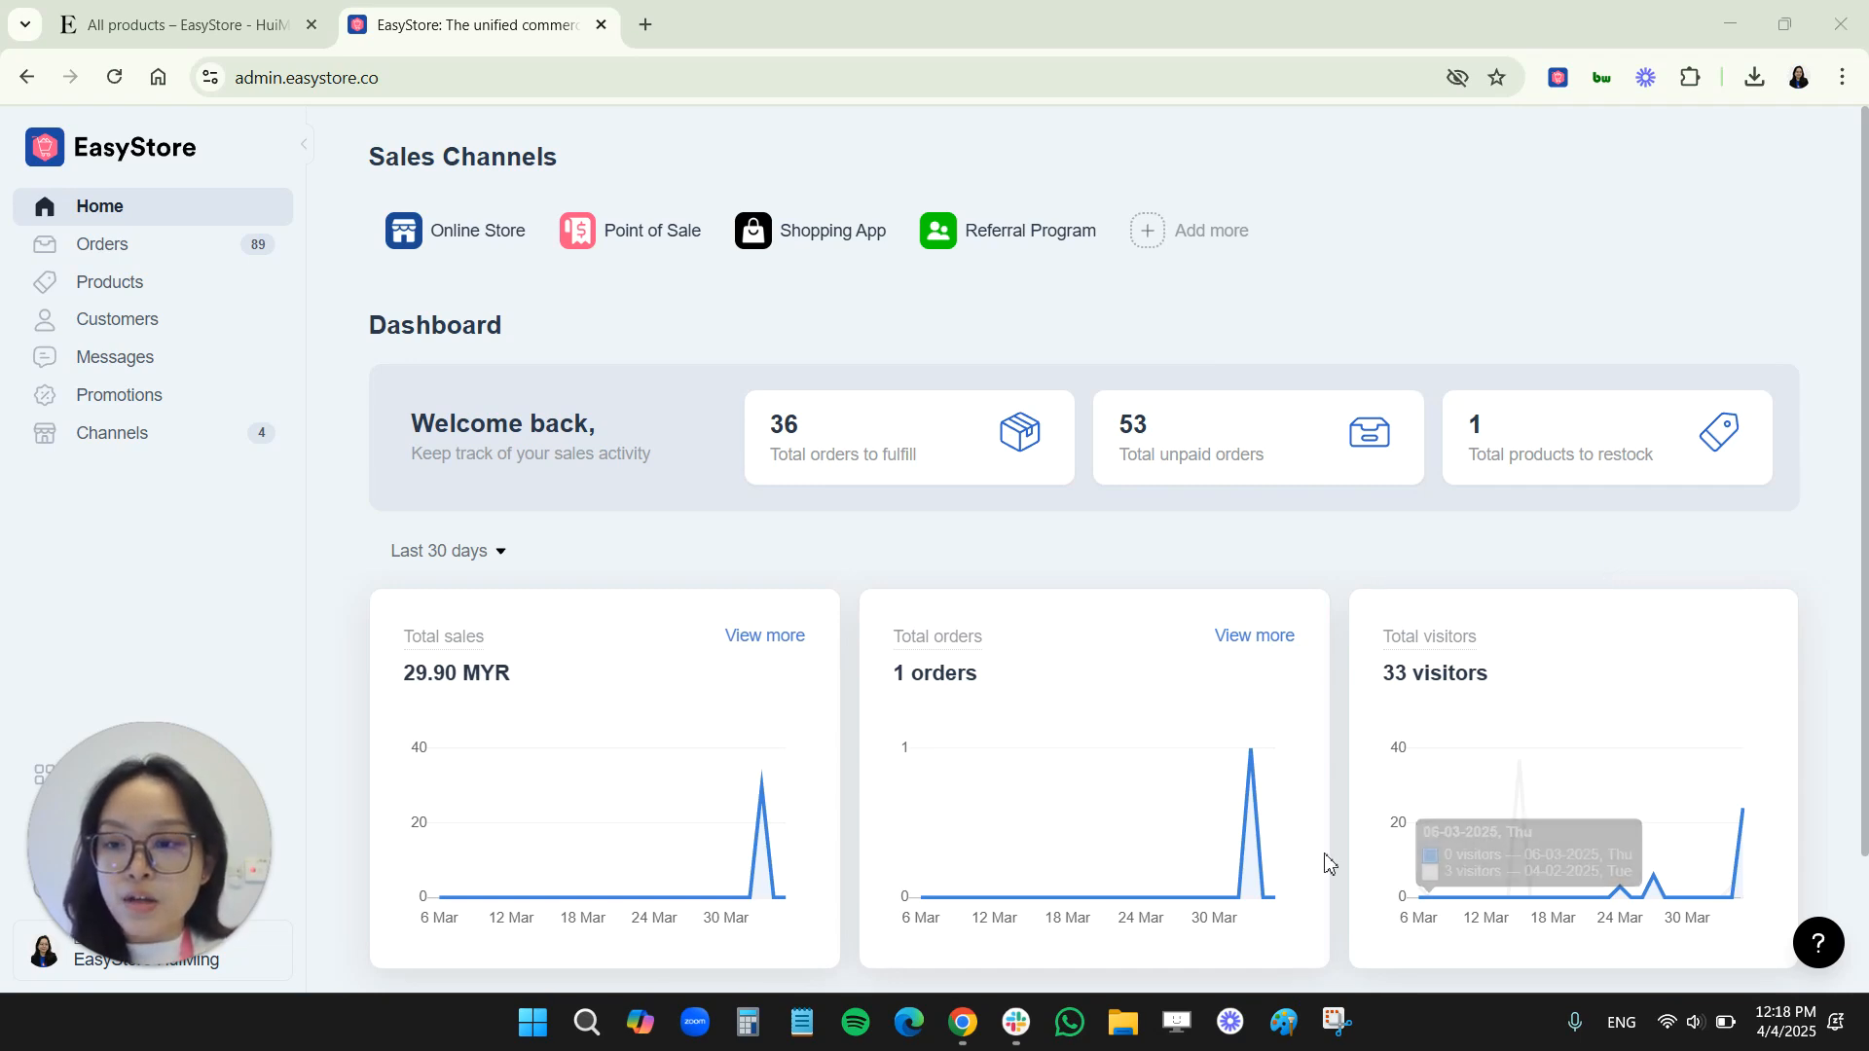
# Go from the store admin's Apps section to the EasyStore apps marketplace
pyautogui.moveTo(126, 812); pyautogui.dragTo(434, 843)
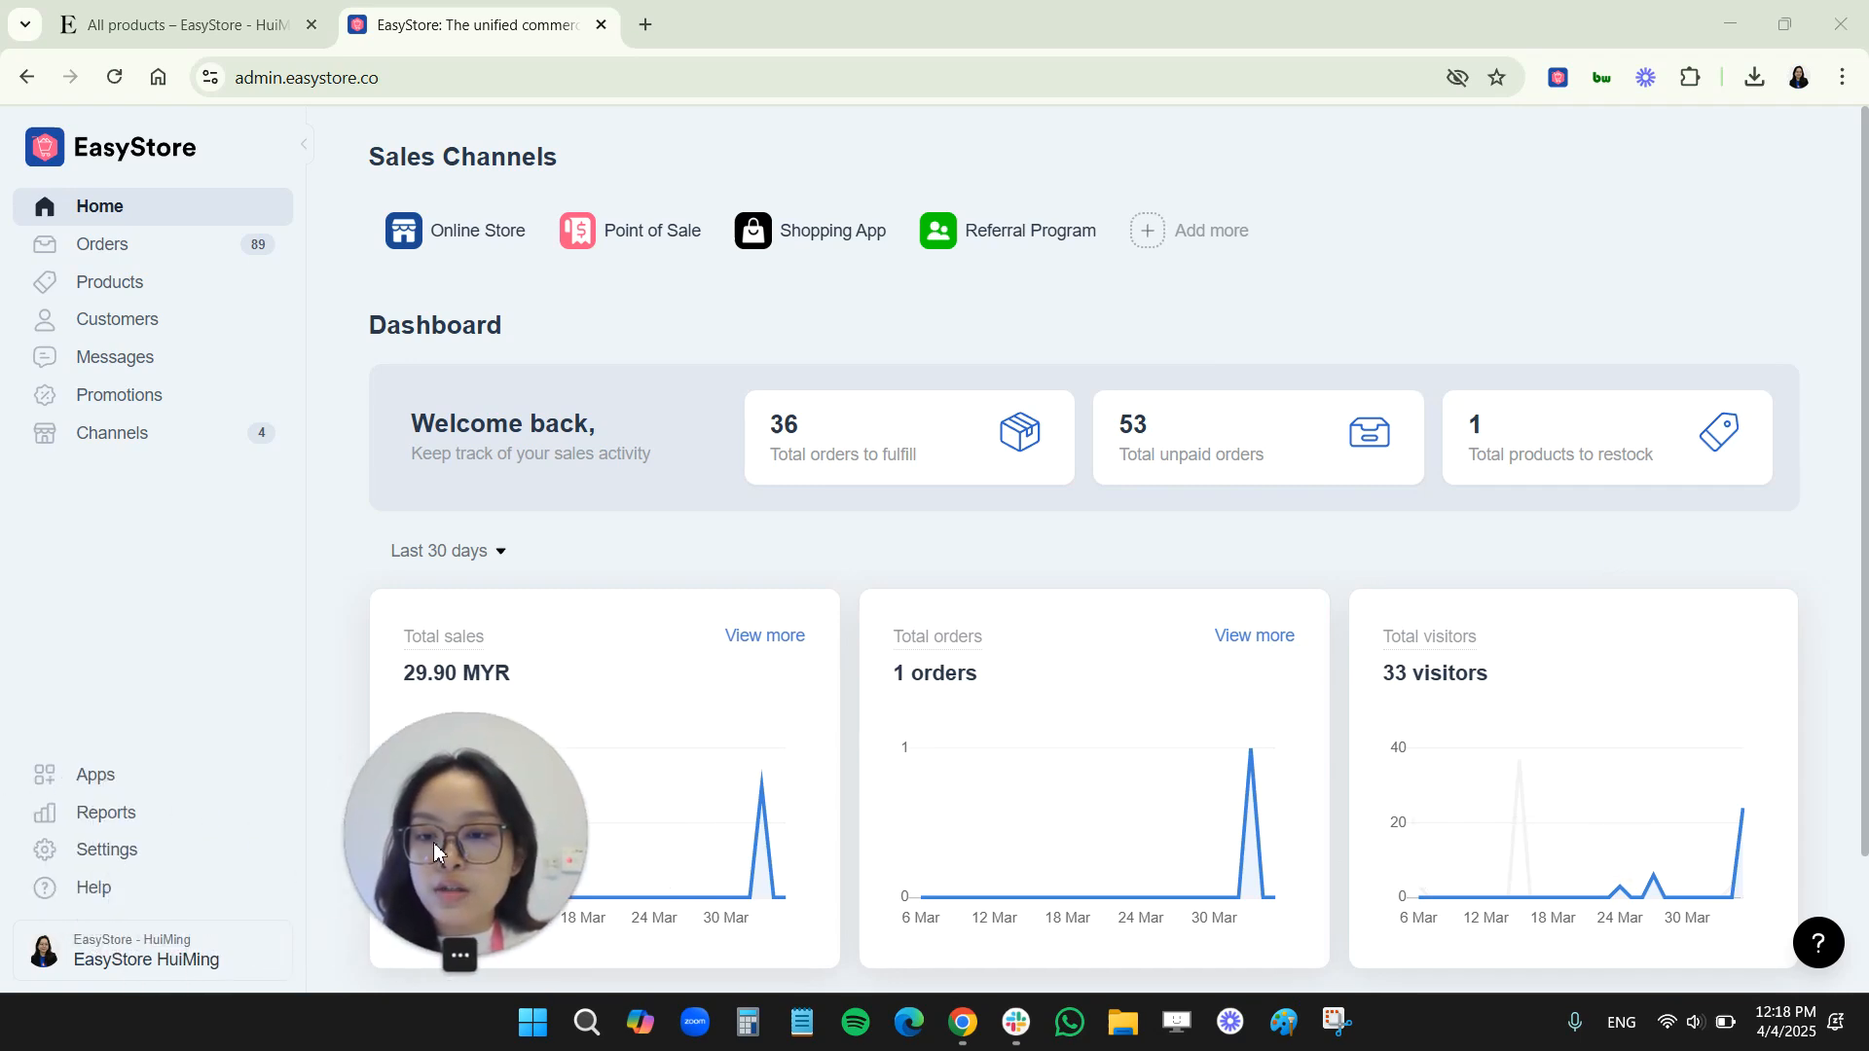
pyautogui.click(230, 785)
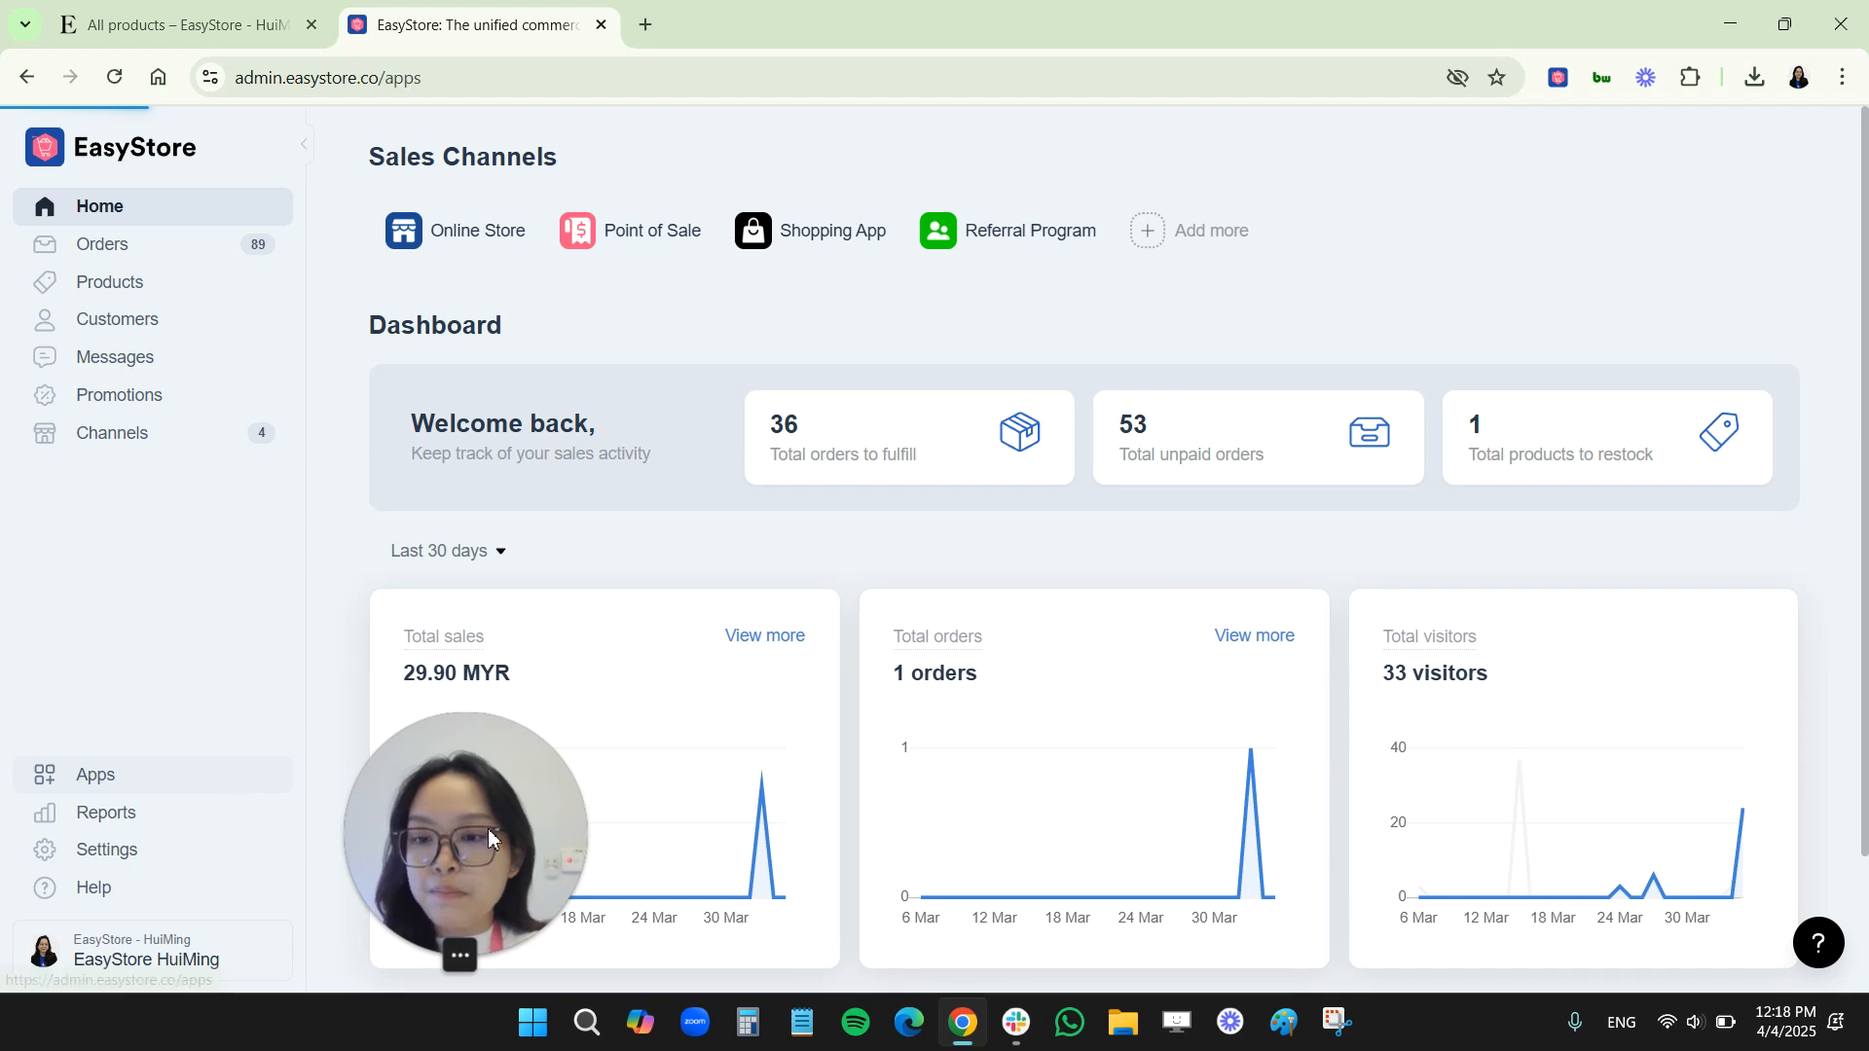
pyautogui.click(1709, 151)
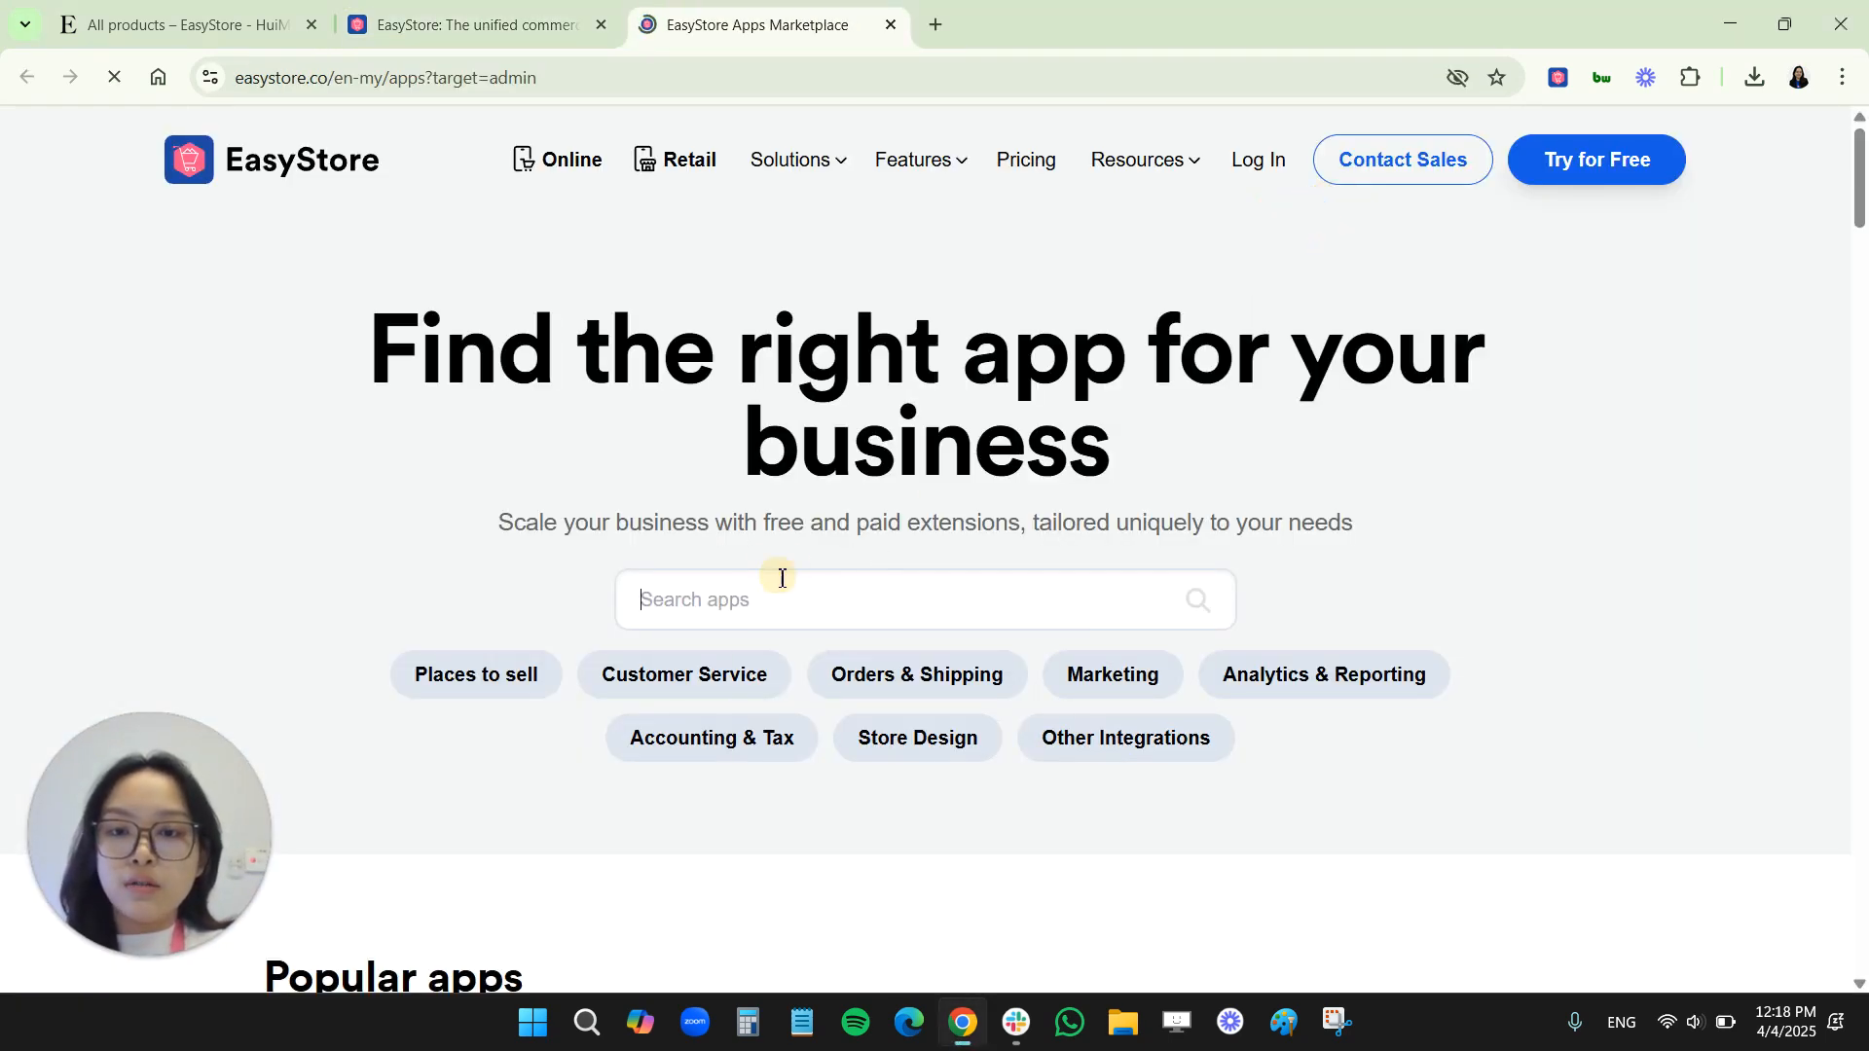
# Search the marketplace for "property" and install the Product Property app
pyautogui.click(762, 601)
pyautogui.write('property')
pyautogui.press('Return')
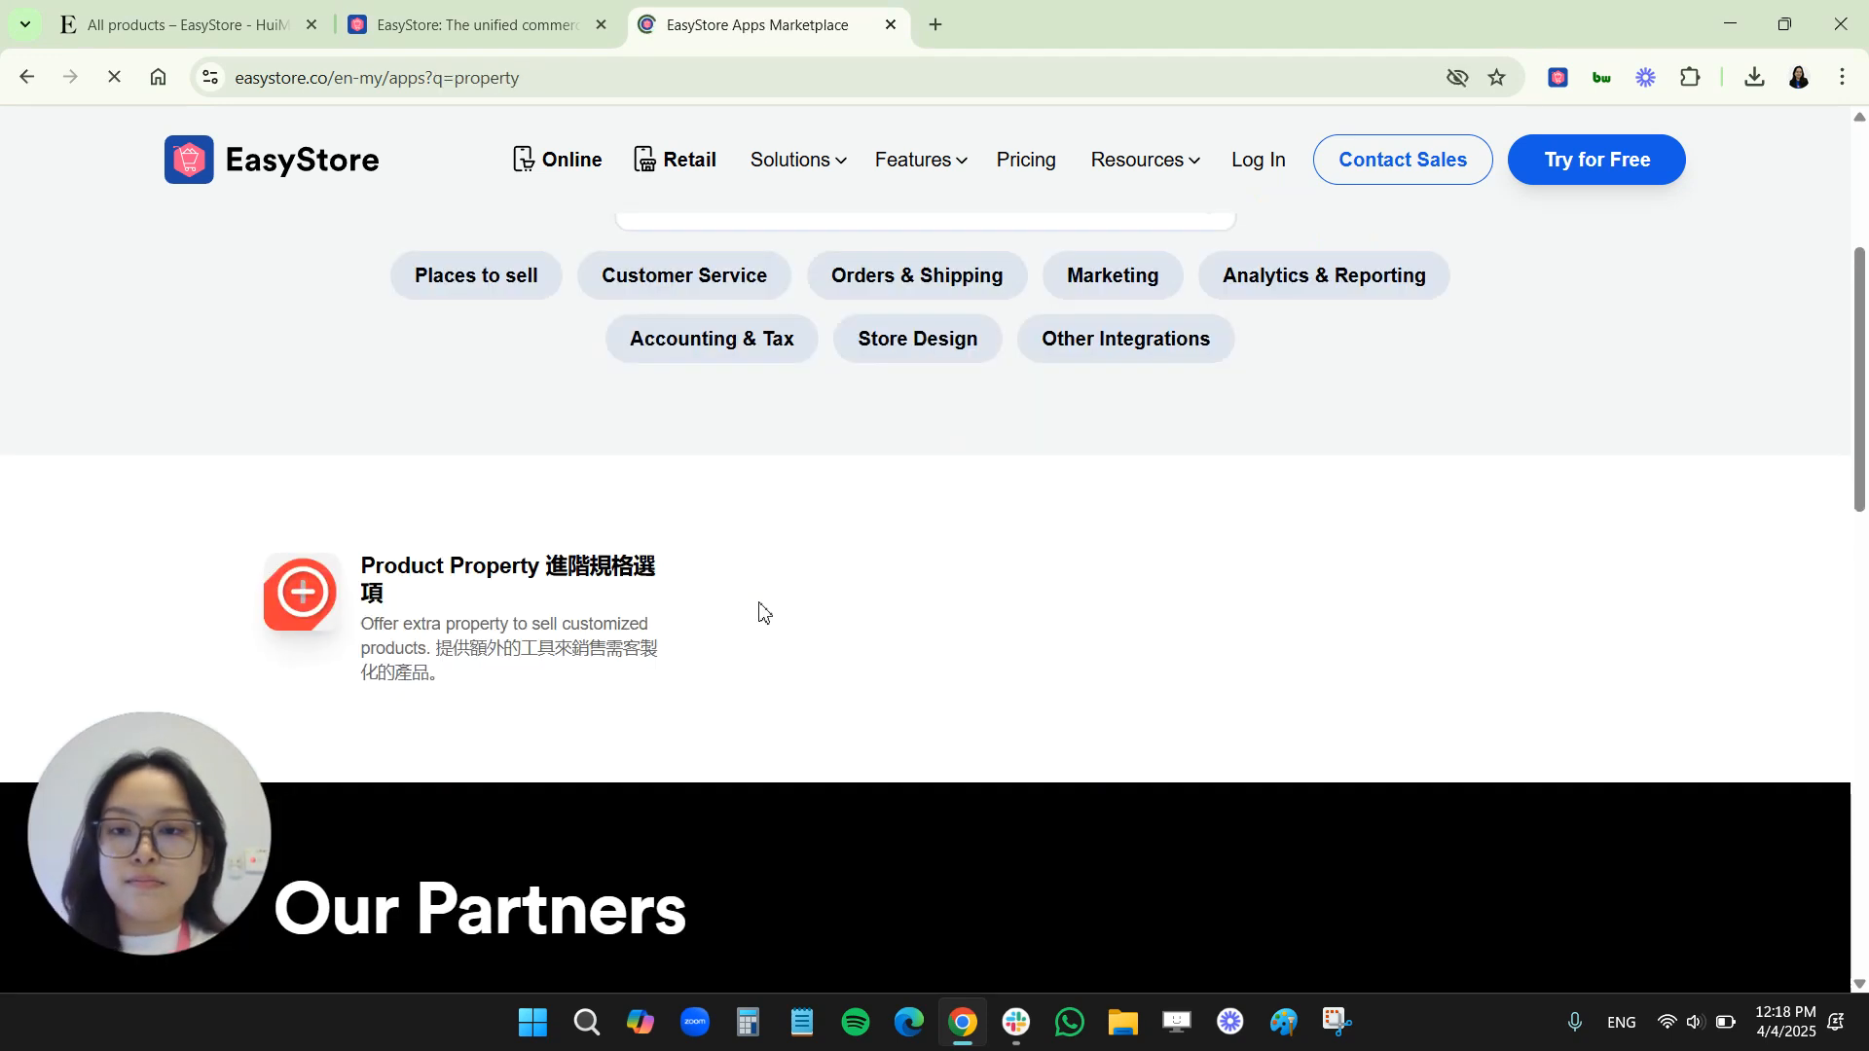
pyautogui.click(422, 638)
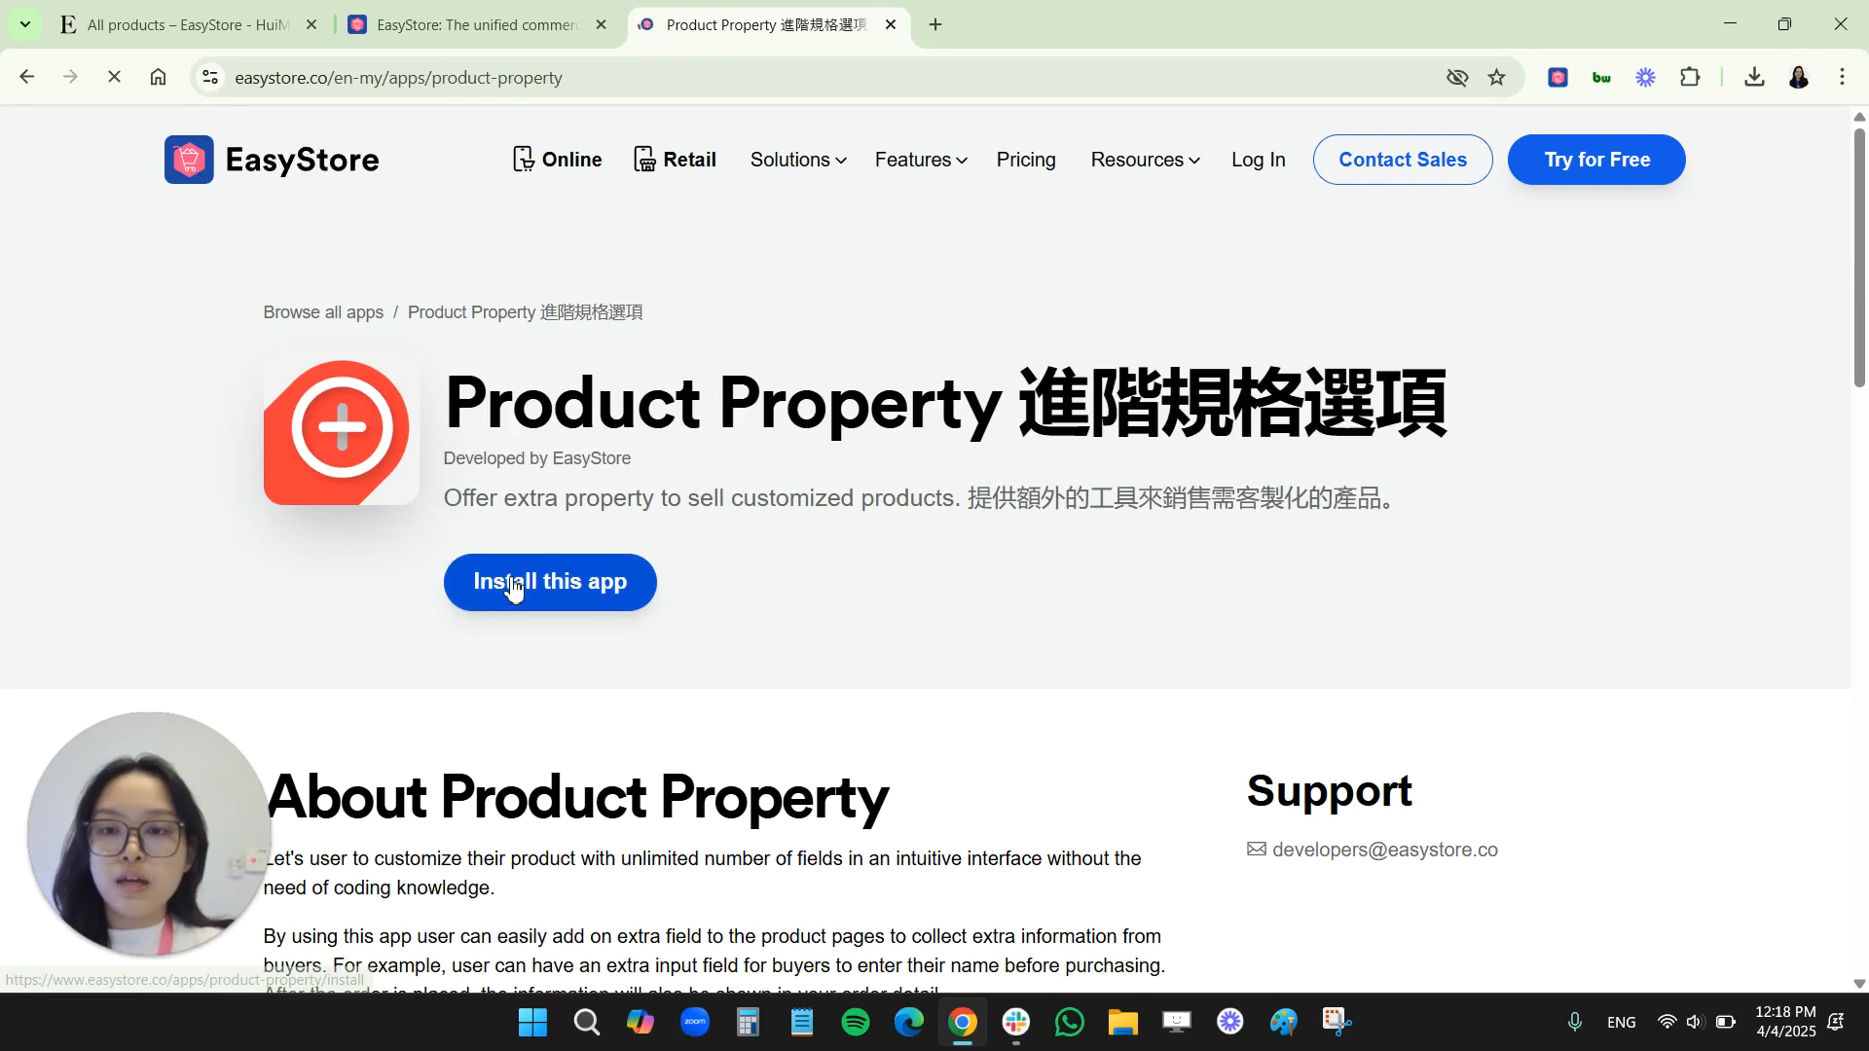
pyautogui.click(514, 589)
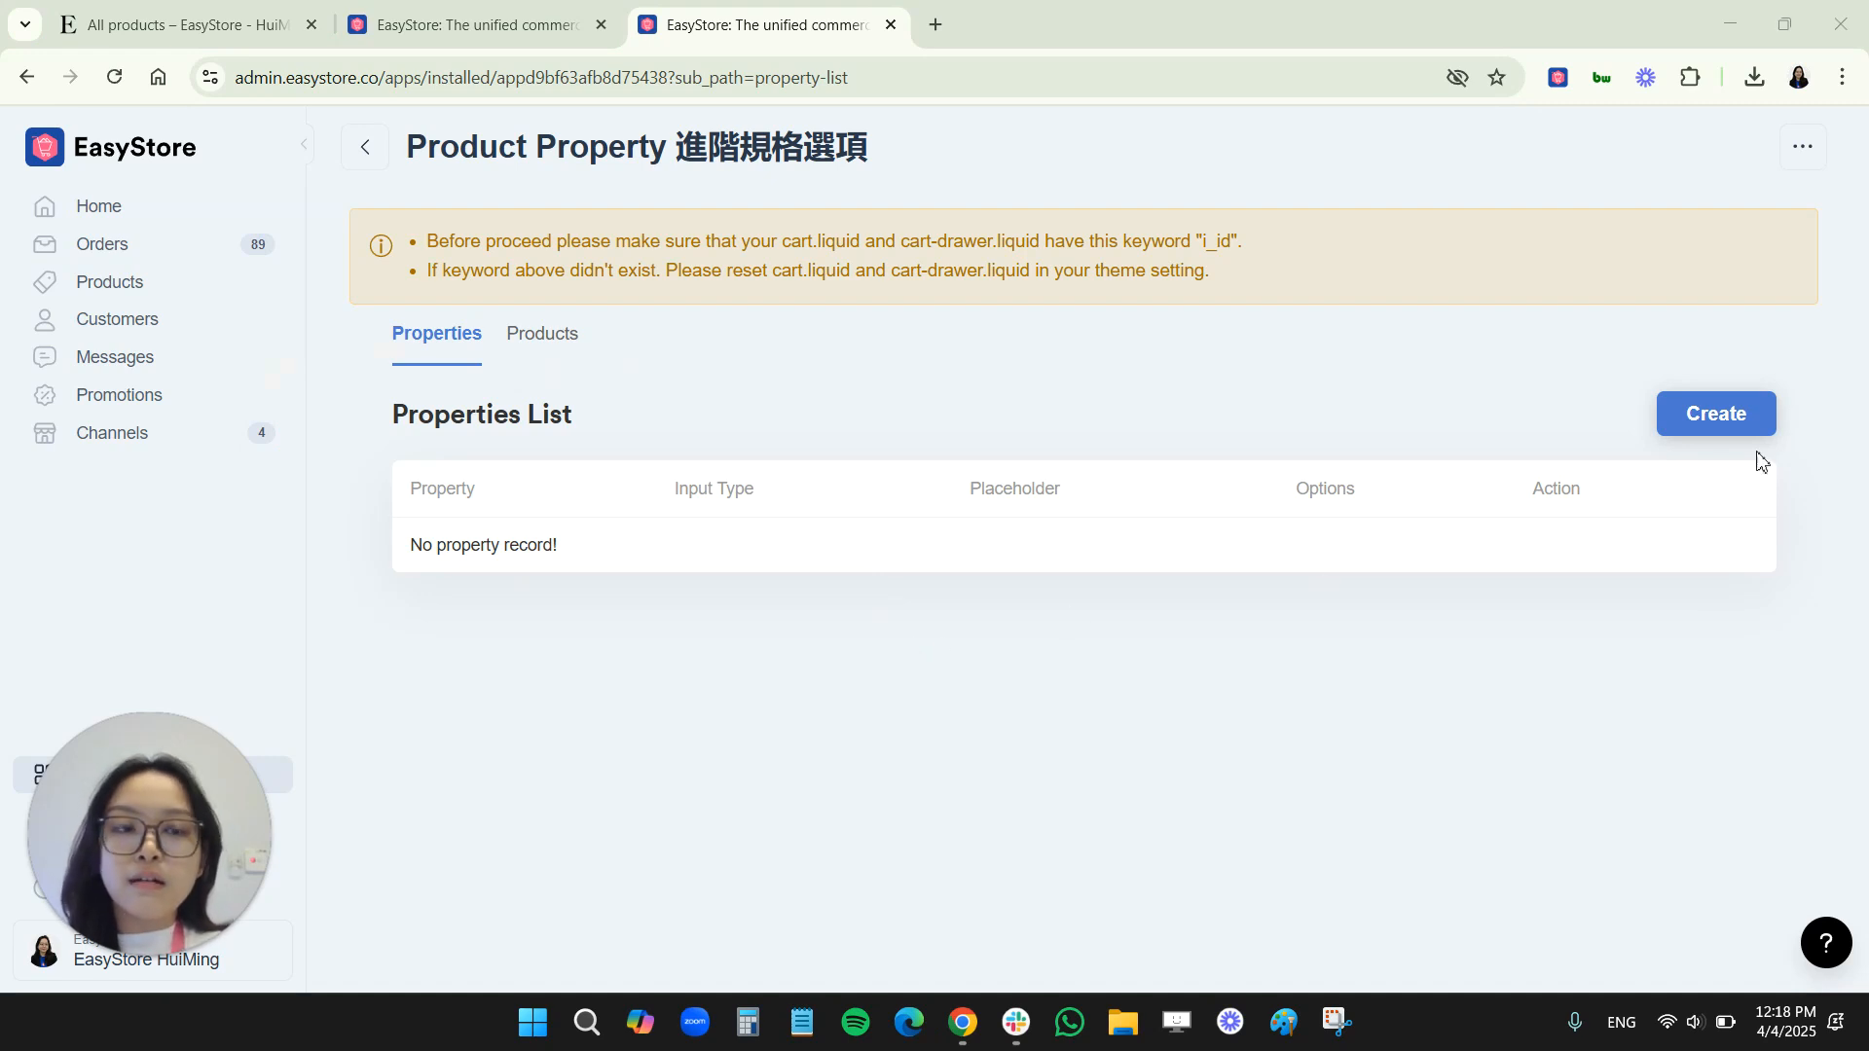
# Create a Text property labelled "Greeting Message" with the placeholder "Insert your greeting message here"
pyautogui.click(1716, 415)
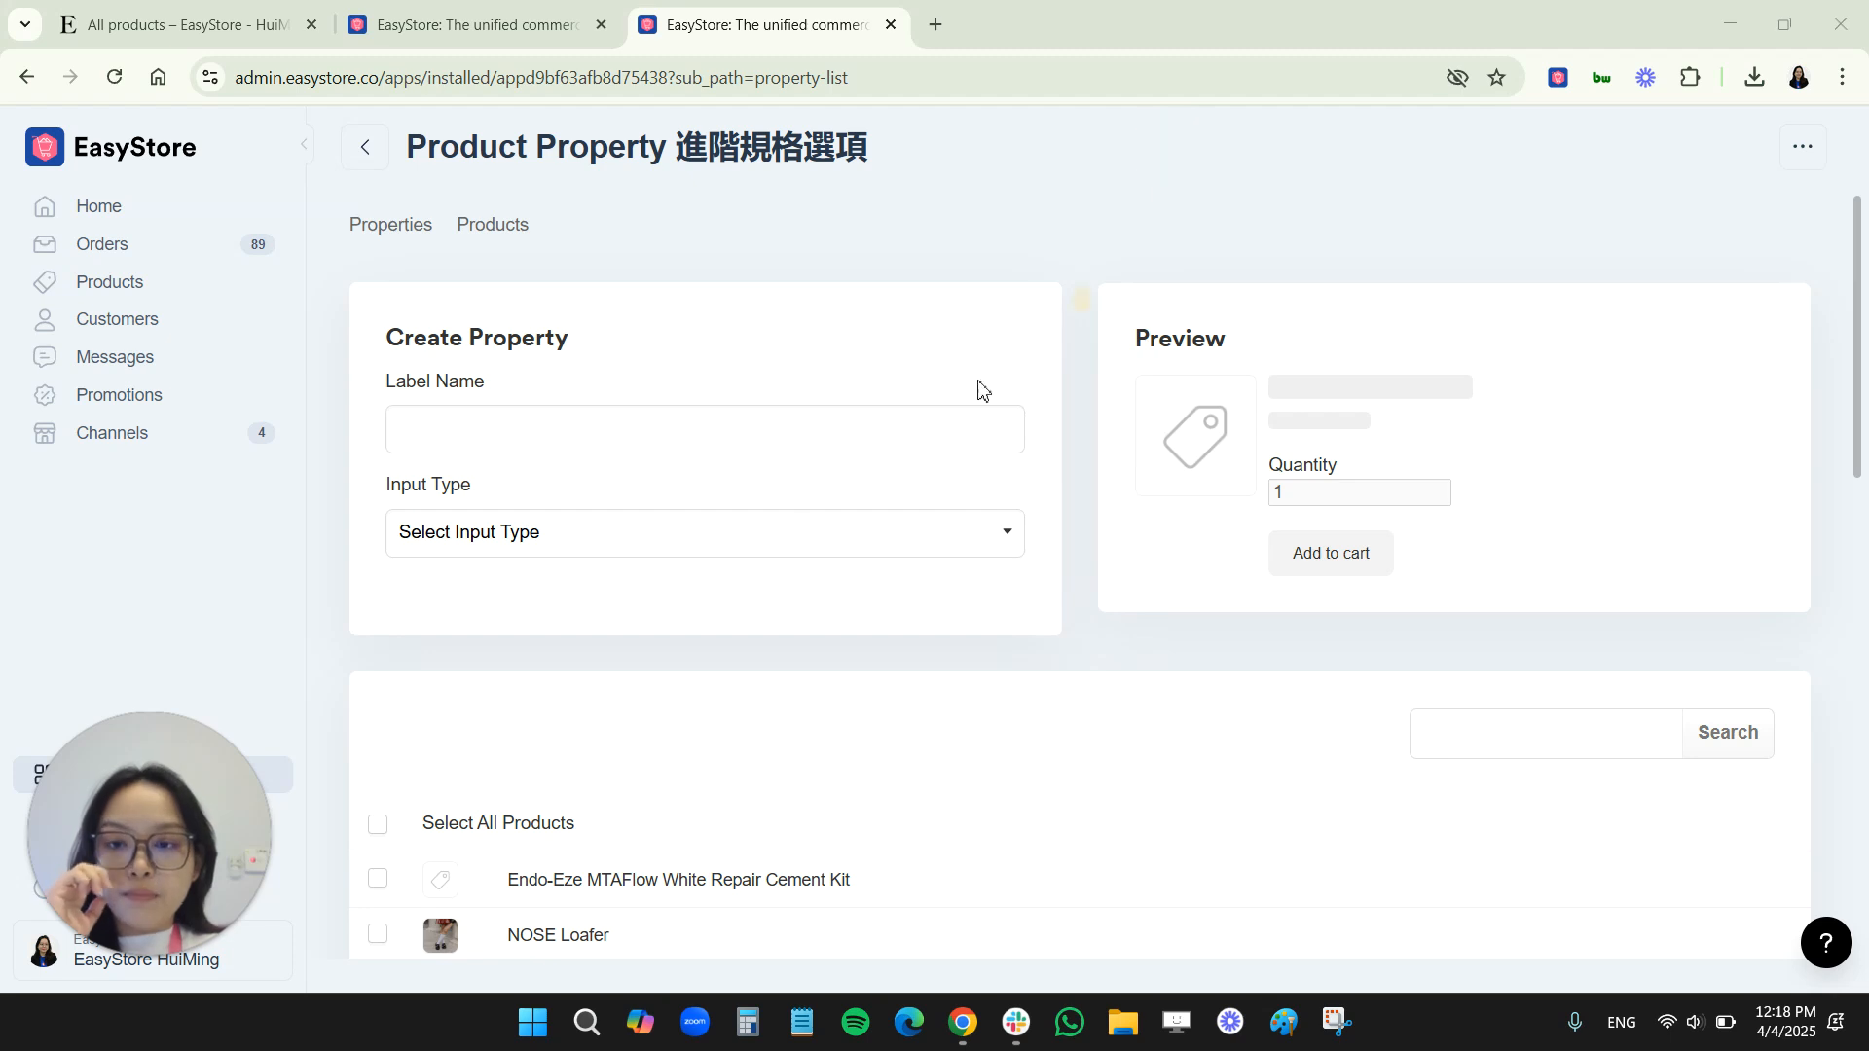
pyautogui.click(561, 538)
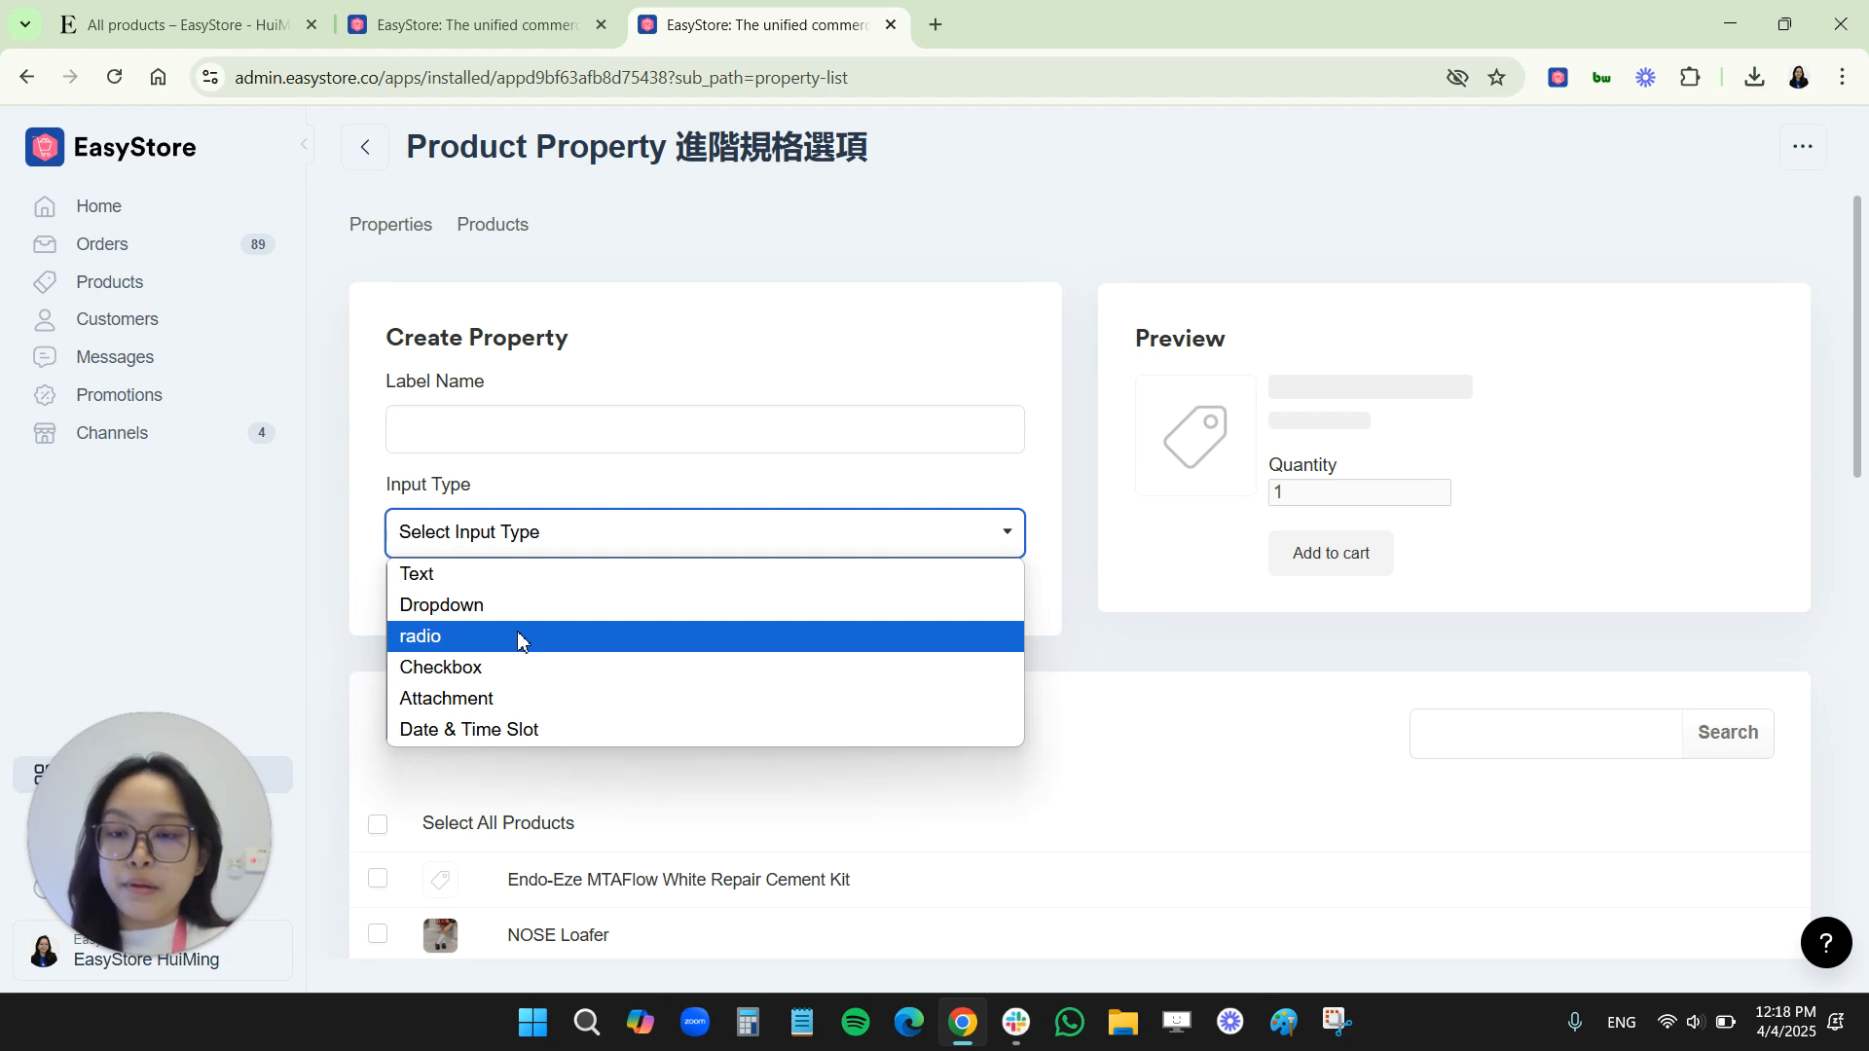
pyautogui.click(503, 585)
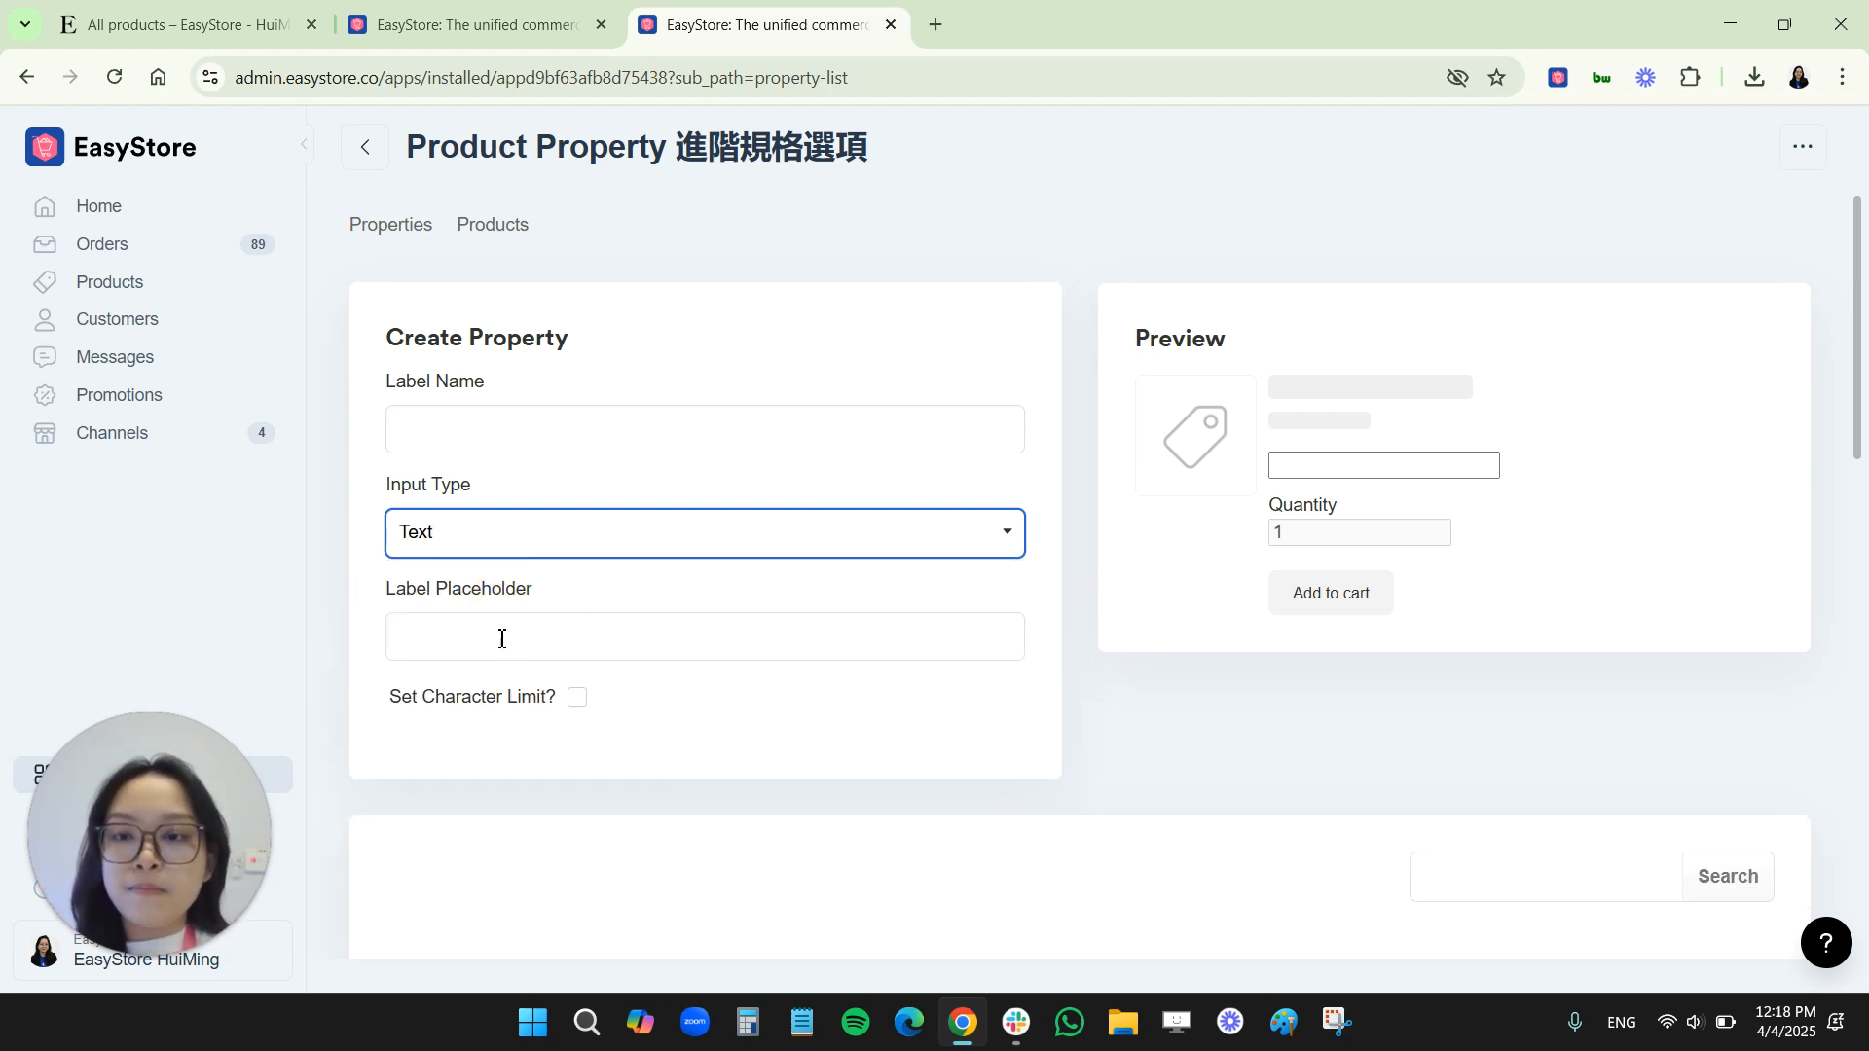
pyautogui.click(471, 425)
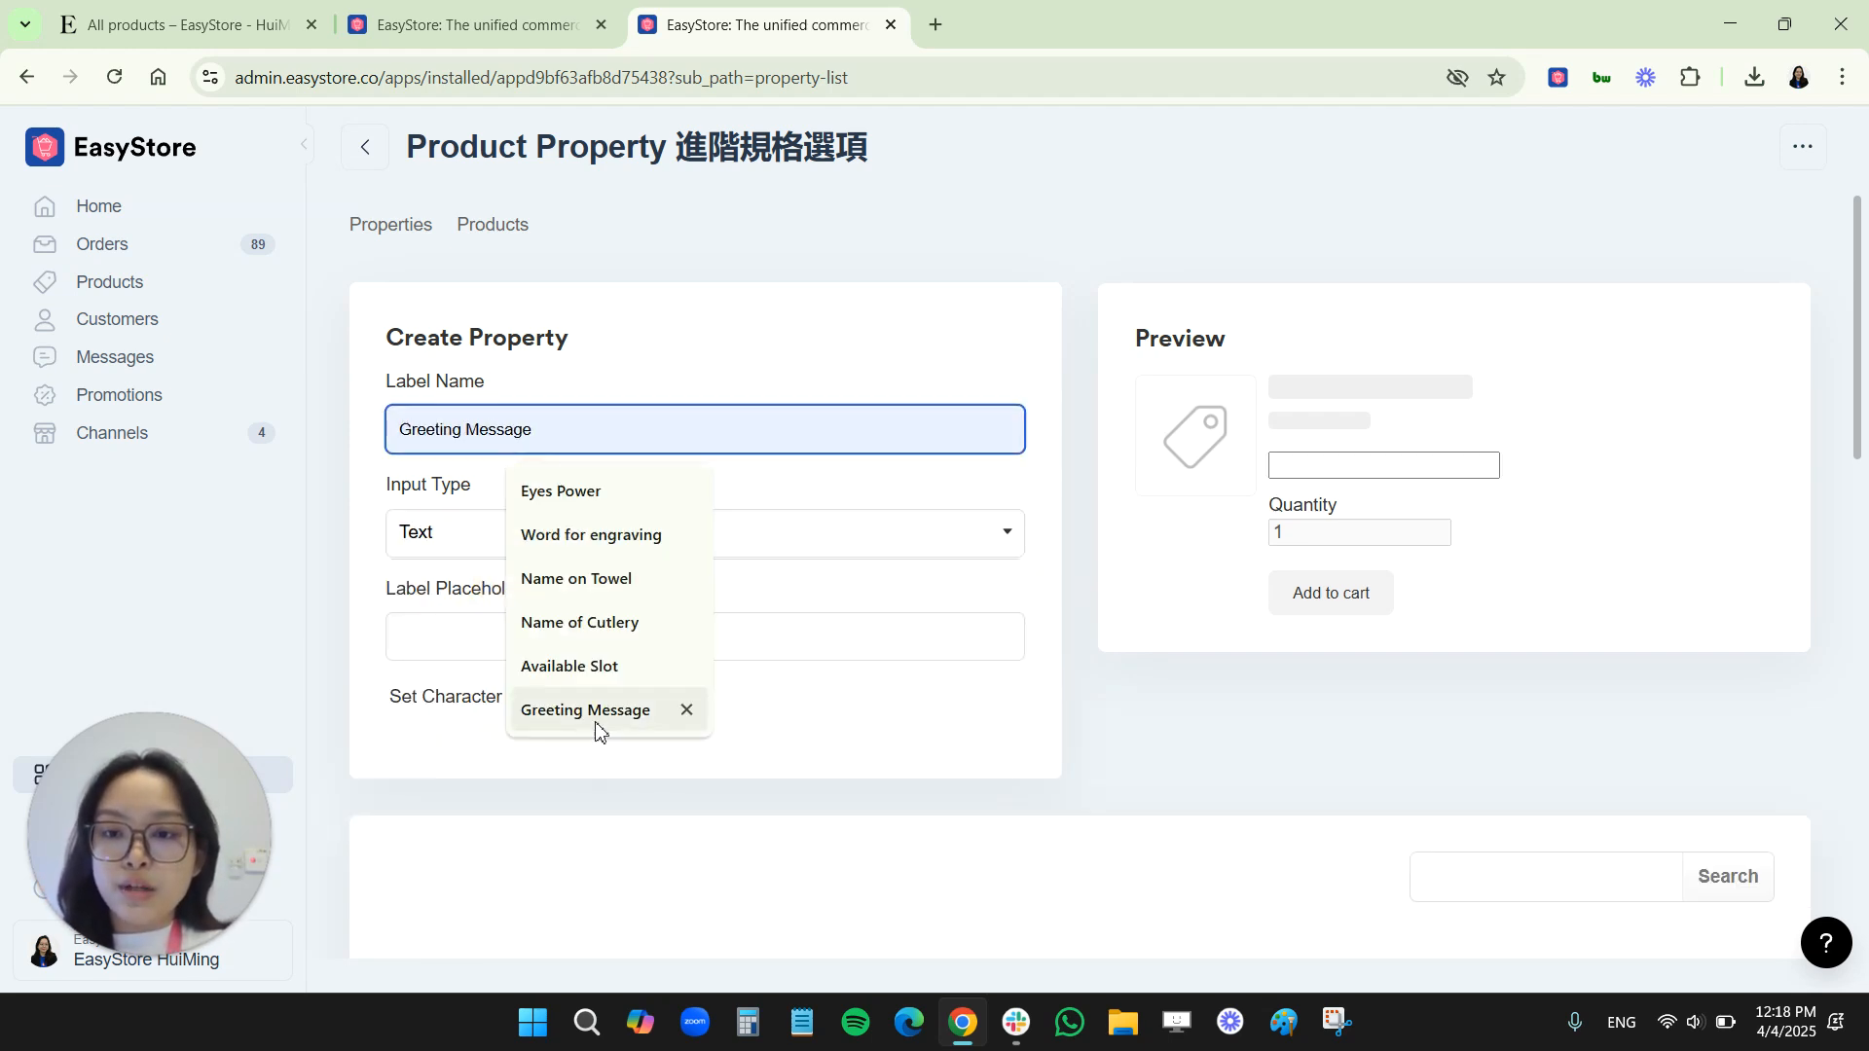
pyautogui.click(578, 712)
pyautogui.click(488, 647)
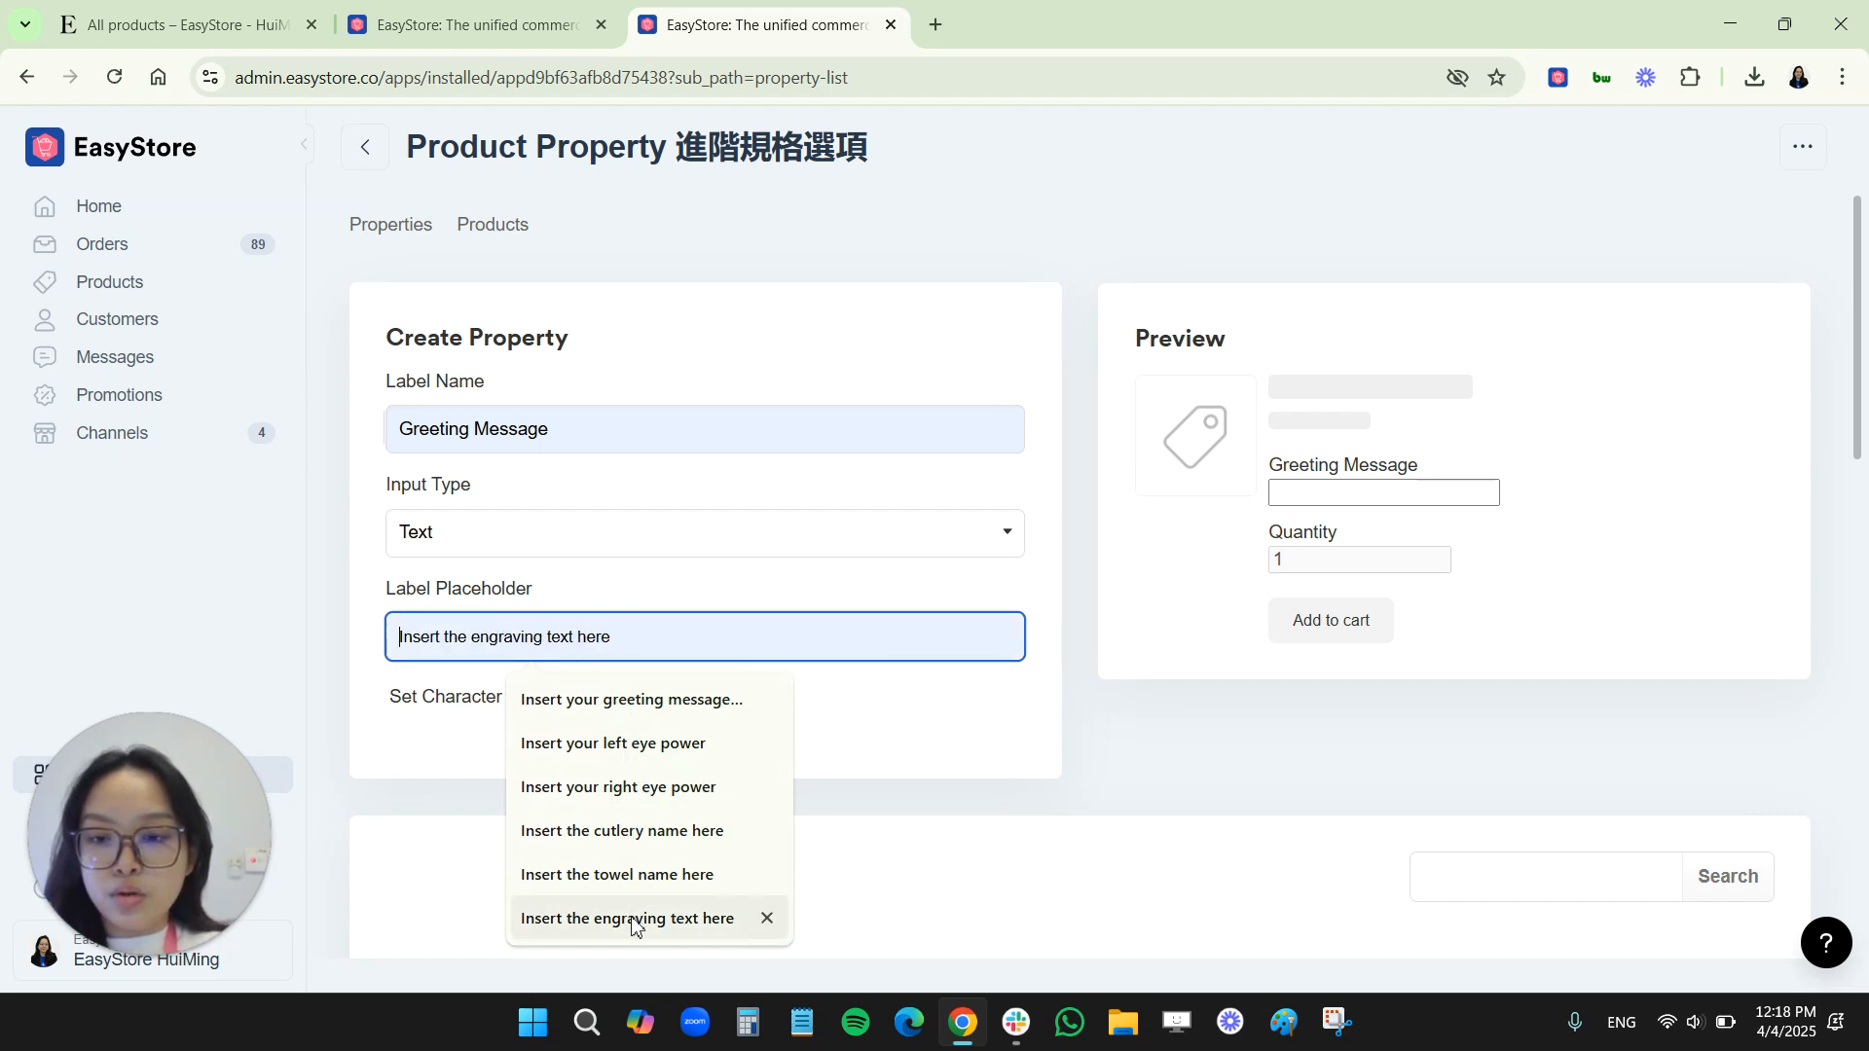
pyautogui.click(623, 701)
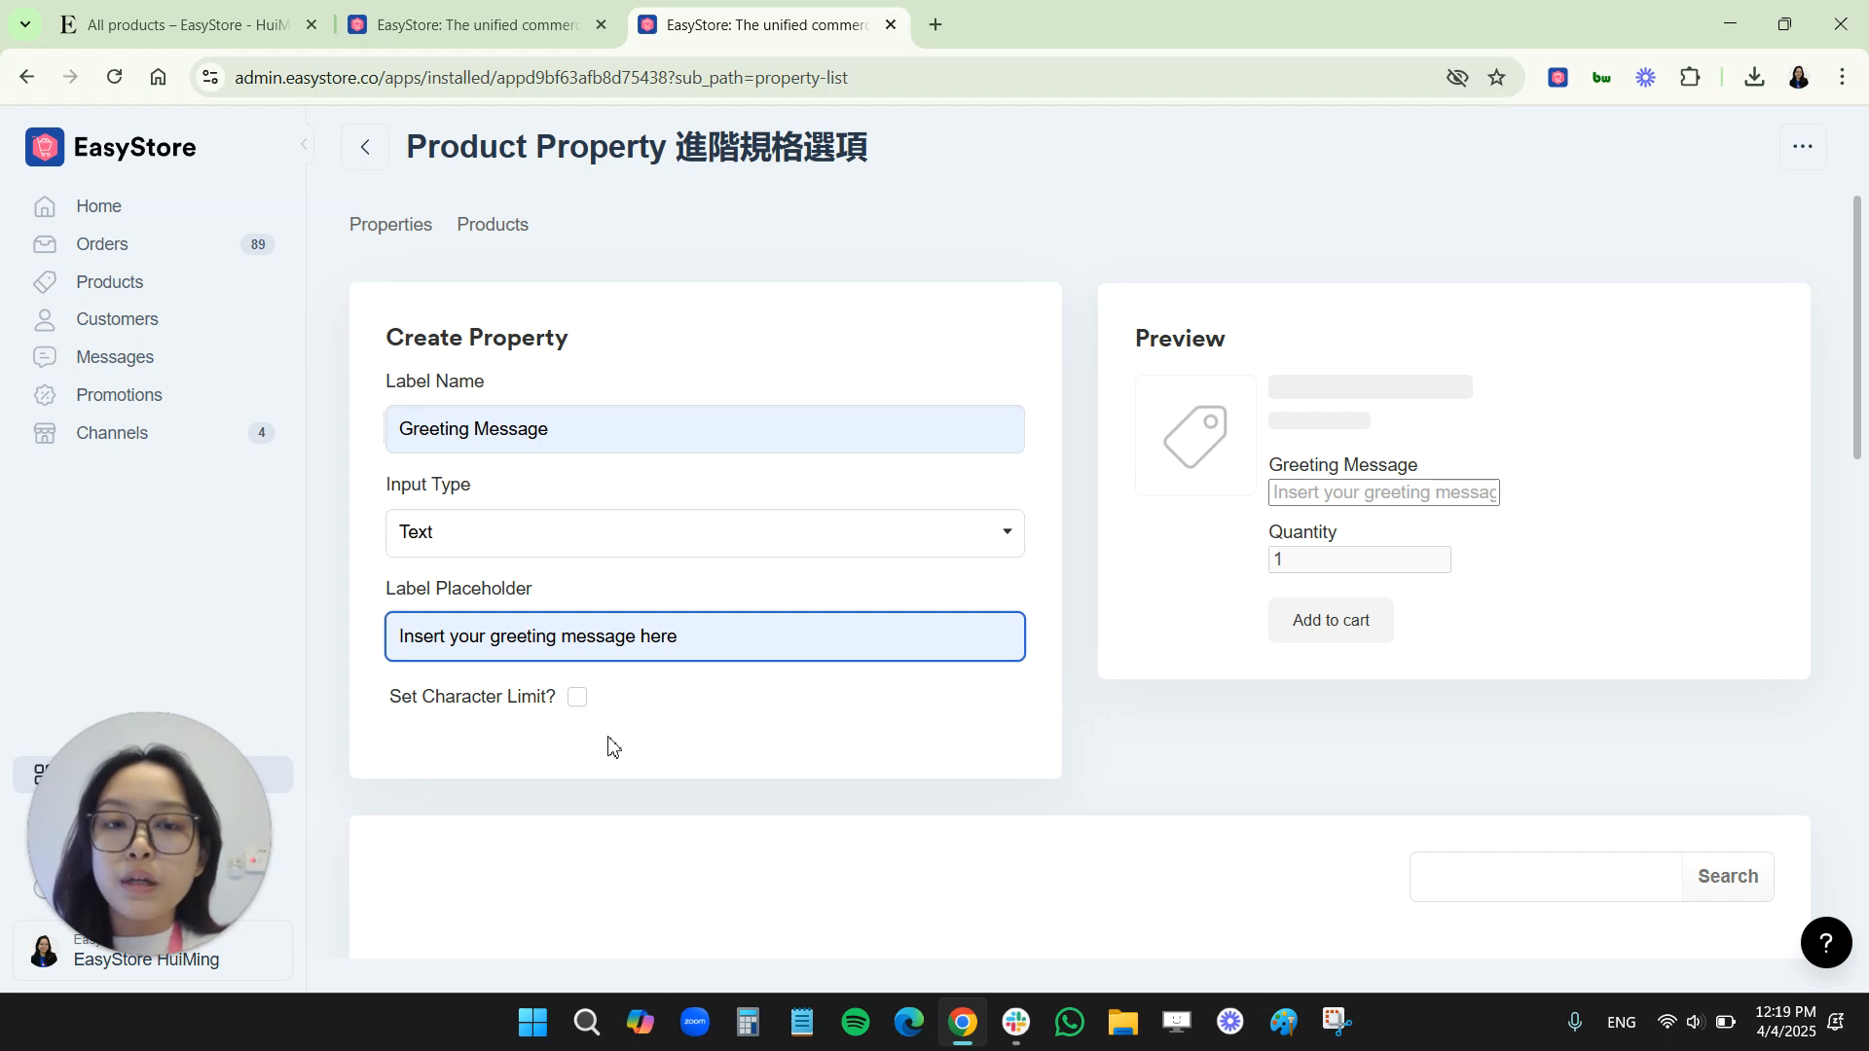
# Try the character limit option on the Greeting Message property
pyautogui.click(577, 697)
pyautogui.click(482, 804)
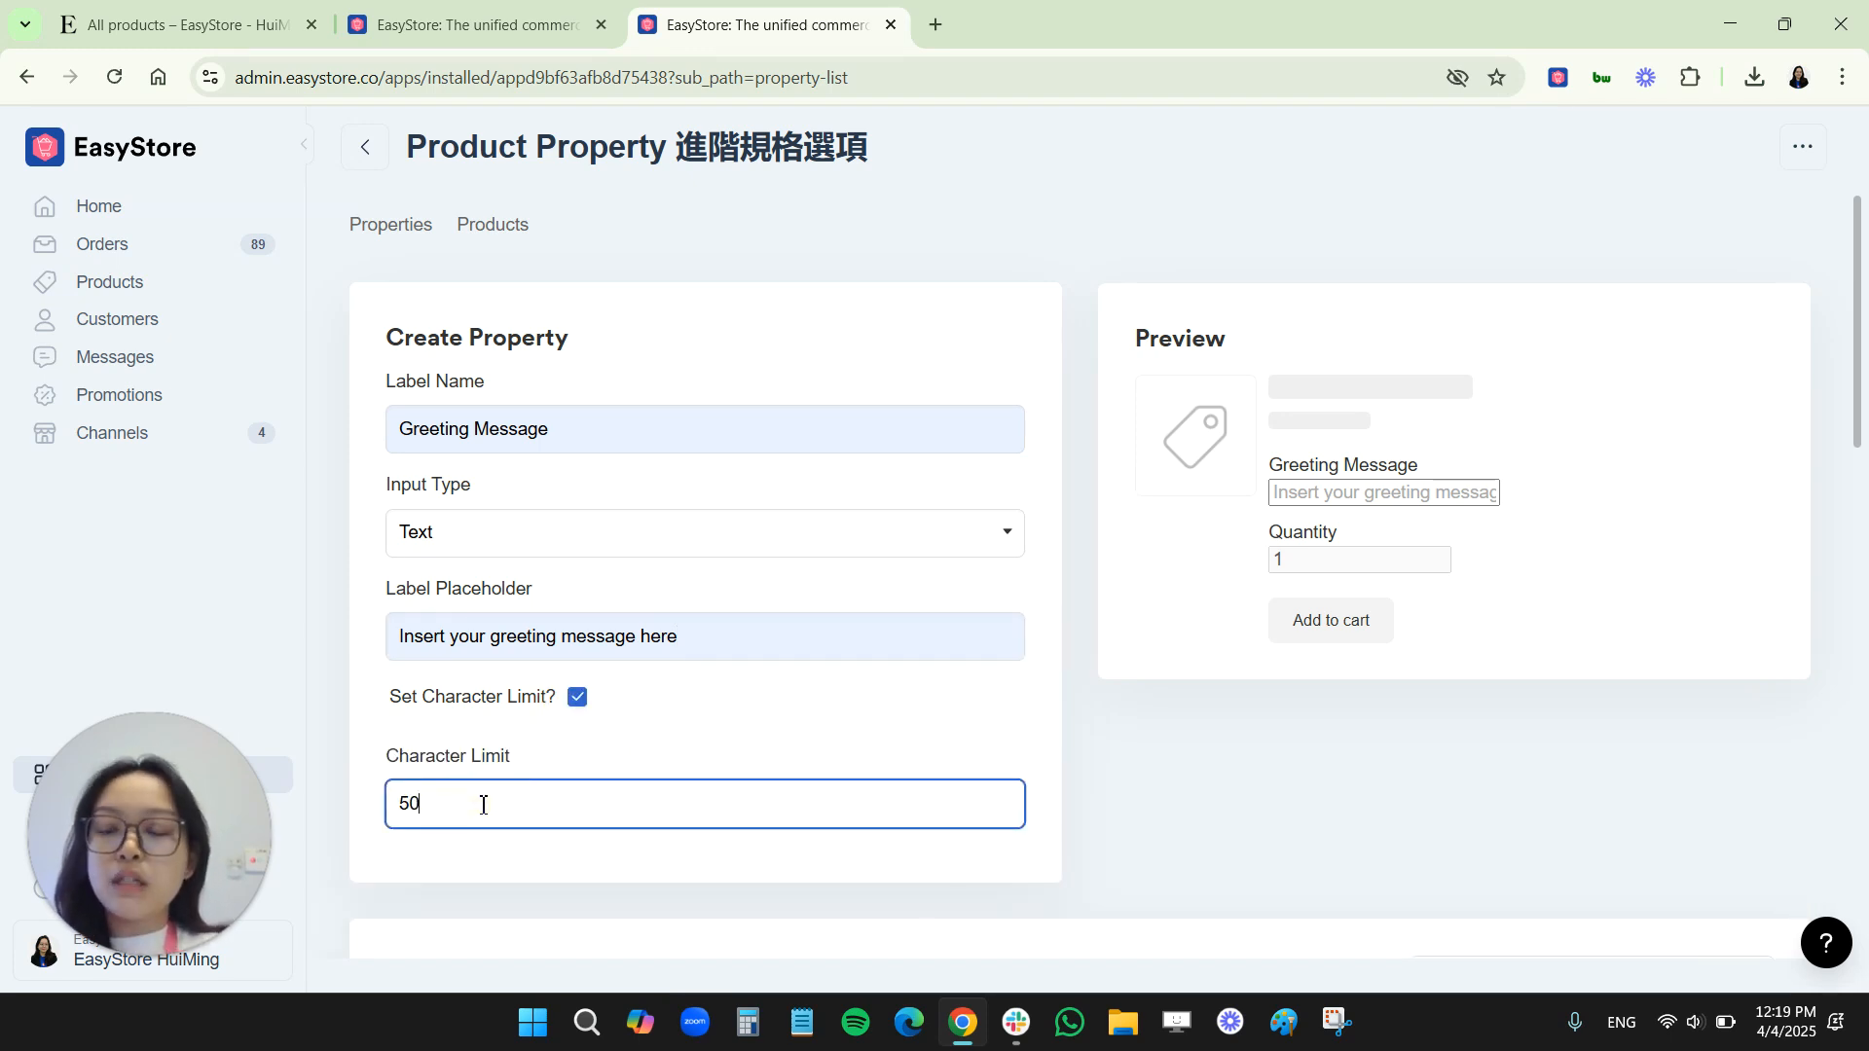
pyautogui.click(578, 697)
pyautogui.click(1300, 496)
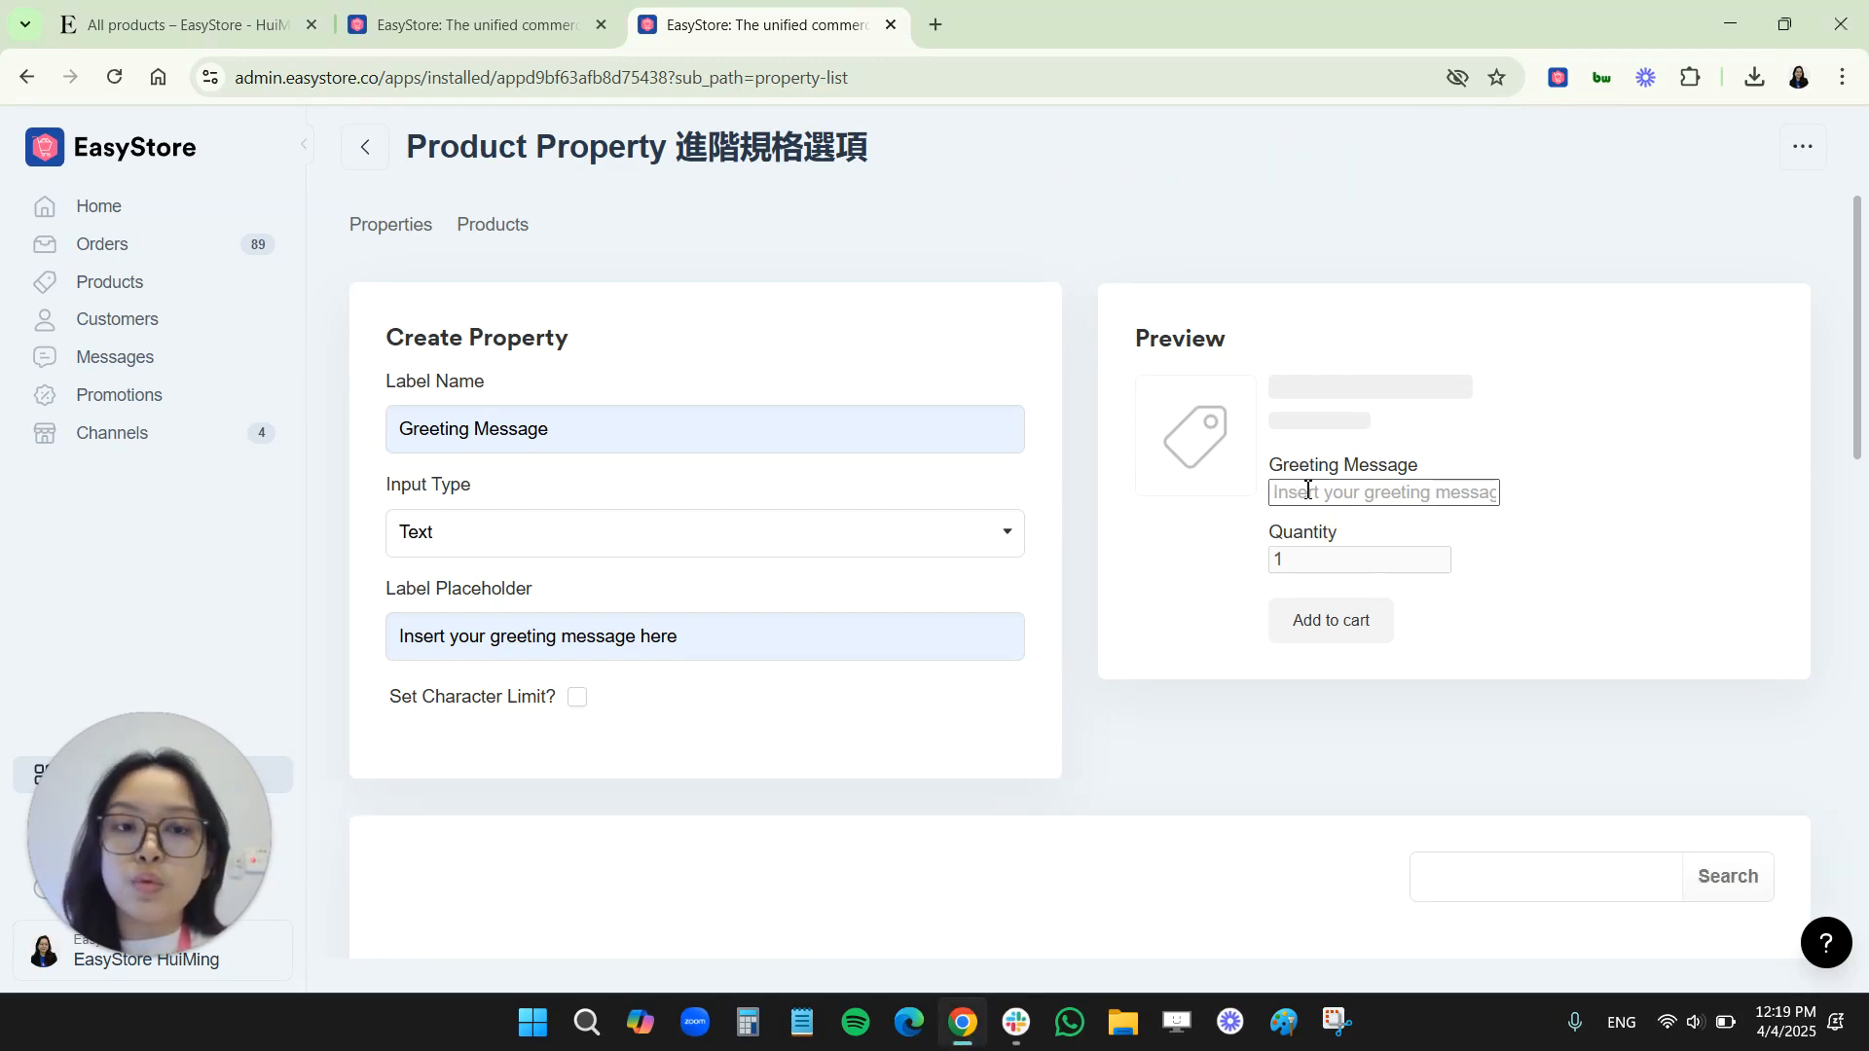
pyautogui.click(1563, 178)
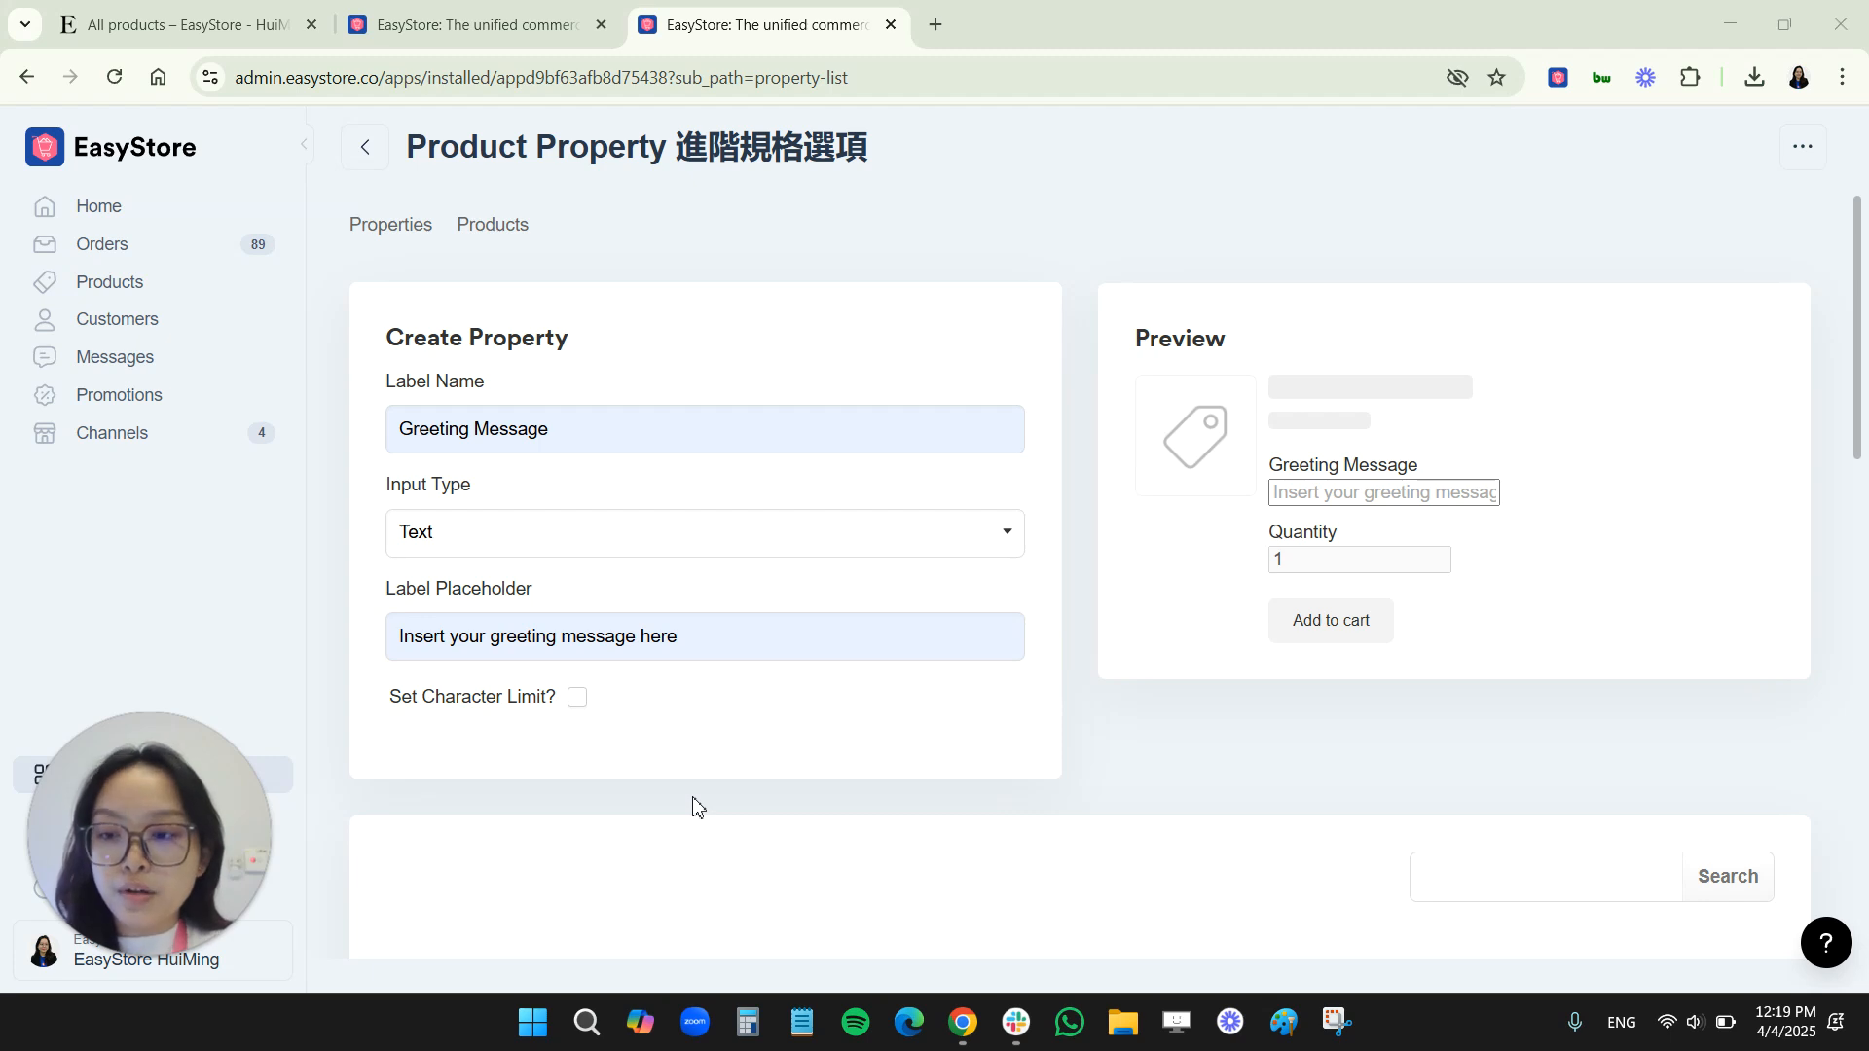
# Apply the Greeting Message property to DIY Embroidery Kit on the second page of products and save it
pyautogui.scroll(-14, 692, 804)
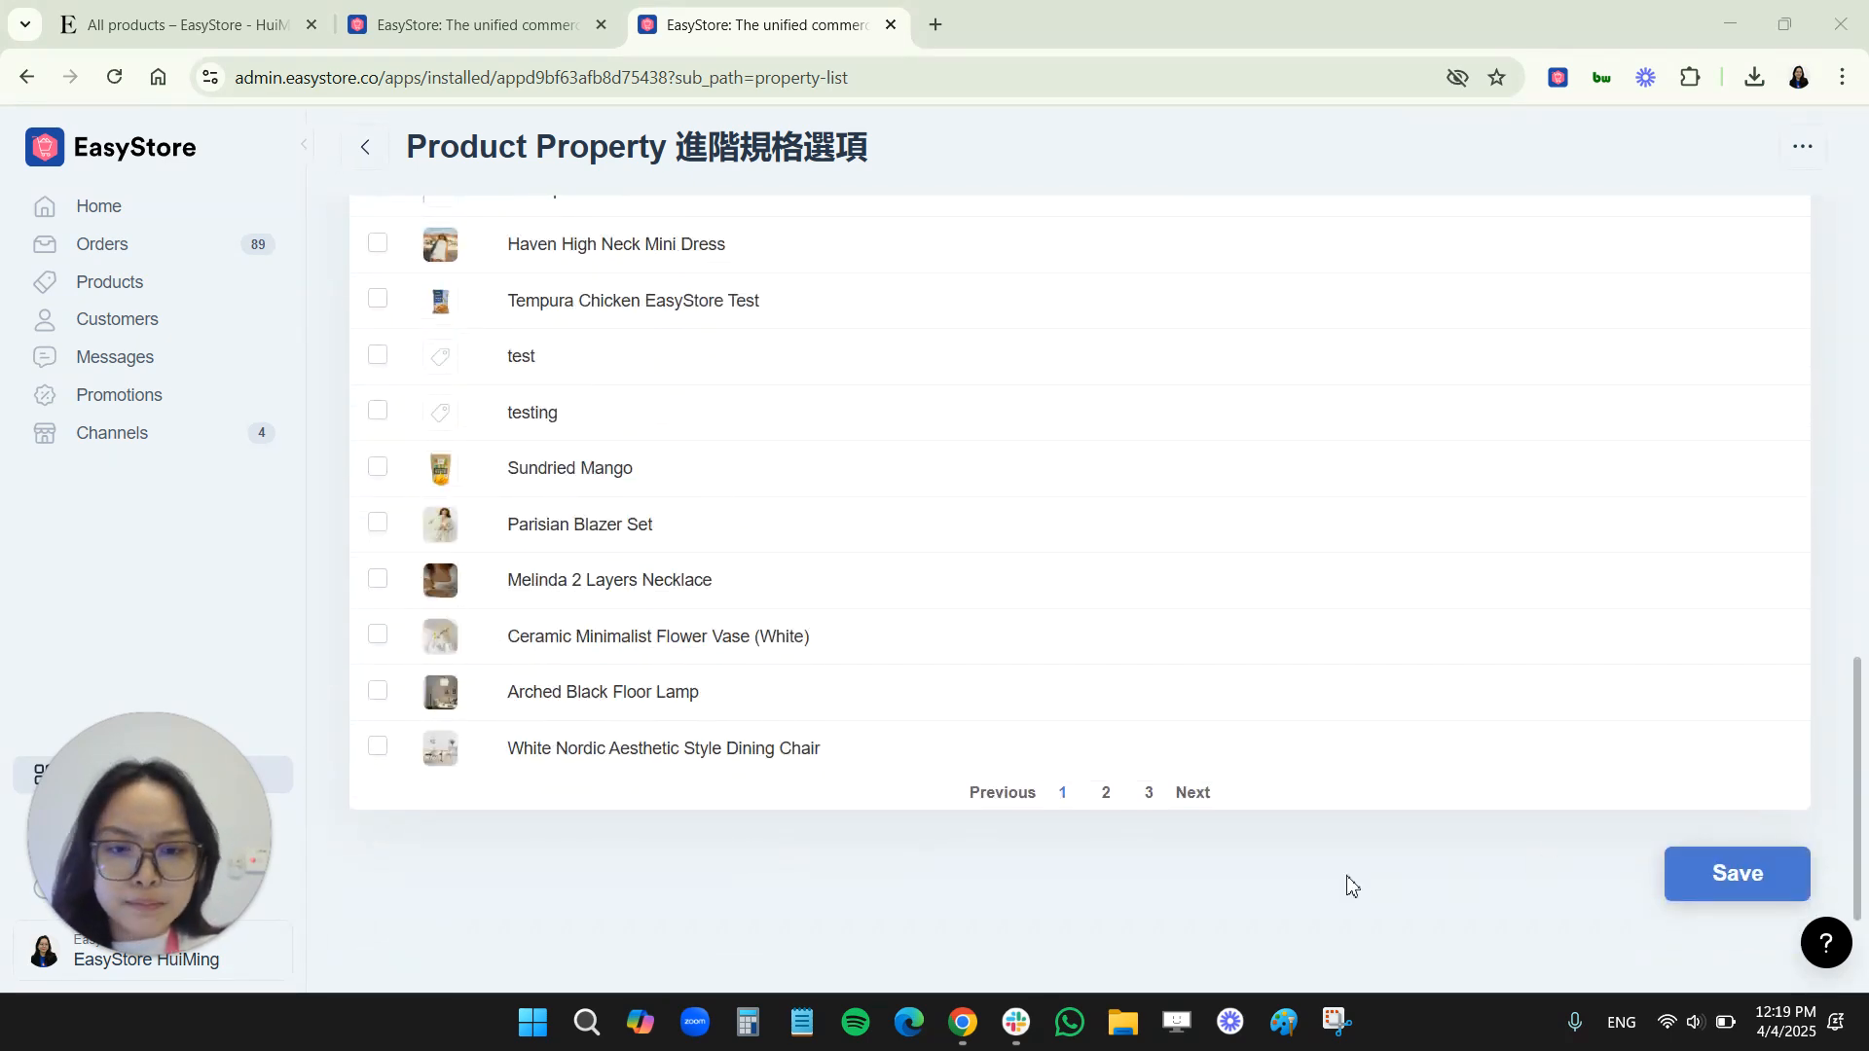
pyautogui.scroll(1, 1142, 930)
pyautogui.click(1106, 913)
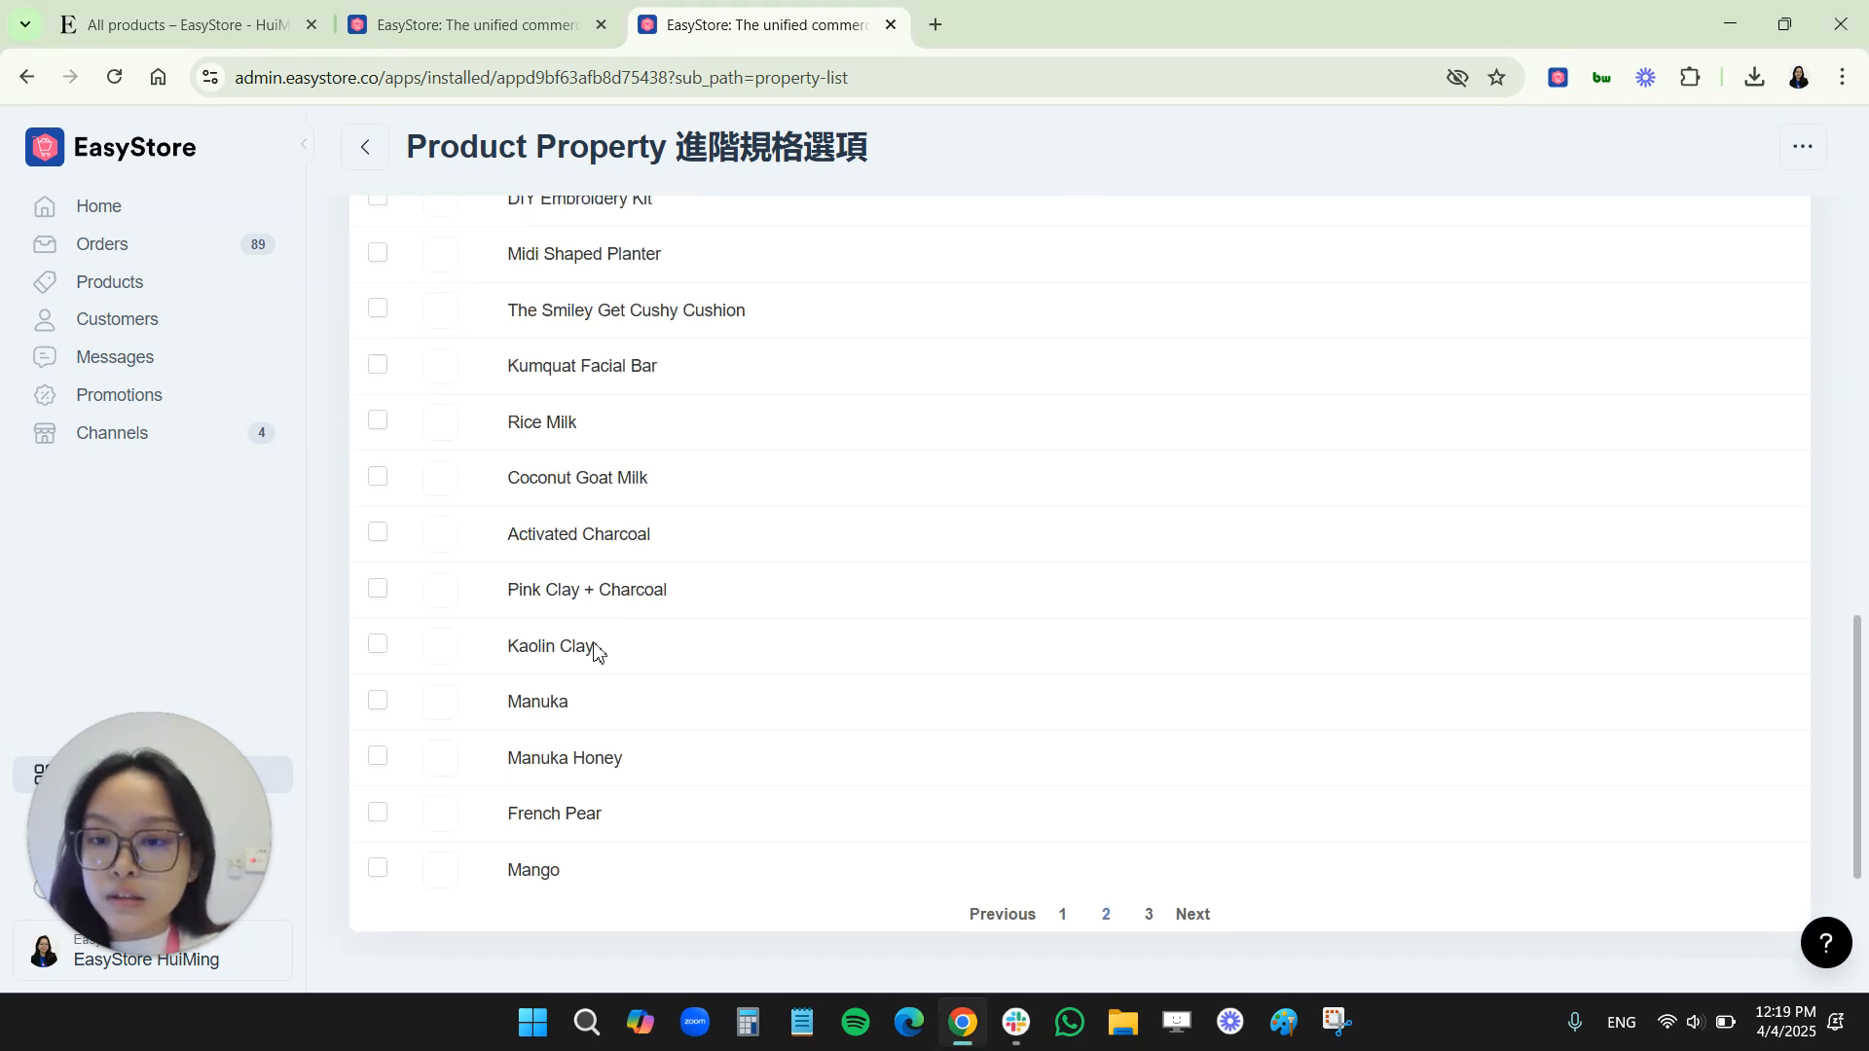
pyautogui.scroll(3, 593, 670)
pyautogui.click(377, 440)
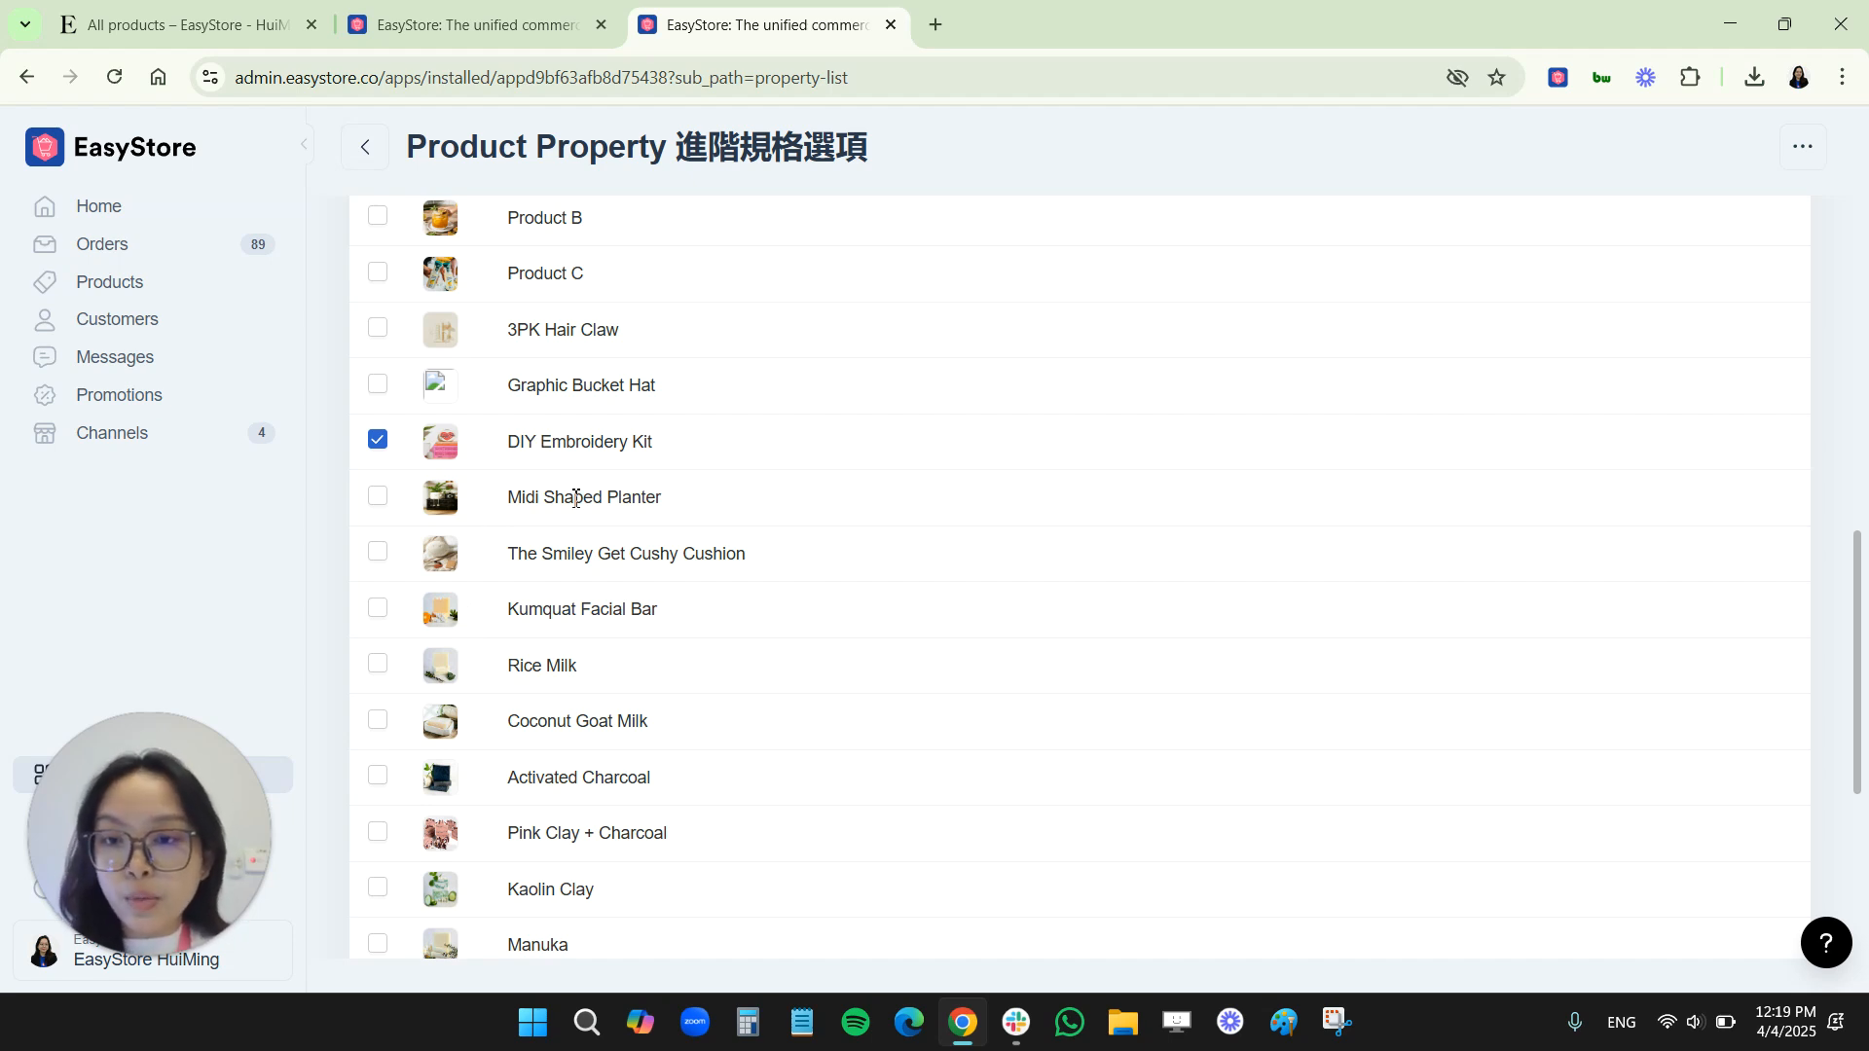
pyautogui.scroll(10, 575, 498)
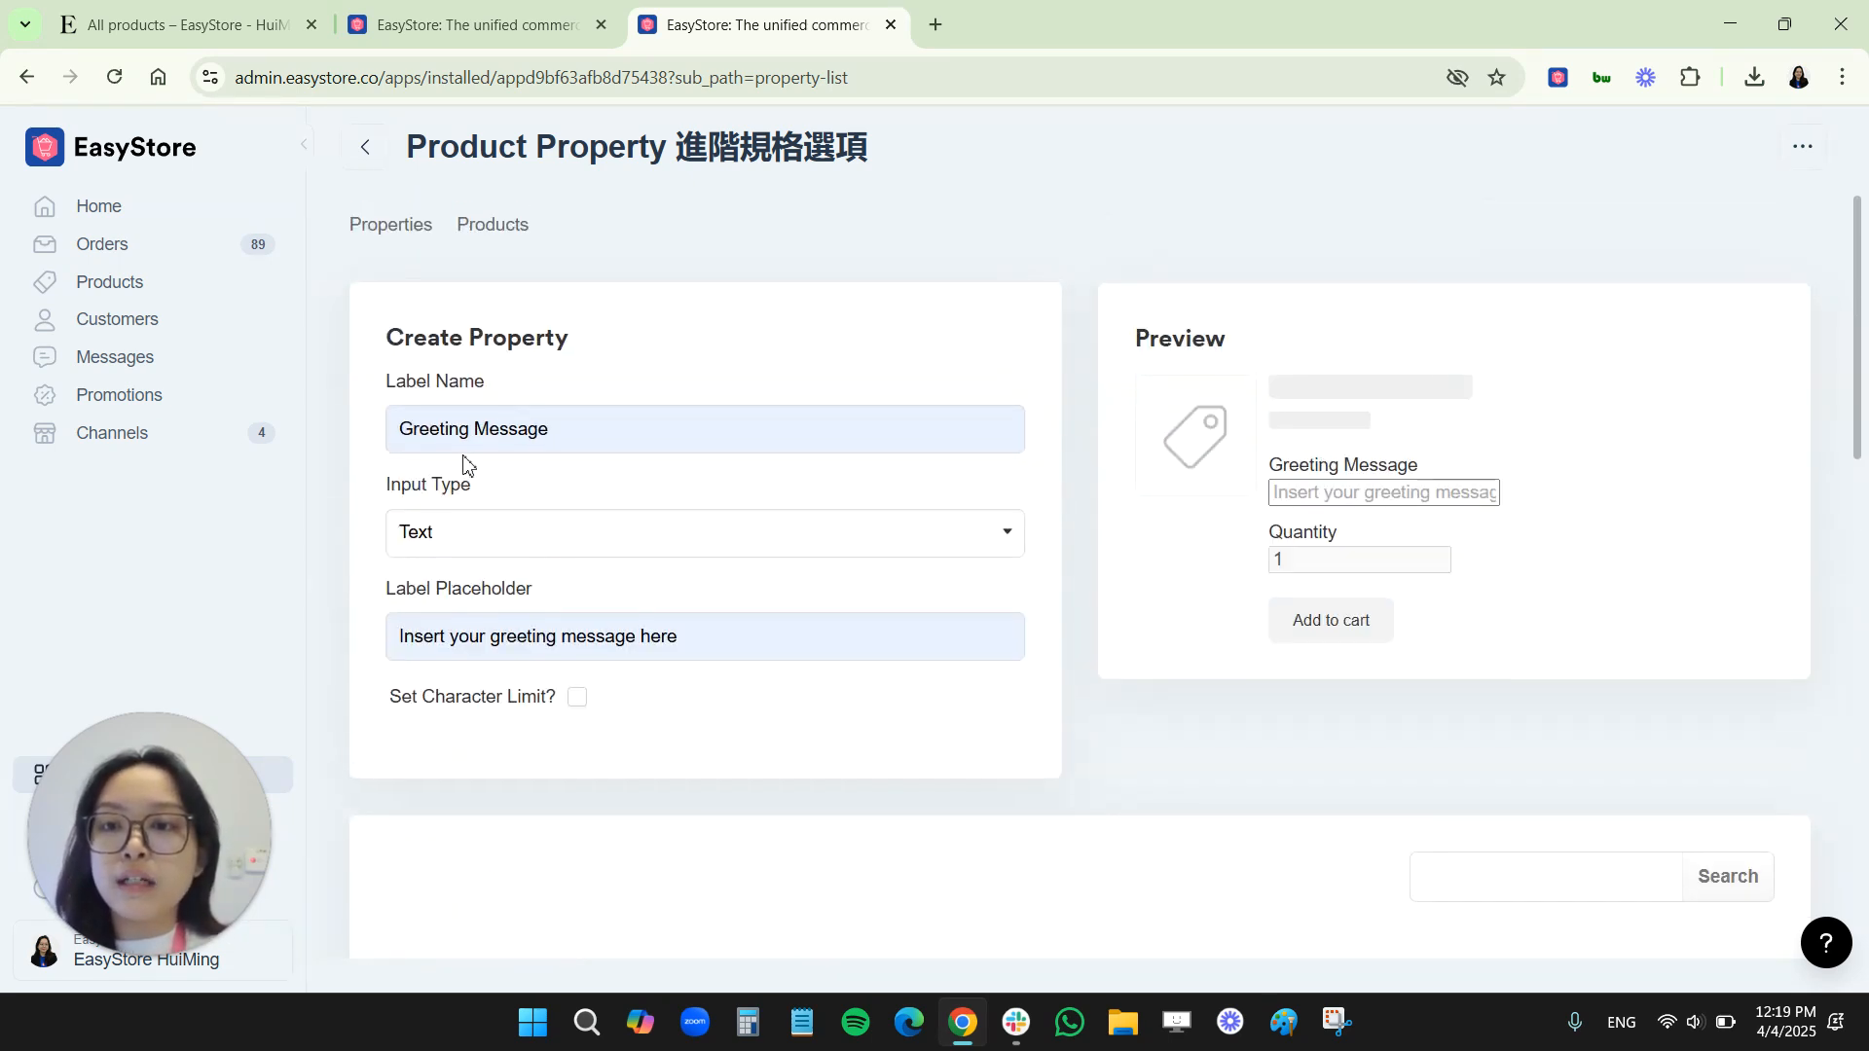
pyautogui.scroll(-7, 655, 838)
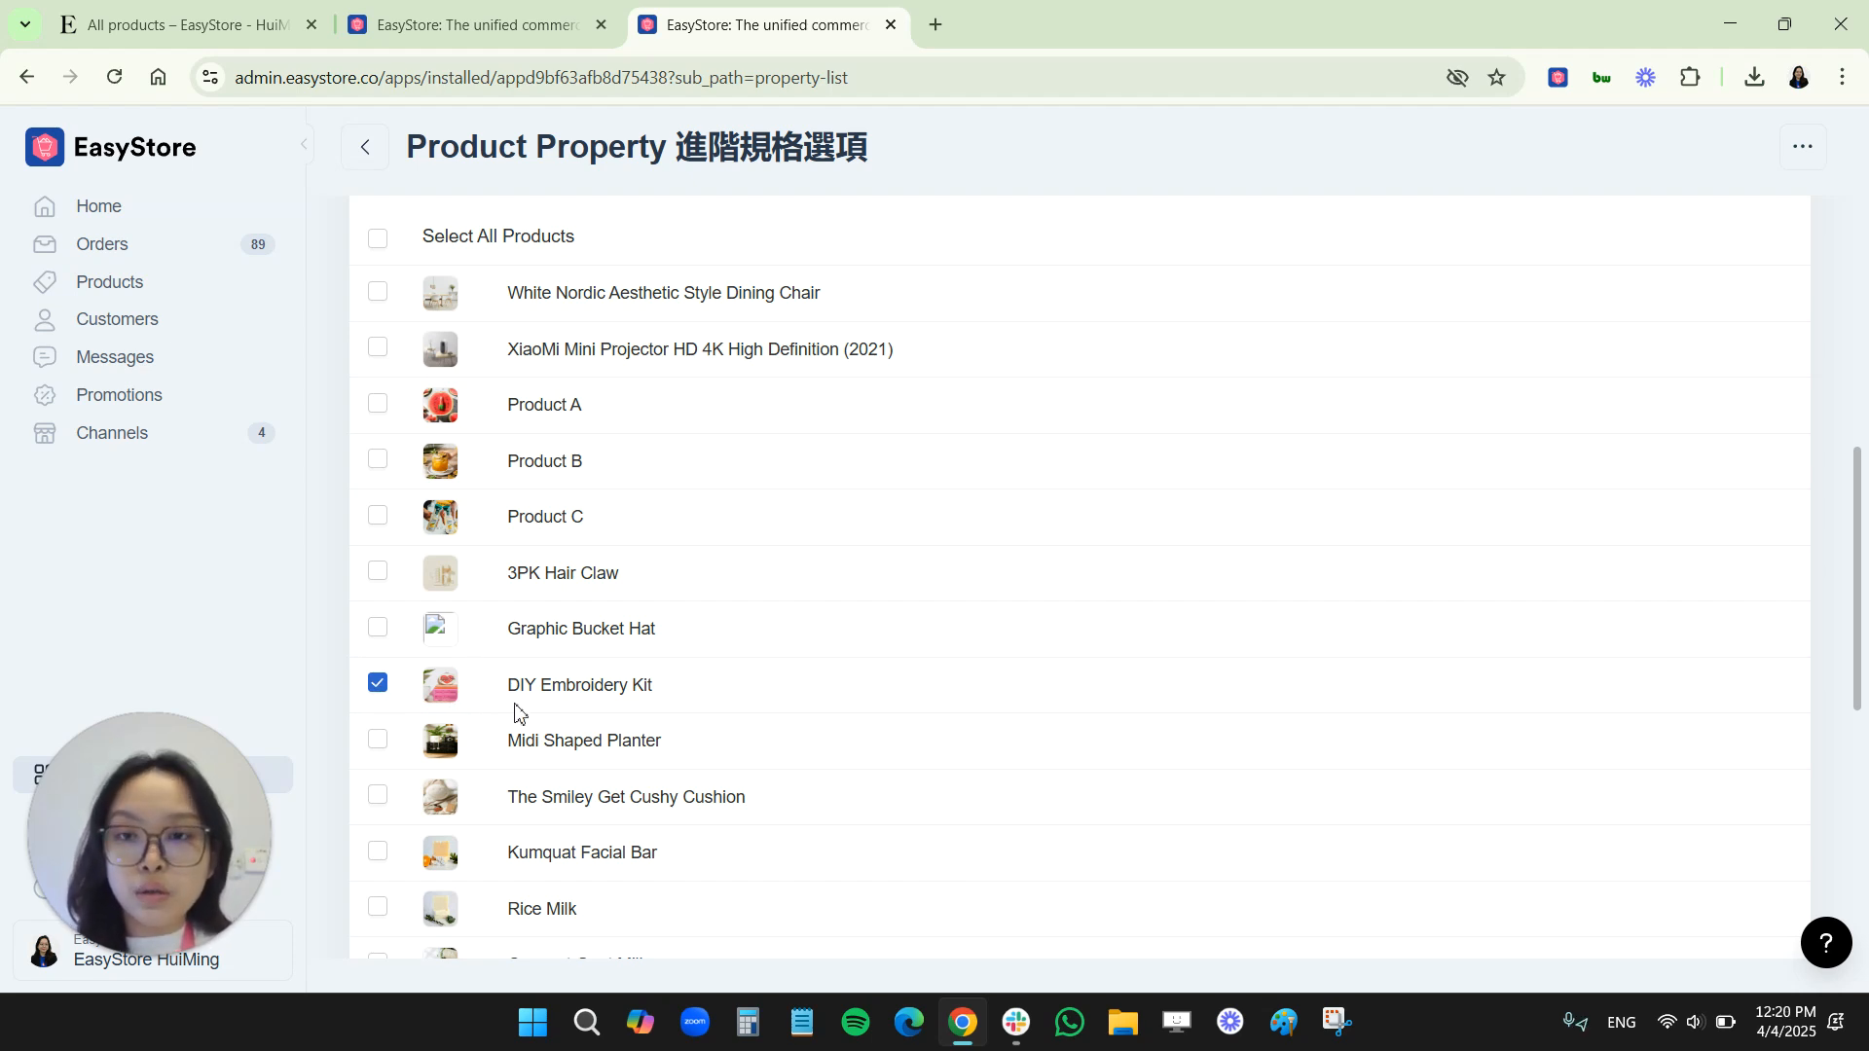
pyautogui.scroll(-6, 974, 789)
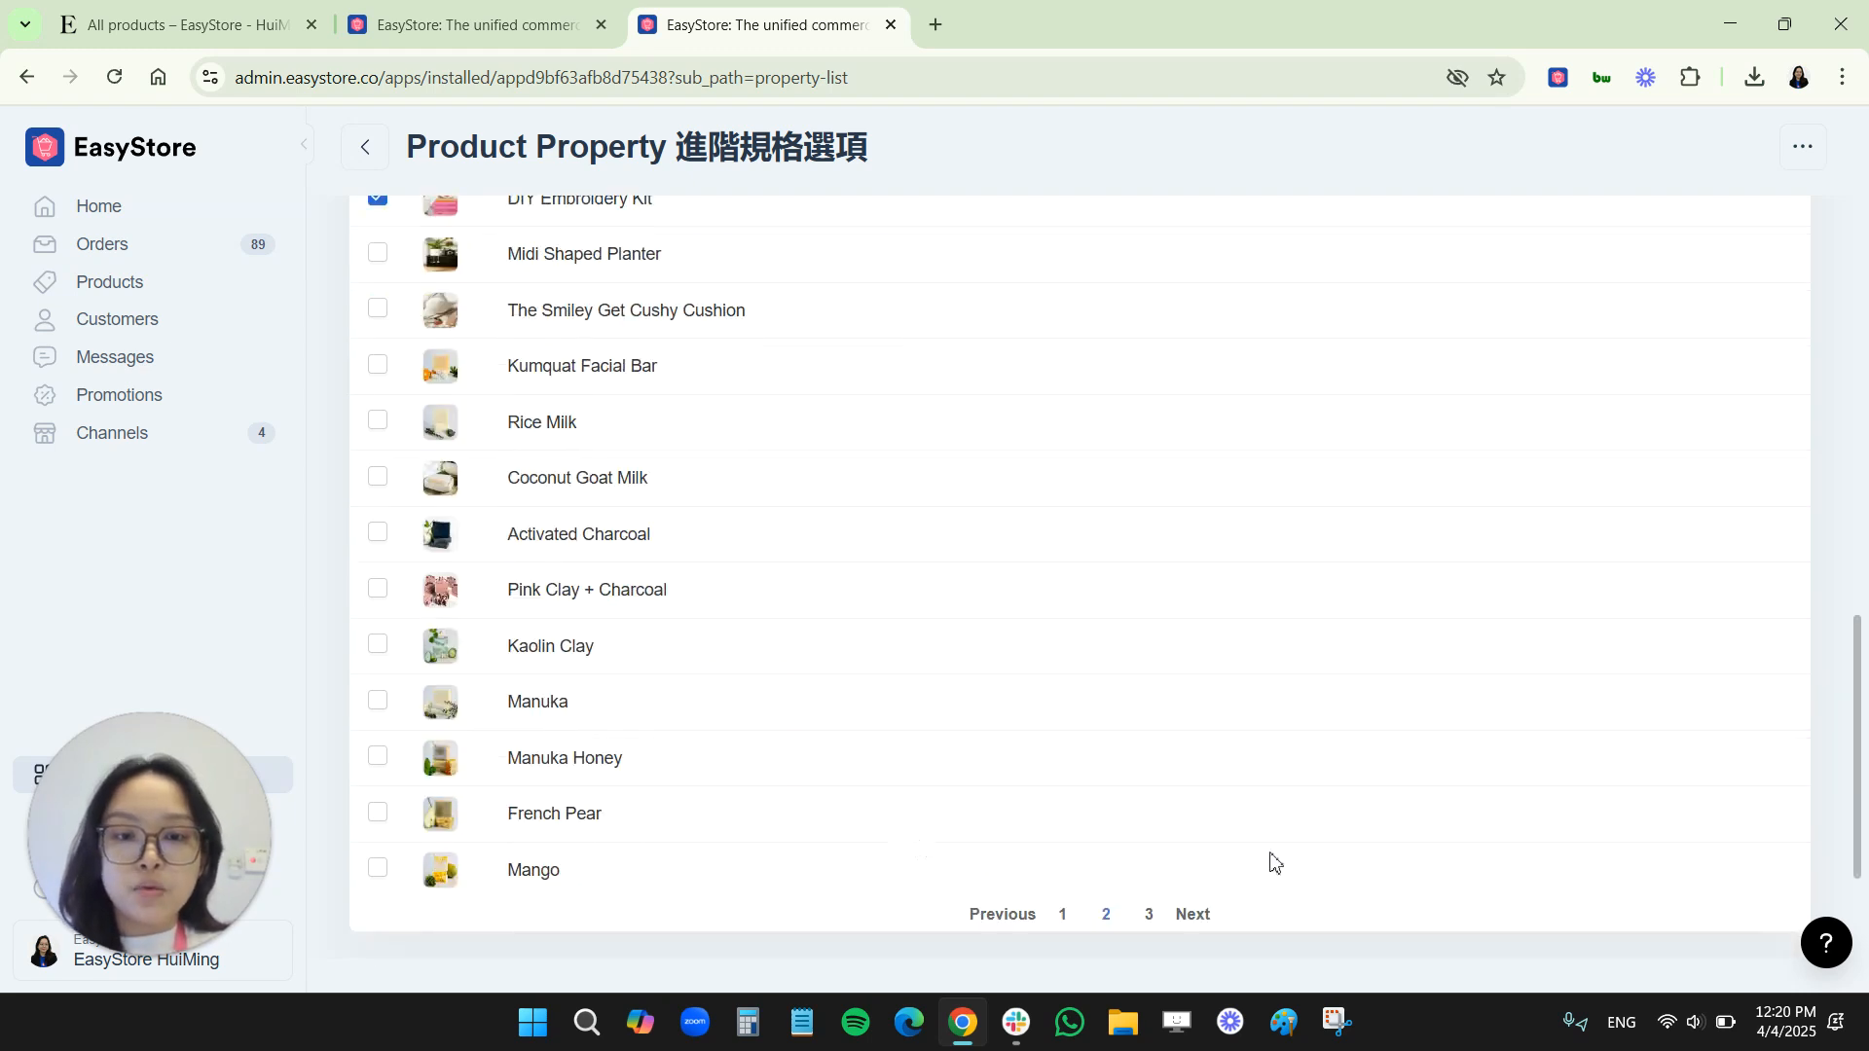
pyautogui.click(1733, 876)
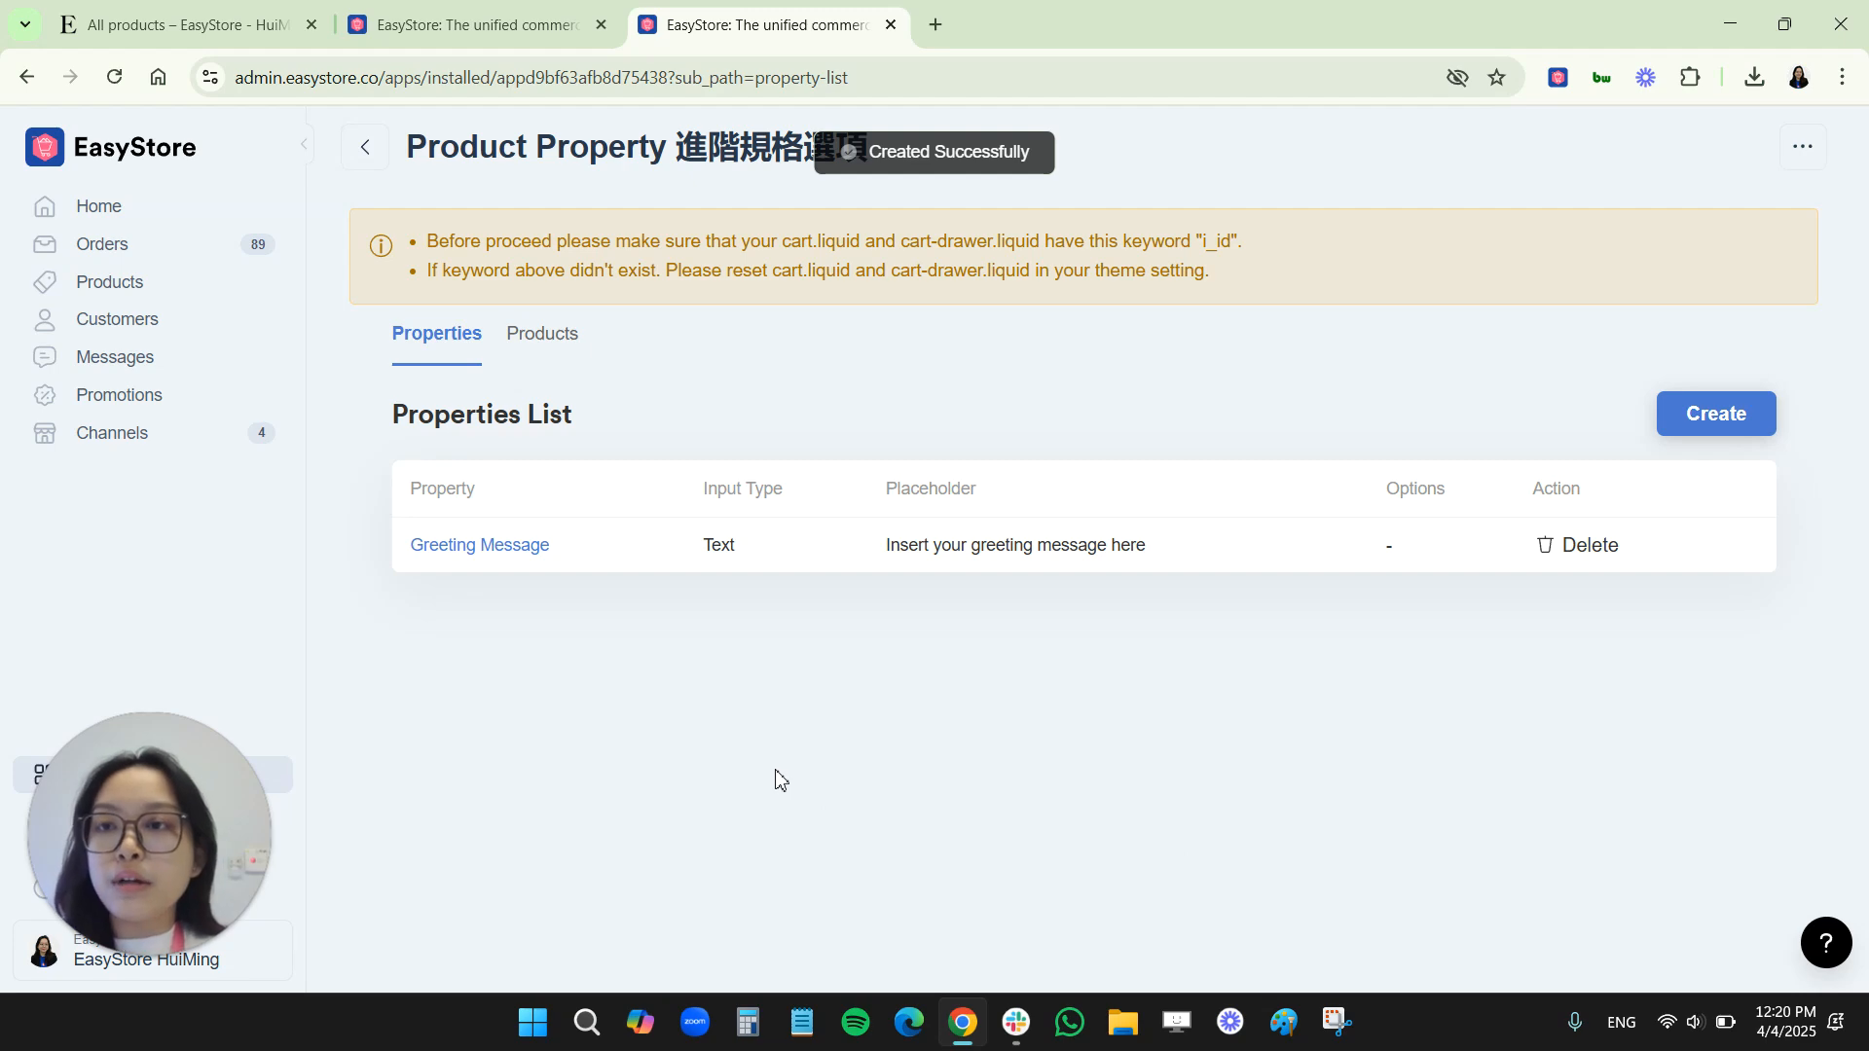
# Check the Greeting Message field on the DIY Embroidery Kit product page in the online storefront
pyautogui.click(159, 9)
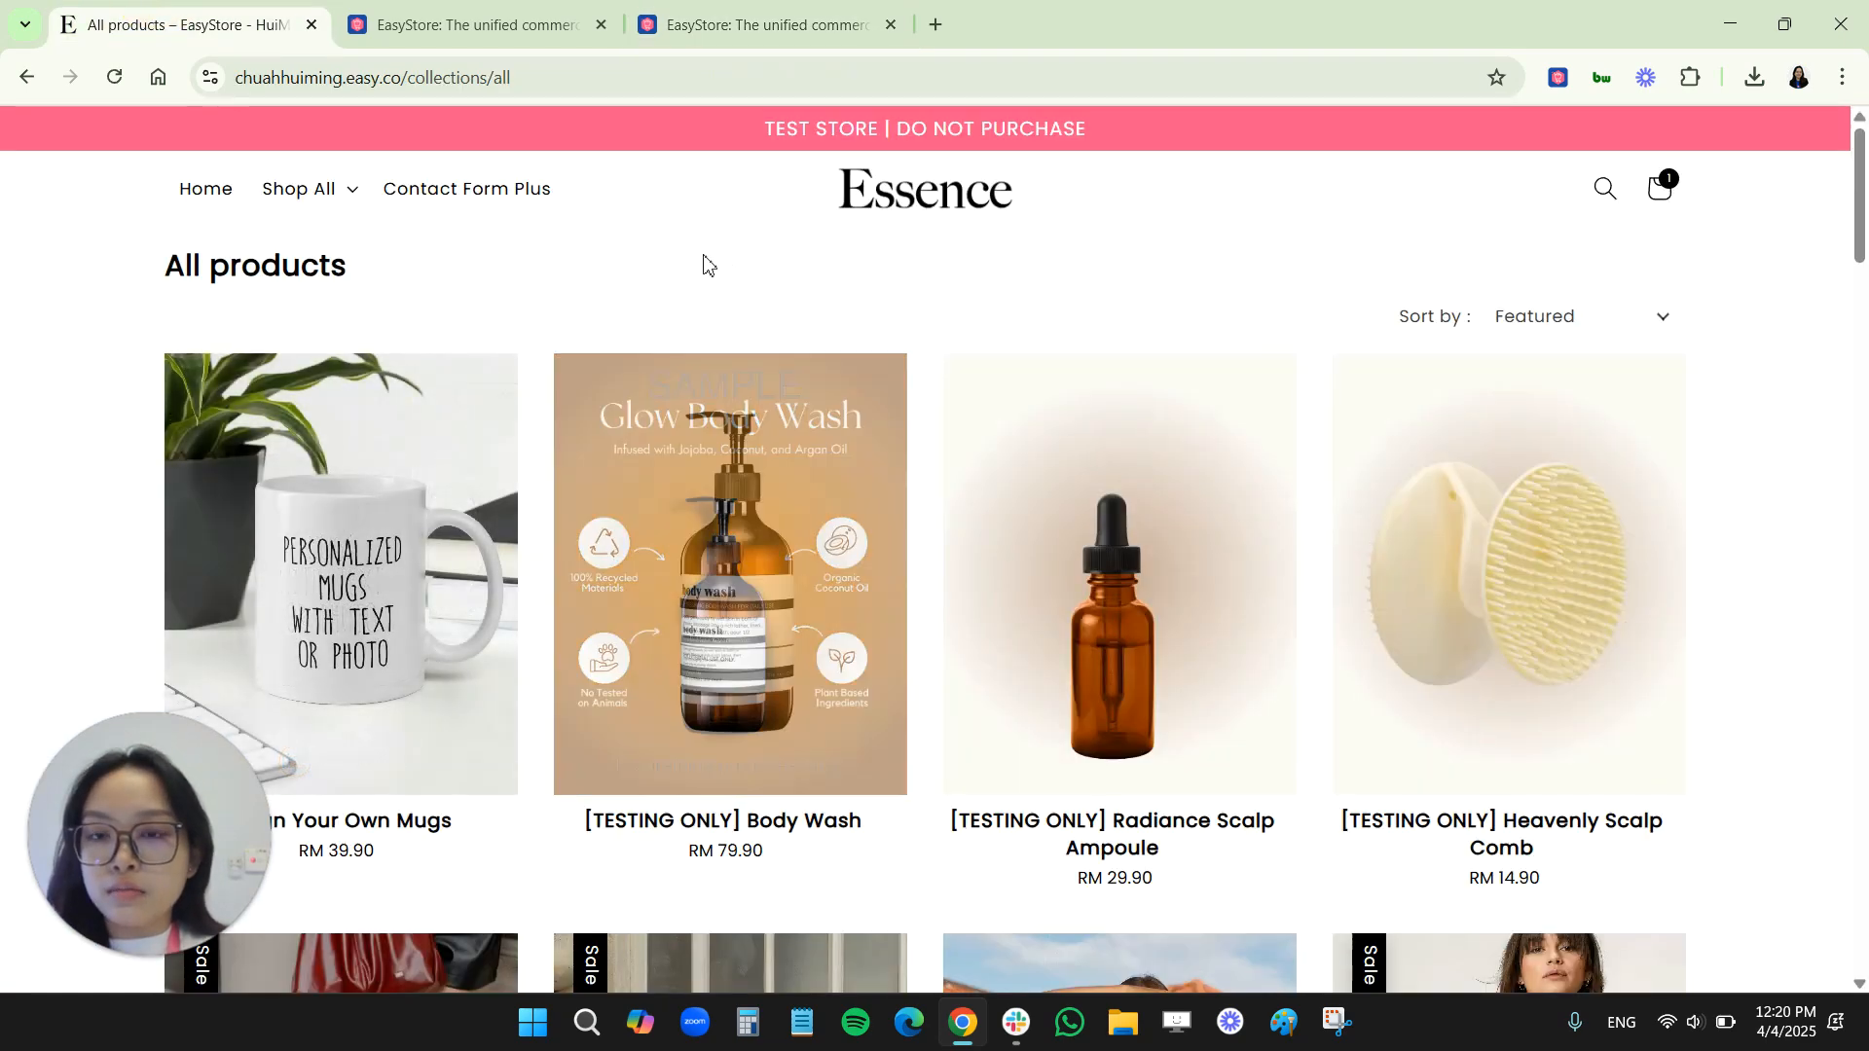
pyautogui.scroll(-10, 857, 716)
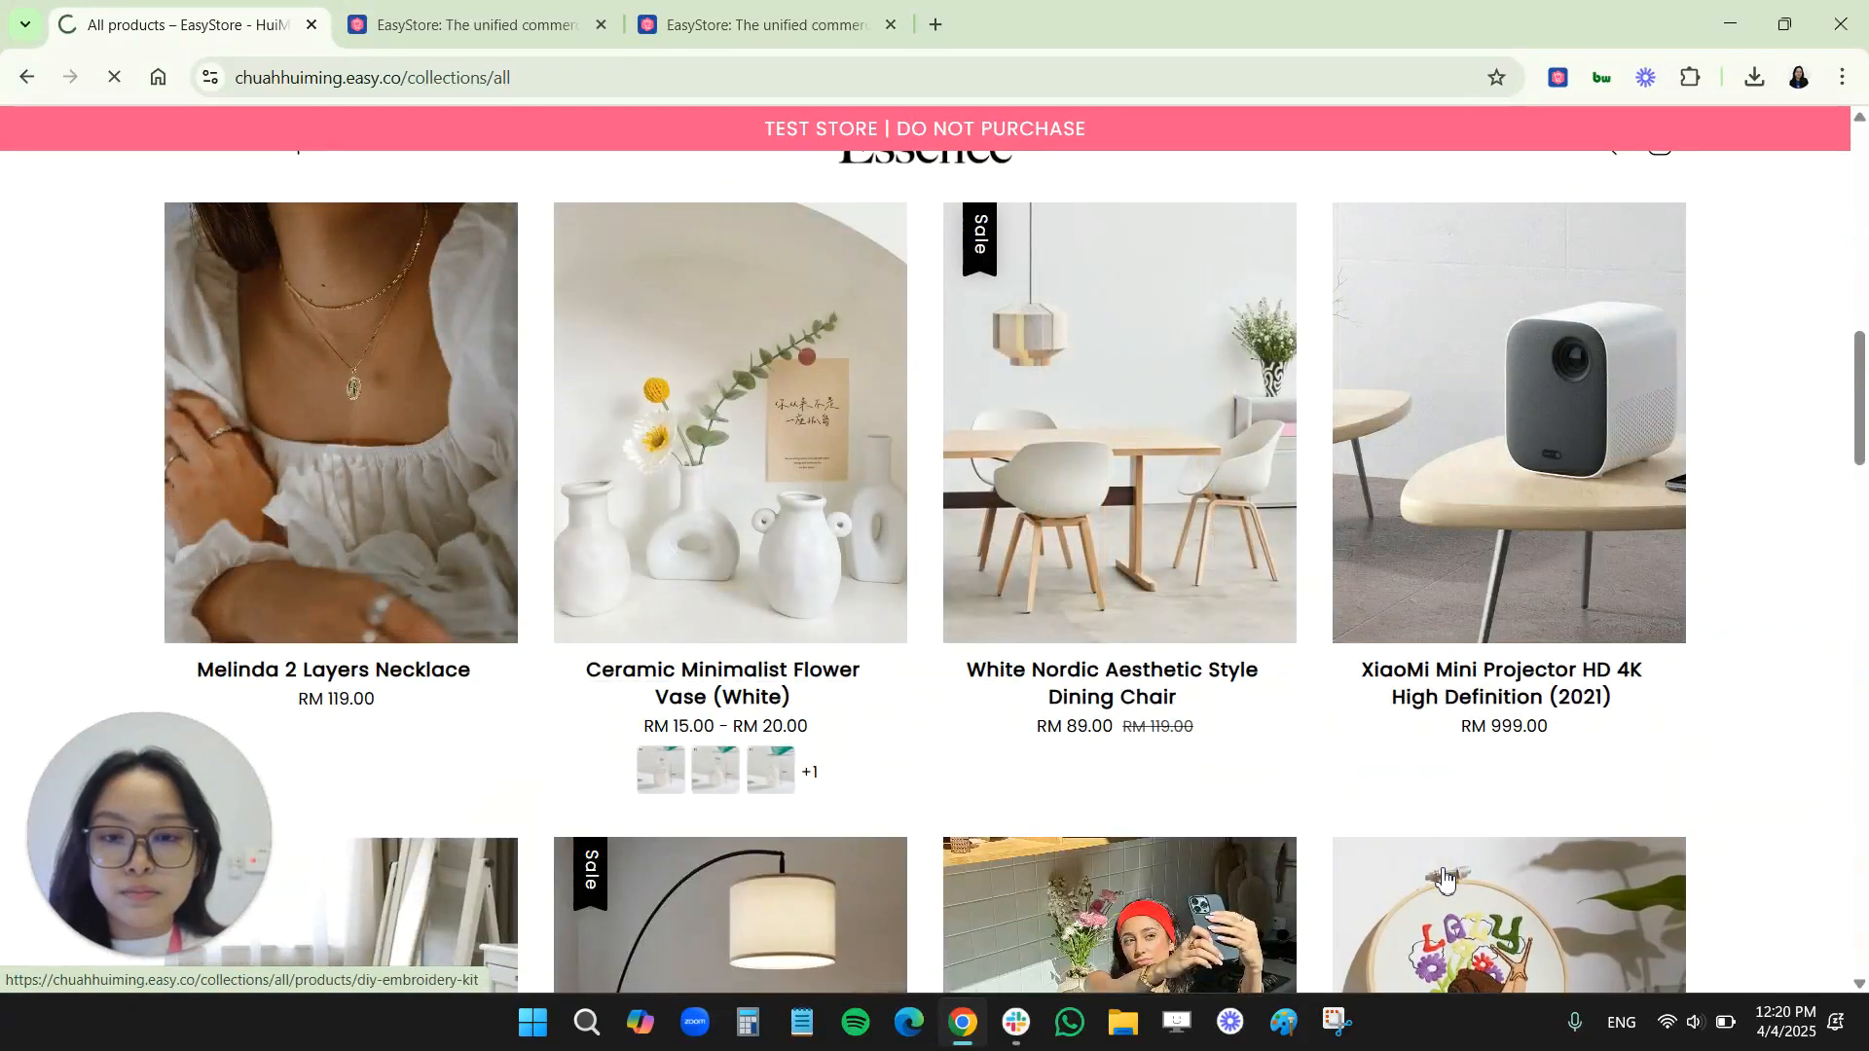
pyautogui.click(1441, 876)
pyautogui.scroll(-1, 1197, 584)
pyautogui.click(1129, 609)
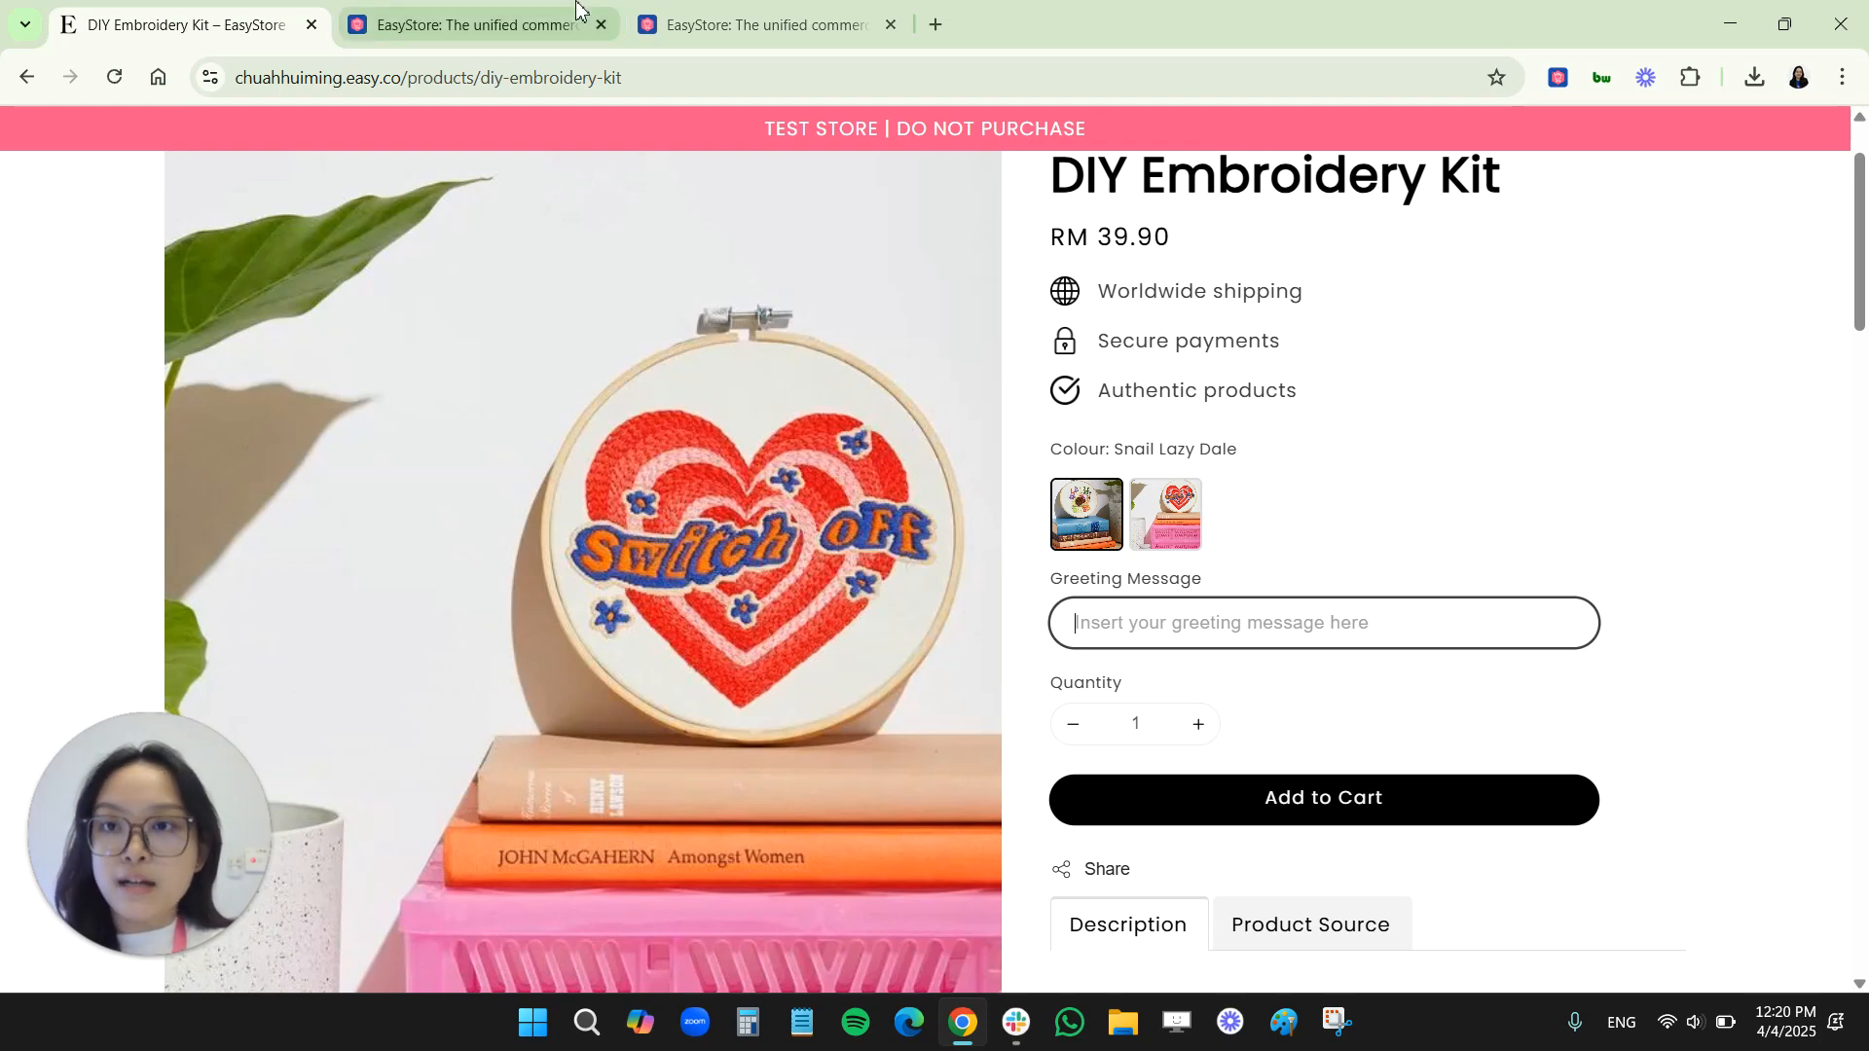
# Start a Dropdown property labelled "Word for engraving" with the placeholder "Insert the engraving text here"
pyautogui.click(752, 10)
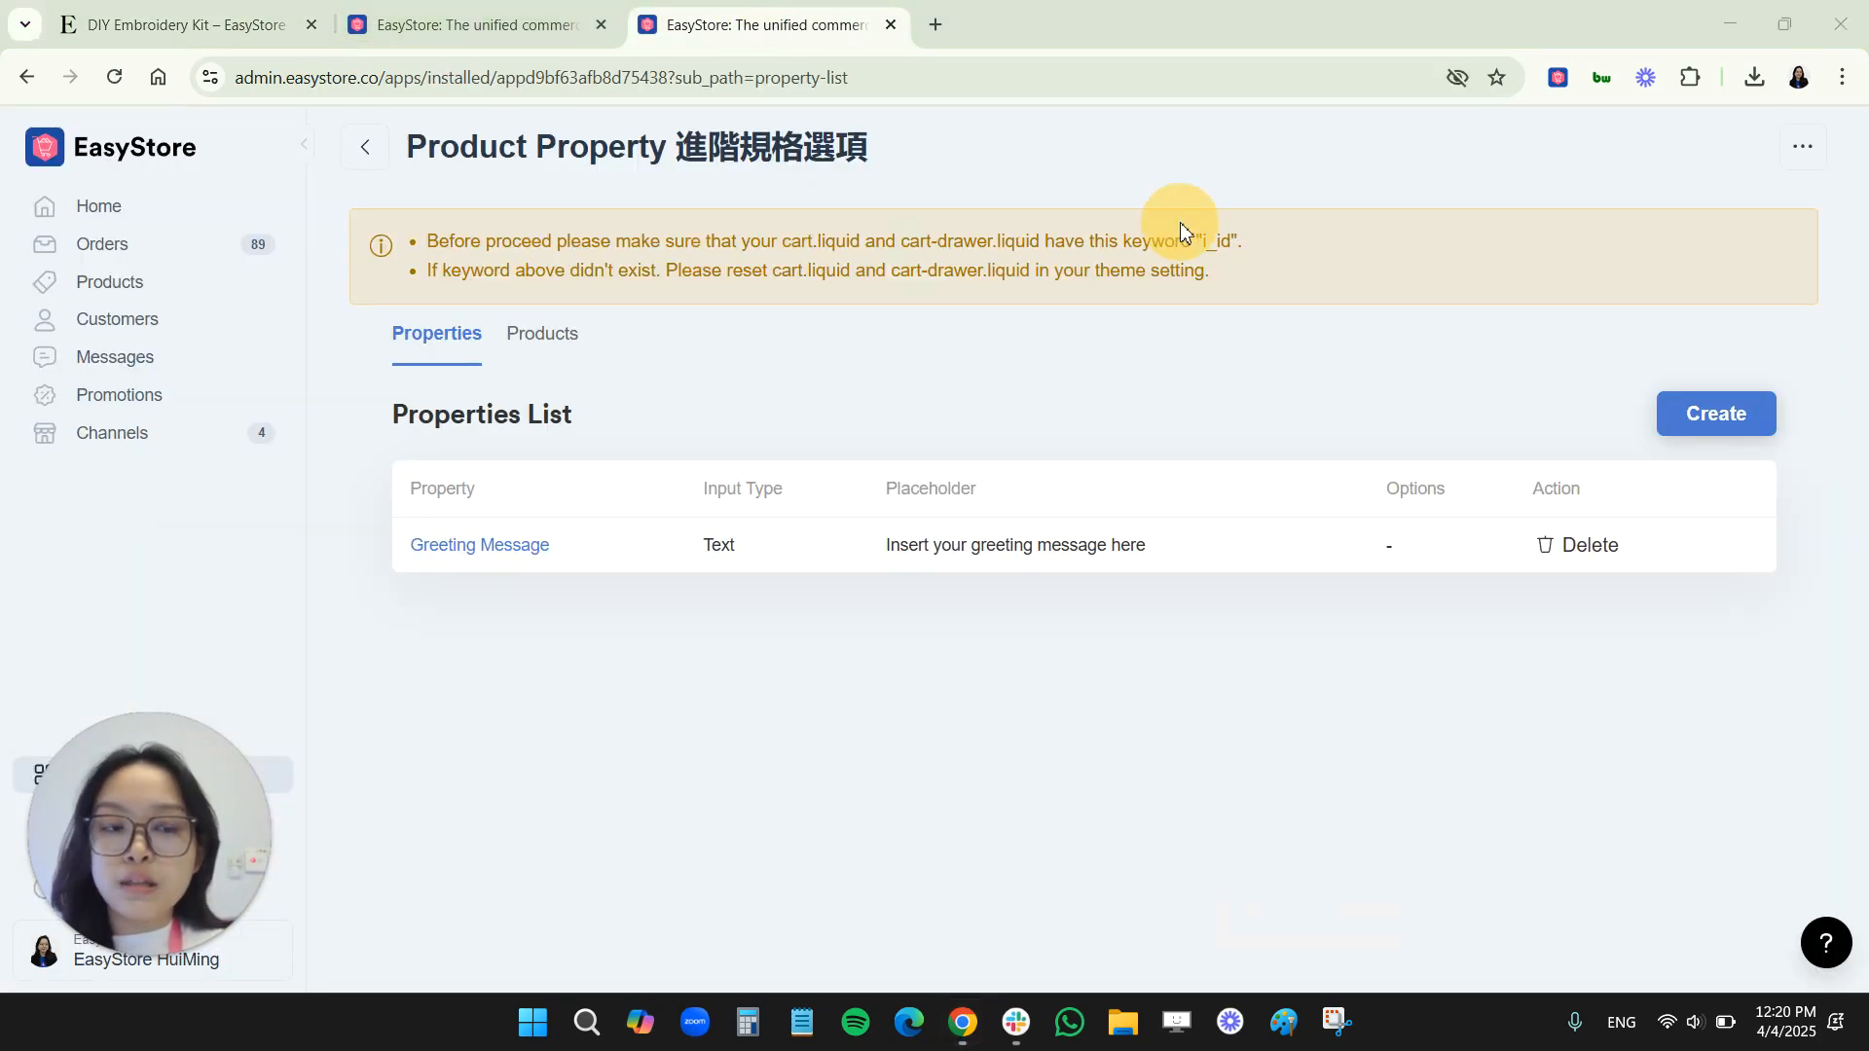
pyautogui.click(1715, 413)
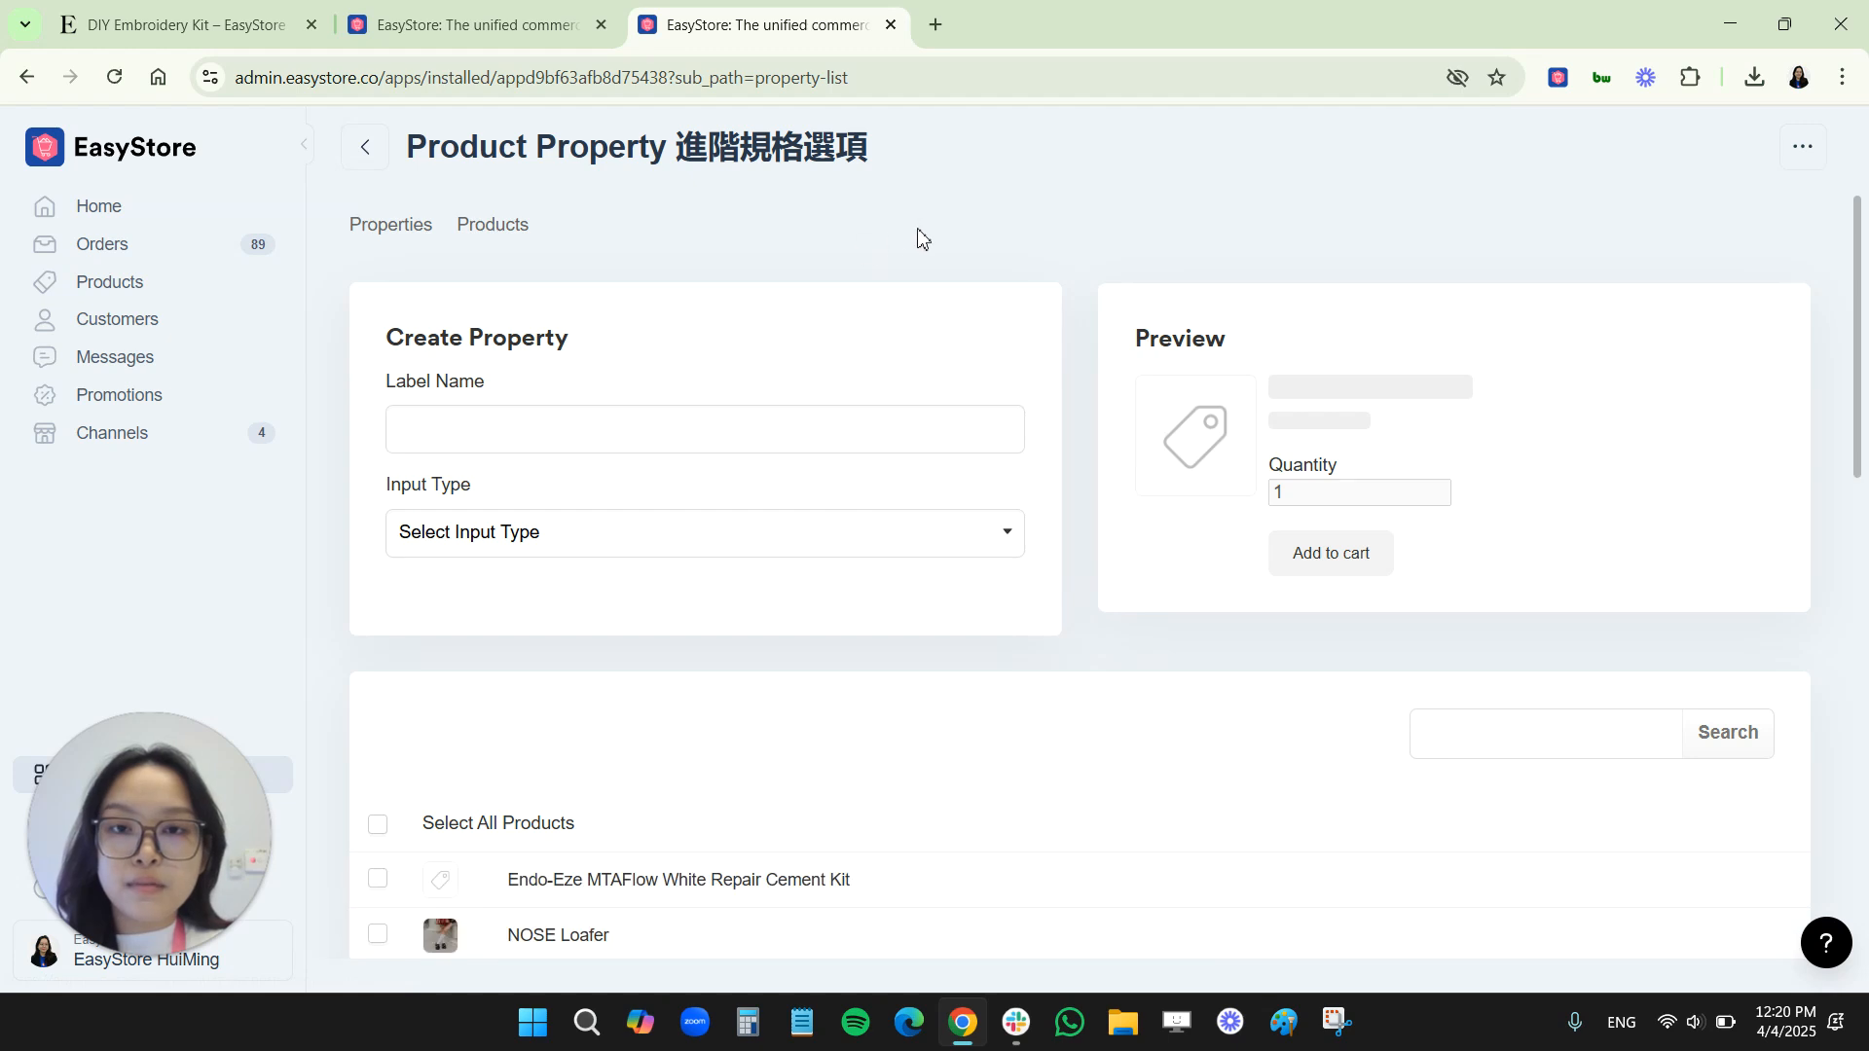
pyautogui.click(509, 532)
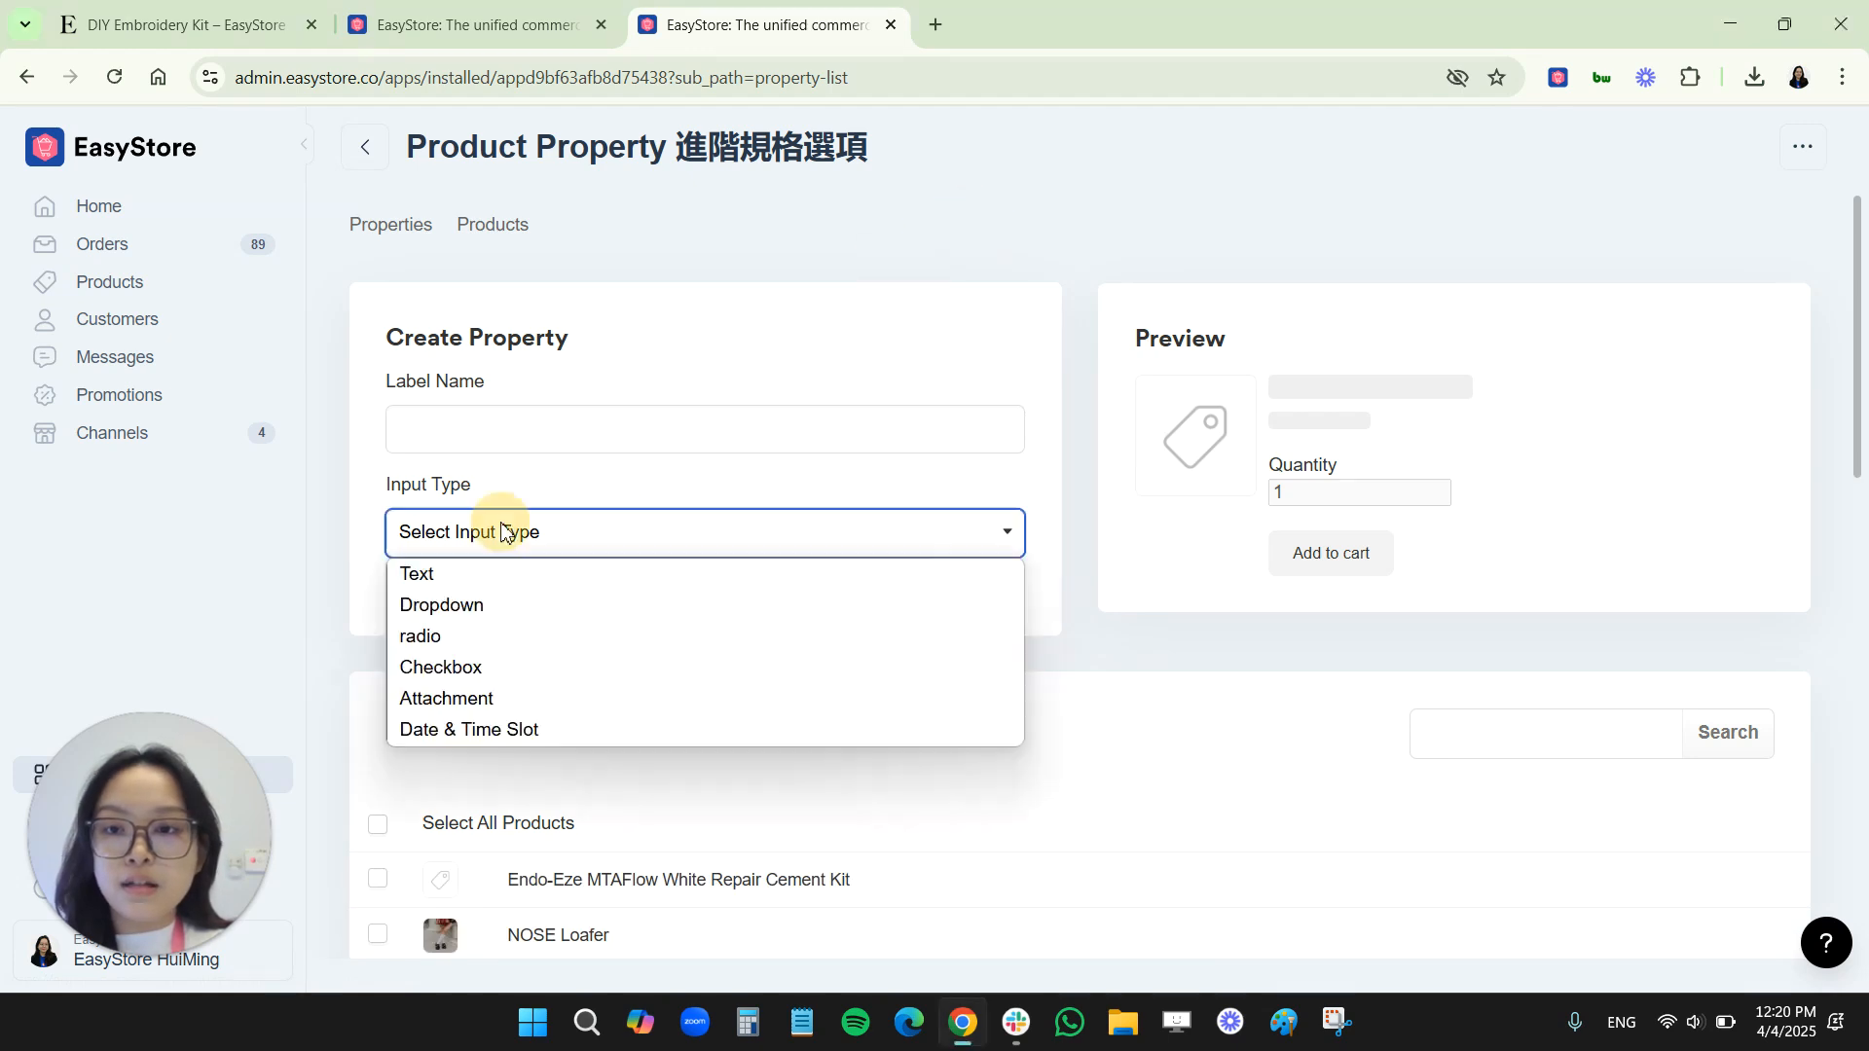
pyautogui.click(494, 610)
pyautogui.click(489, 429)
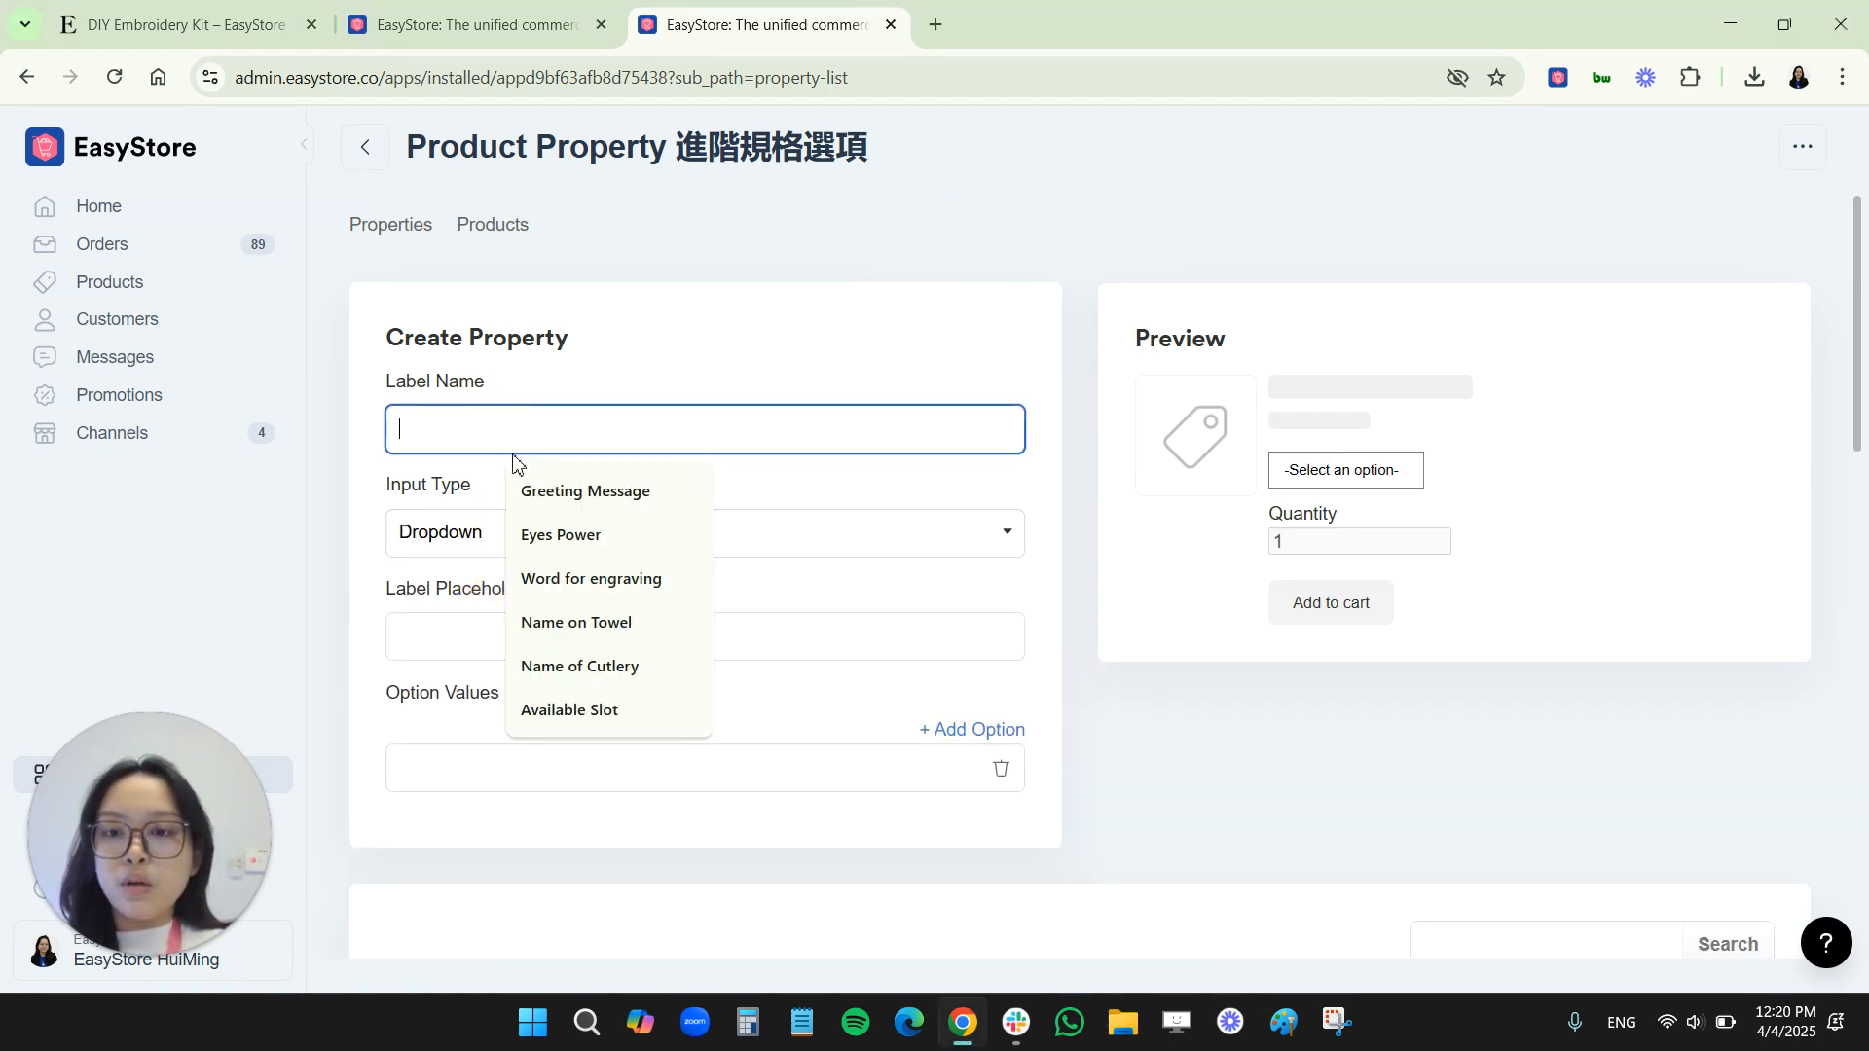
pyautogui.click(560, 581)
pyautogui.click(495, 633)
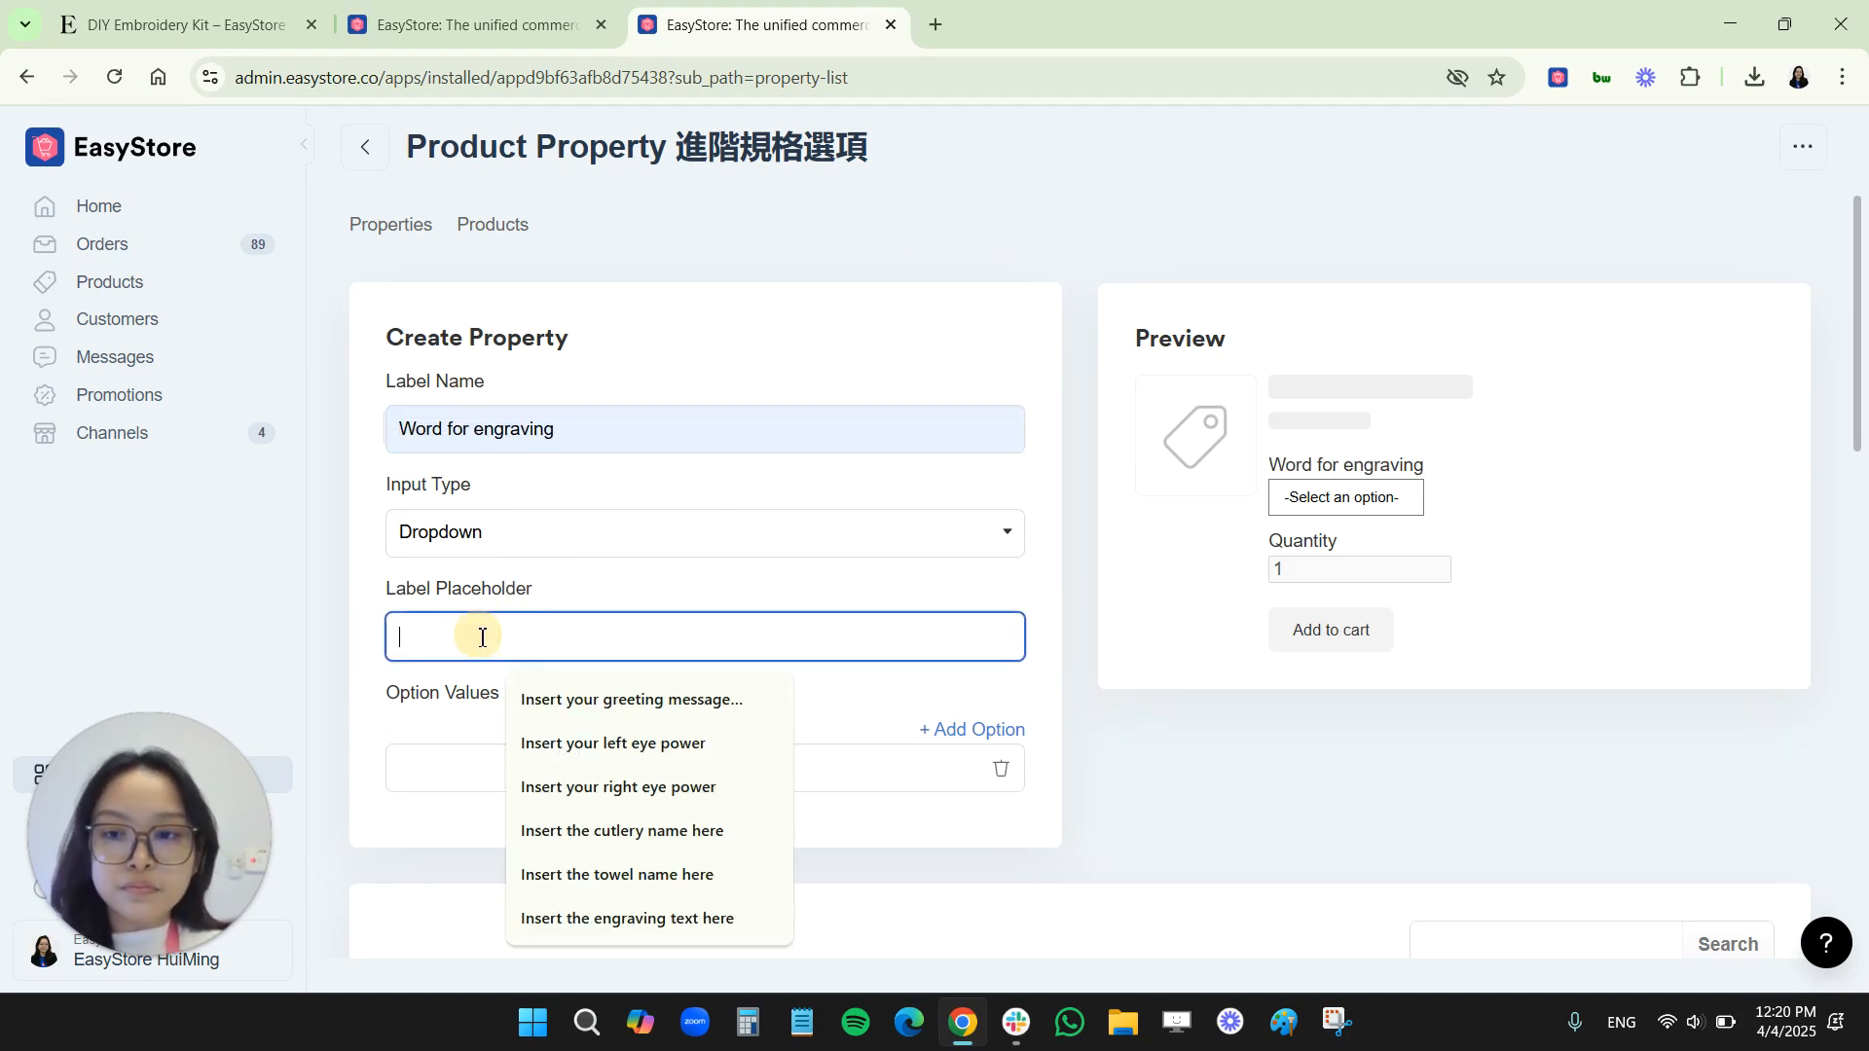
pyautogui.click(622, 918)
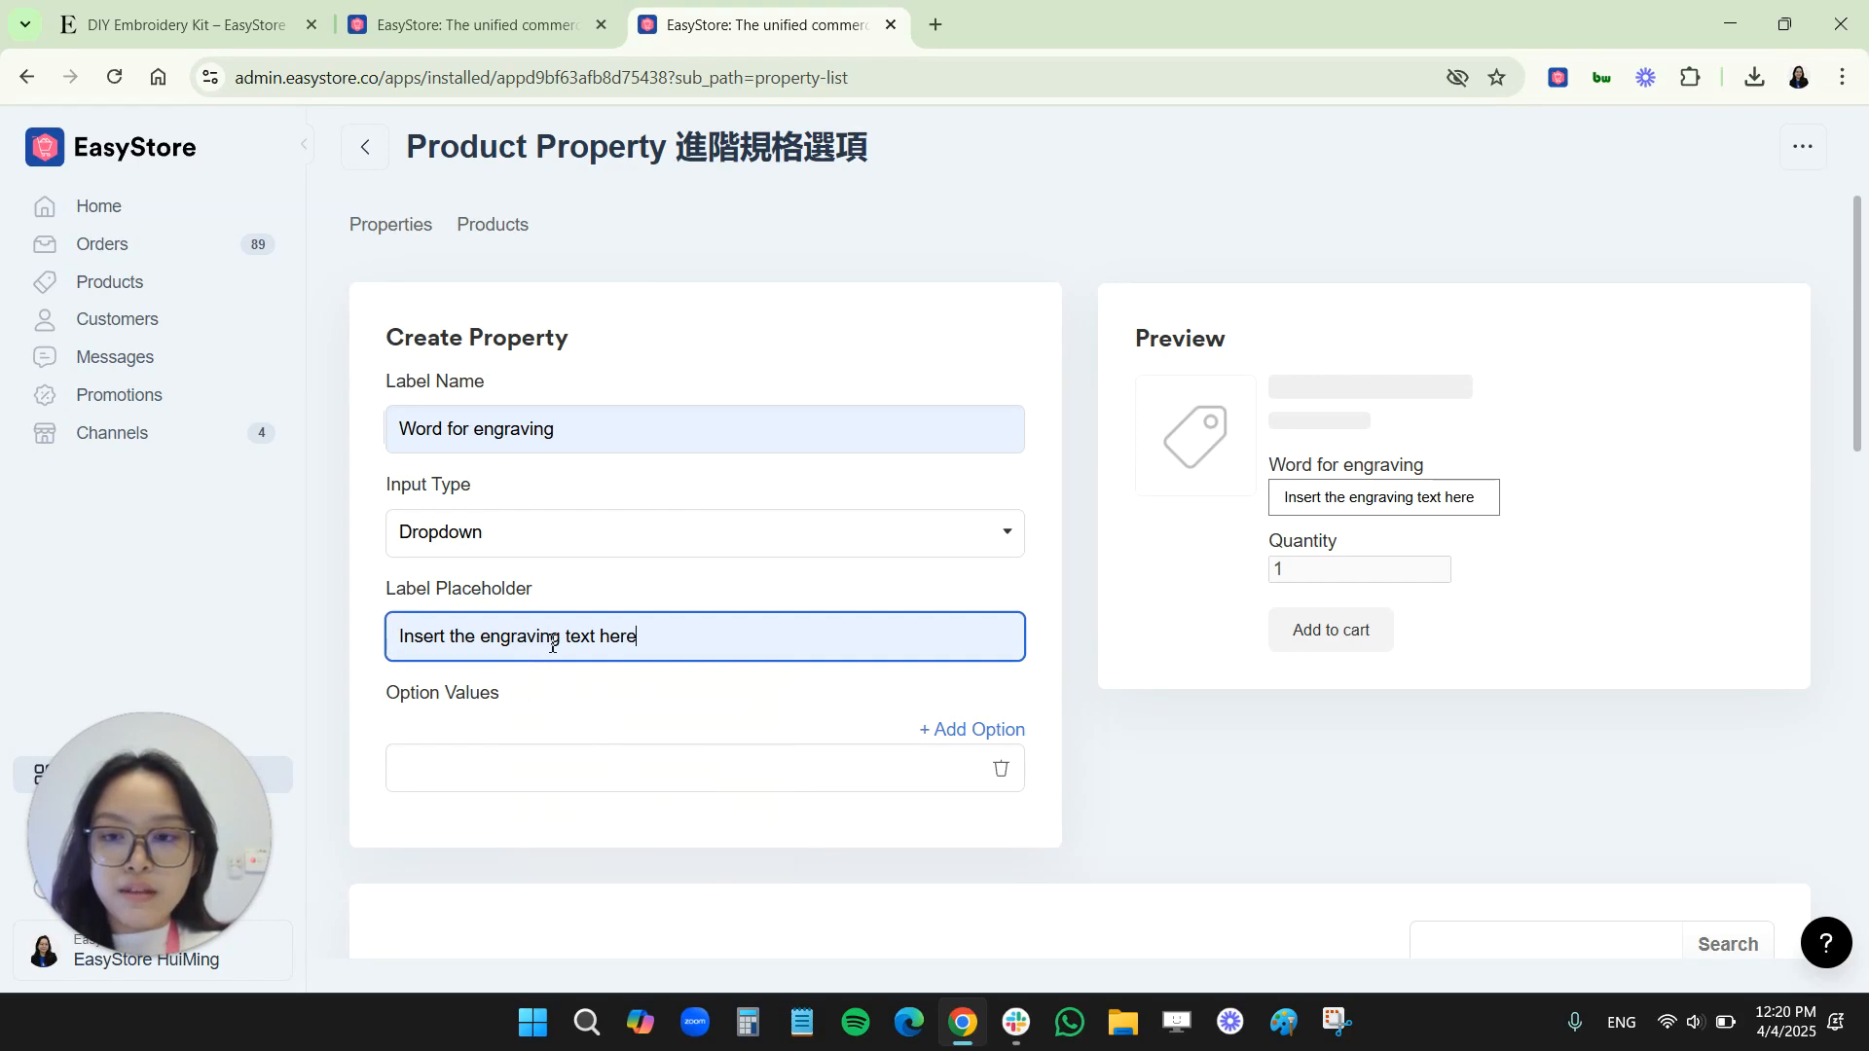
pyautogui.click(1009, 237)
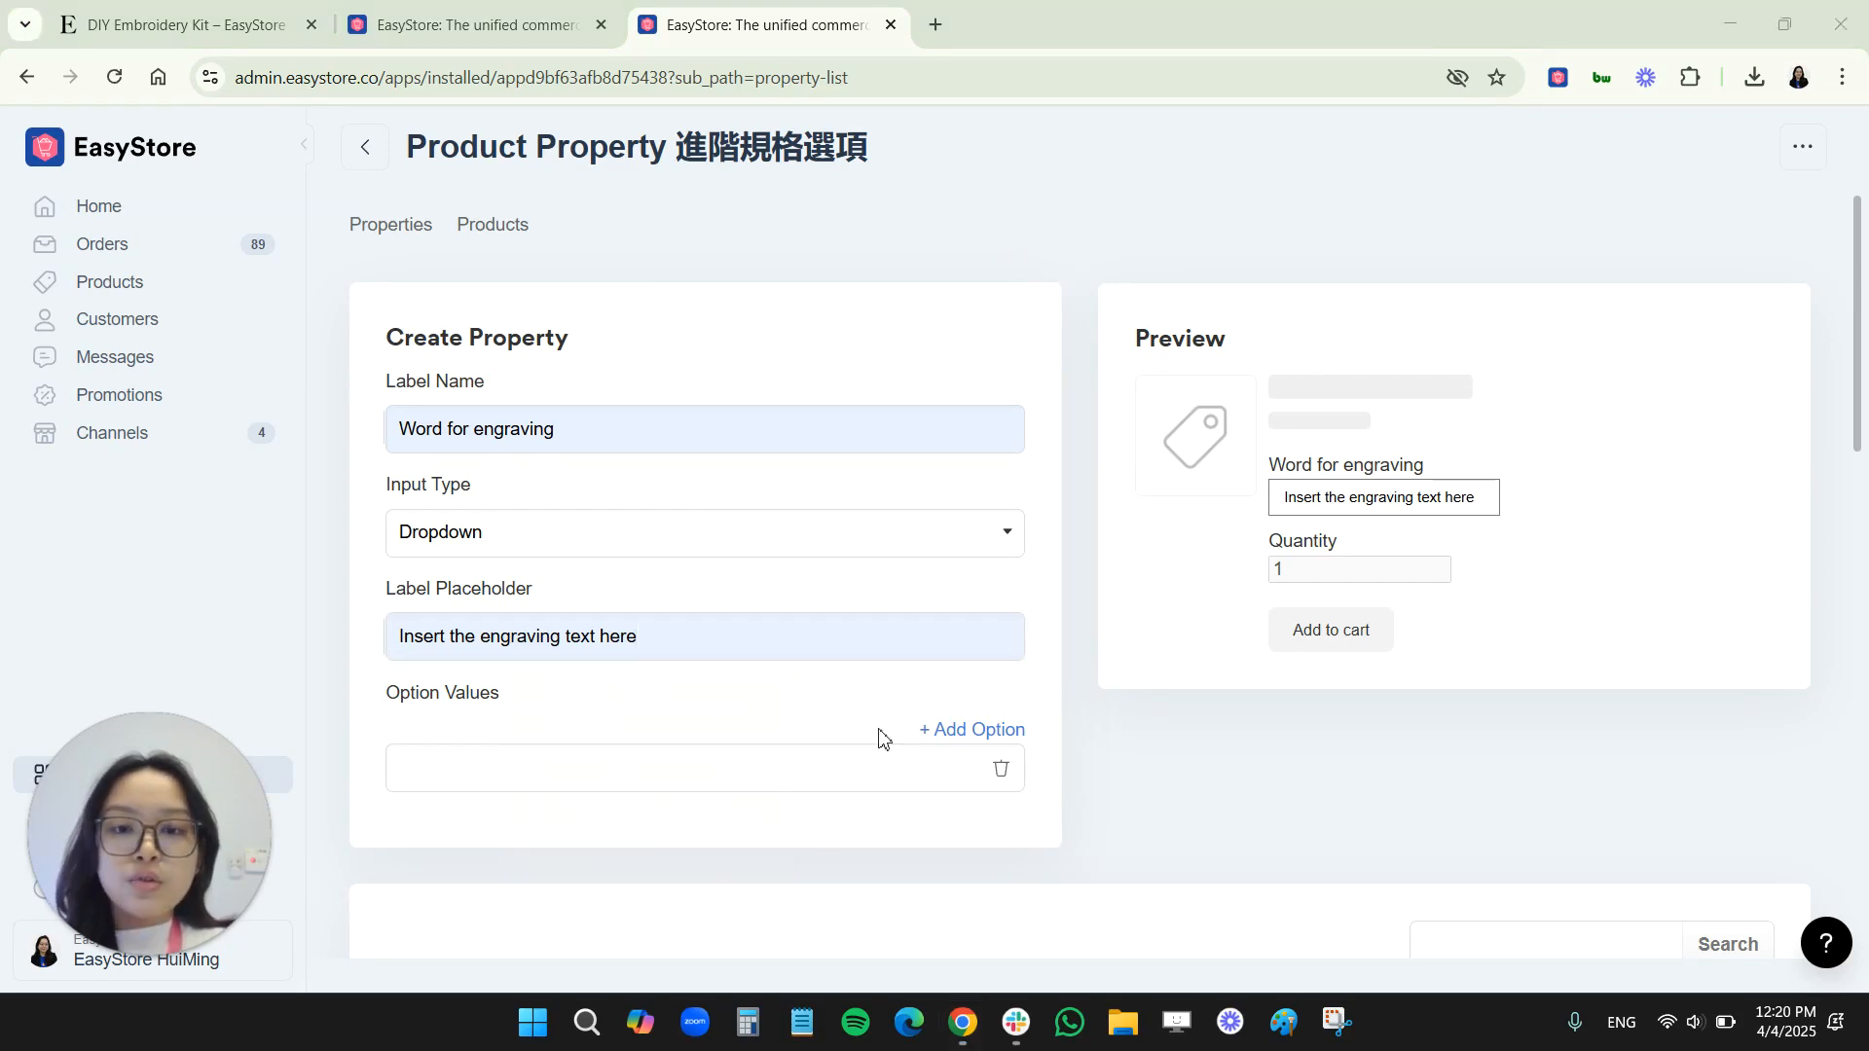
# Add the option values "Engrave 1", "Engrave 2" and "Engrave 3" to the dropdown property
pyautogui.click(953, 737)
pyautogui.click(739, 782)
pyautogui.write('Engrave 1')
pyautogui.click(730, 839)
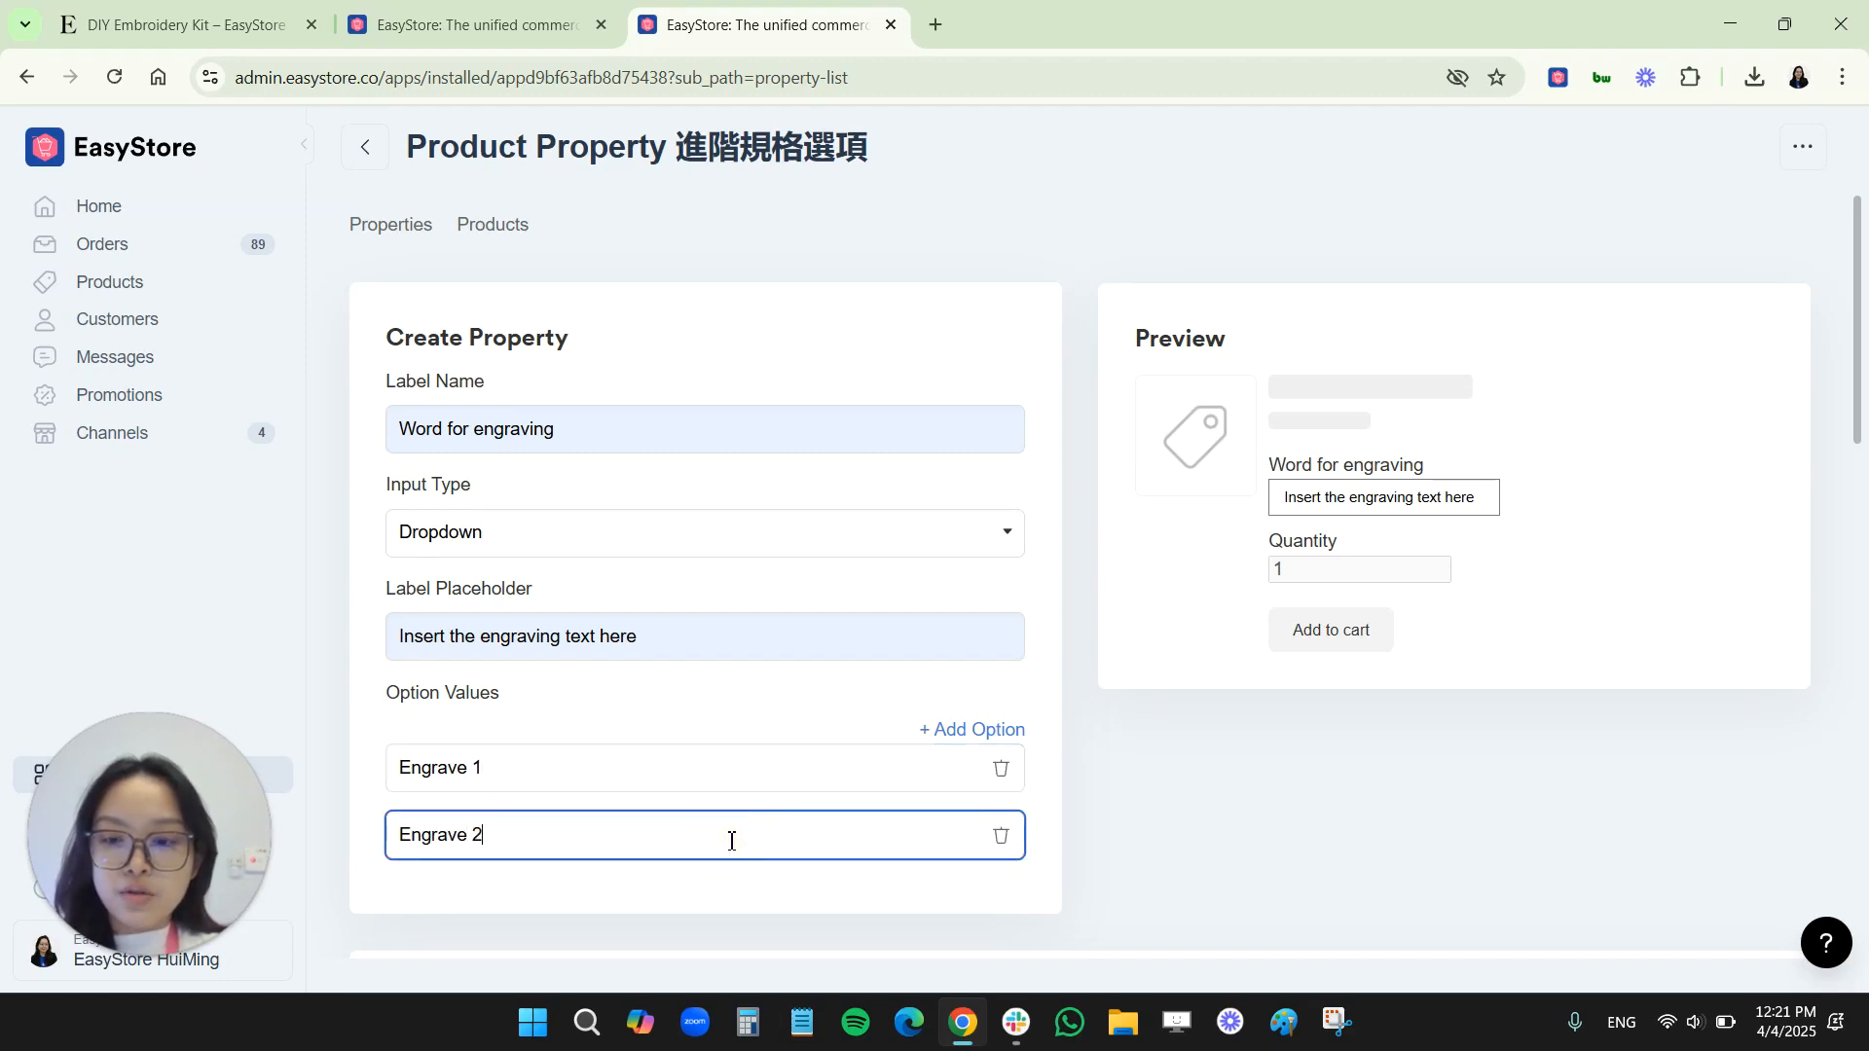
pyautogui.click(991, 740)
pyautogui.click(657, 910)
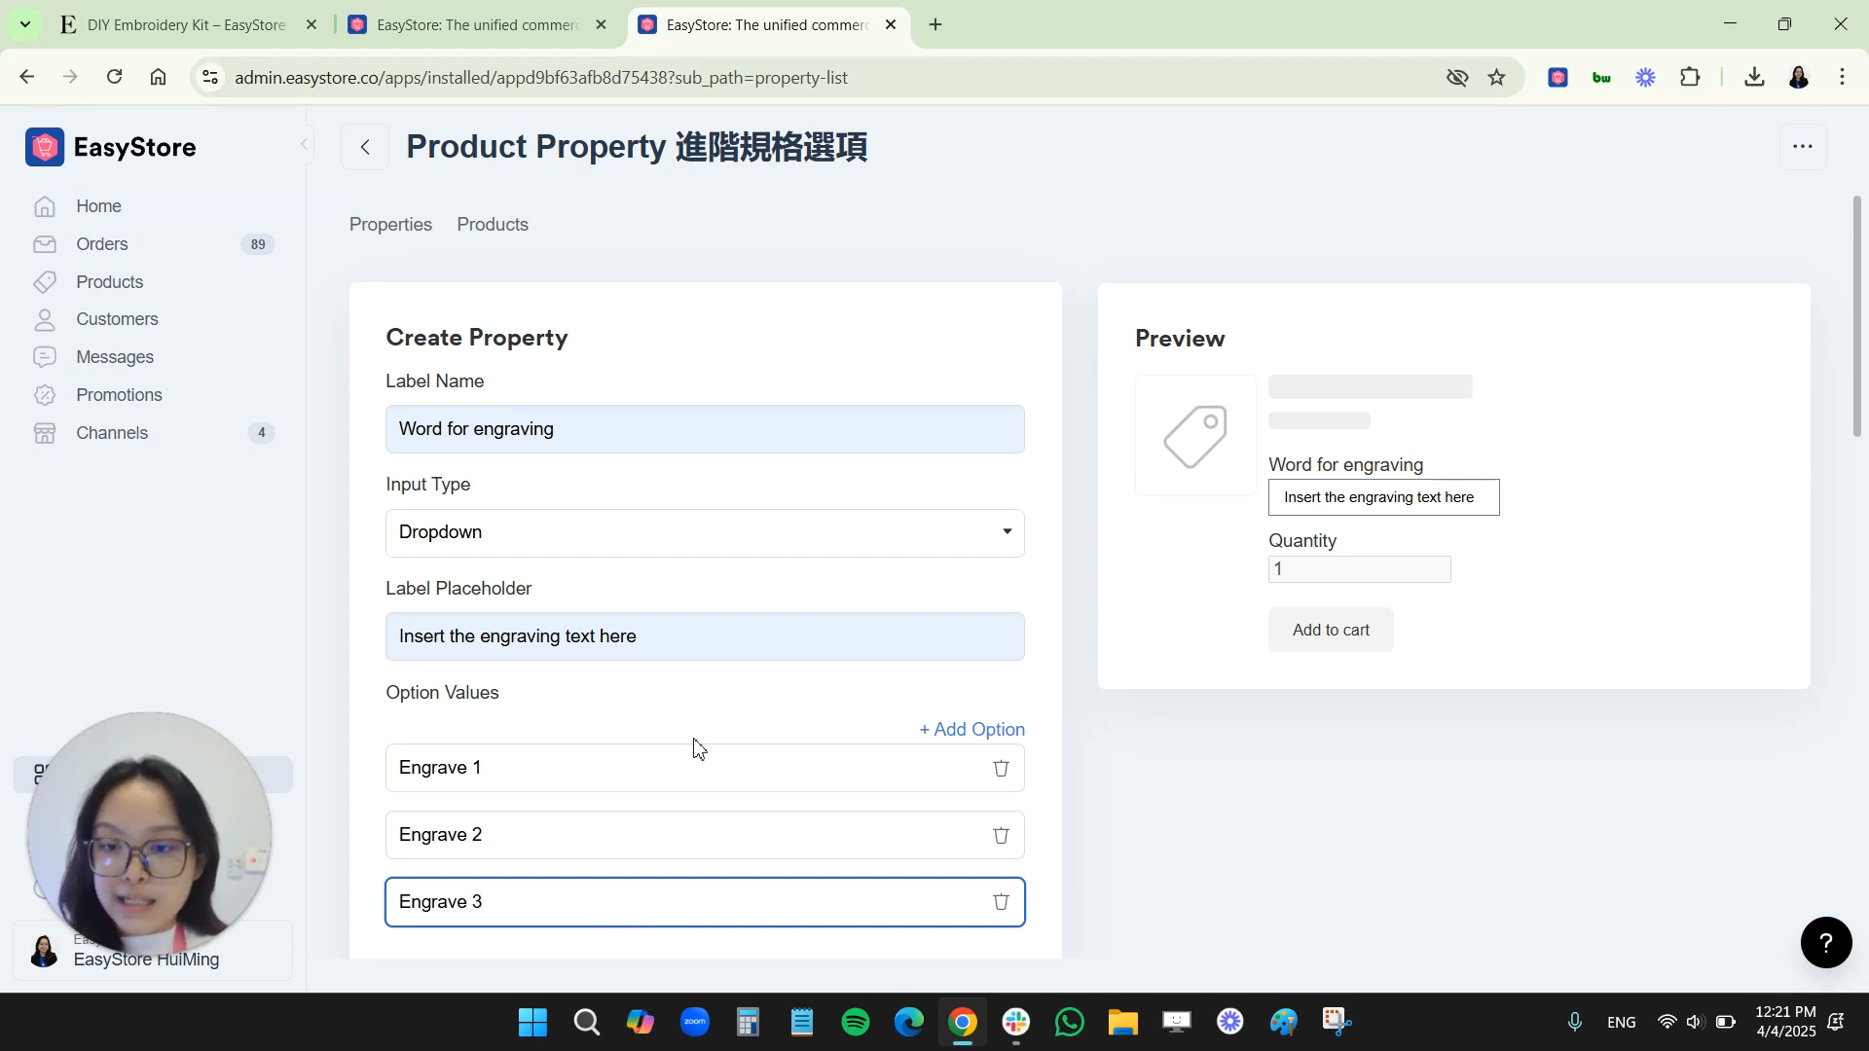
# Apply the "Word for engraving" property to Ceramic Minimalist Flower Vase (White) and save it
pyautogui.scroll(-10, 787, 691)
pyautogui.scroll(-7, 786, 691)
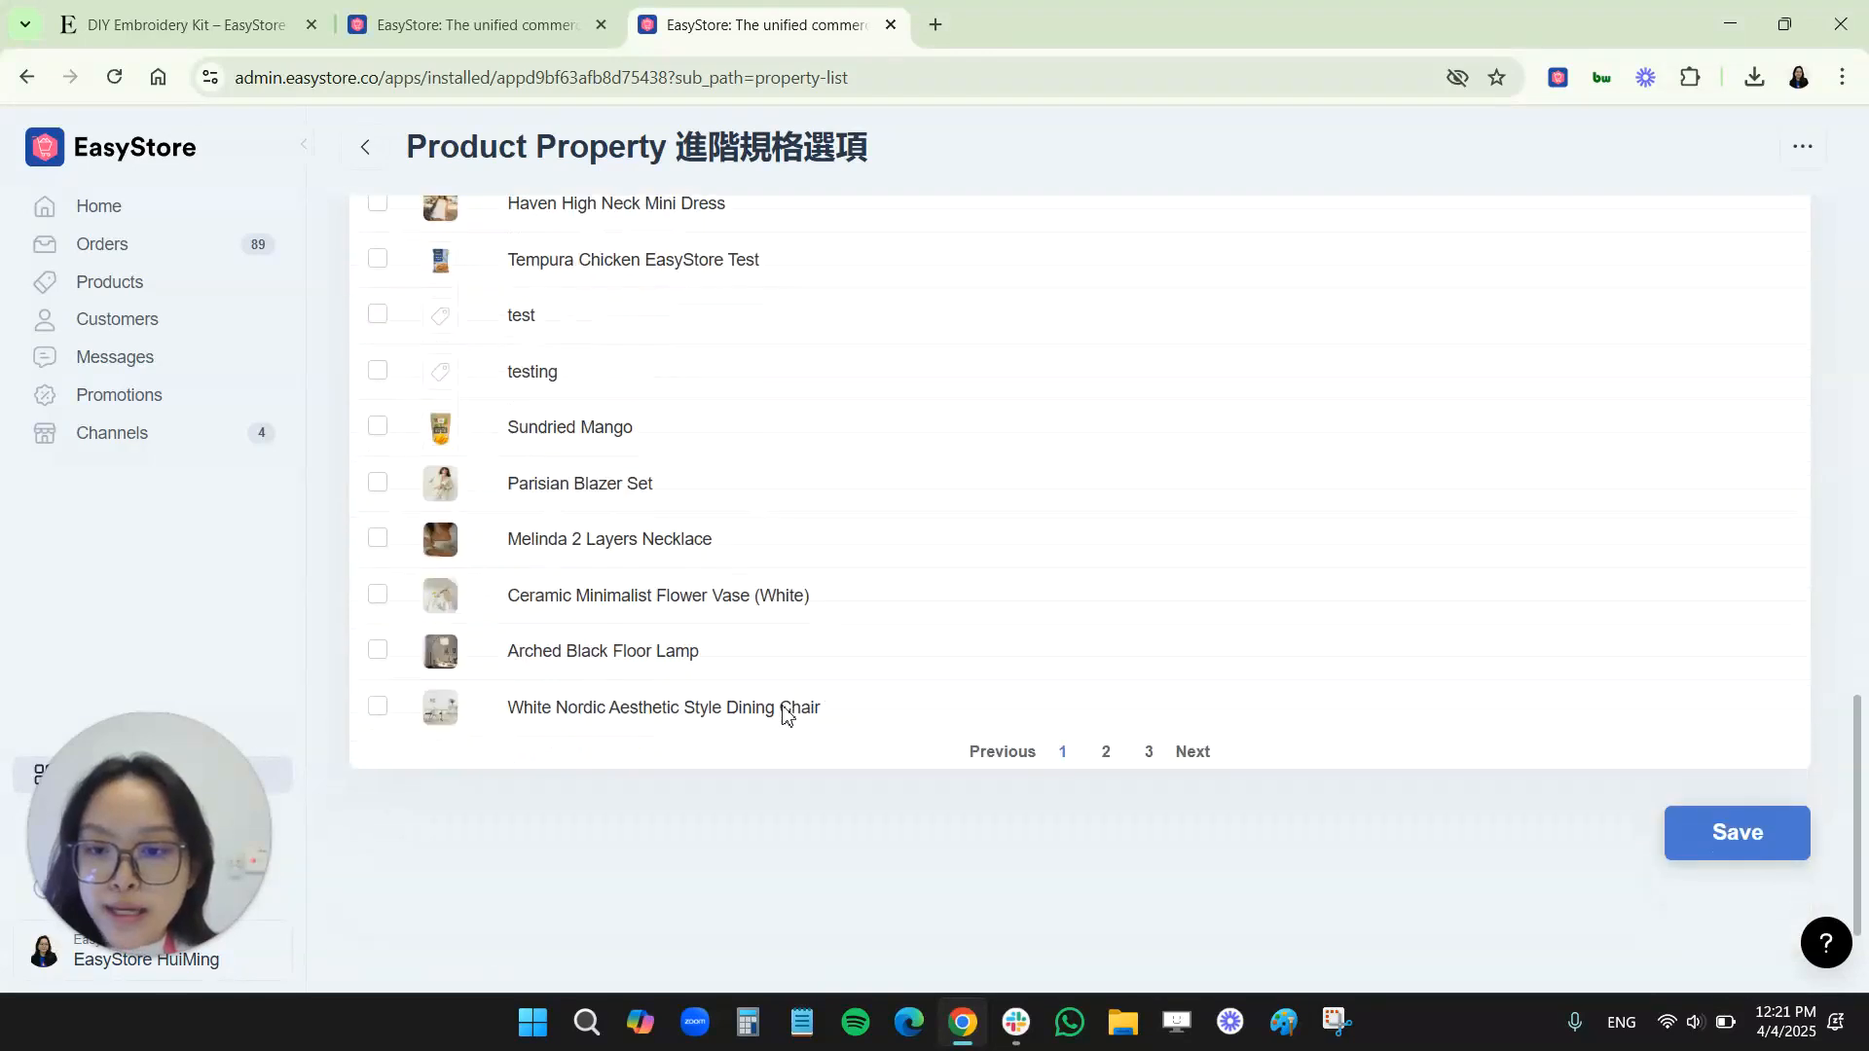
pyautogui.click(378, 595)
pyautogui.scroll(3, 934, 779)
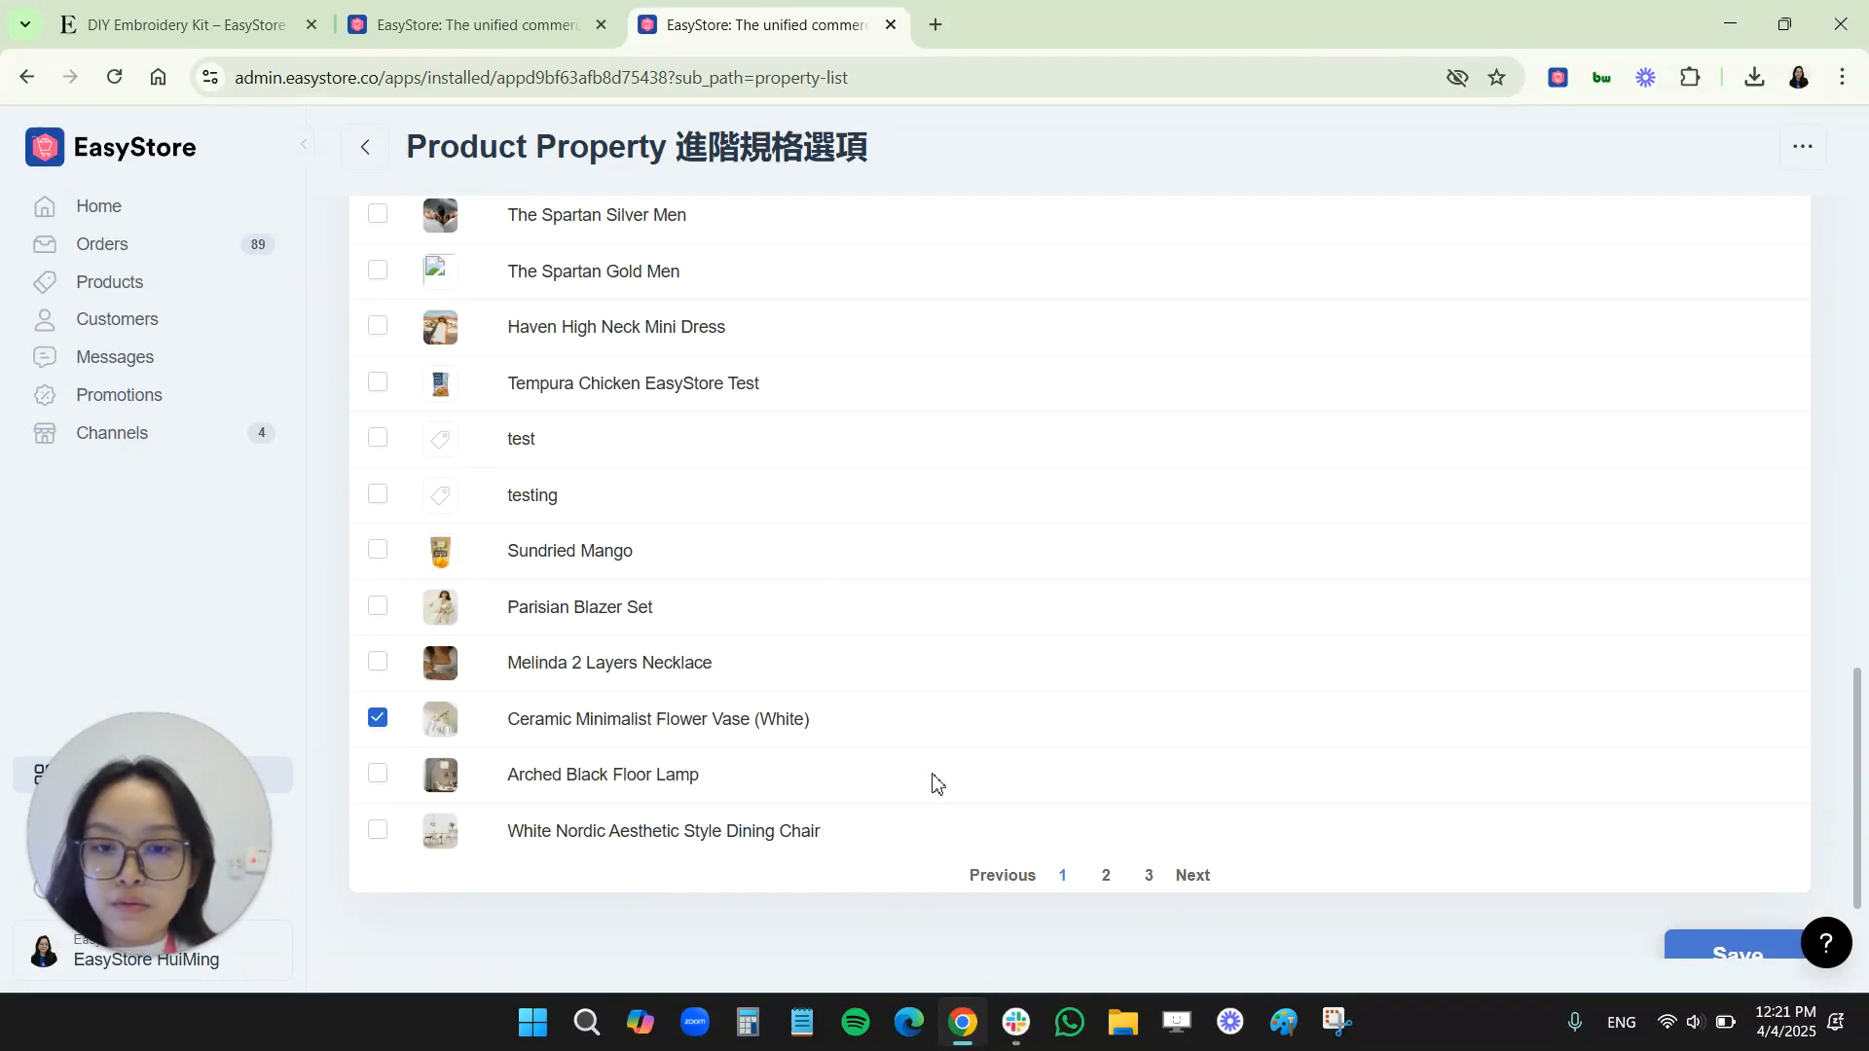
pyautogui.scroll(-2, 1703, 888)
pyautogui.click(1715, 921)
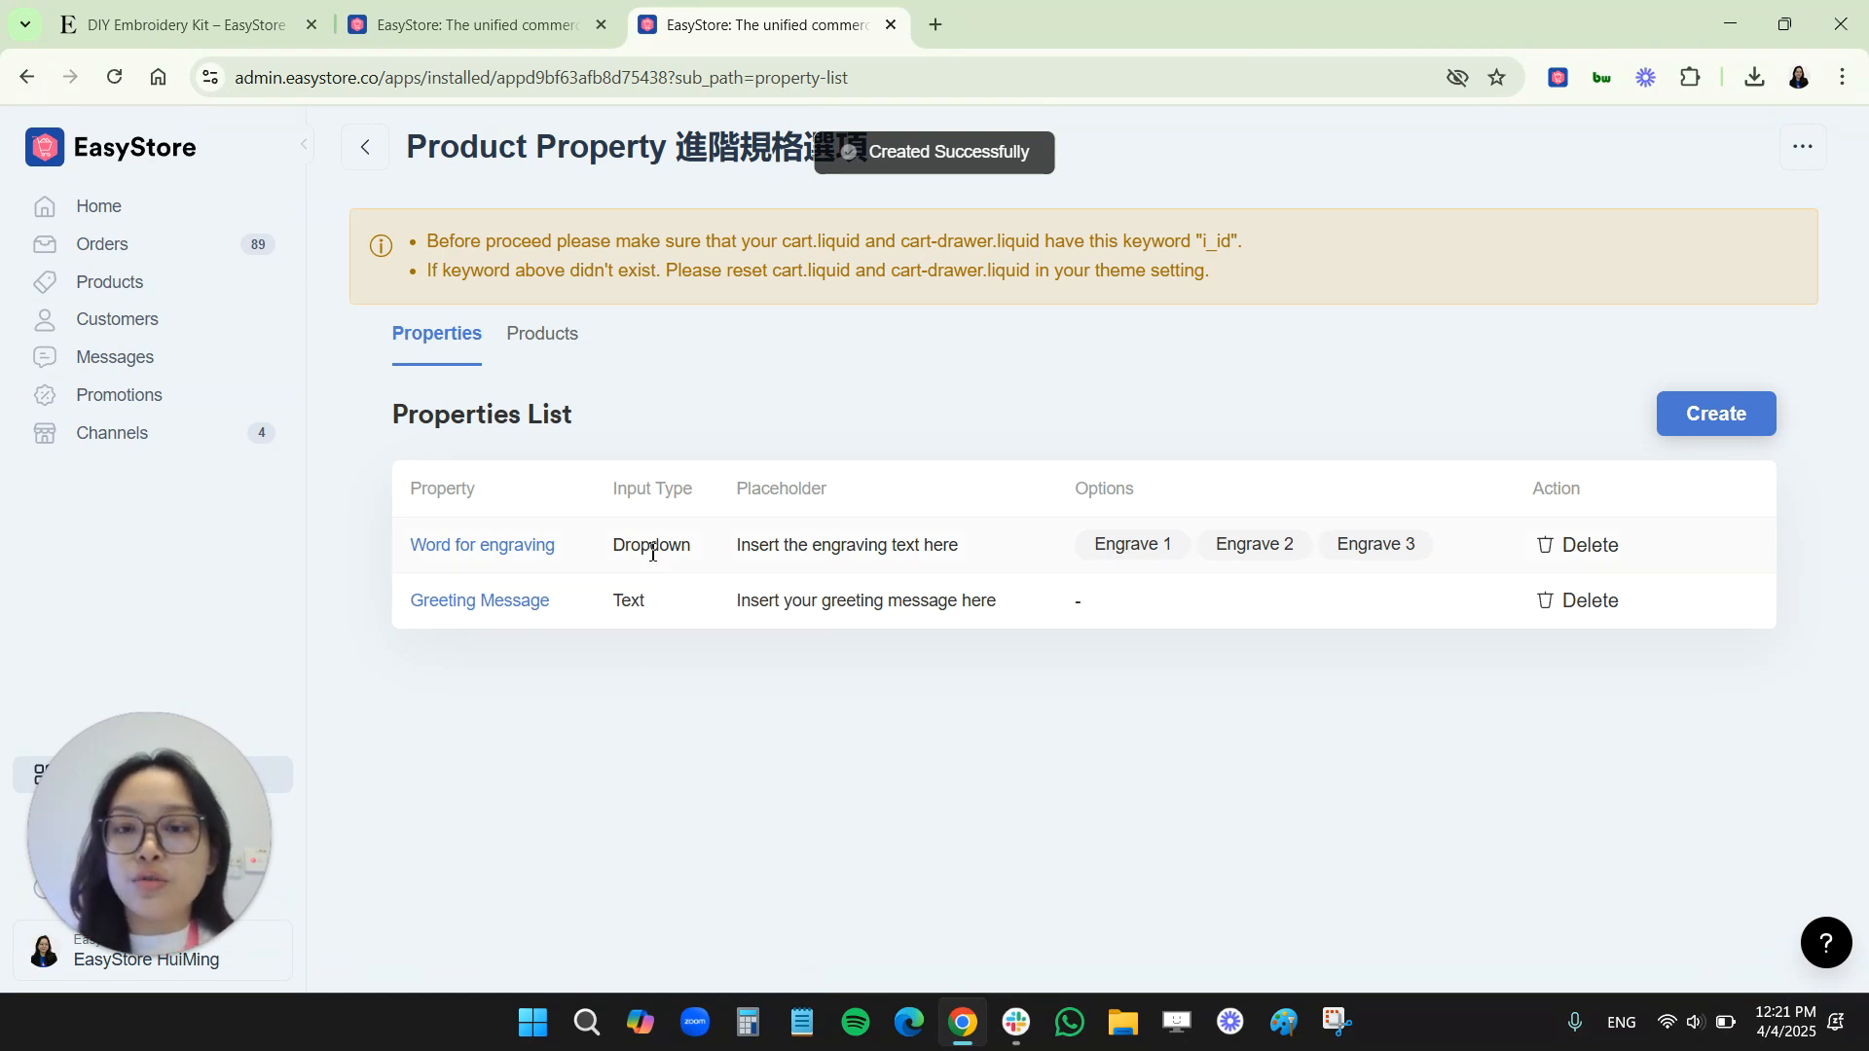
# Open Ceramic Minimalist Flower Vase (White) from the storefront's Home & Living collection and check its "Word for engraving" dropdown options
pyautogui.click(244, 25)
pyautogui.scroll(2, 429, 341)
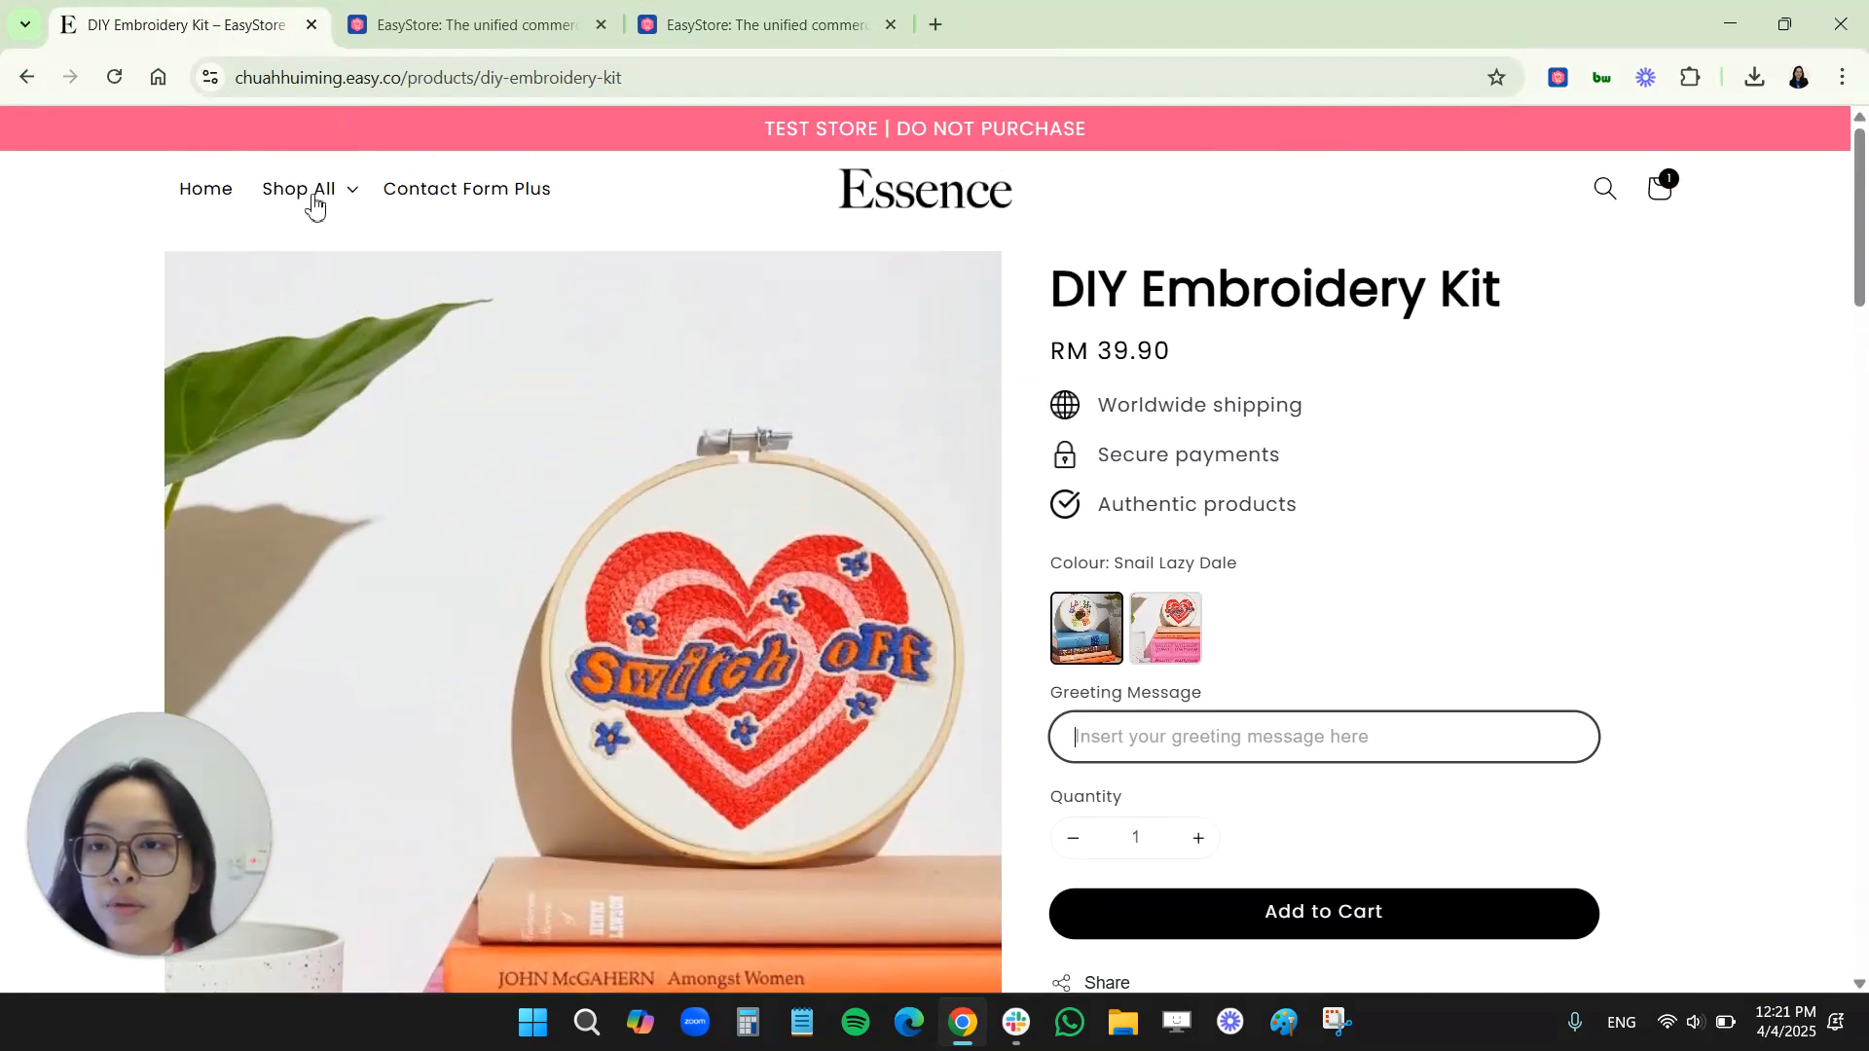
pyautogui.moveTo(304, 194)
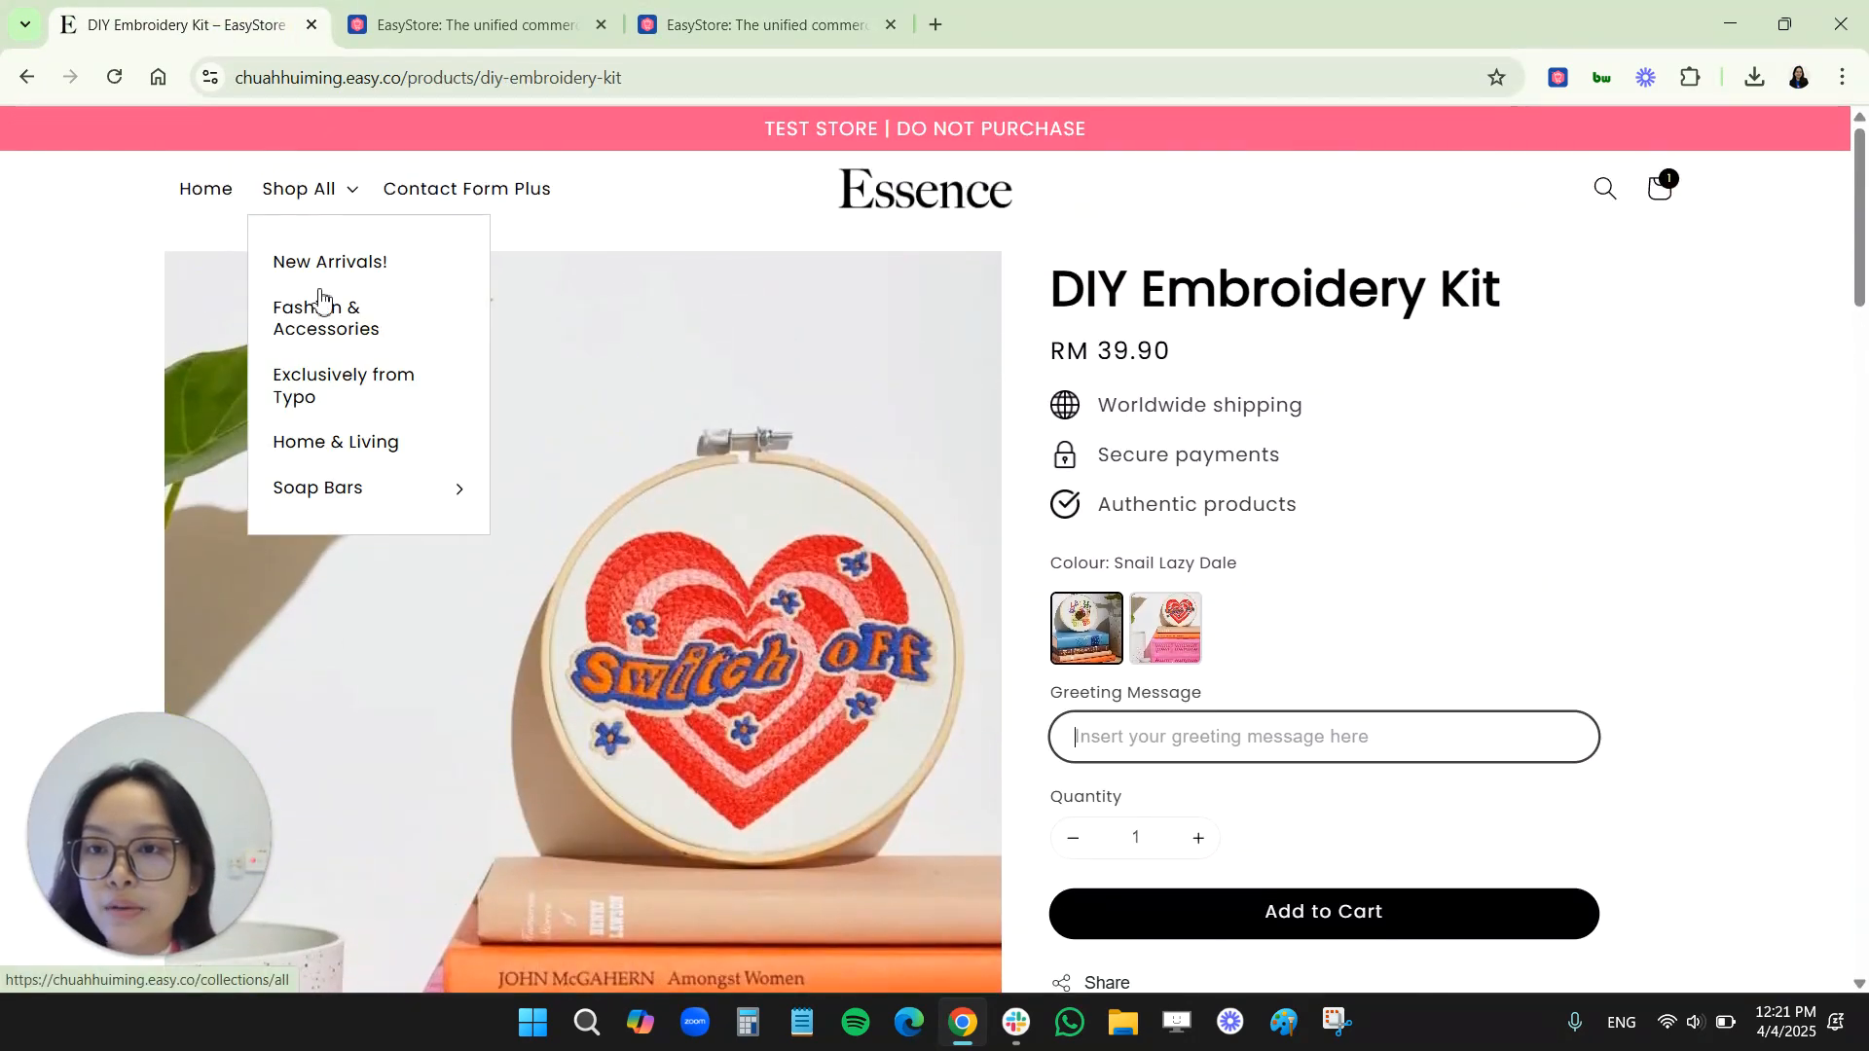
pyautogui.click(322, 446)
pyautogui.scroll(-1, 1353, 614)
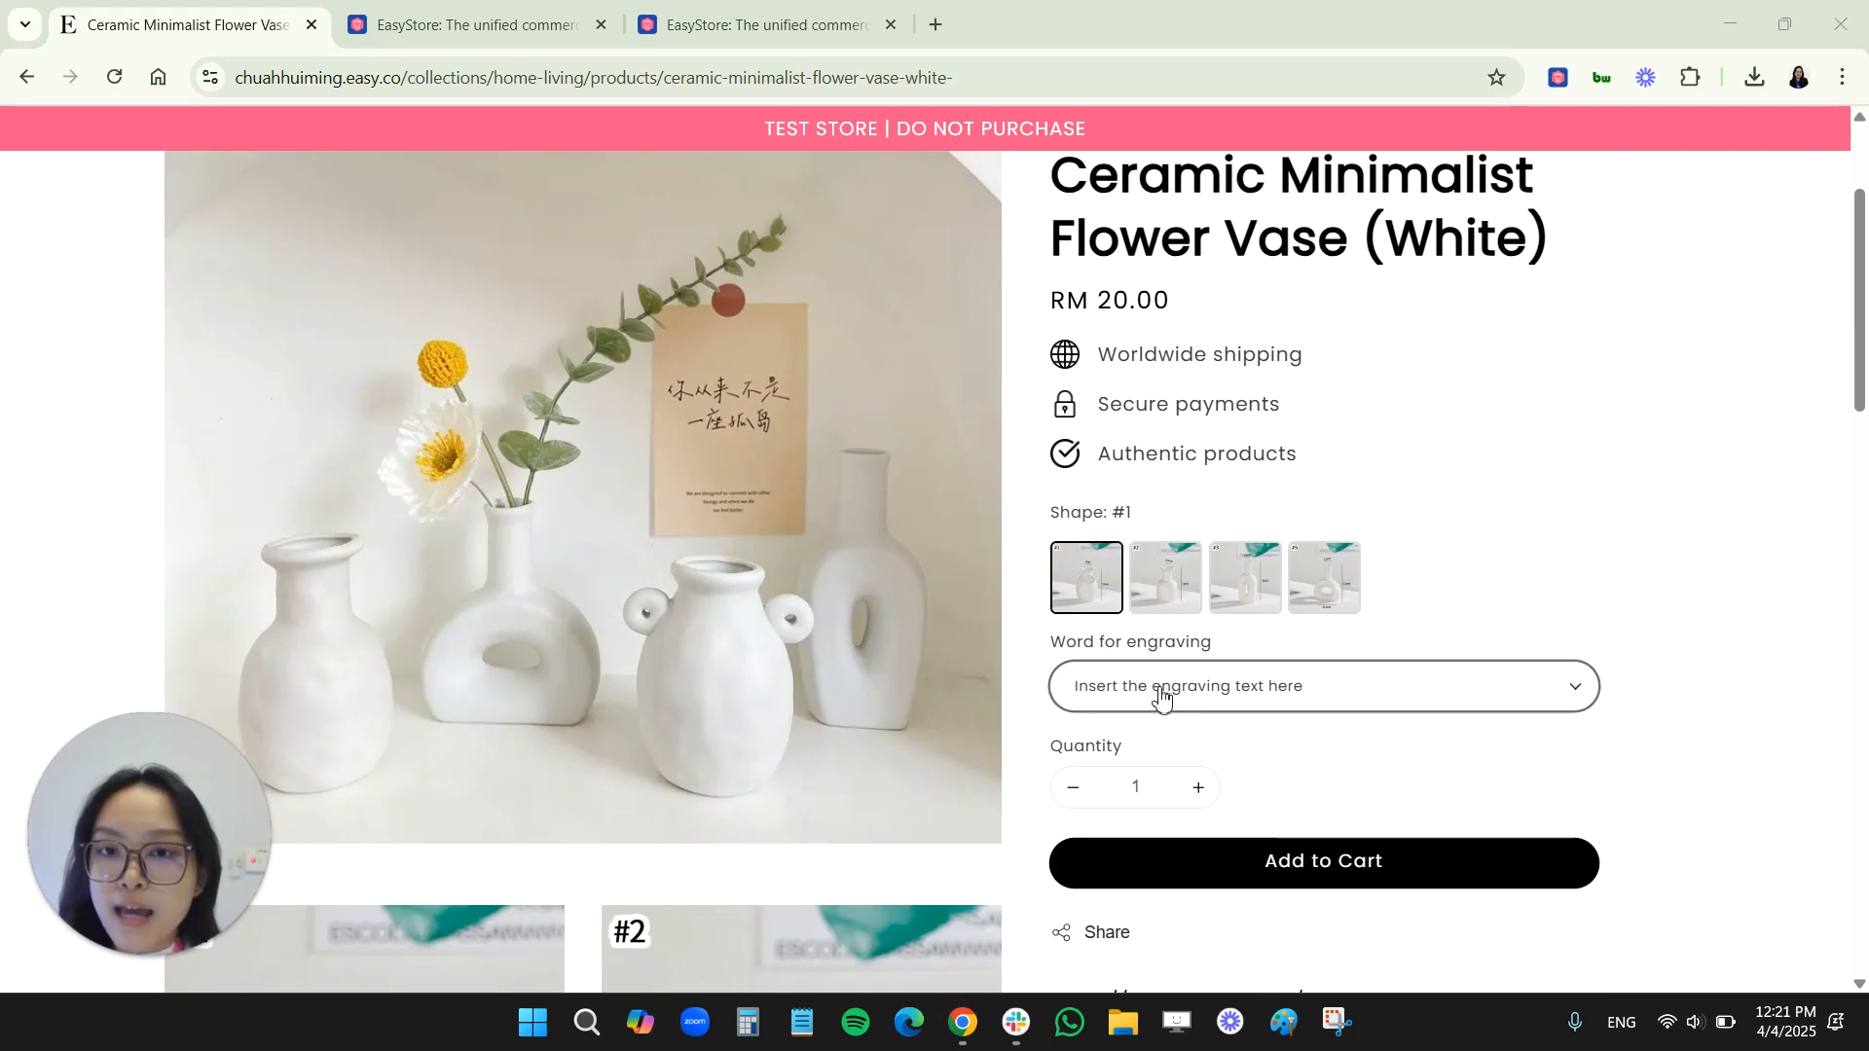
pyautogui.click(1205, 700)
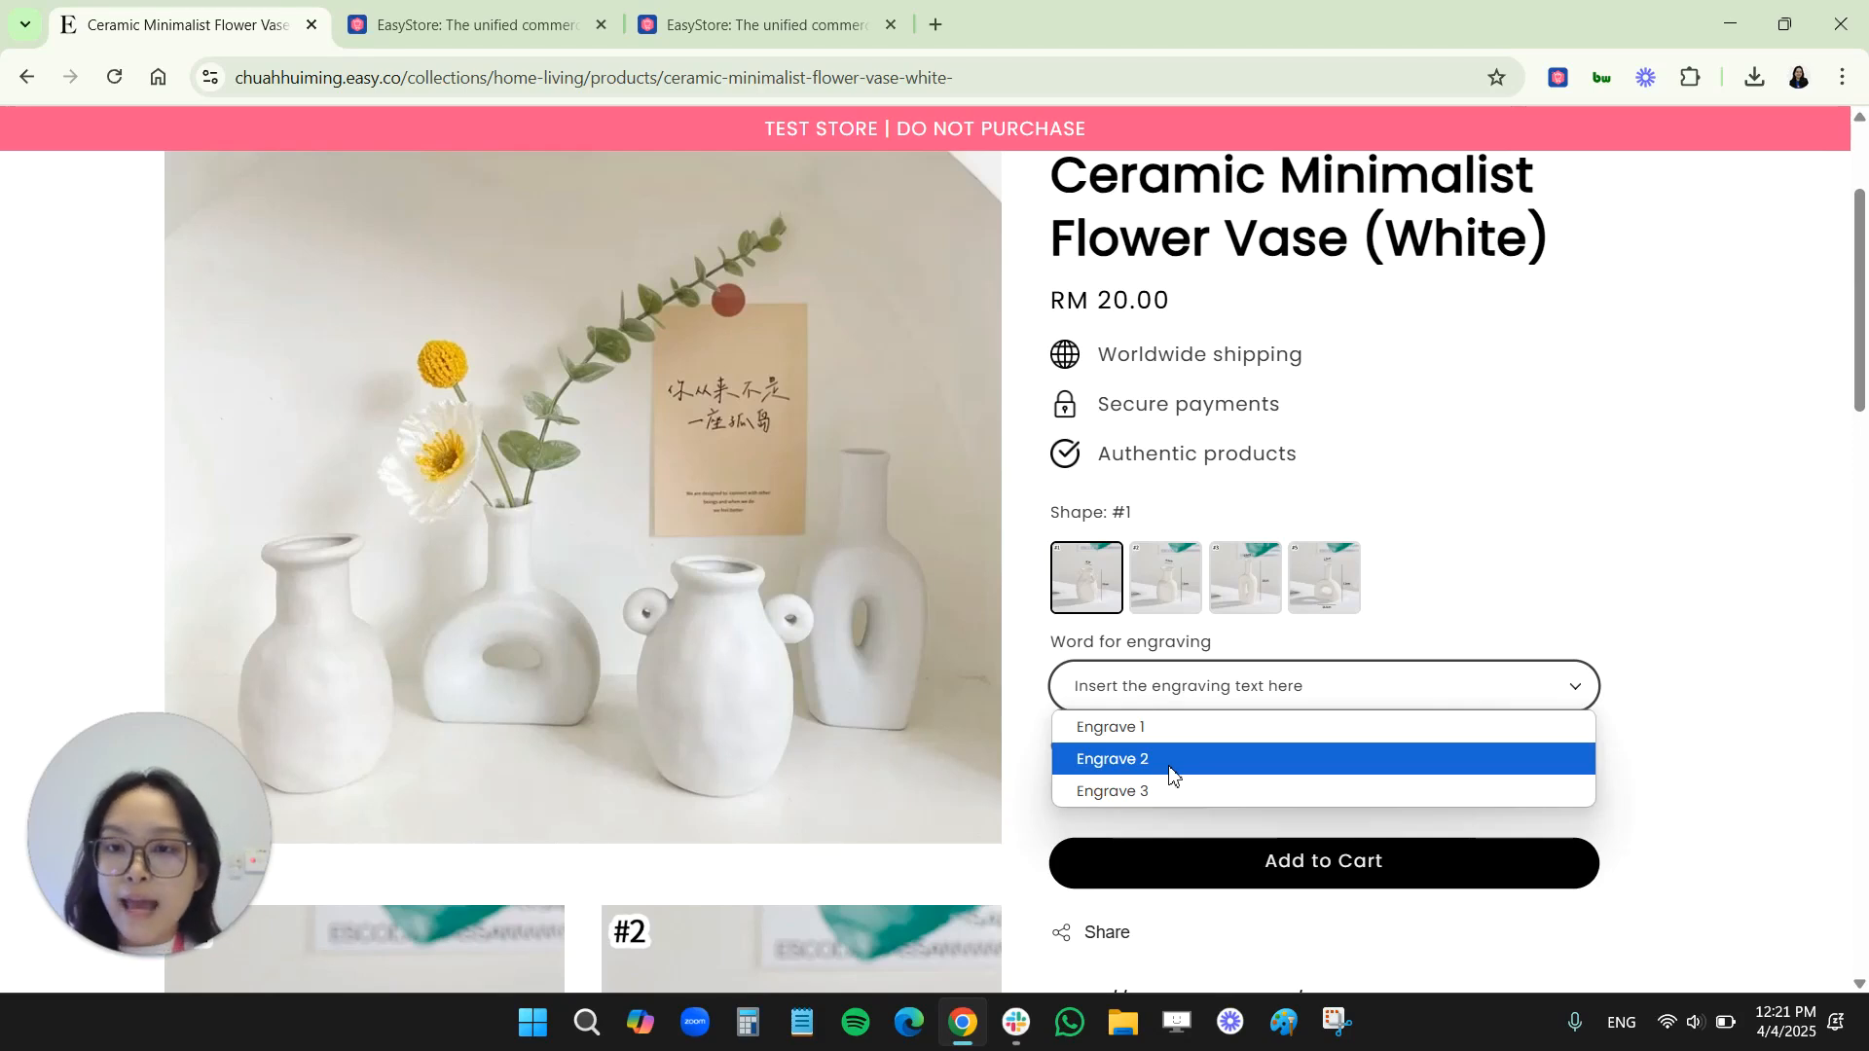
pyautogui.click(1481, 647)
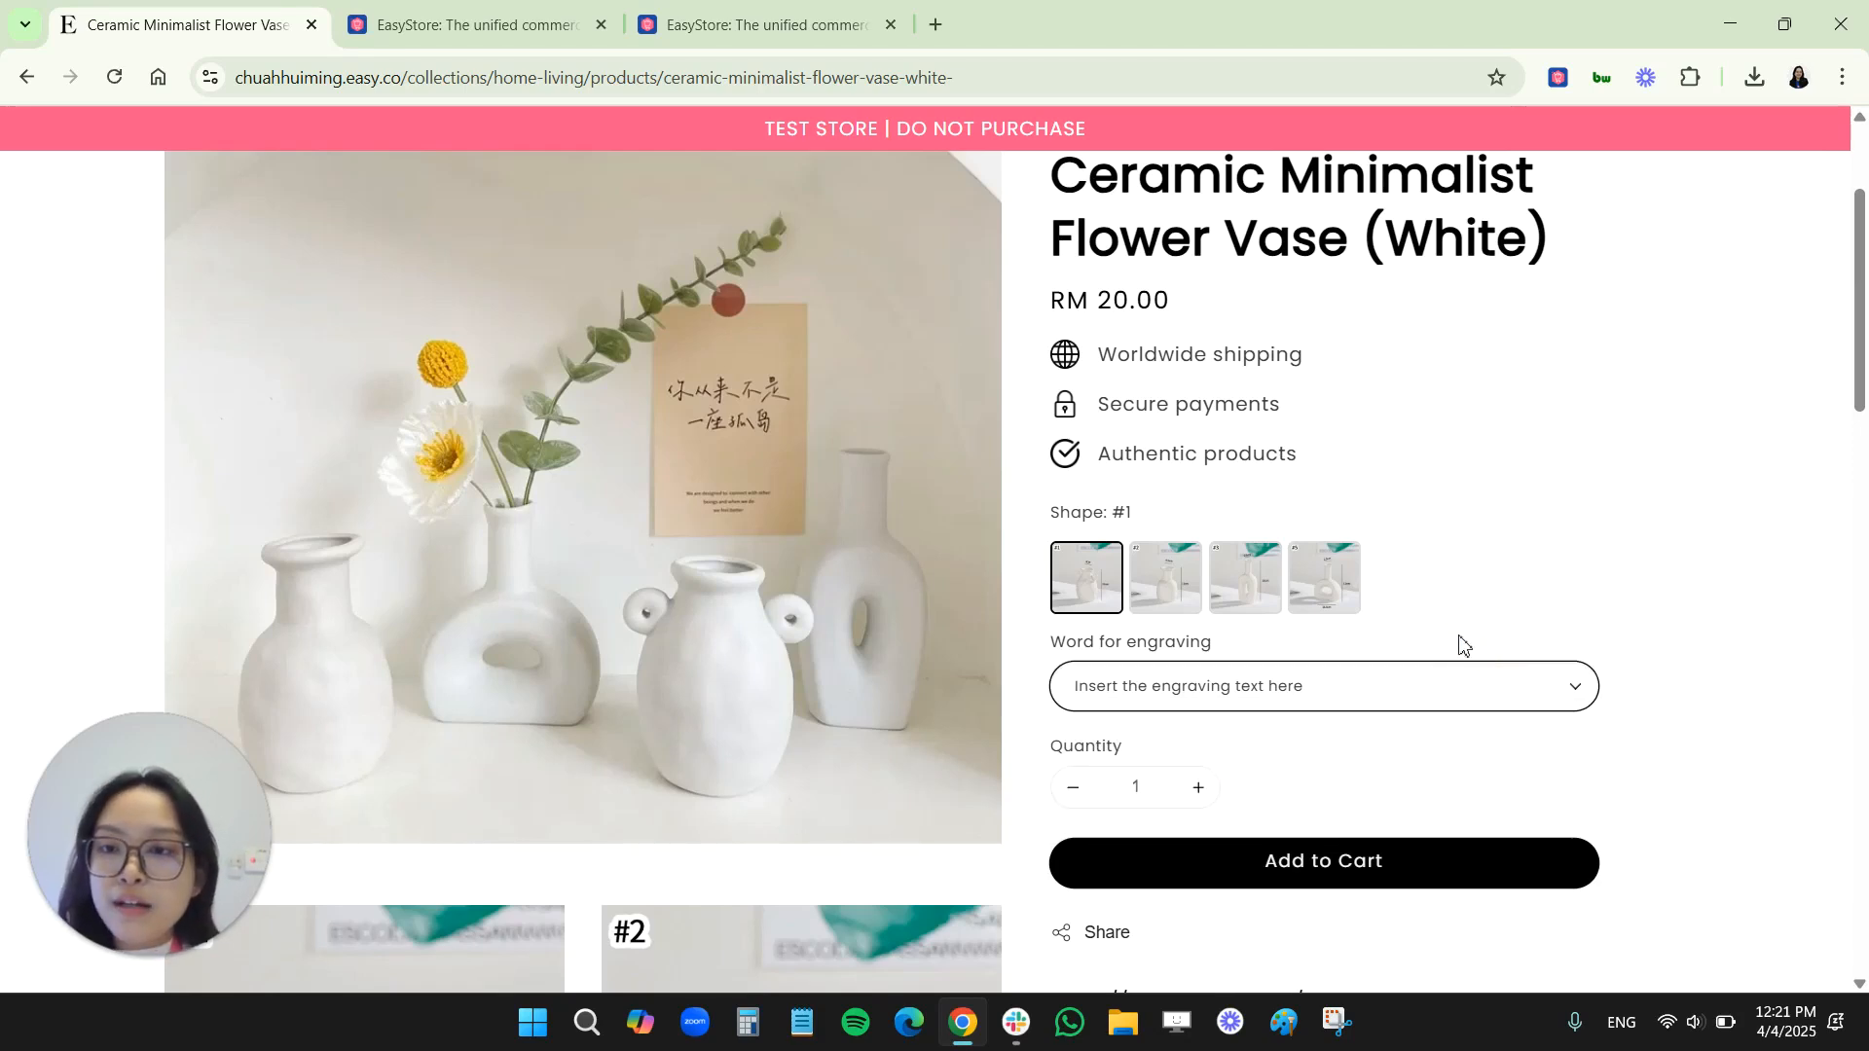
# Start a new property in the Product Property app with radio as its input type
pyautogui.click(720, 23)
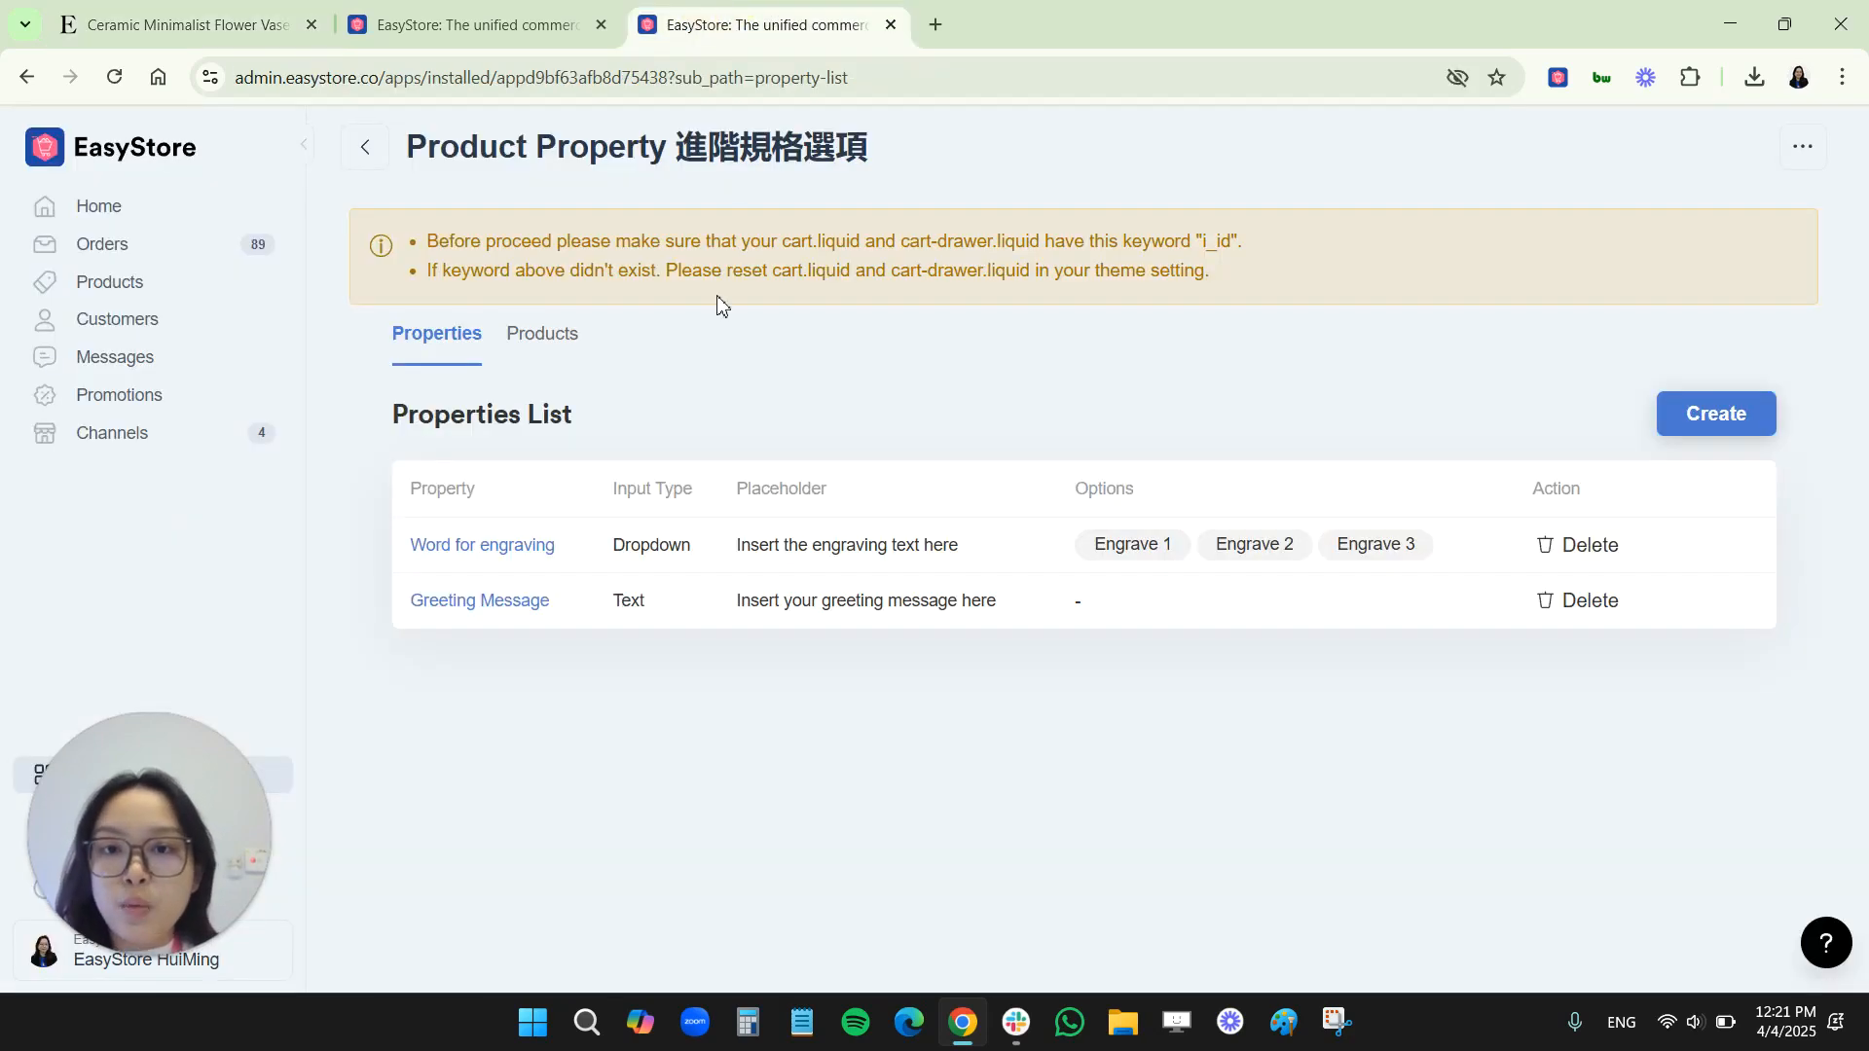
pyautogui.click(1727, 417)
pyautogui.click(489, 530)
pyautogui.click(480, 638)
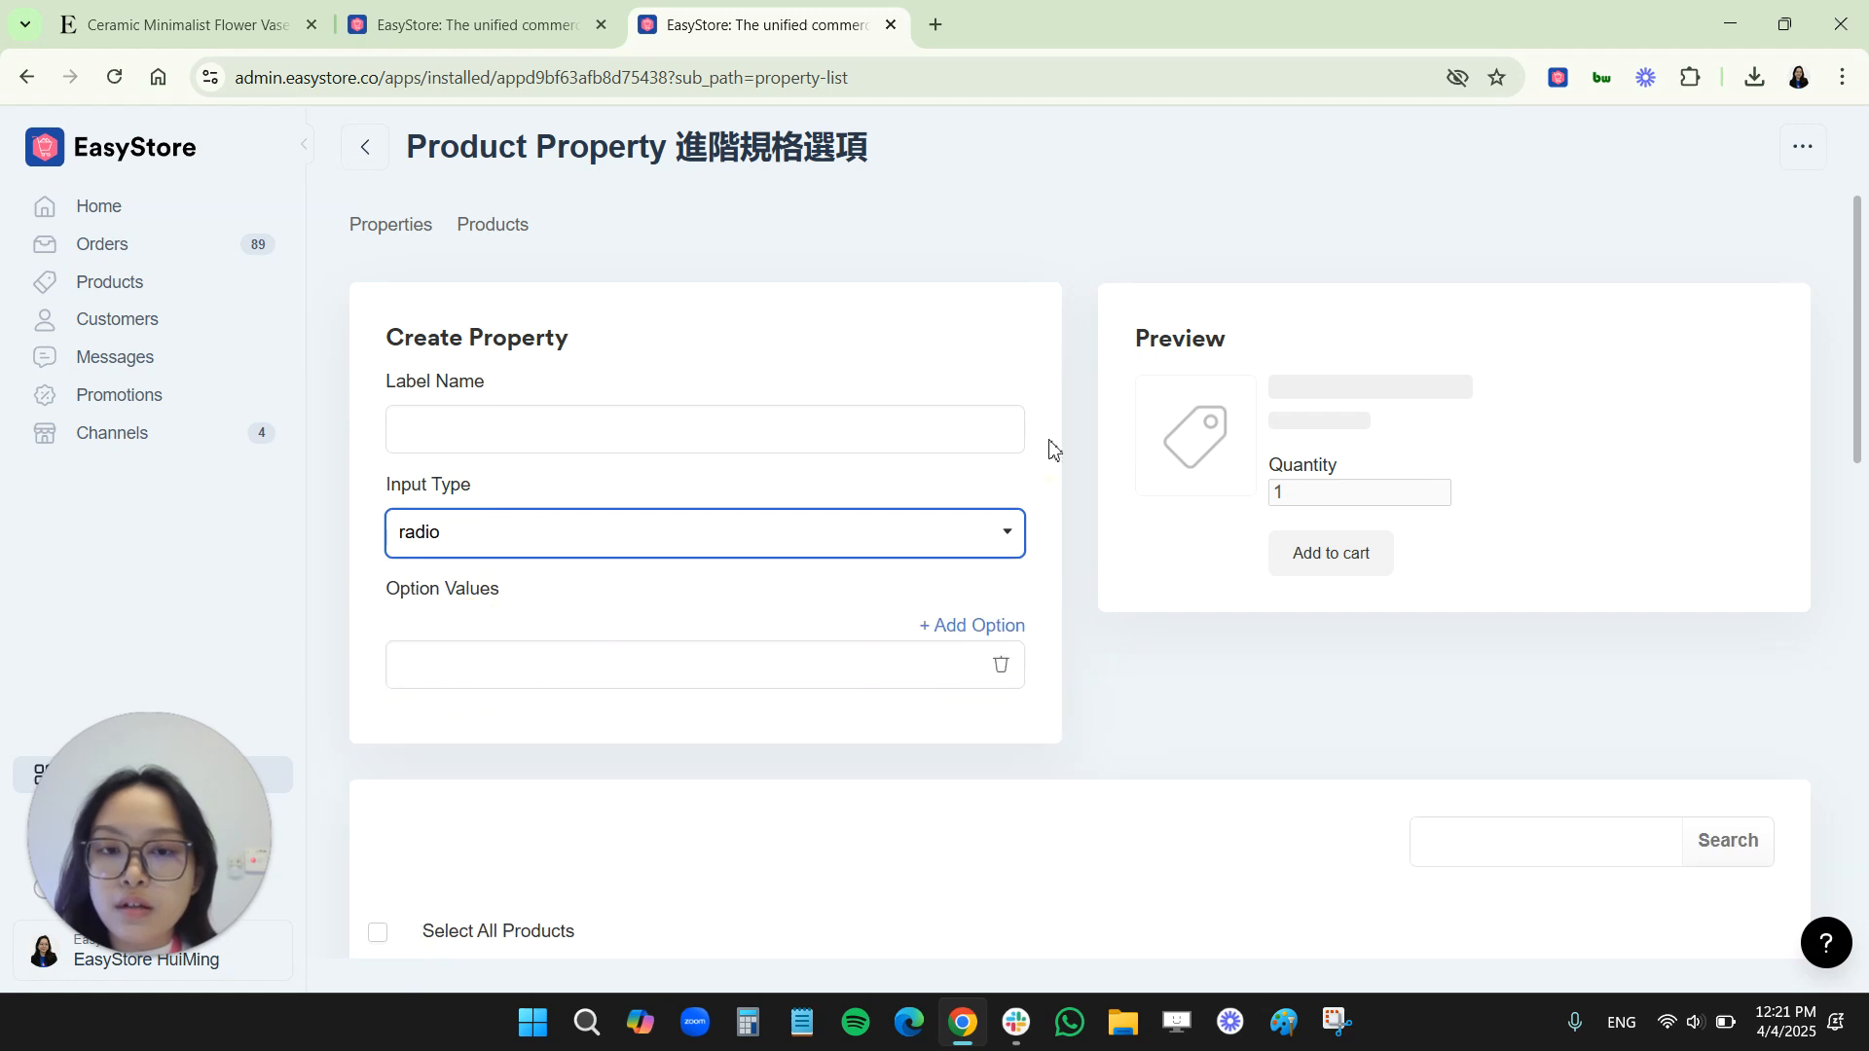
pyautogui.click(1095, 226)
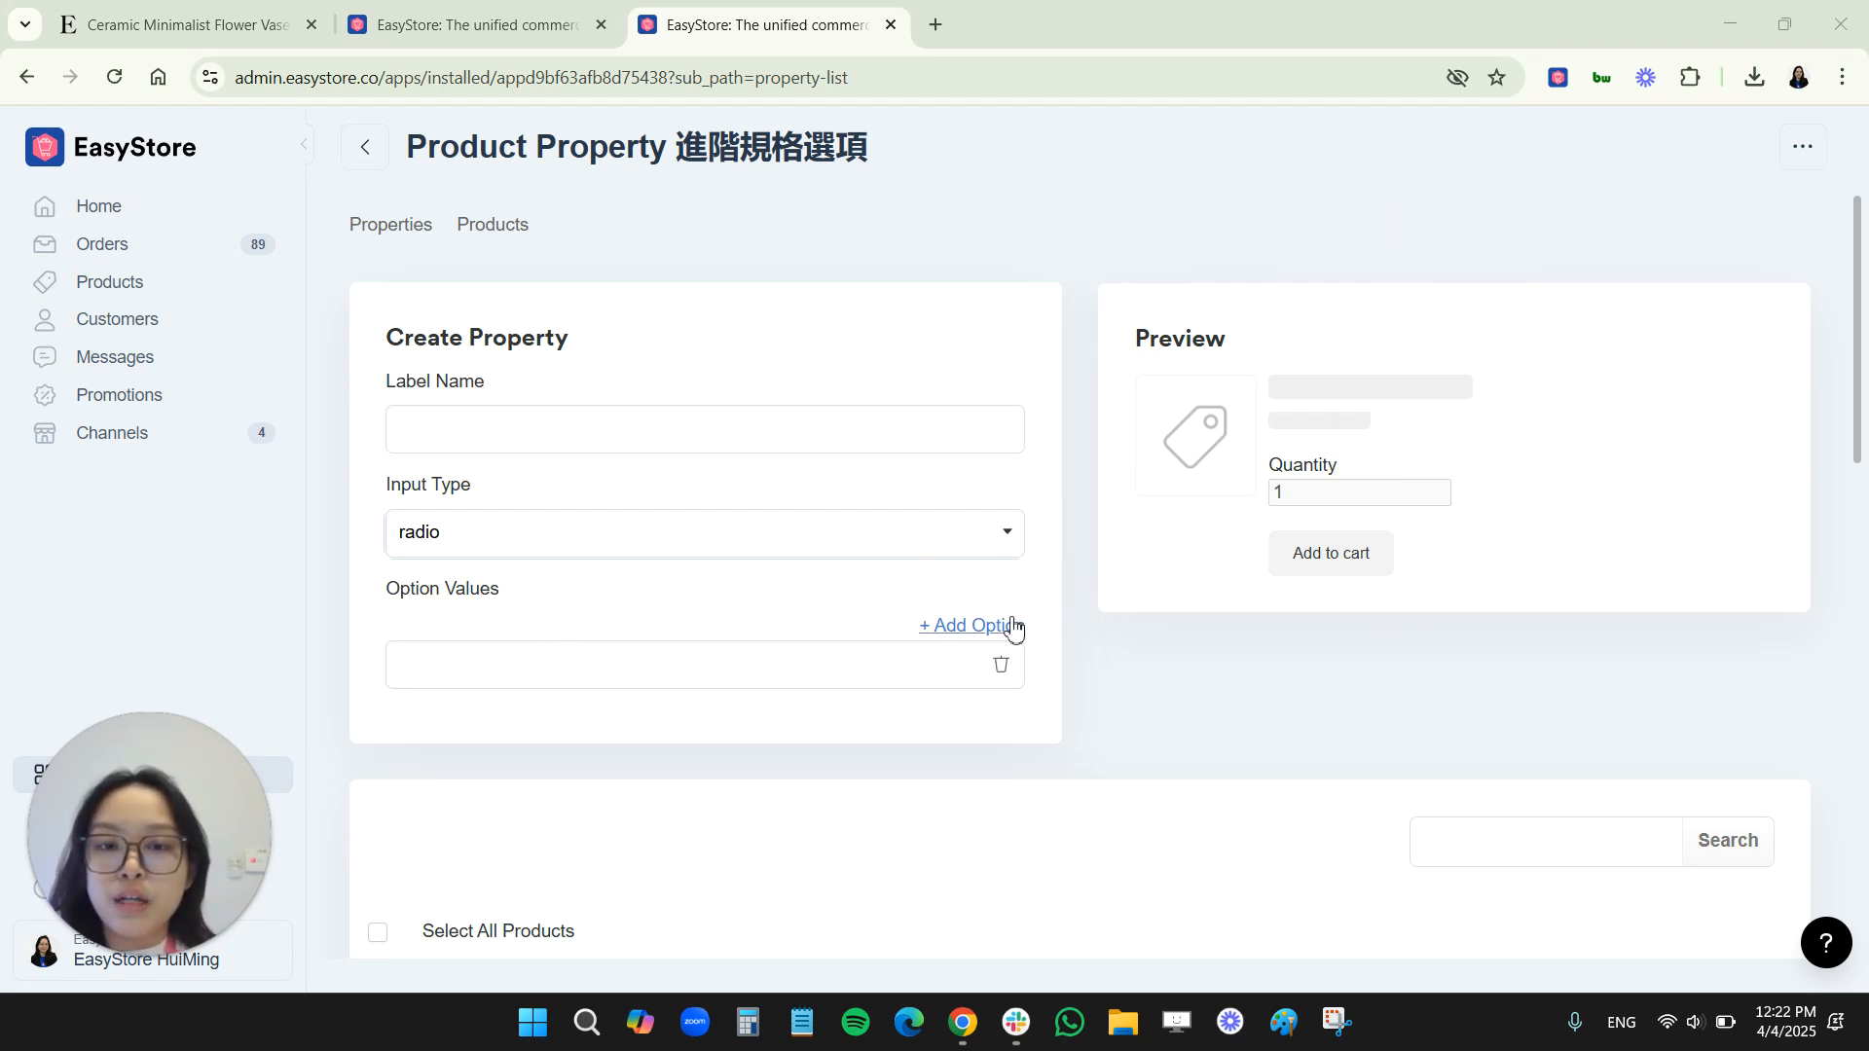
# Add the option values "Design 1", "Design 2" and "Design 3" to the radio property
pyautogui.click(973, 627)
pyautogui.click(769, 678)
pyautogui.write('Design 1')
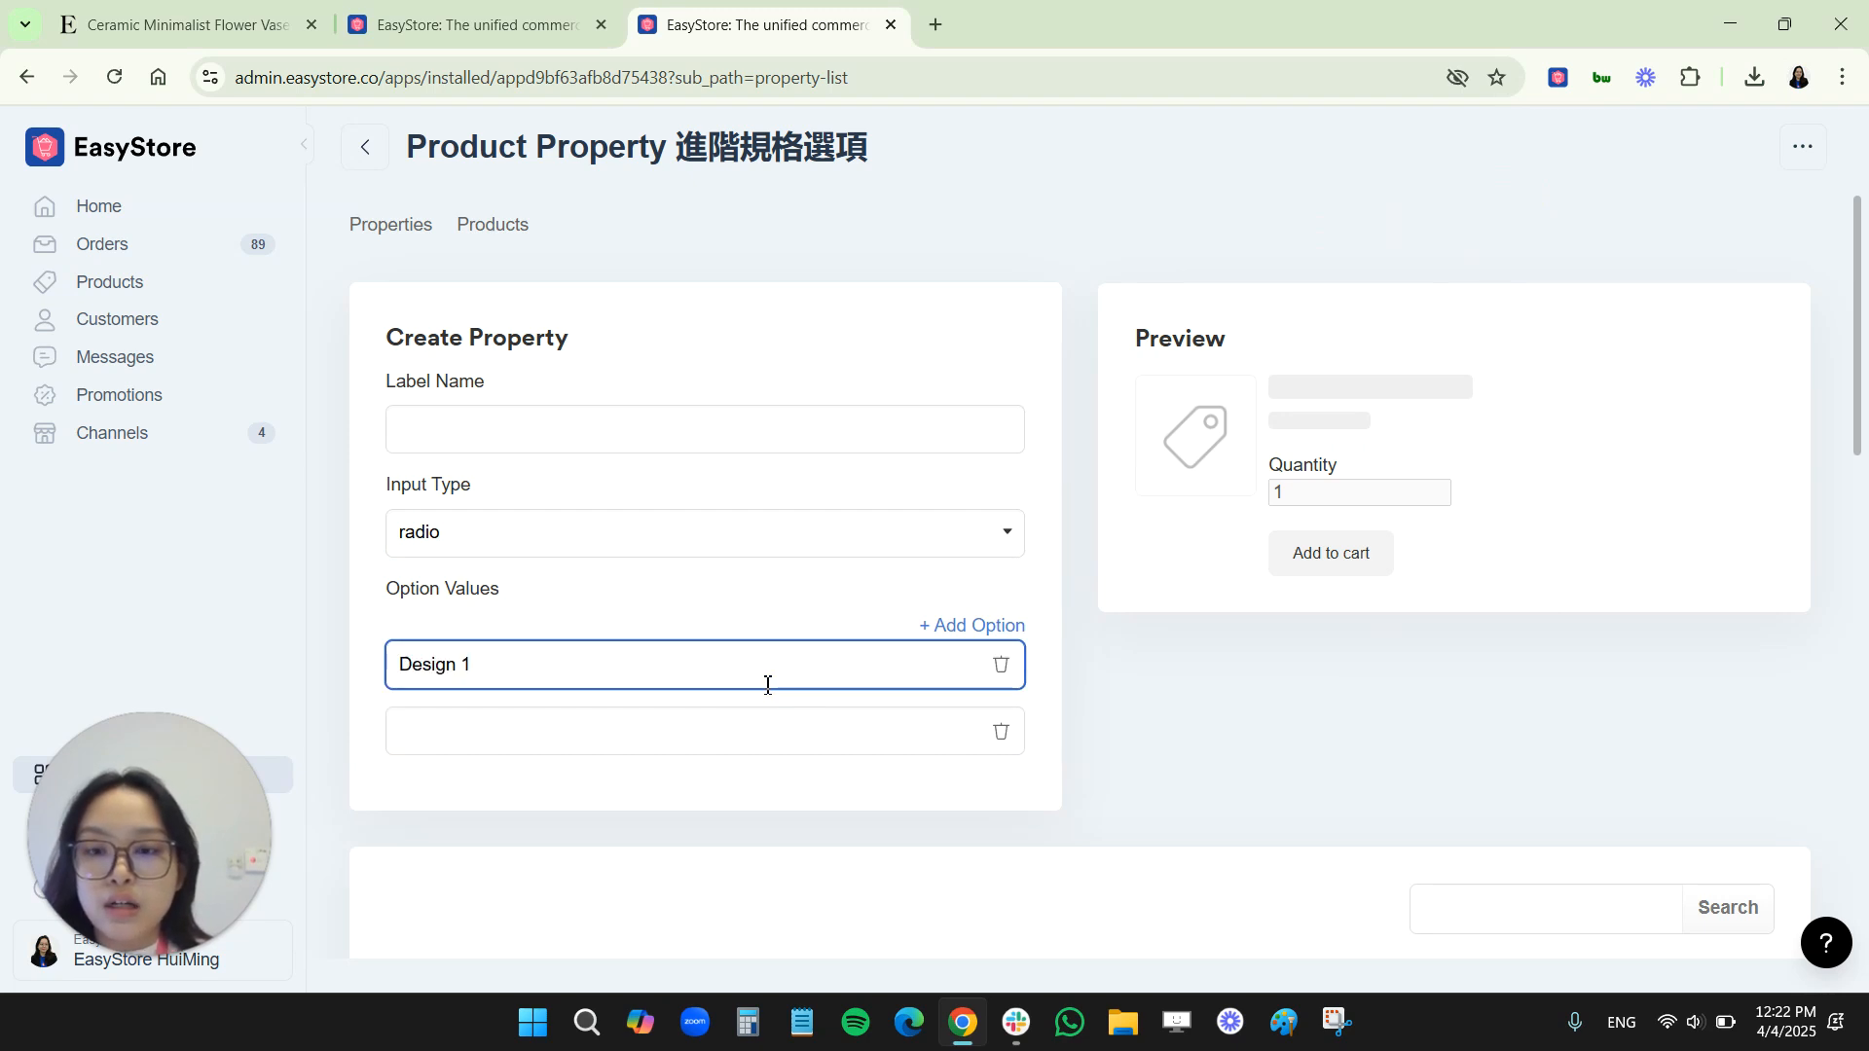
pyautogui.click(740, 731)
pyautogui.write('De')
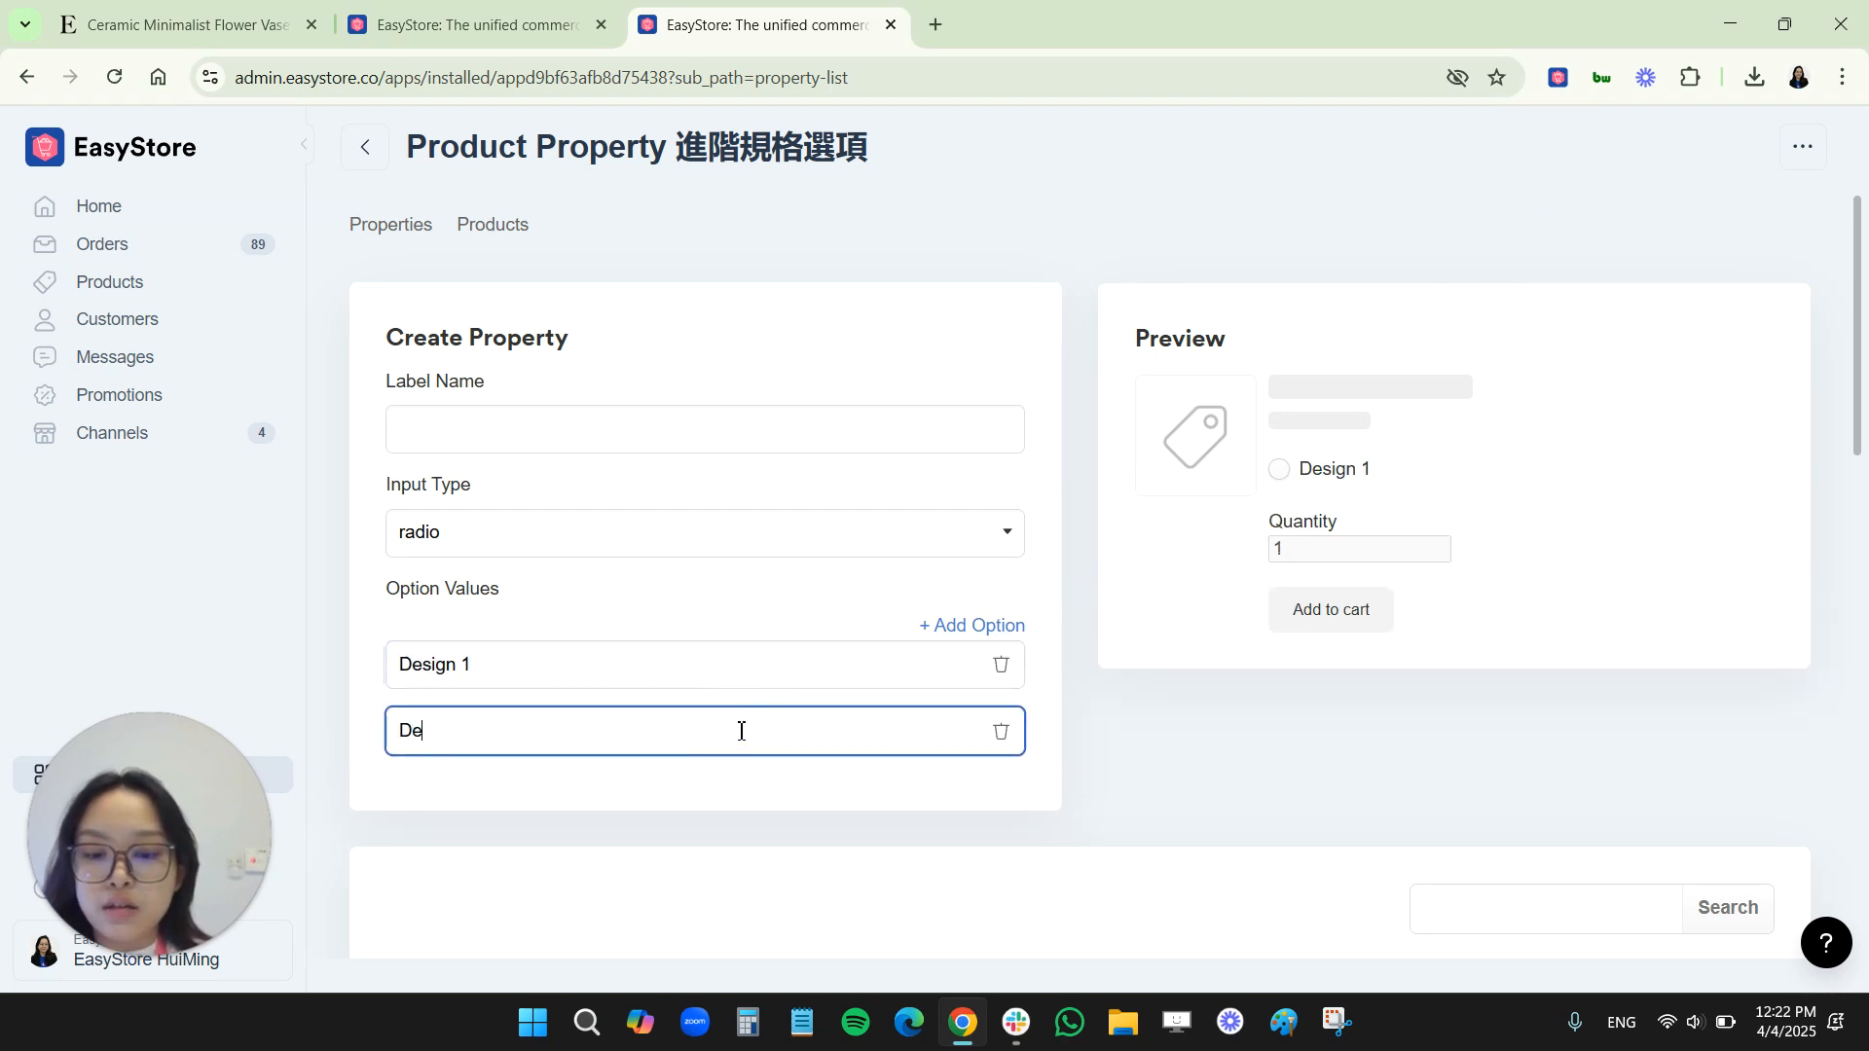
pyautogui.write('sign 2')
pyautogui.click(931, 634)
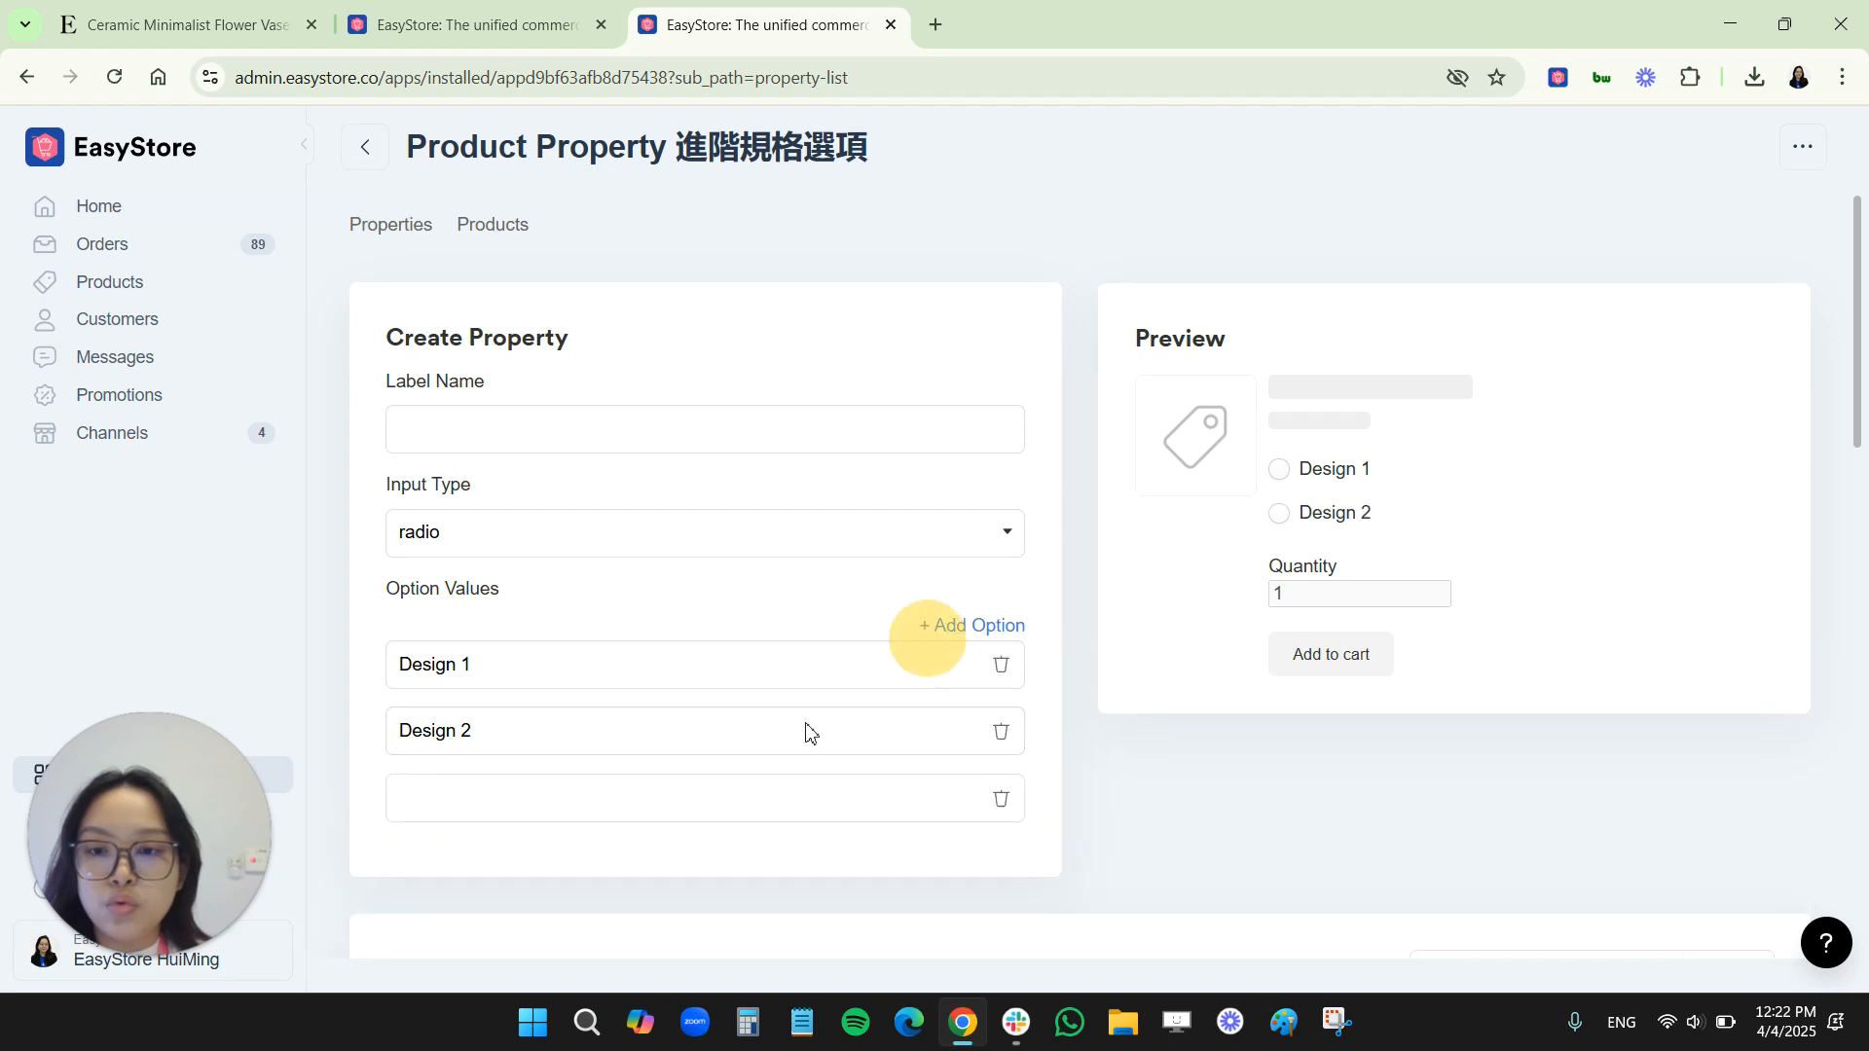
pyautogui.click(617, 813)
pyautogui.write('Design 3')
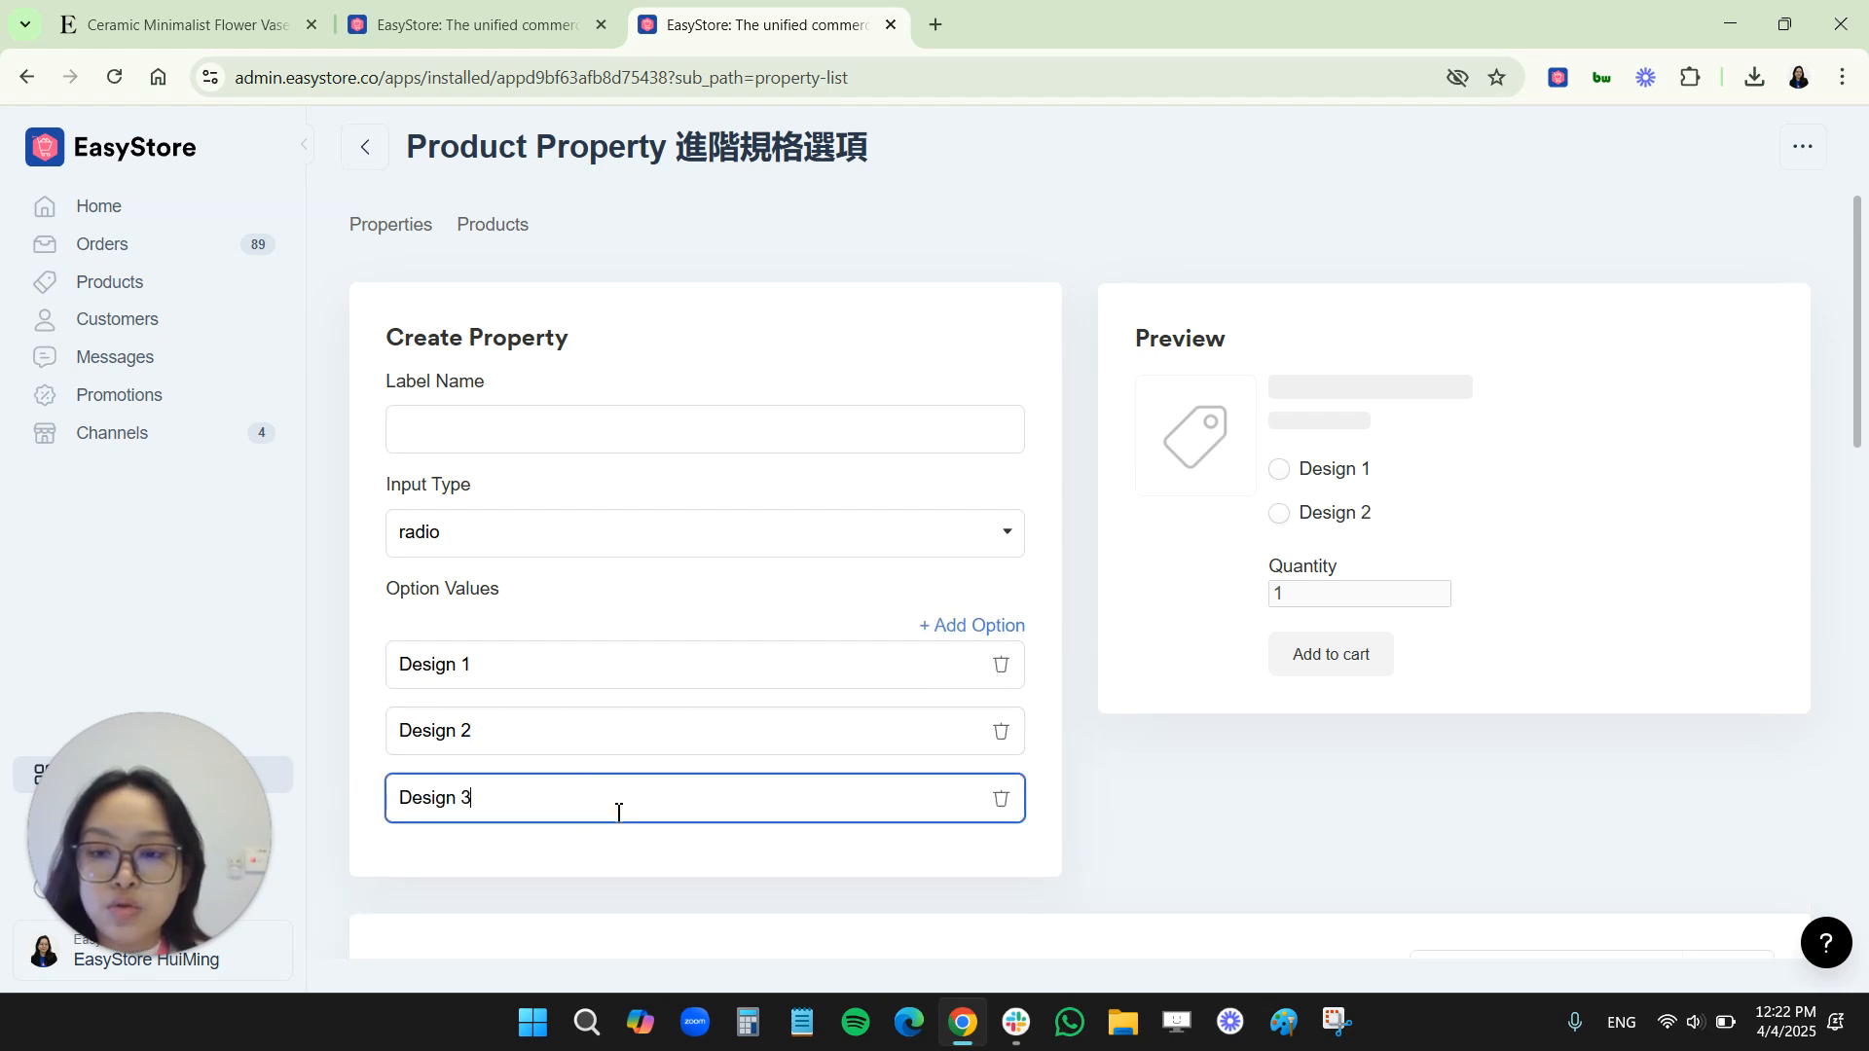
# Label the radio property "Types of Design"
pyautogui.click(535, 437)
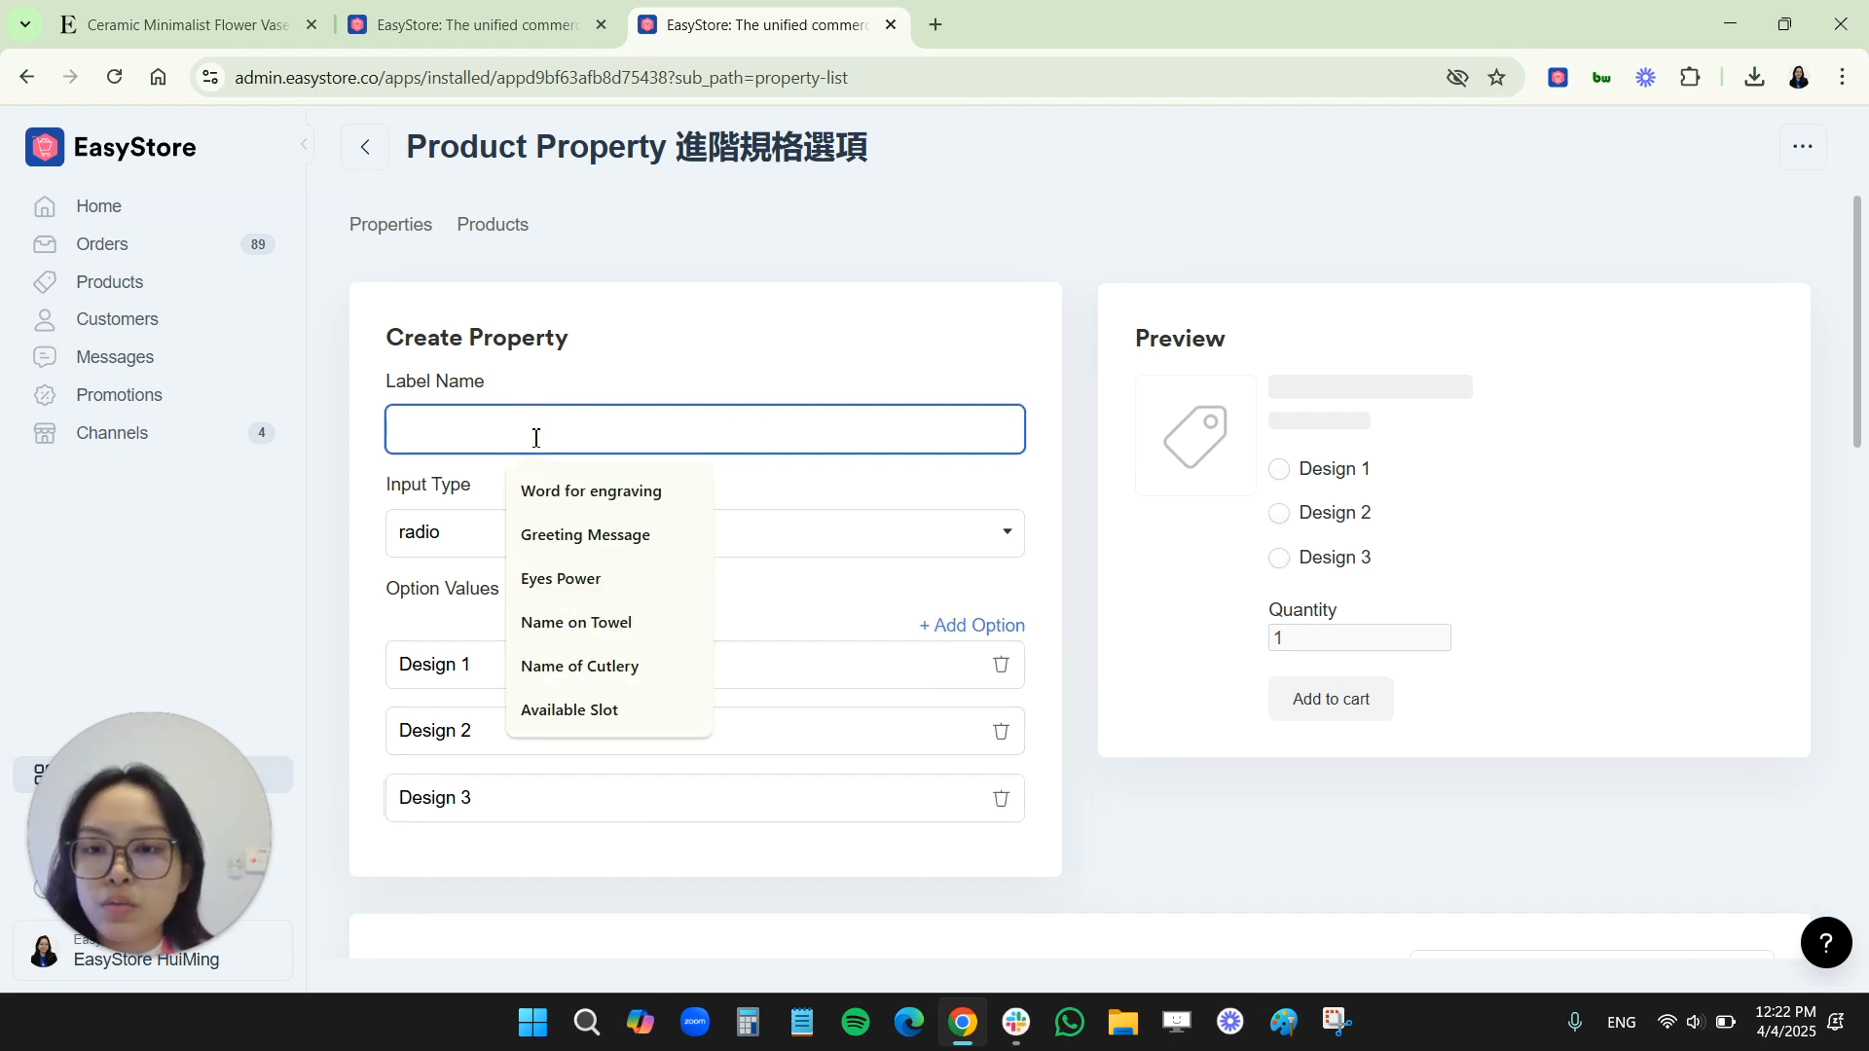
pyautogui.write('Types')
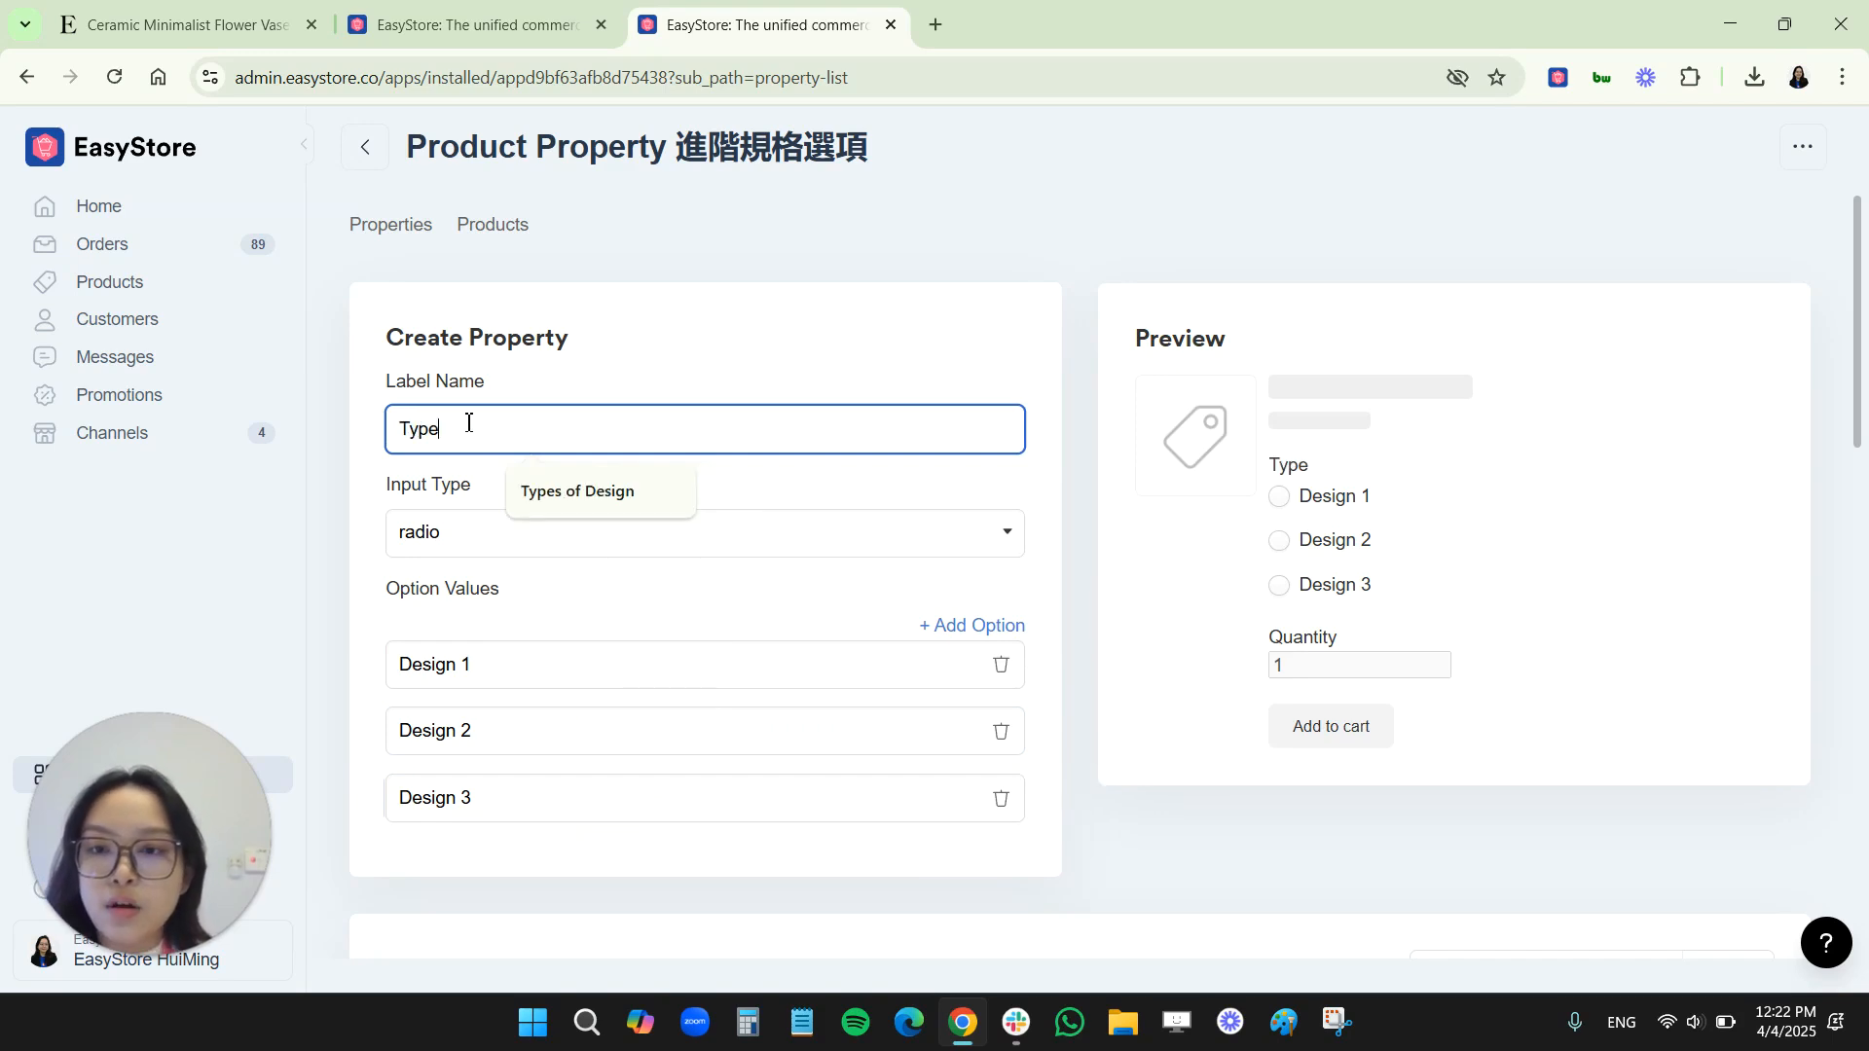
pyautogui.click(529, 488)
pyautogui.click(651, 498)
pyautogui.click(1756, 212)
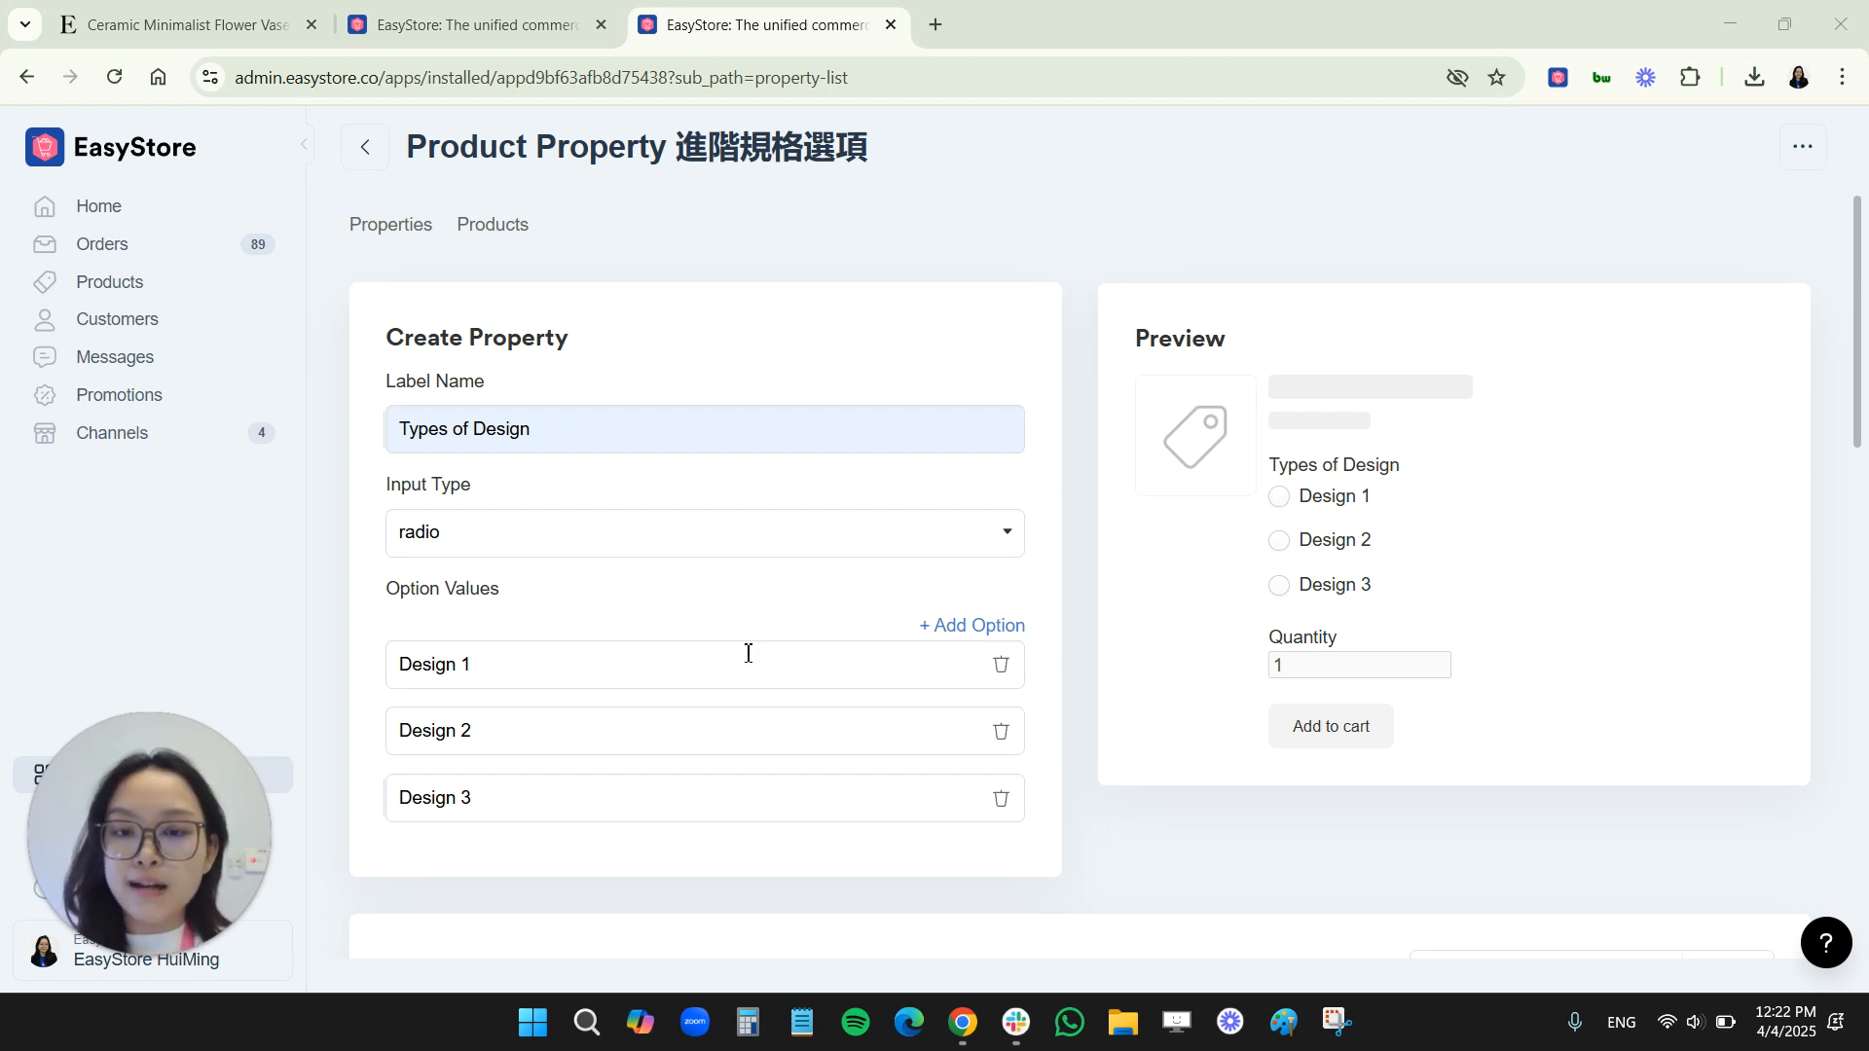
# Apply the "Types of Design" property to Ceramic Minimalist Flower Vase (White) and save it
pyautogui.scroll(-3, 752, 654)
pyautogui.scroll(3, 749, 654)
pyautogui.scroll(-10, 750, 655)
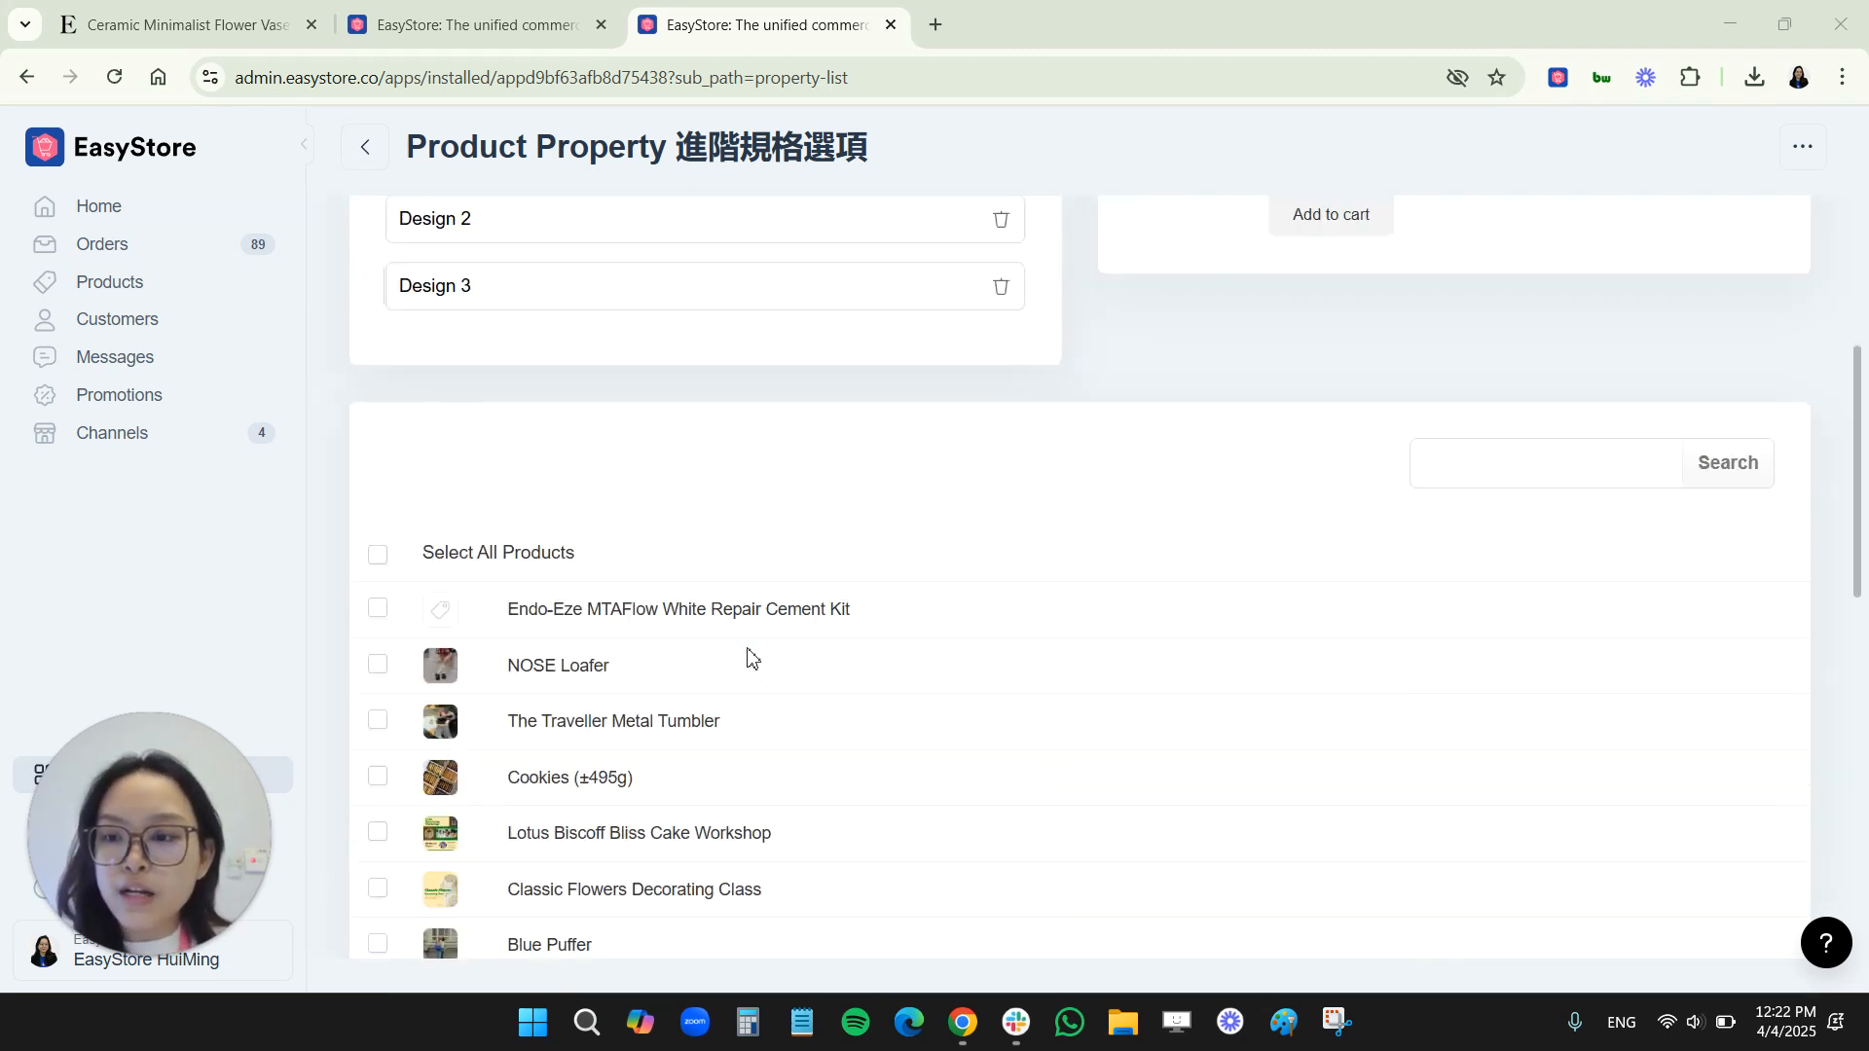
pyautogui.scroll(-5, 752, 654)
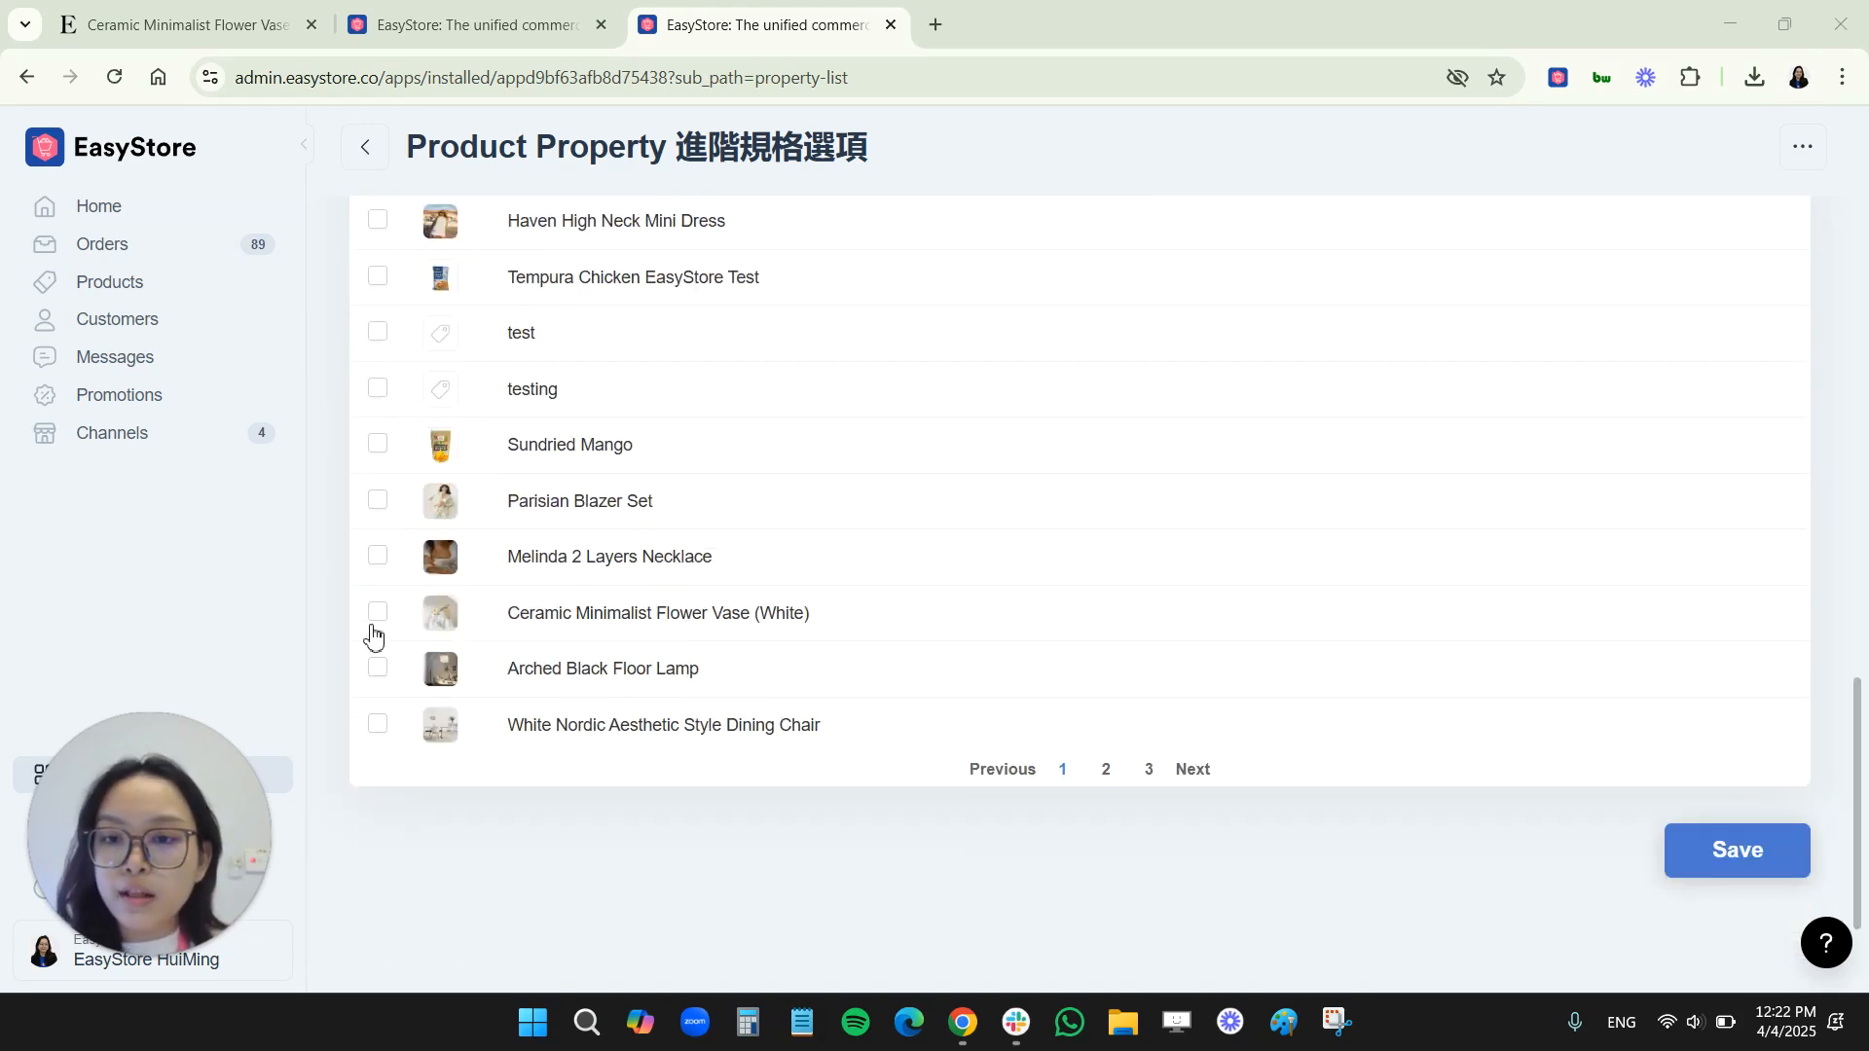
pyautogui.click(377, 616)
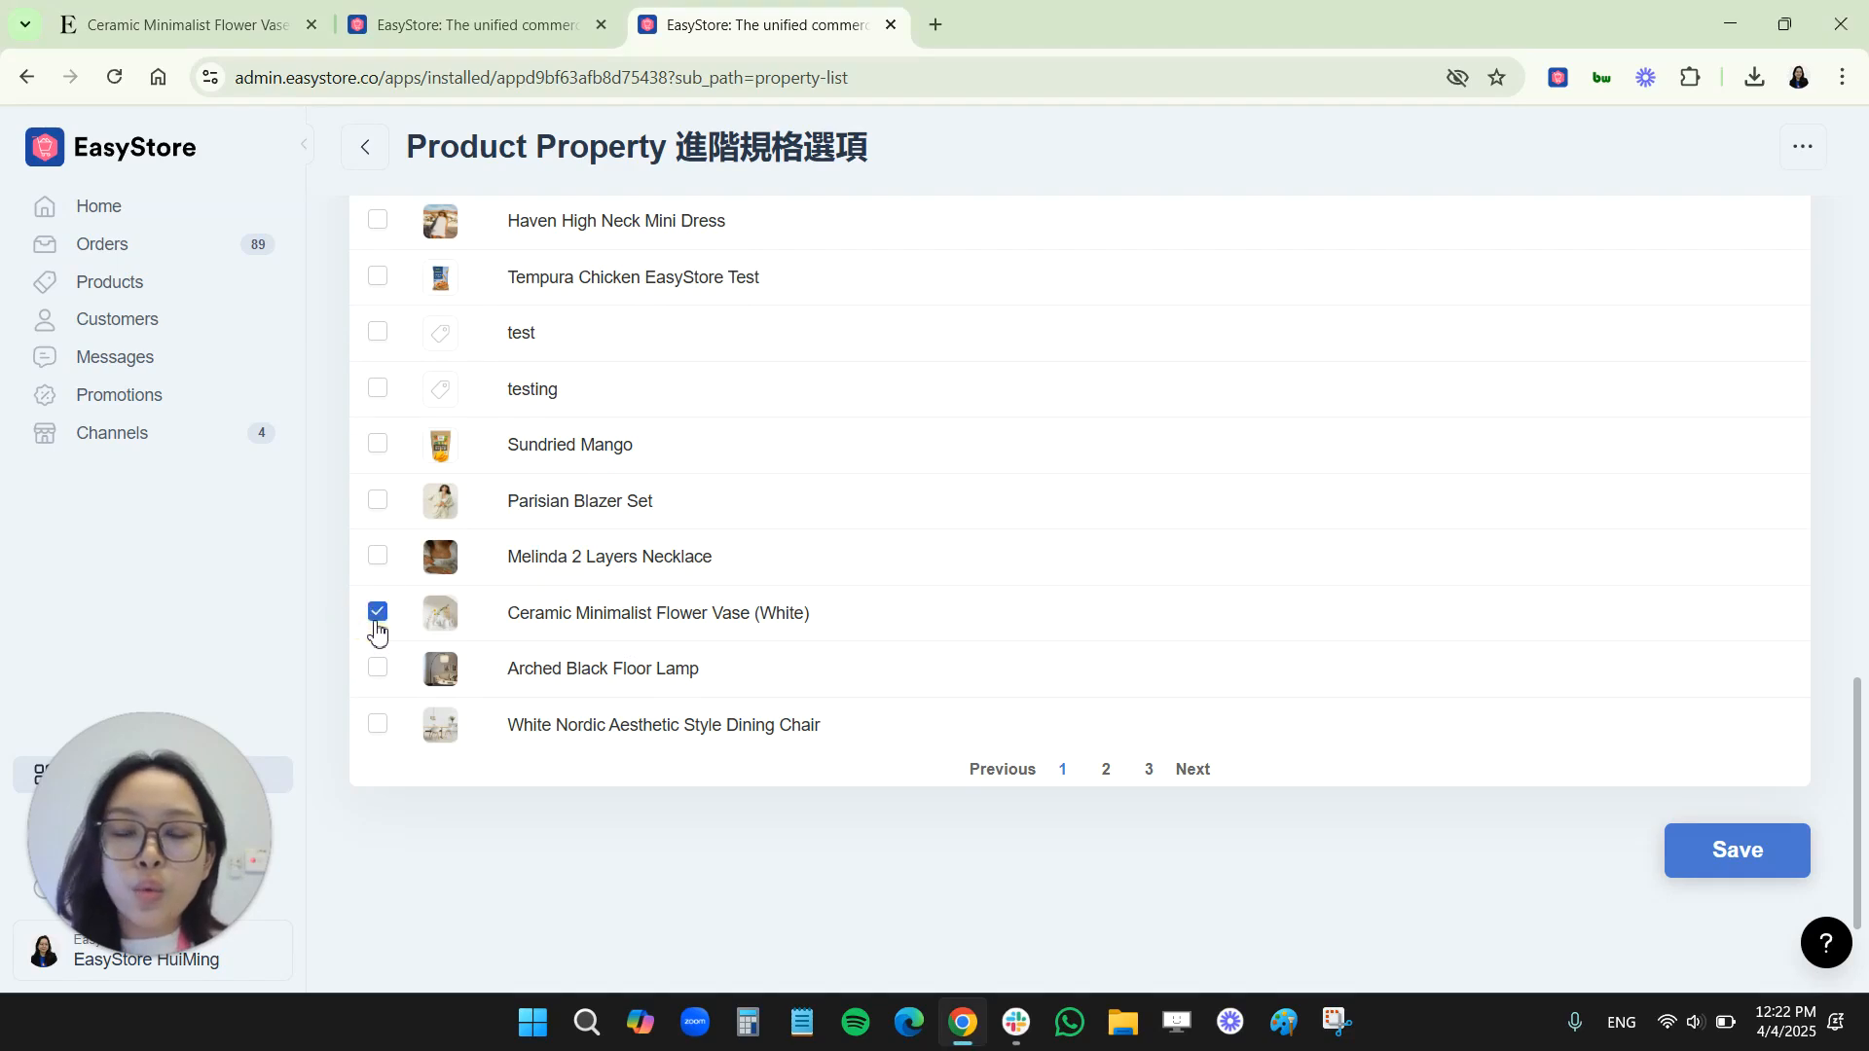
pyautogui.click(1710, 866)
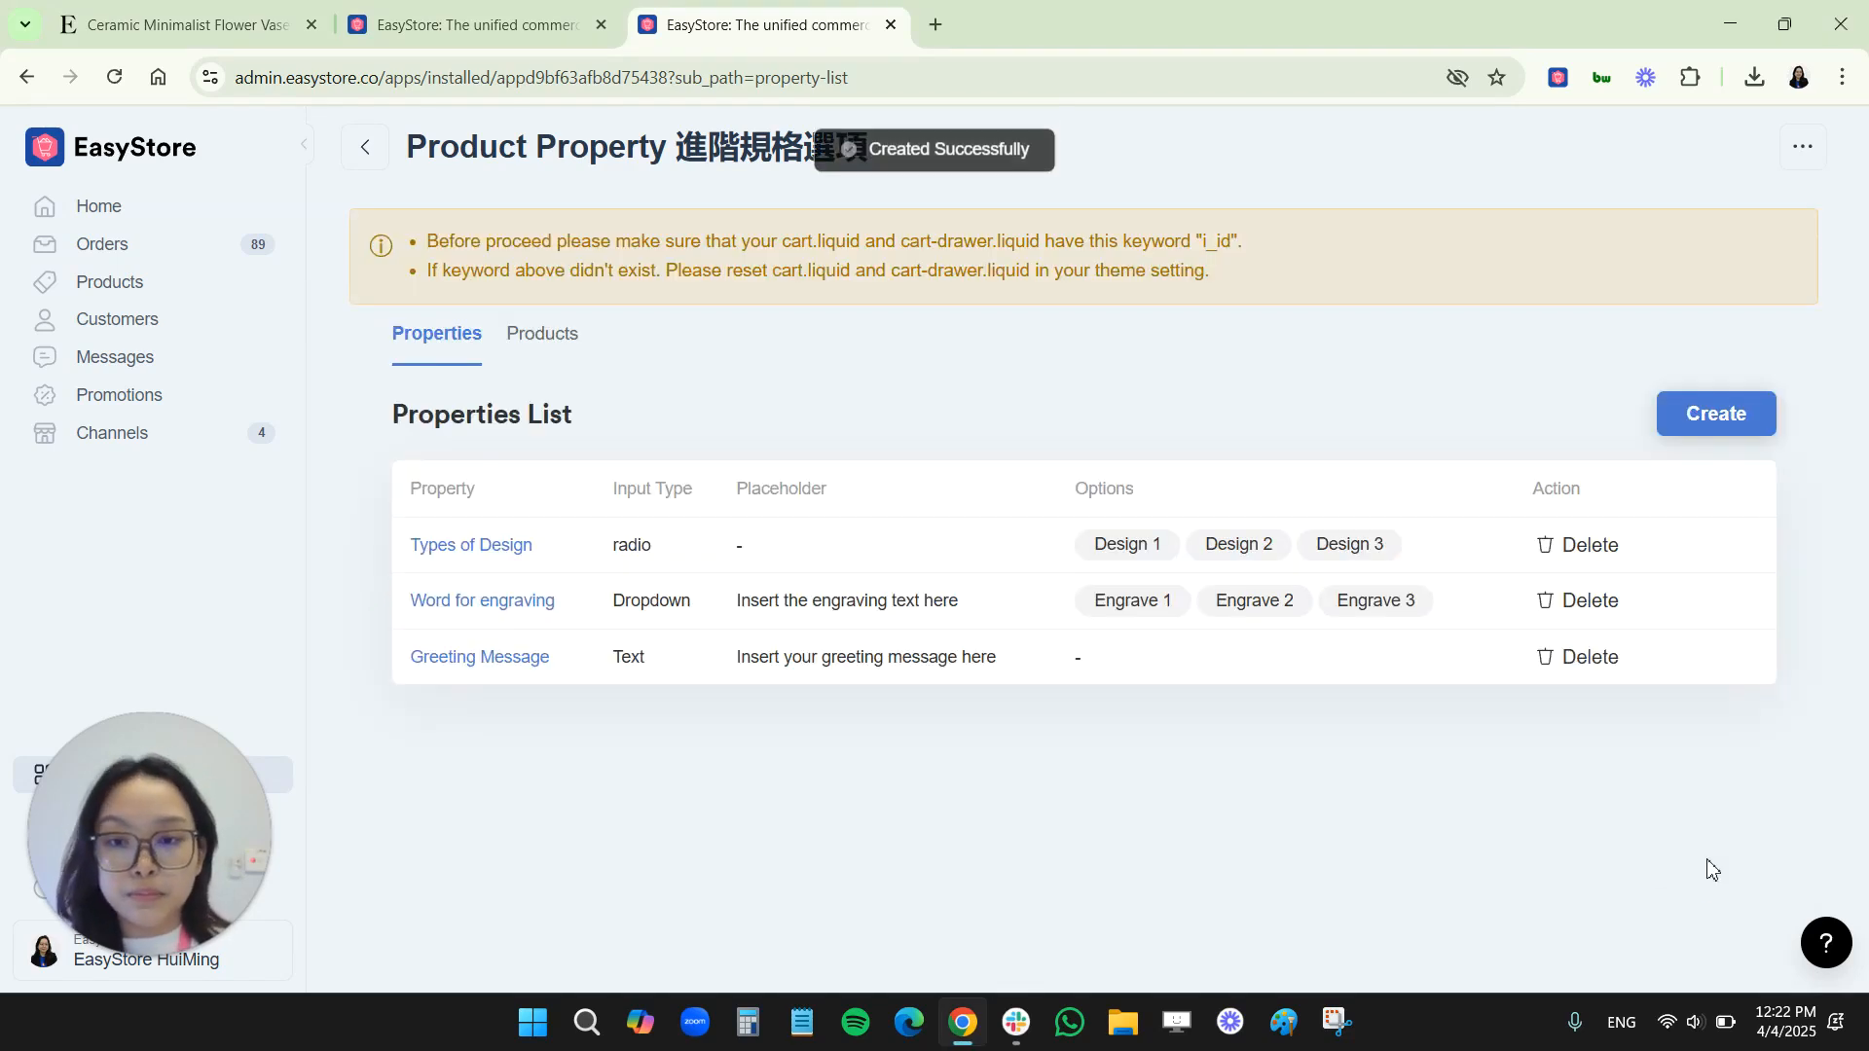
# Test the "Types of Design" radio choices and the engraving dropdown on the flower vase's storefront page
pyautogui.hotkey('ctrl', '1')
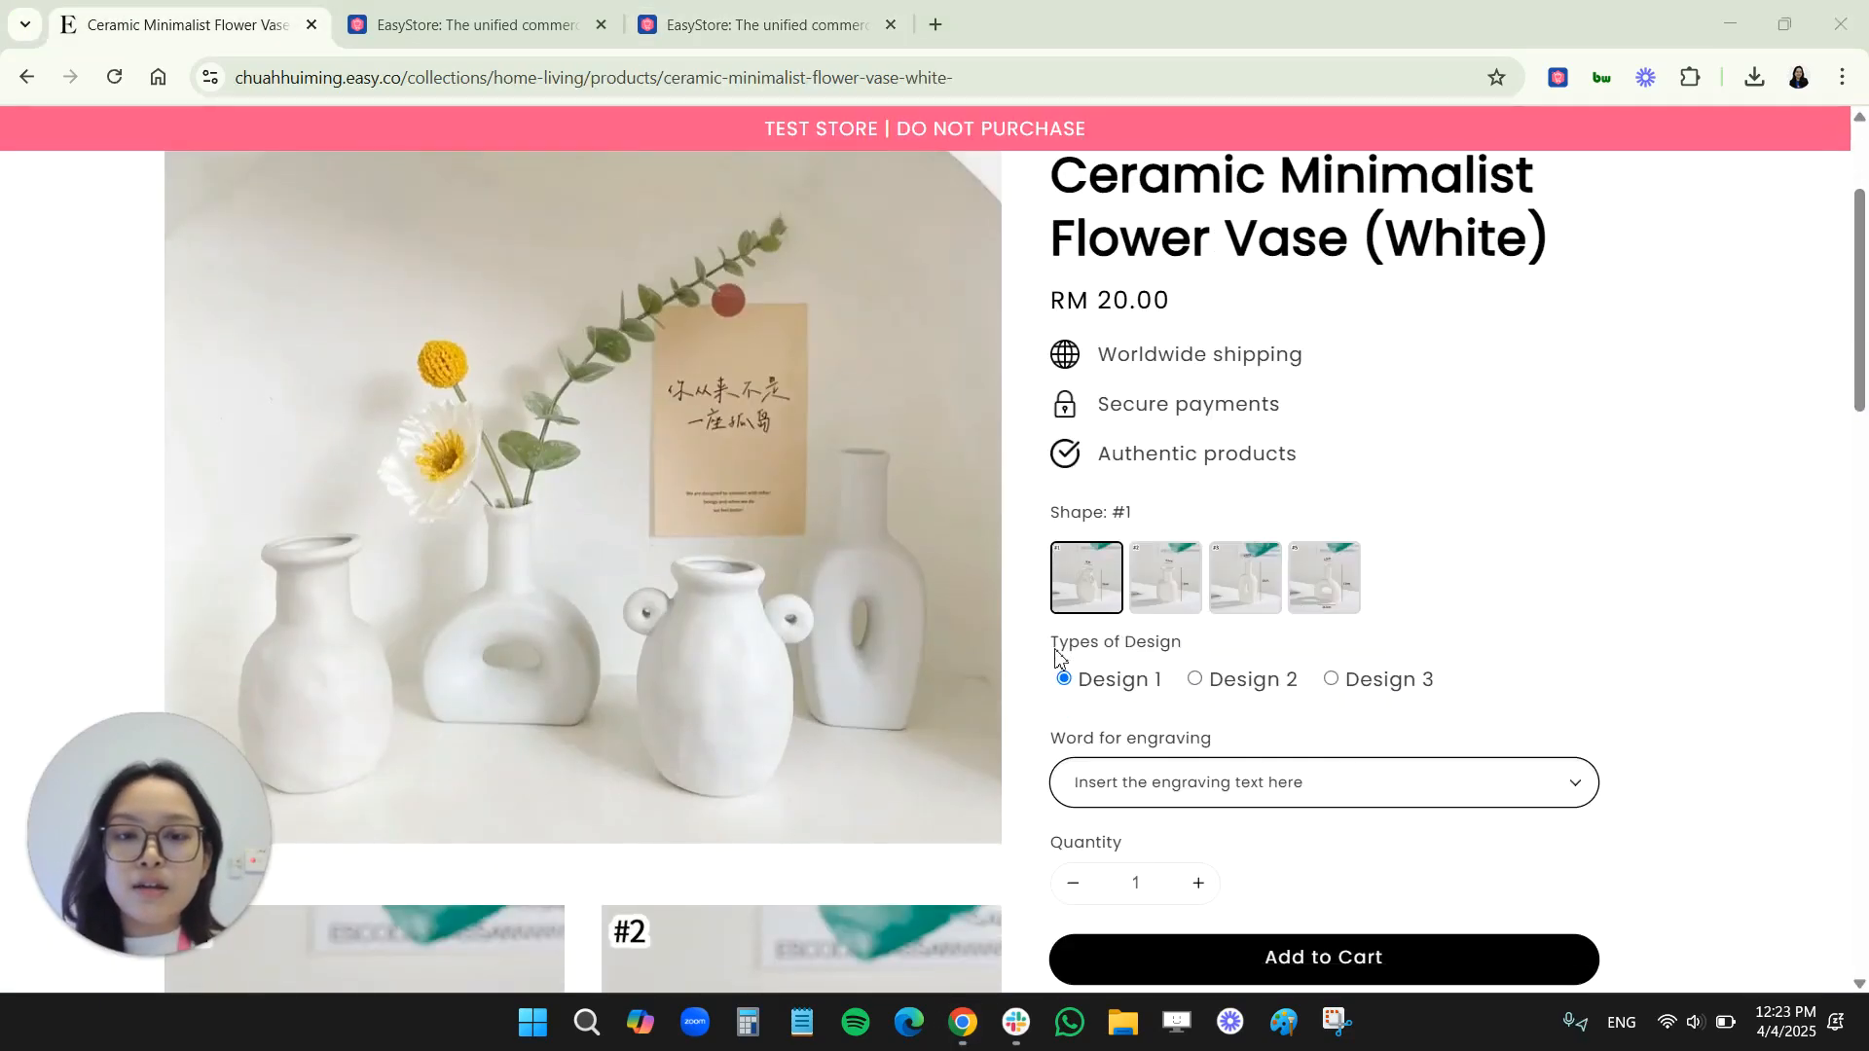
pyautogui.click(1127, 798)
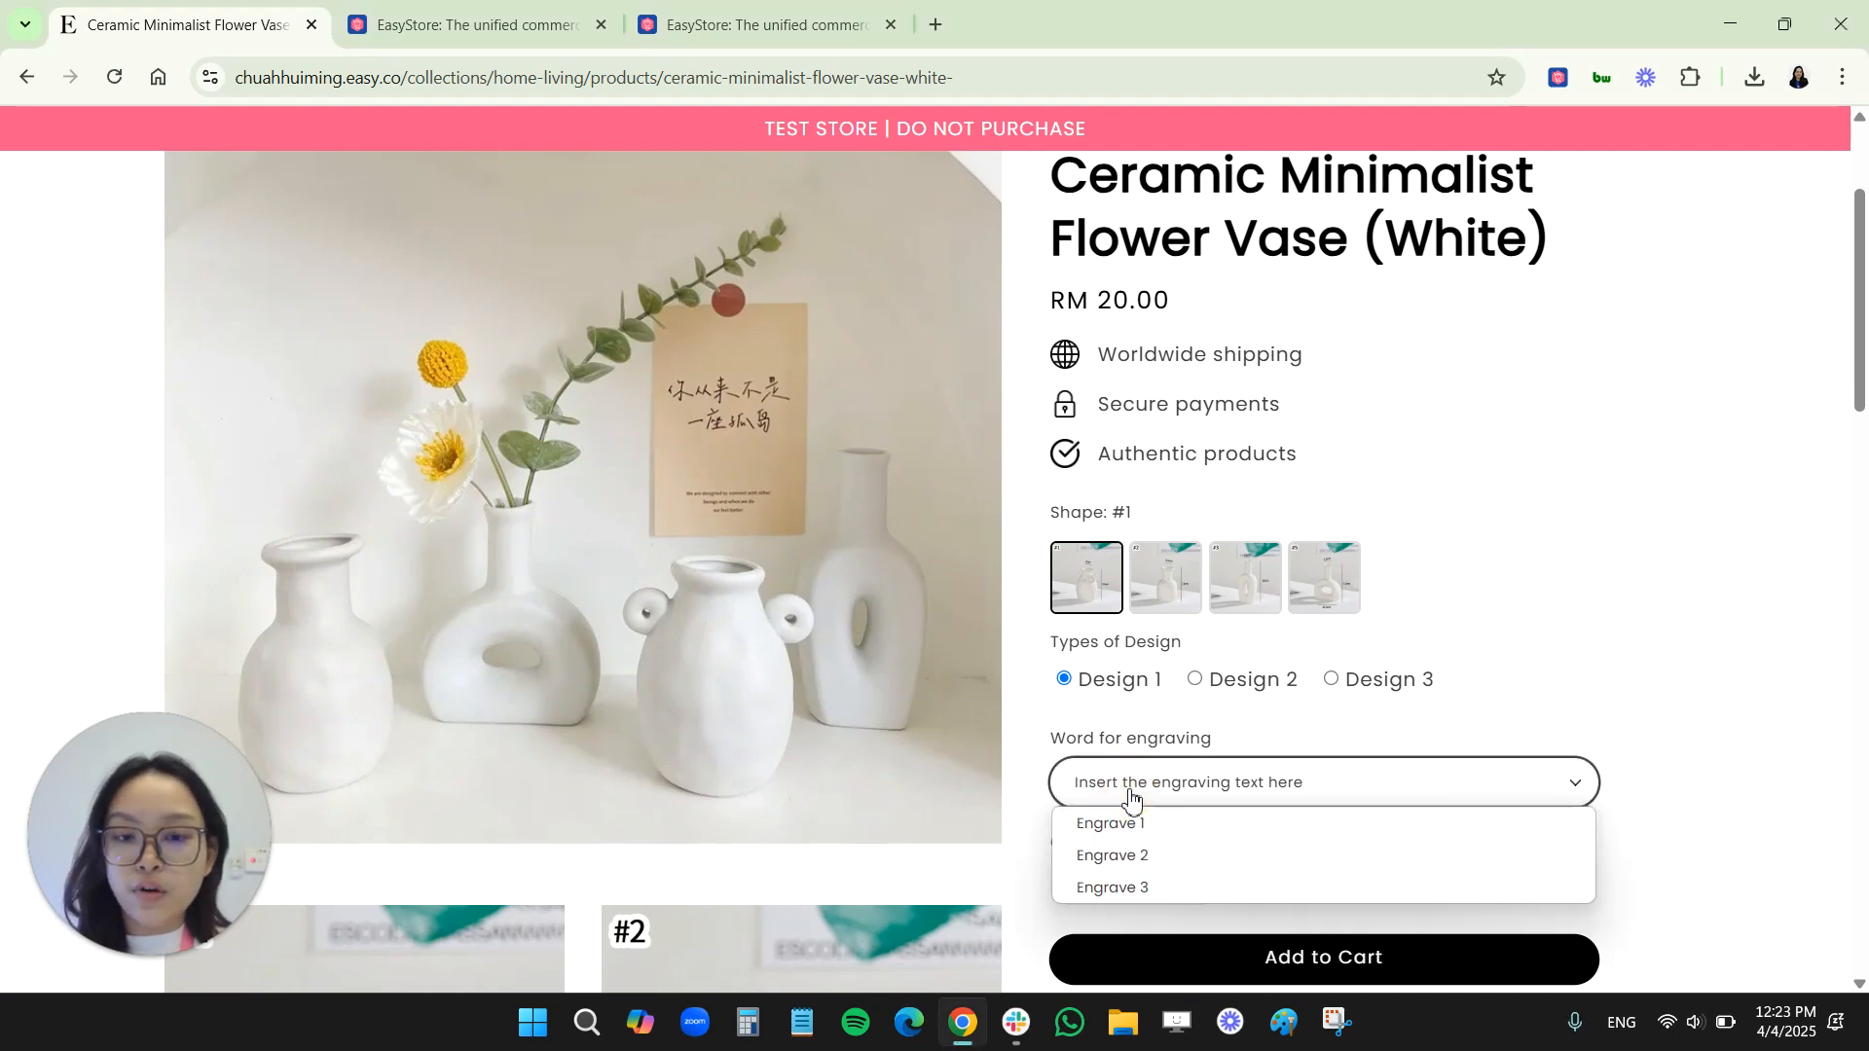
pyautogui.click(1100, 674)
pyautogui.click(1246, 681)
pyautogui.click(1339, 680)
pyautogui.click(1123, 677)
pyautogui.click(1212, 683)
pyautogui.click(1332, 680)
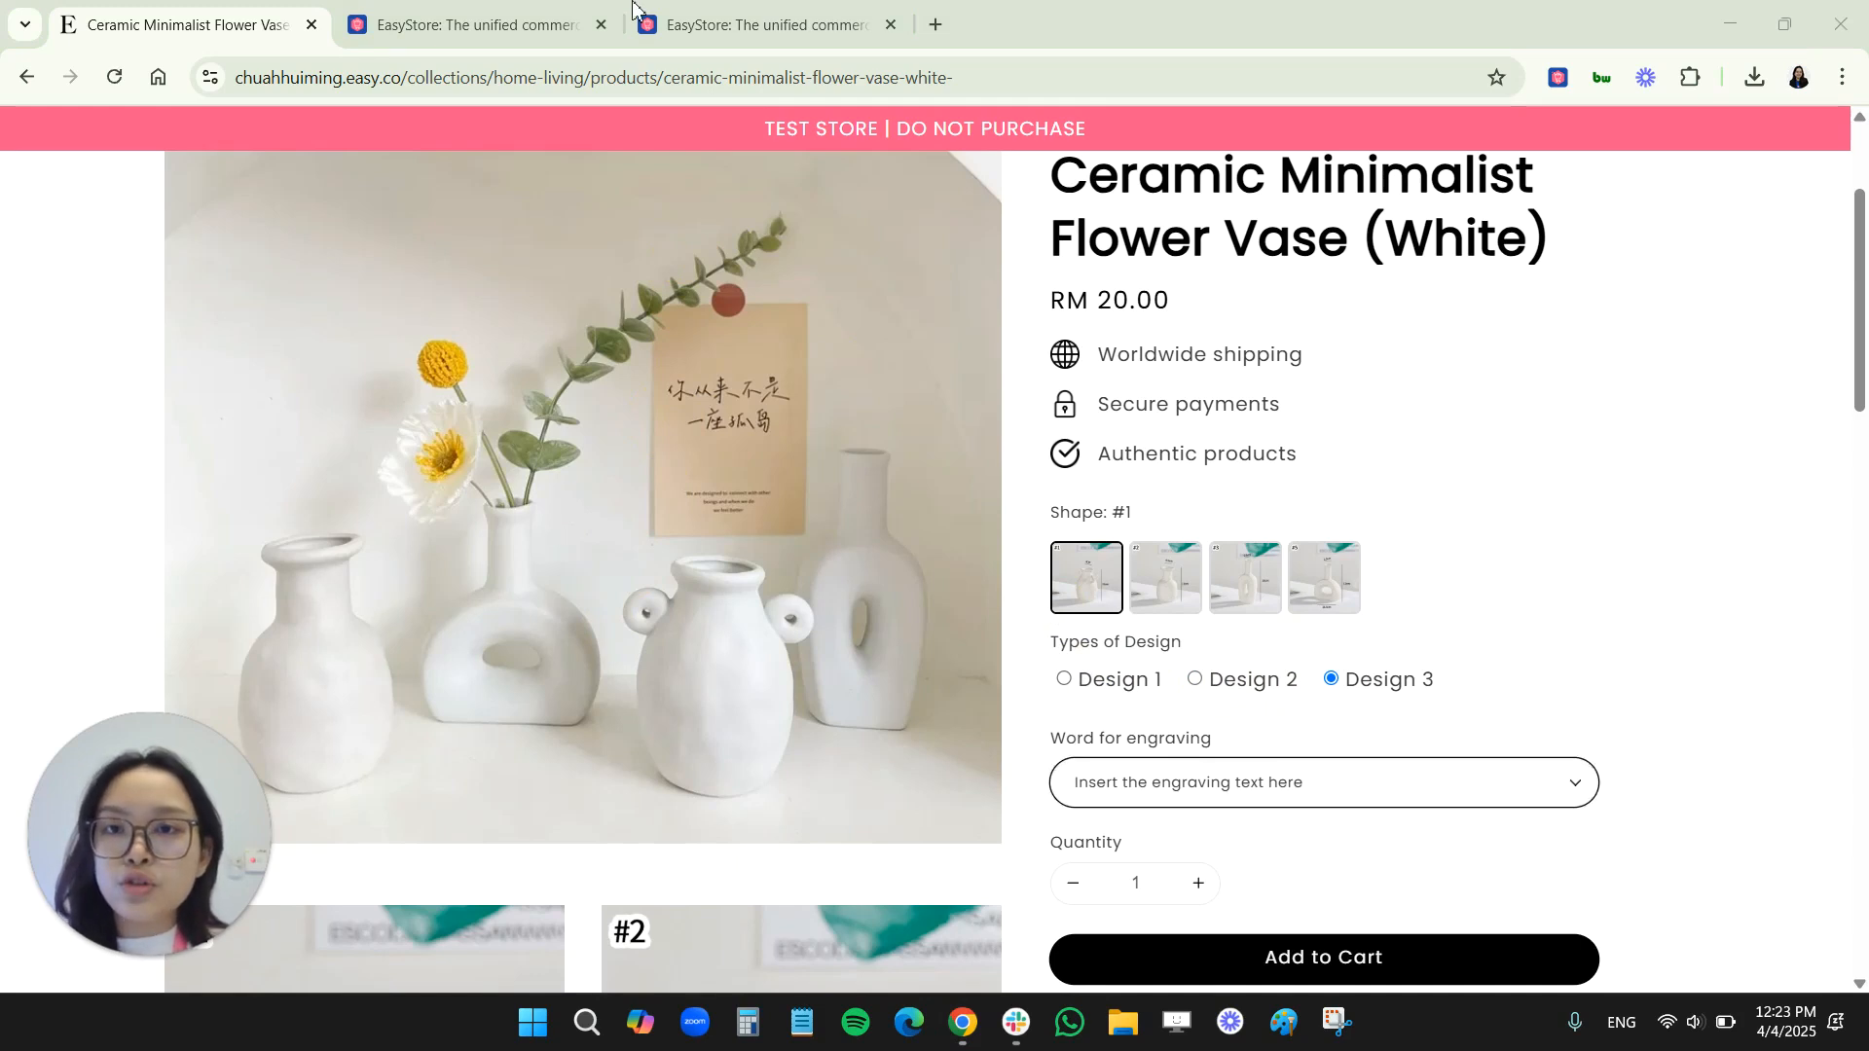
# Start a new property in the Product Property app with input type Checkbox and the label "Colours"
pyautogui.click(692, 9)
pyautogui.click(1723, 418)
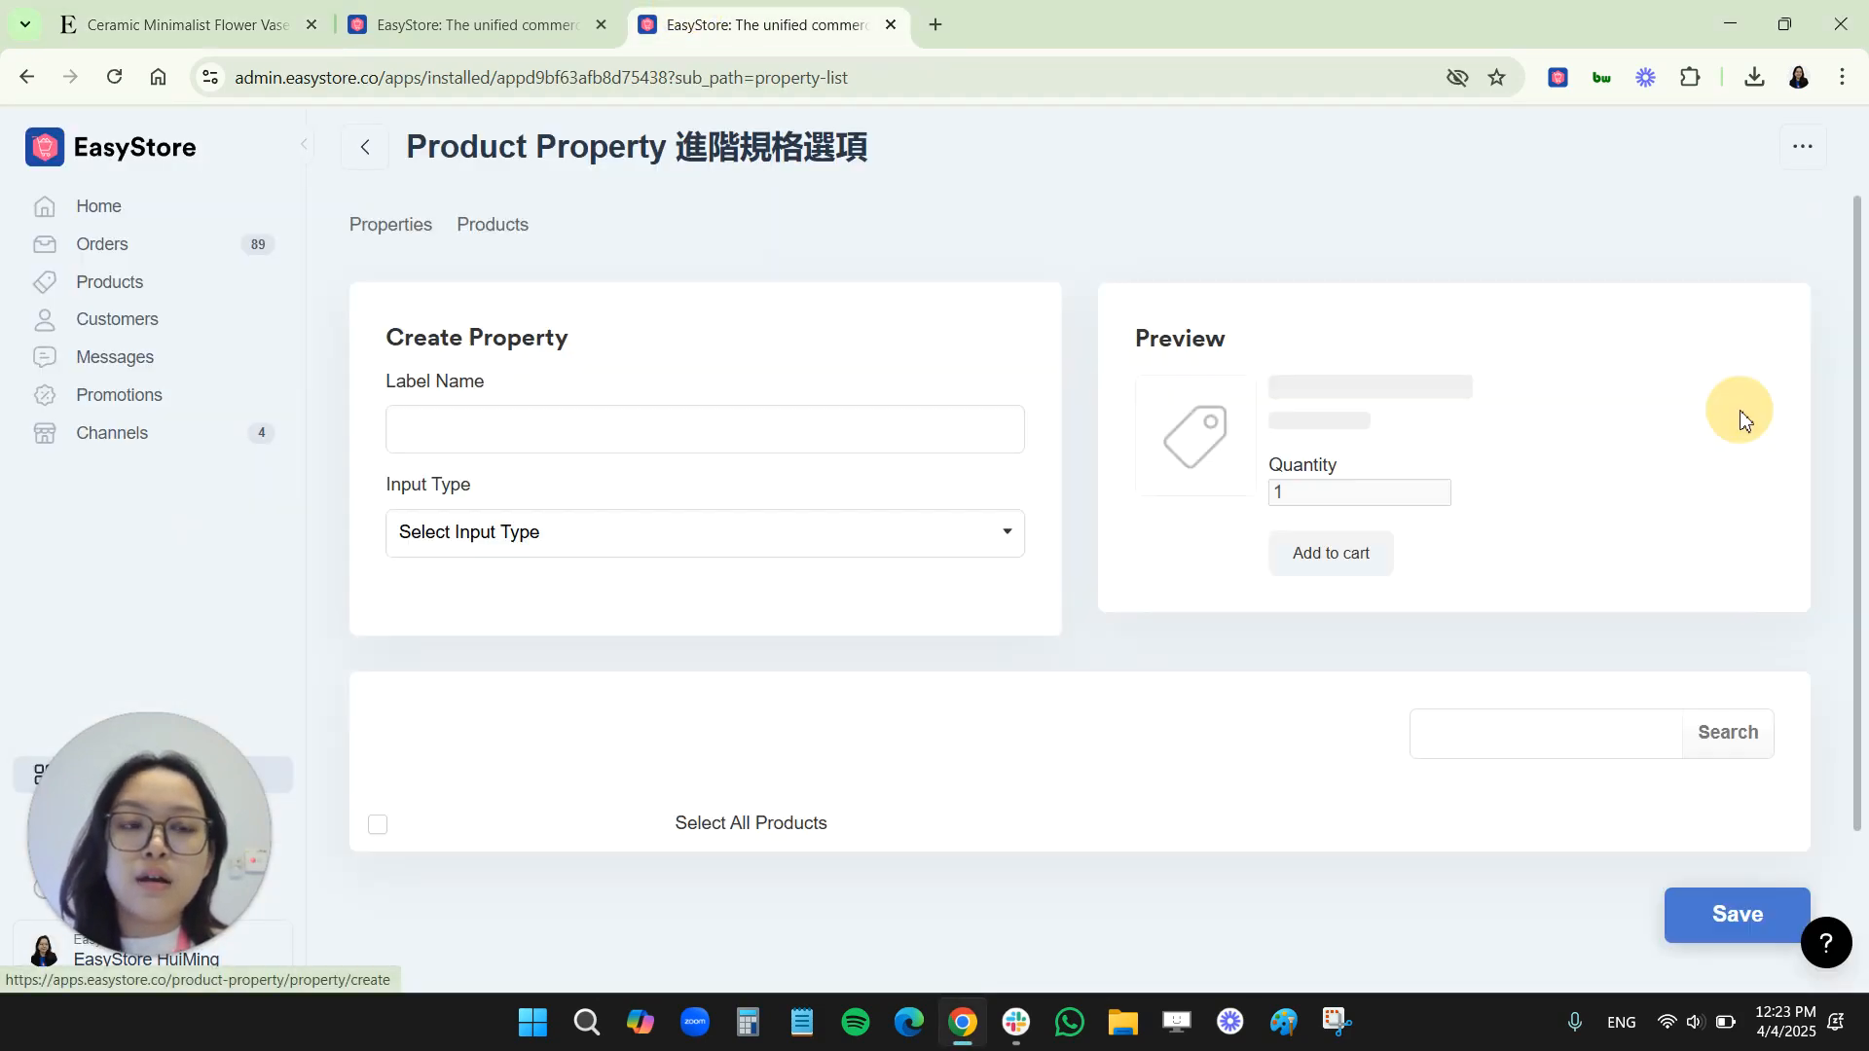
pyautogui.click(1278, 191)
pyautogui.click(617, 532)
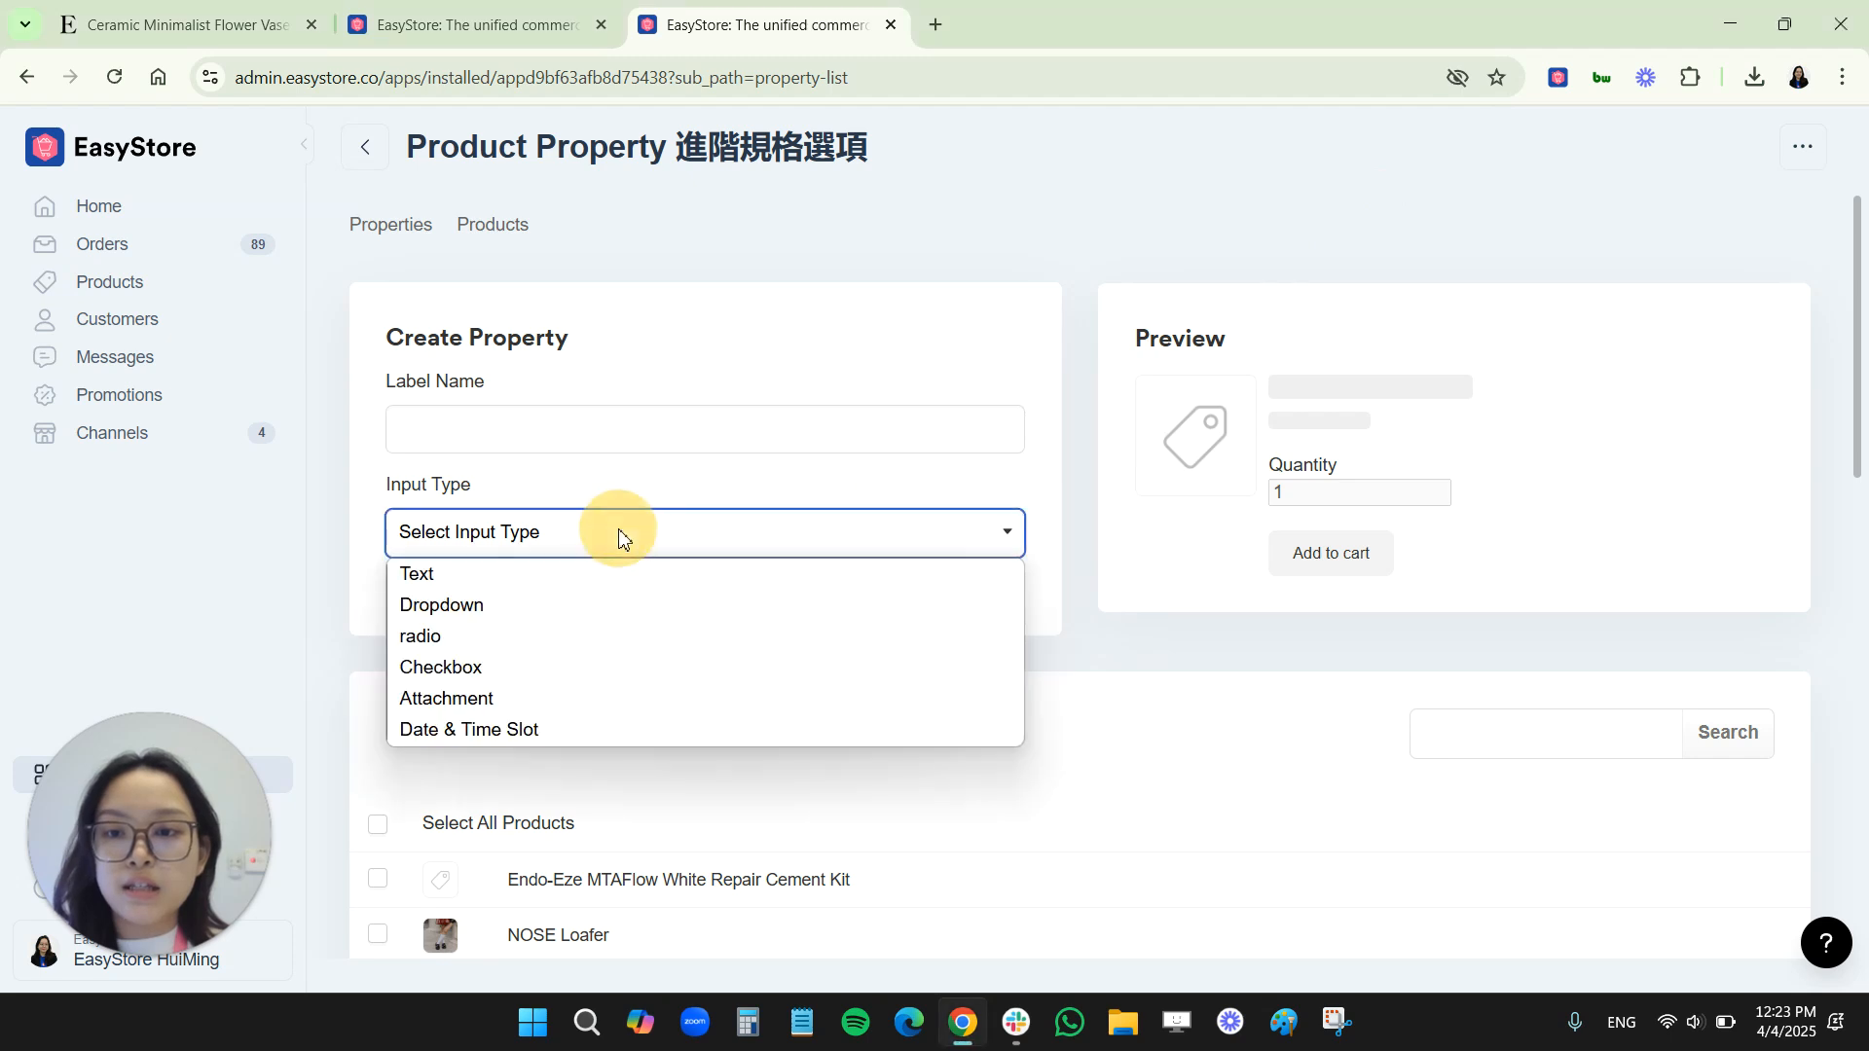
pyautogui.click(556, 667)
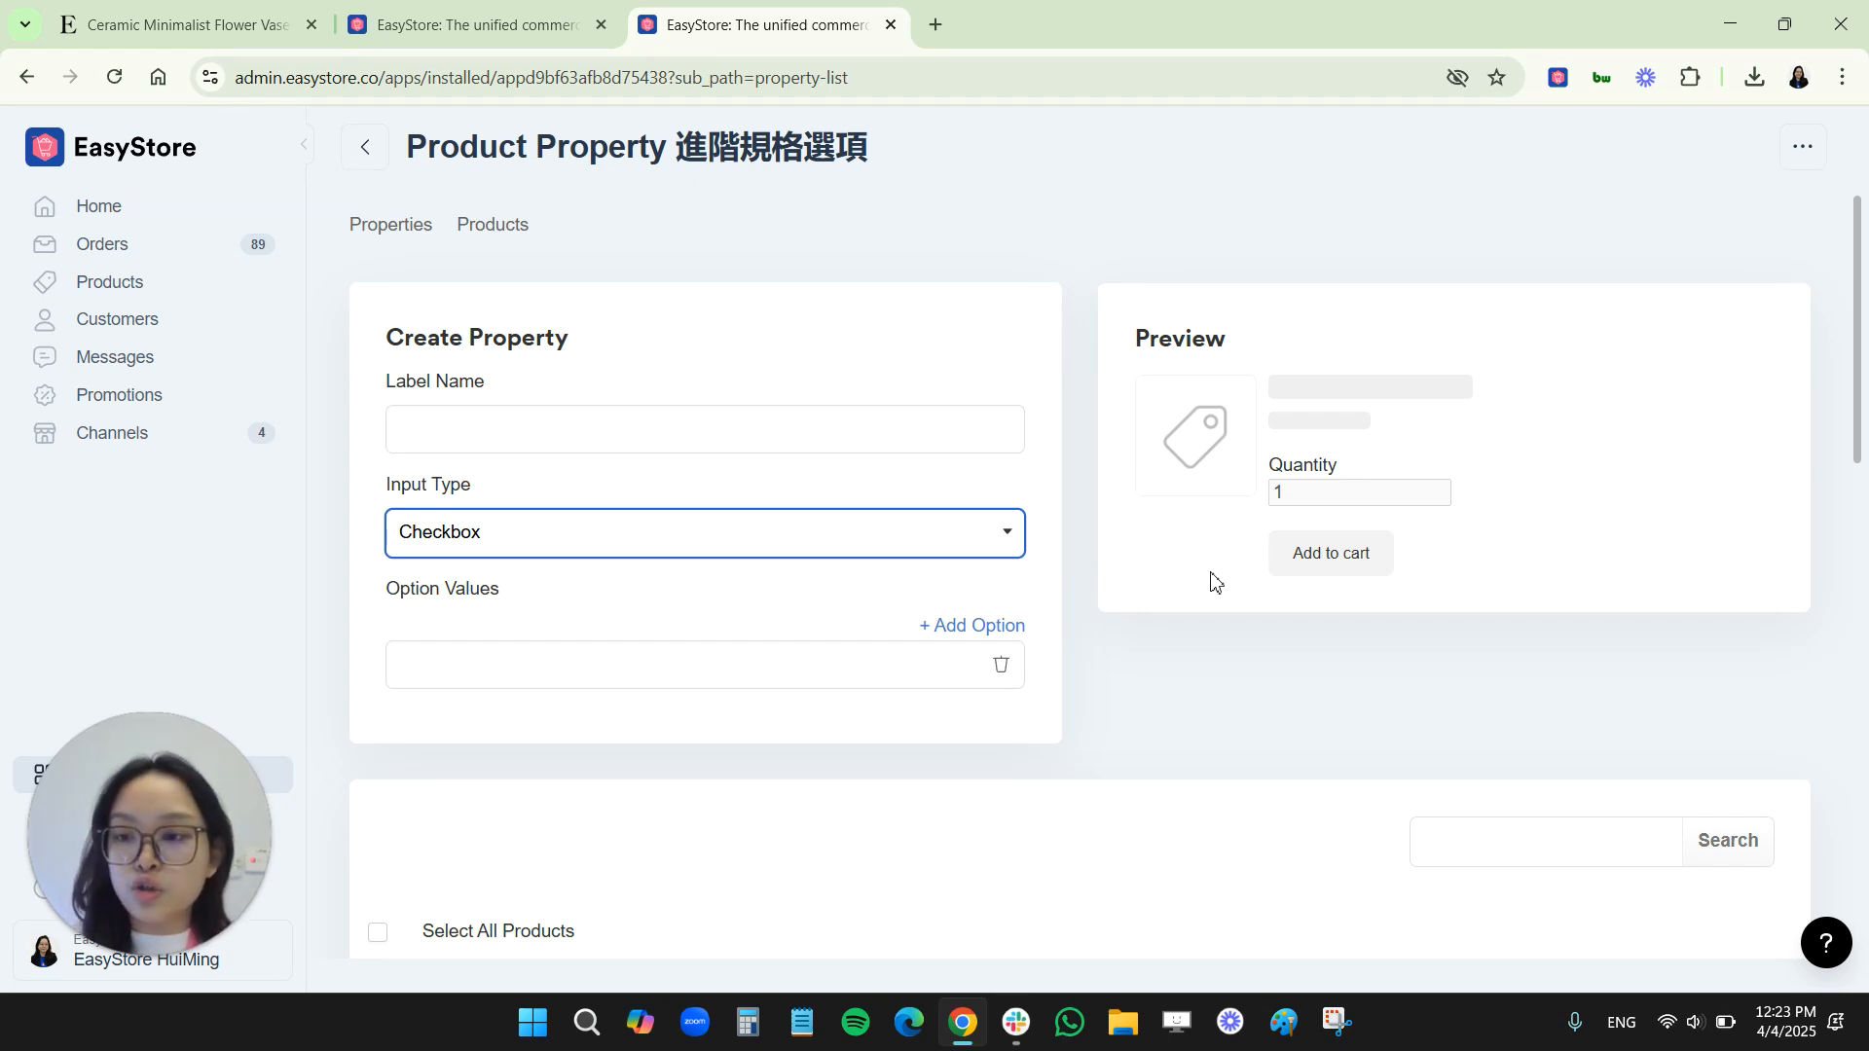
pyautogui.click(453, 443)
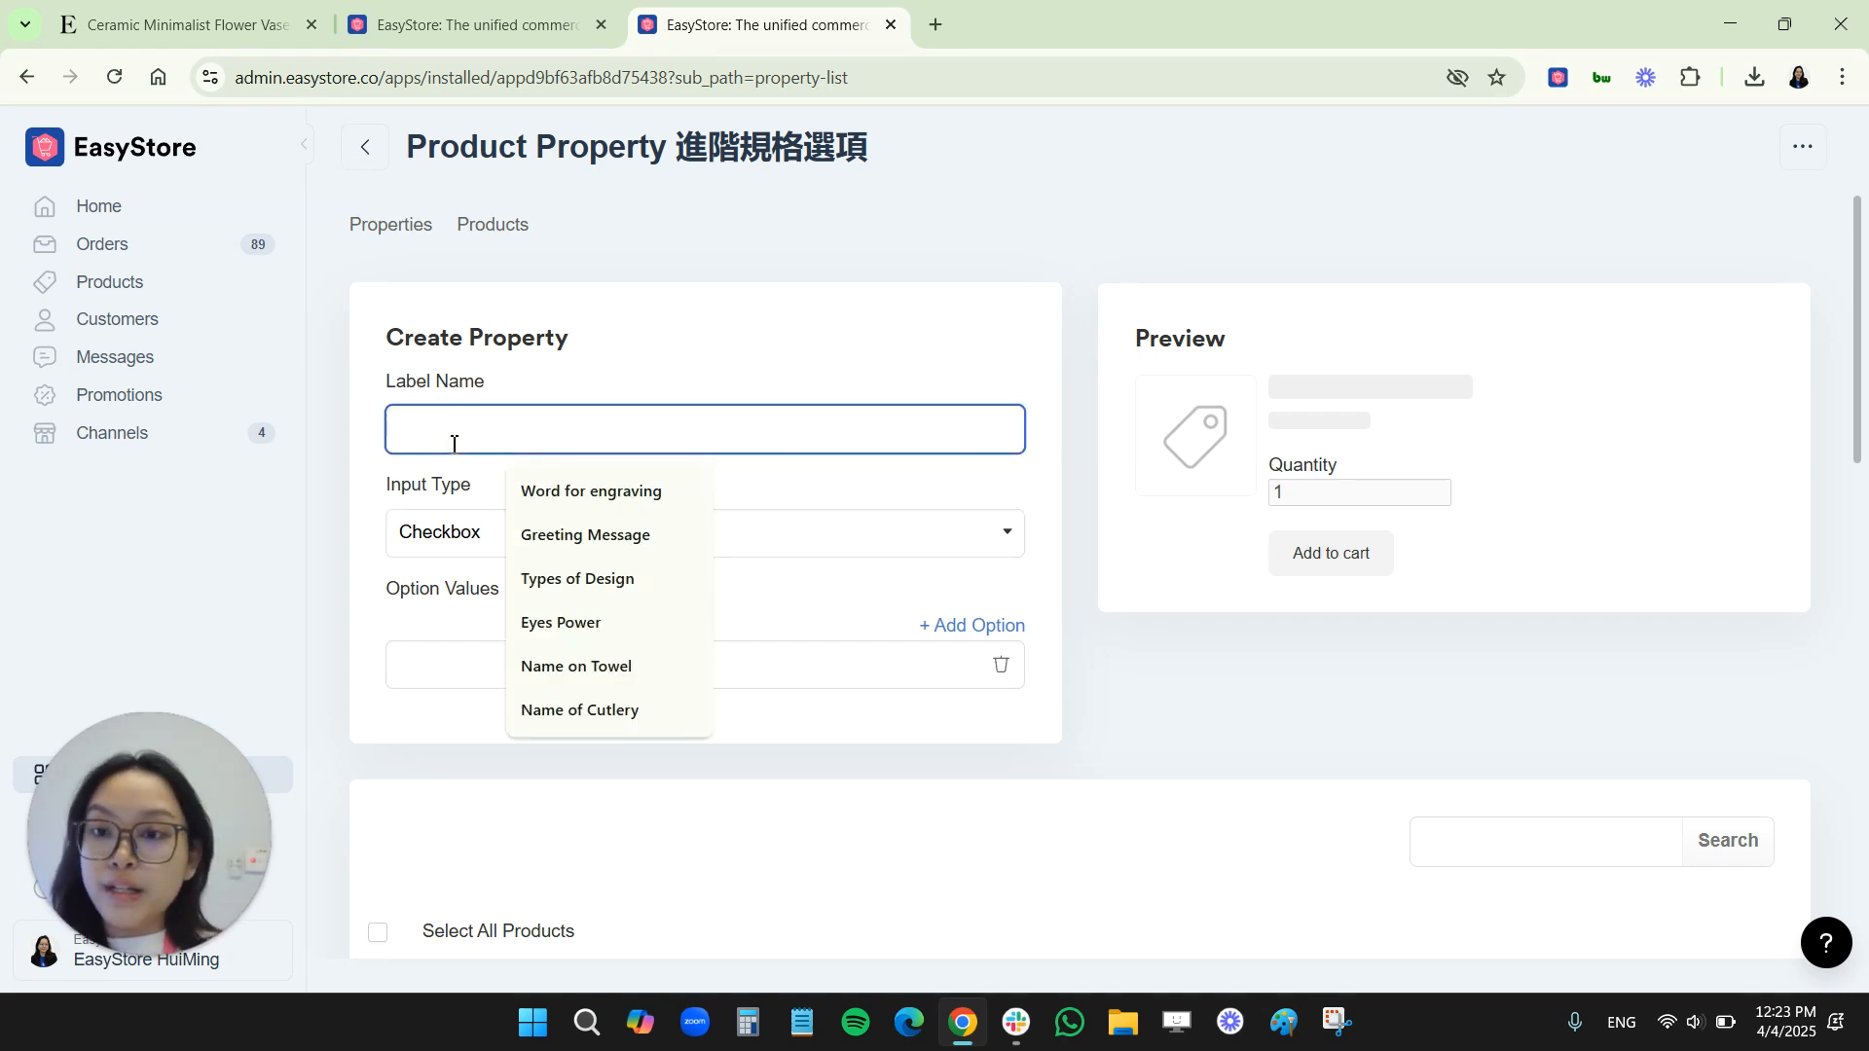
pyautogui.write('Colours')
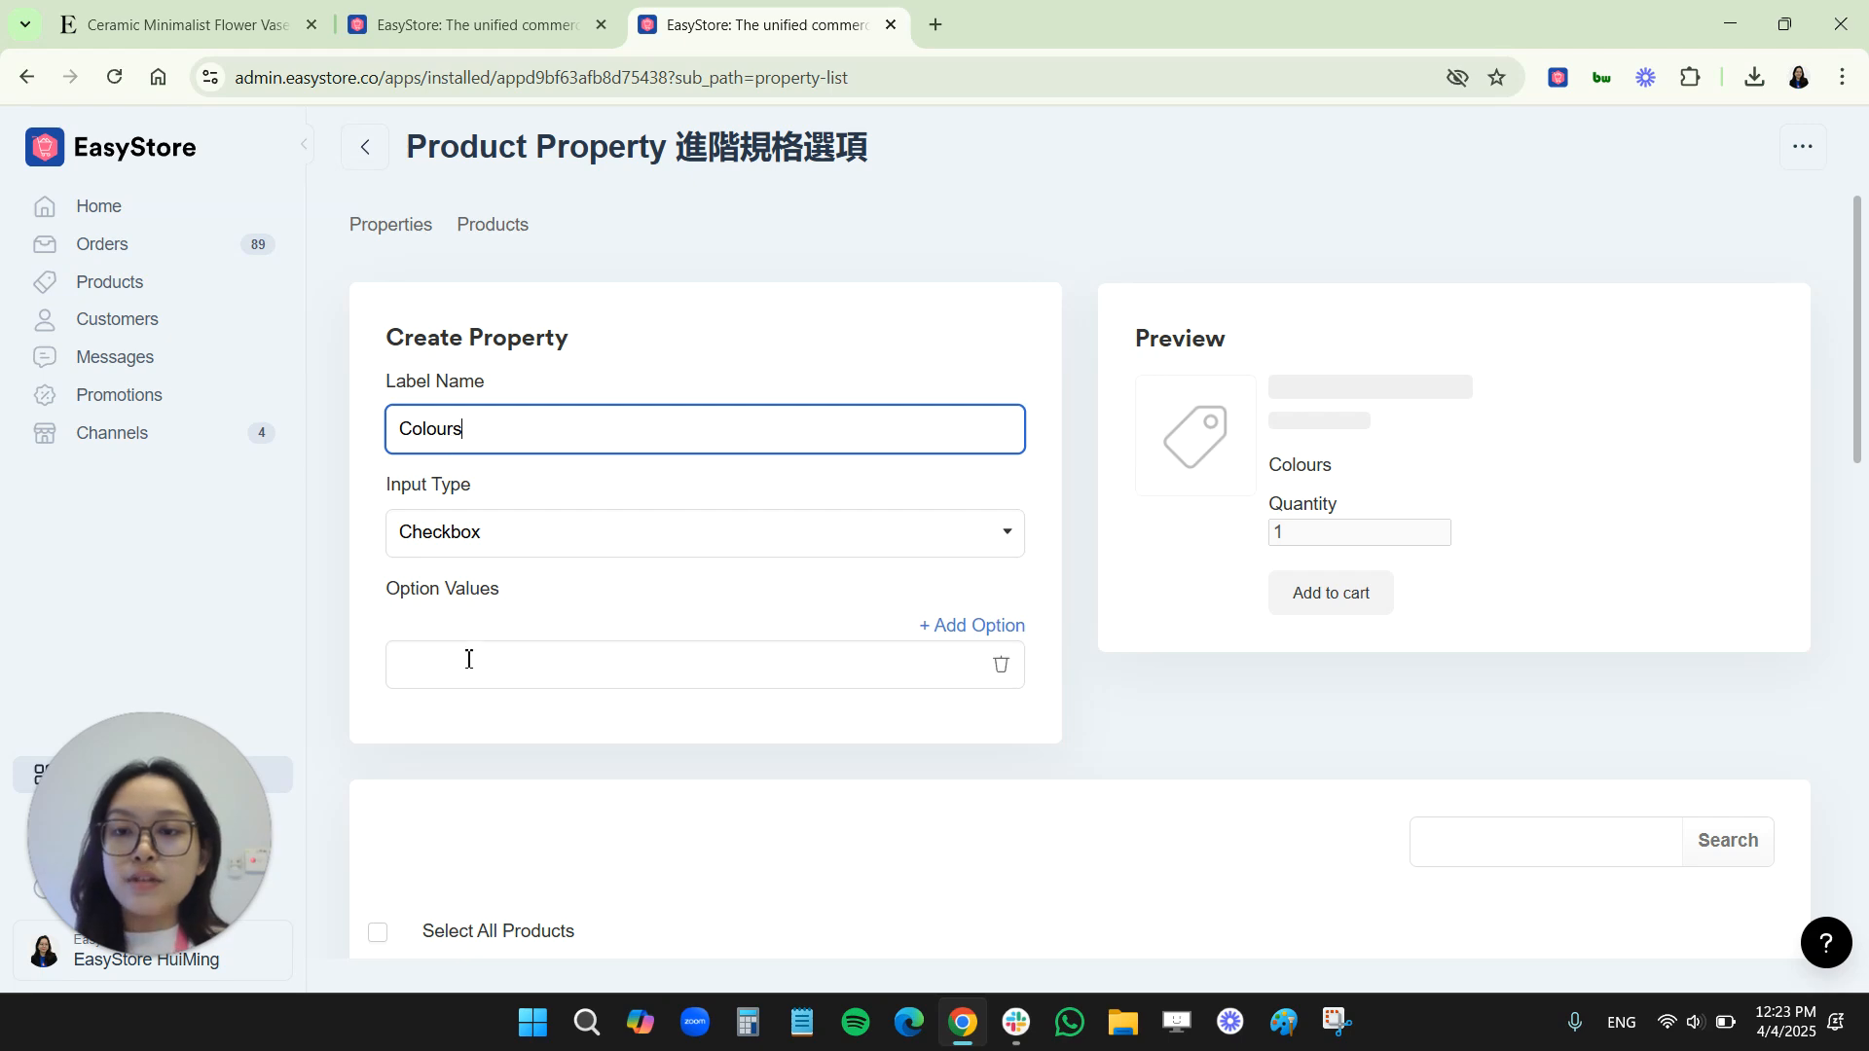
# Add the option values "Red" and "Blue" to the Colours checkbox property
pyautogui.click(958, 626)
pyautogui.click(621, 660)
pyautogui.write('Red')
pyautogui.click(608, 734)
pyautogui.write('Blue')
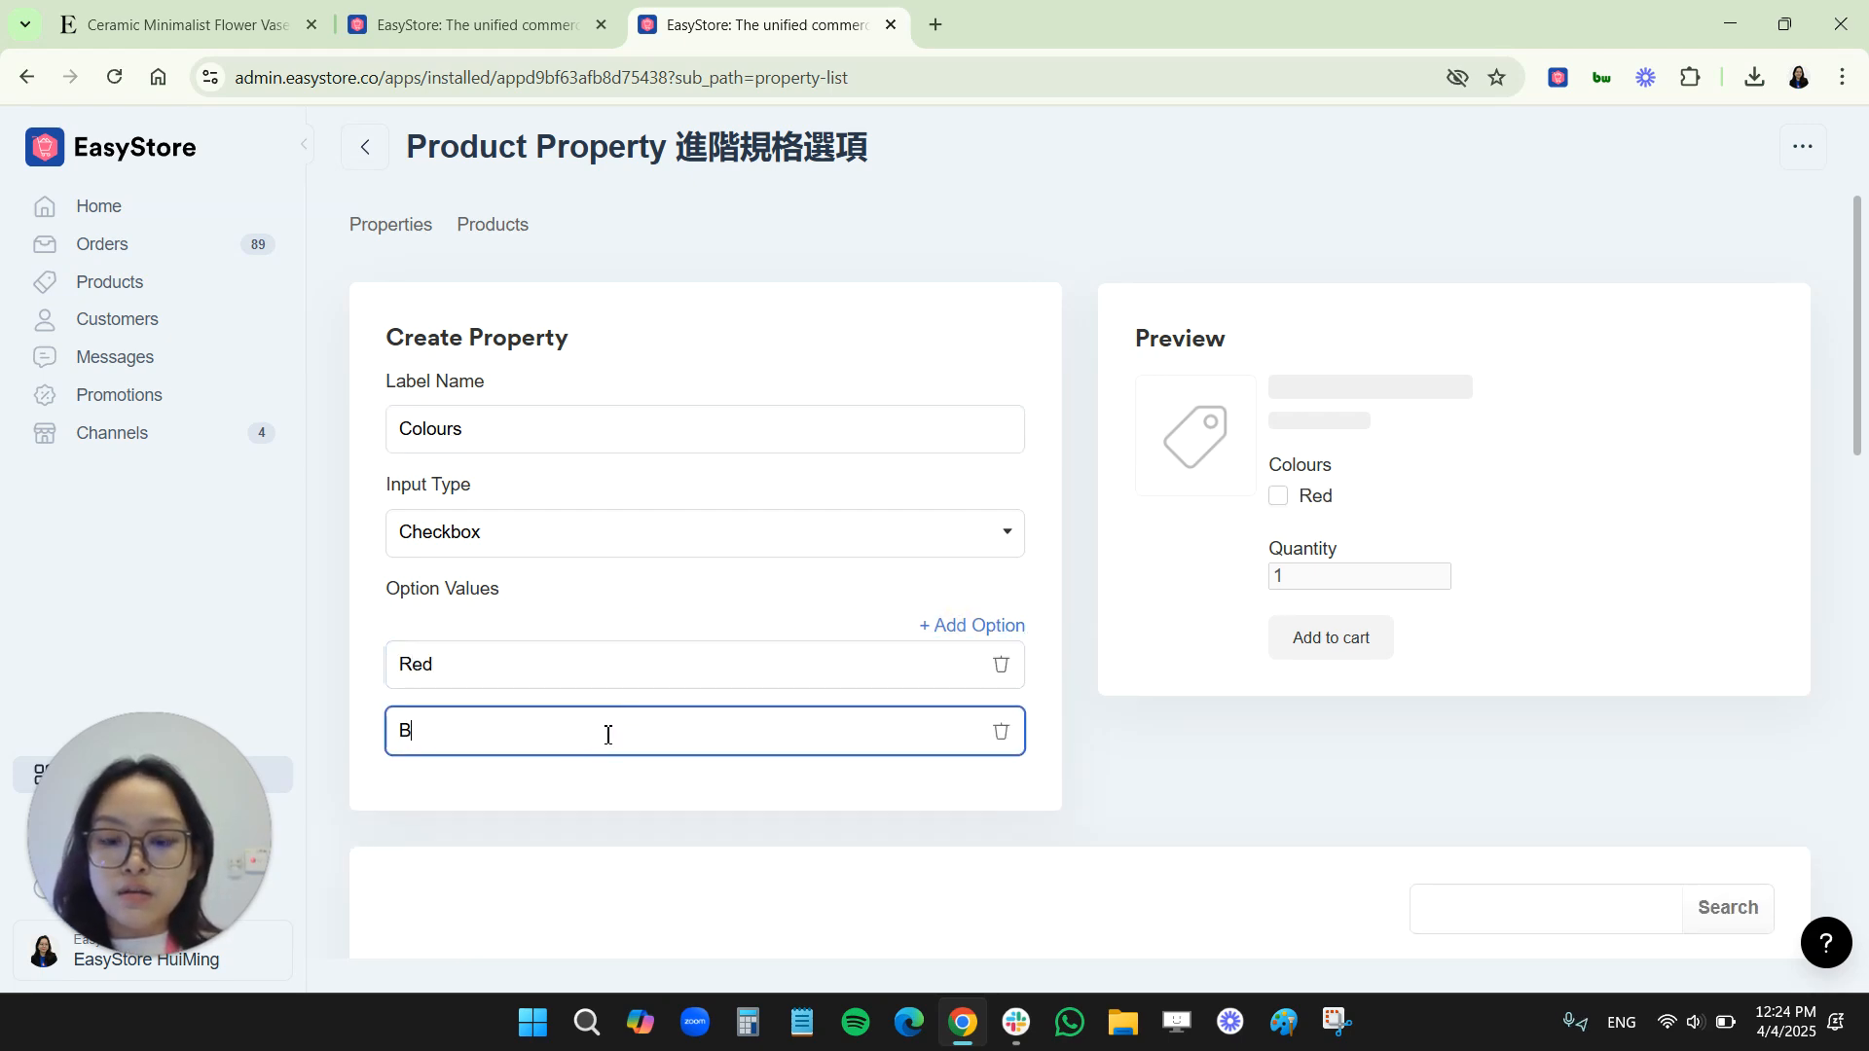
# Add two further option values, "Purple" and "Yellow", to the Colours checkbox property
pyautogui.click(979, 627)
pyautogui.click(575, 805)
pyautogui.write('Purple')
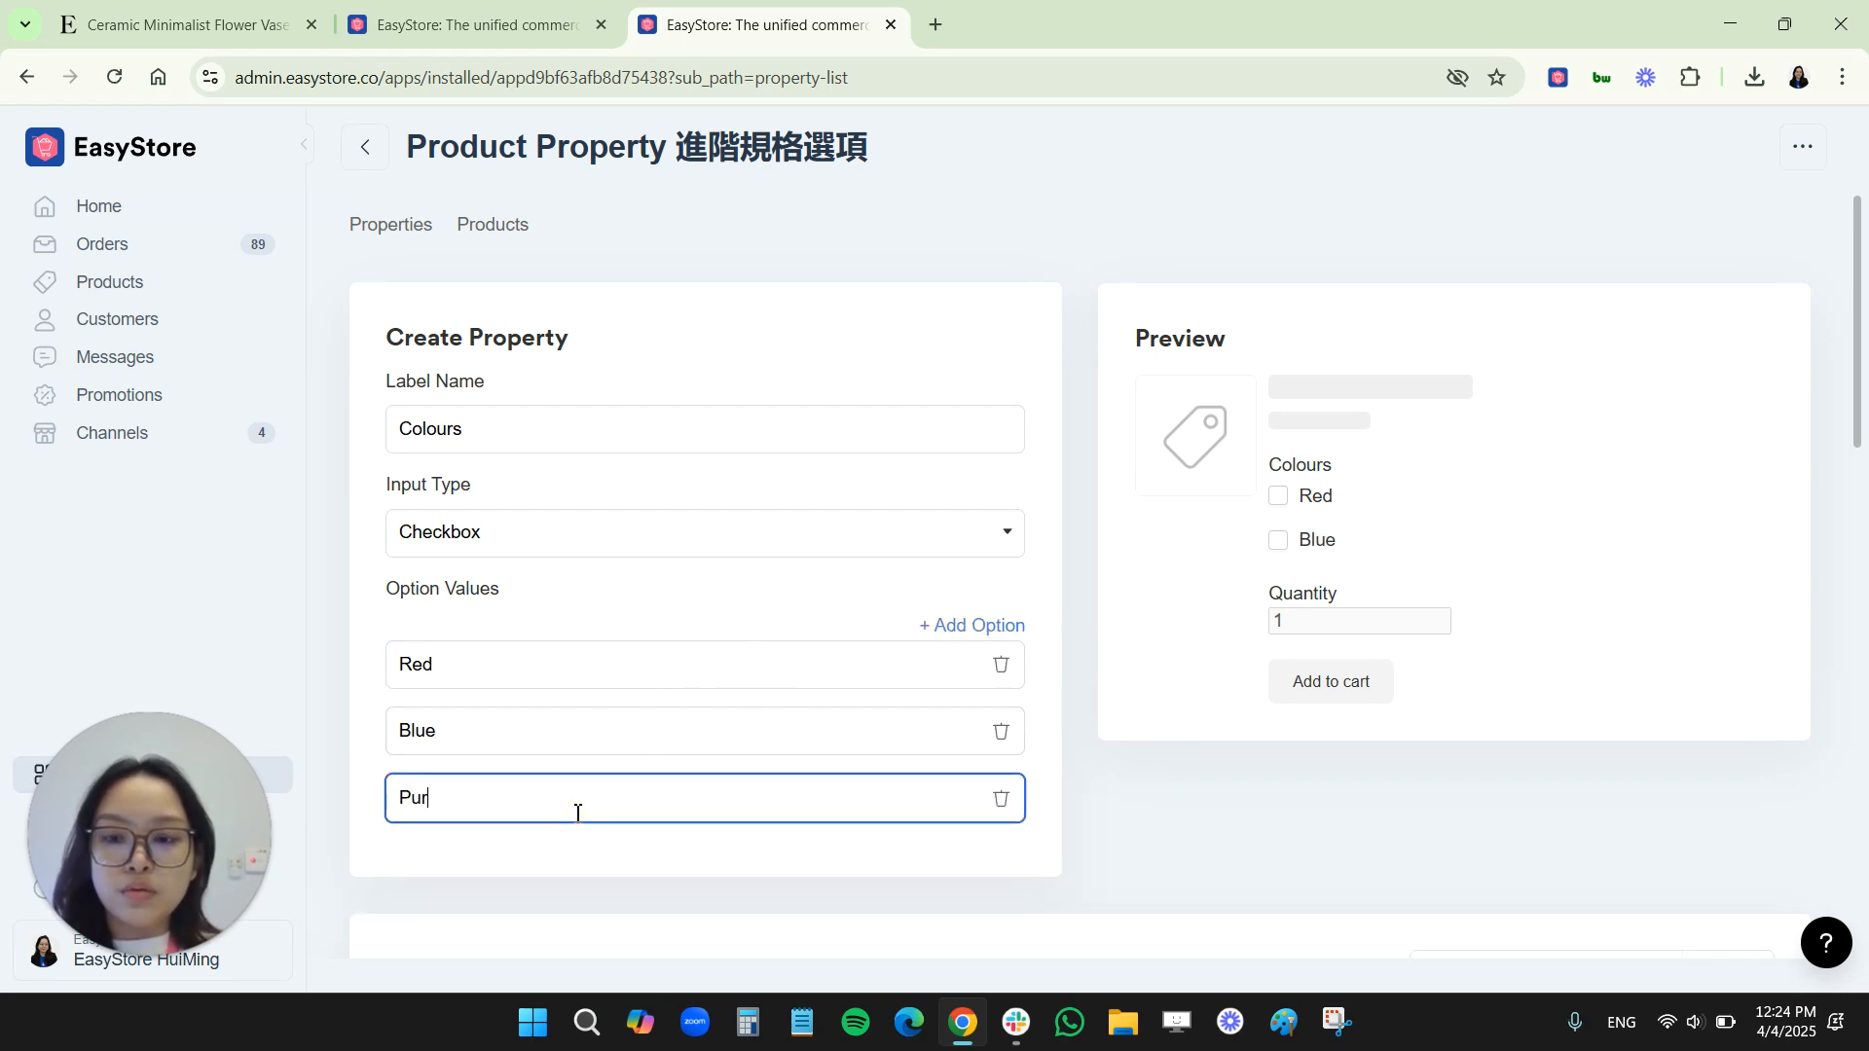
pyautogui.doubleClick(950, 644)
pyautogui.click(955, 629)
pyautogui.click(635, 881)
pyautogui.write('Yellow')
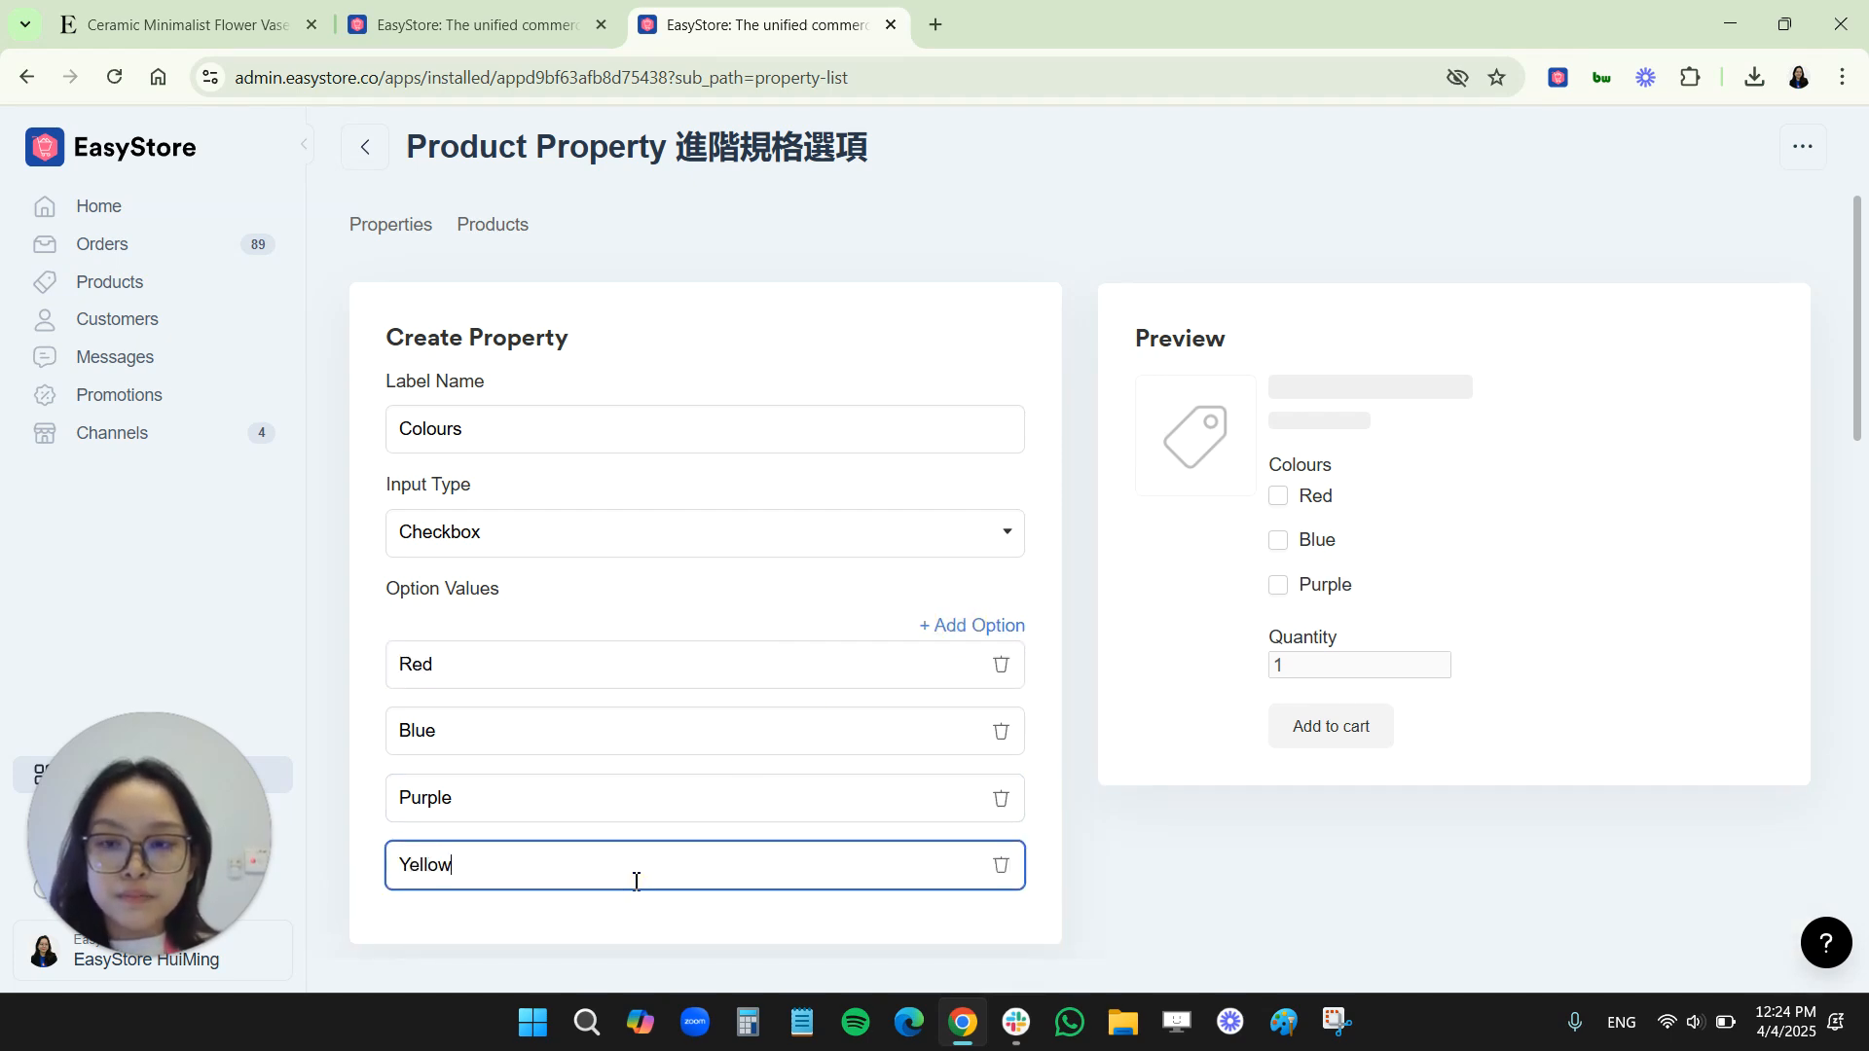
pyautogui.click(939, 259)
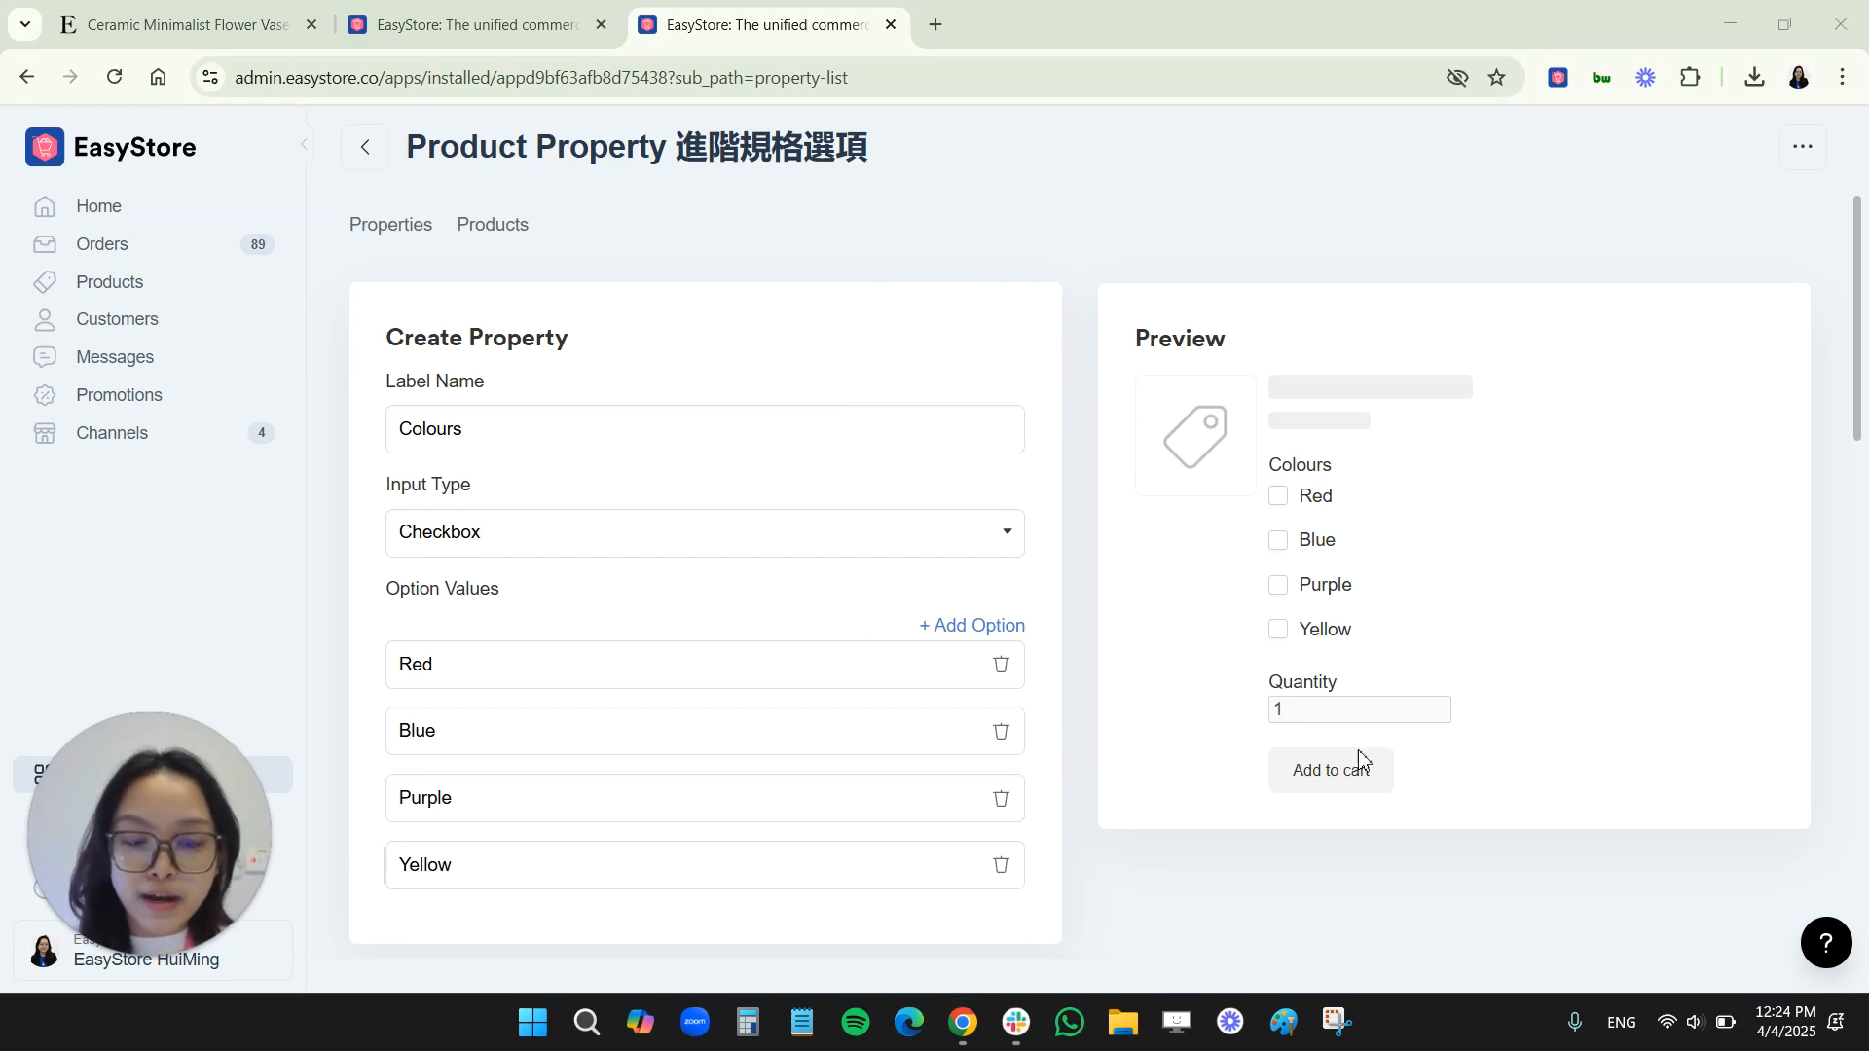
pyautogui.click(1411, 224)
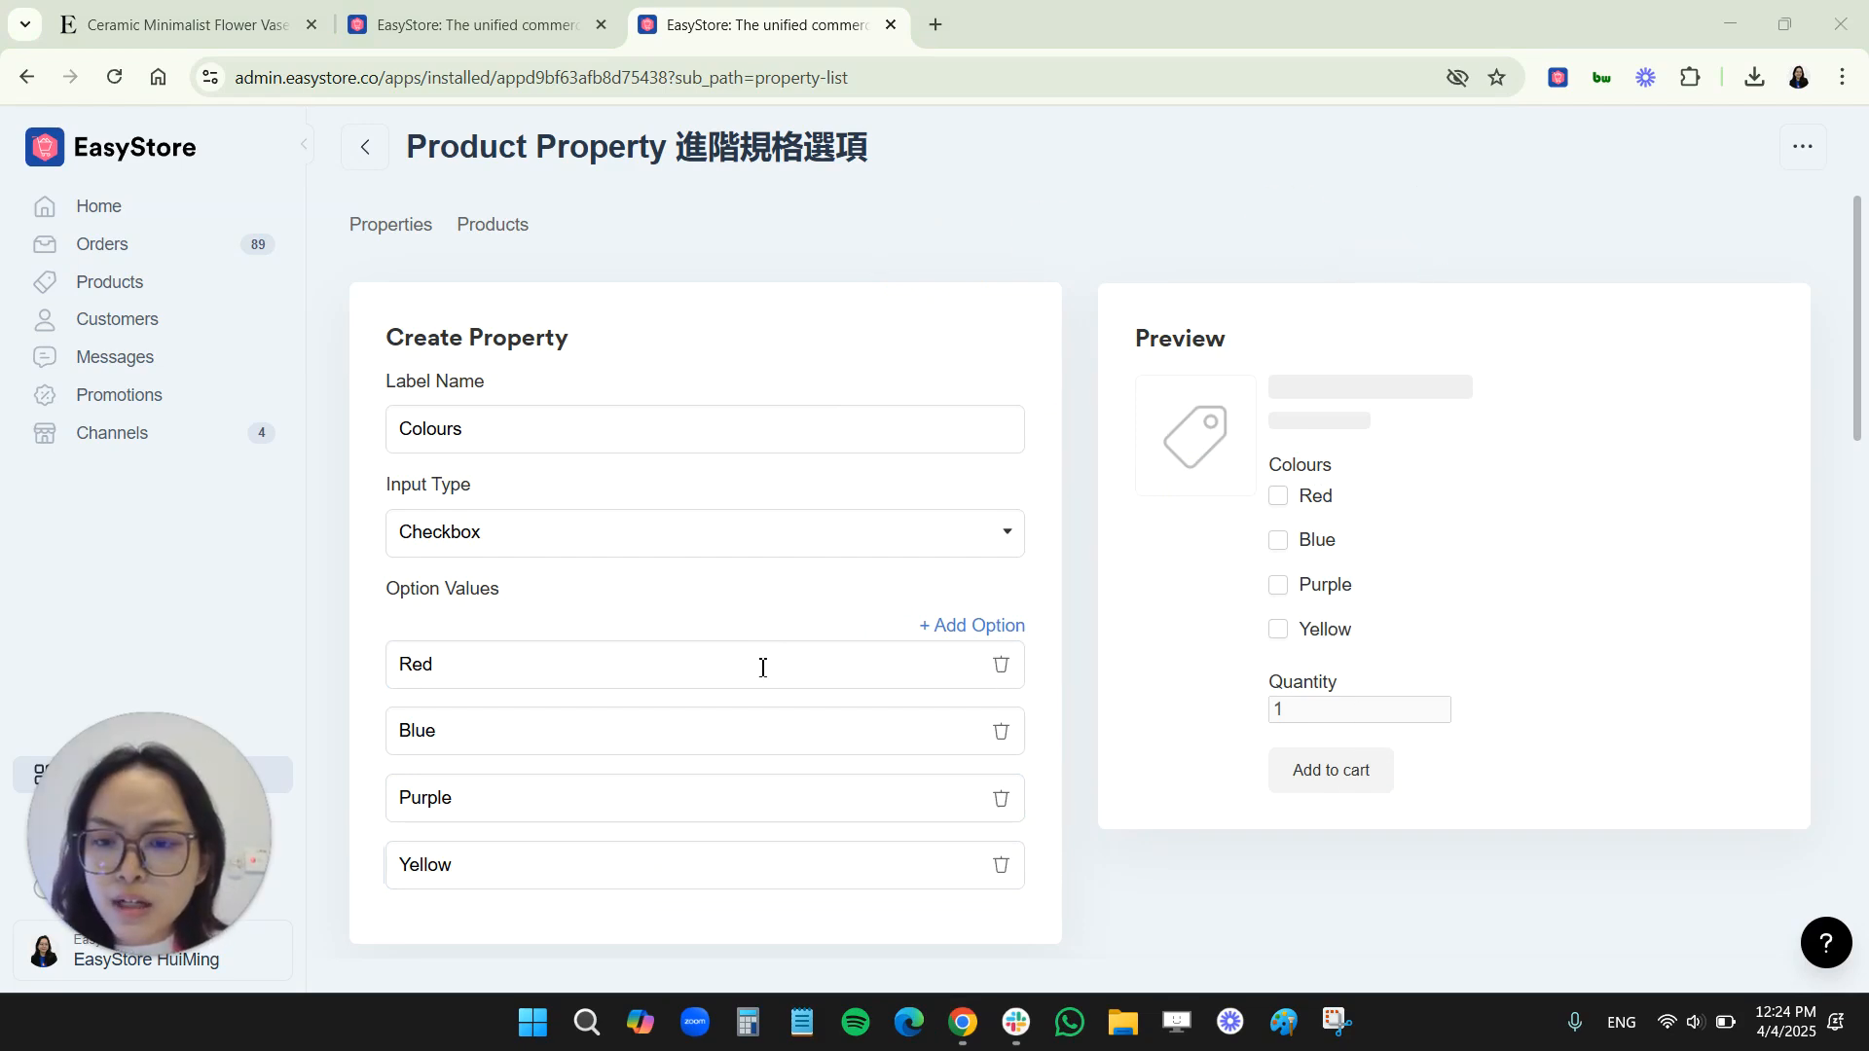
# Apply the Colours checkbox property to the Midi Shaped Planter product and save the property
pyautogui.scroll(-7, 772, 686)
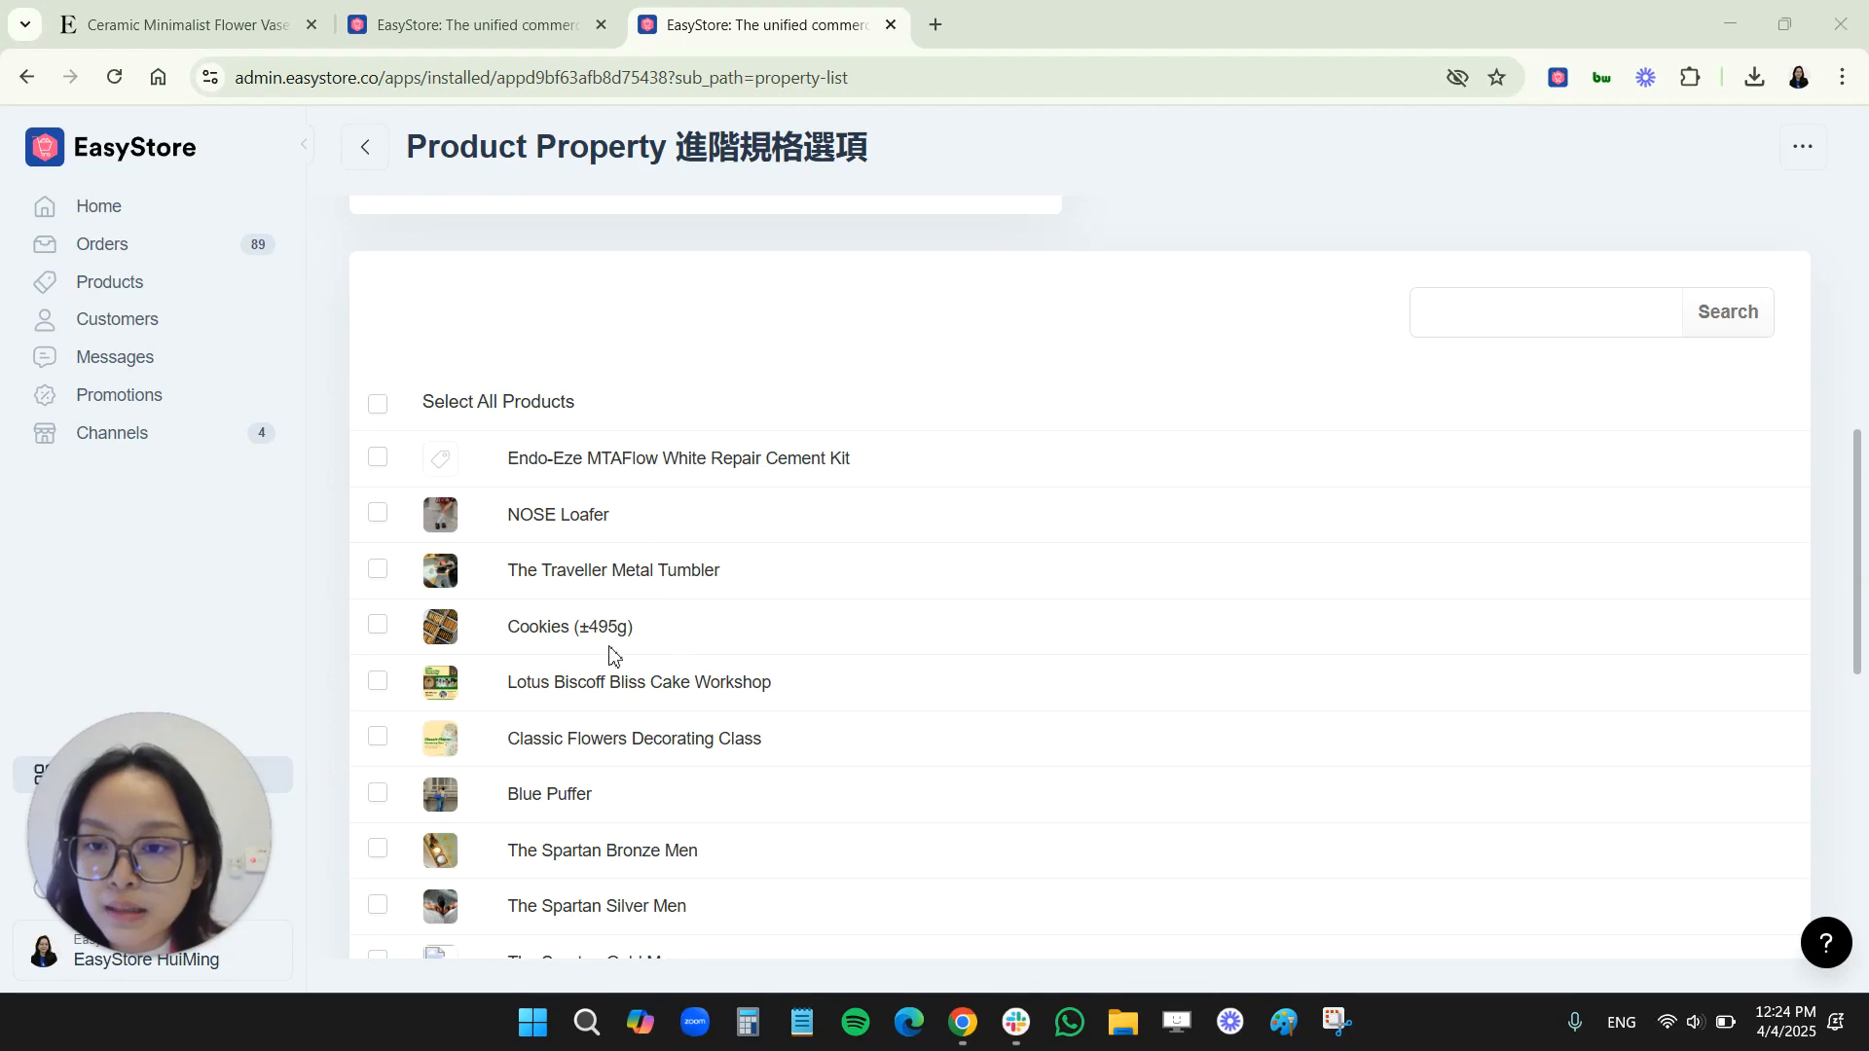
pyautogui.scroll(-6, 609, 633)
pyautogui.scroll(-1, 629, 787)
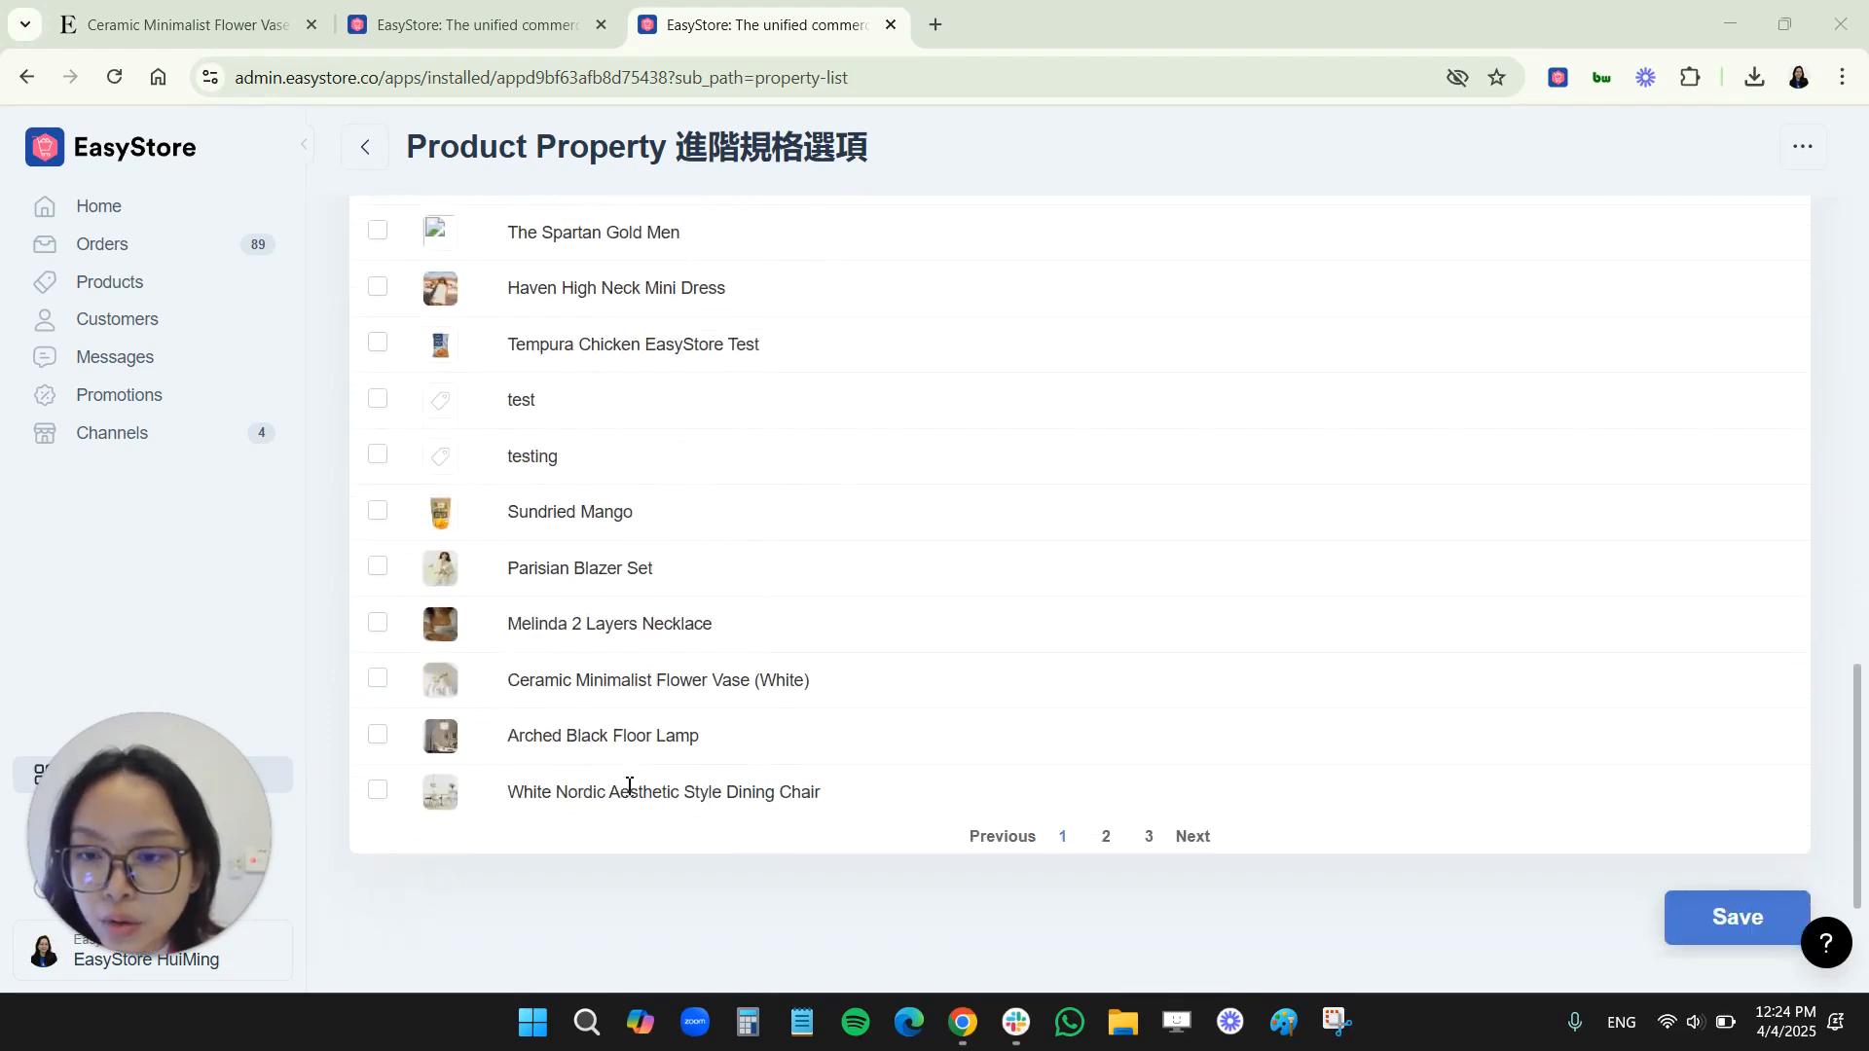
pyautogui.scroll(-6, 597, 734)
pyautogui.click(377, 661)
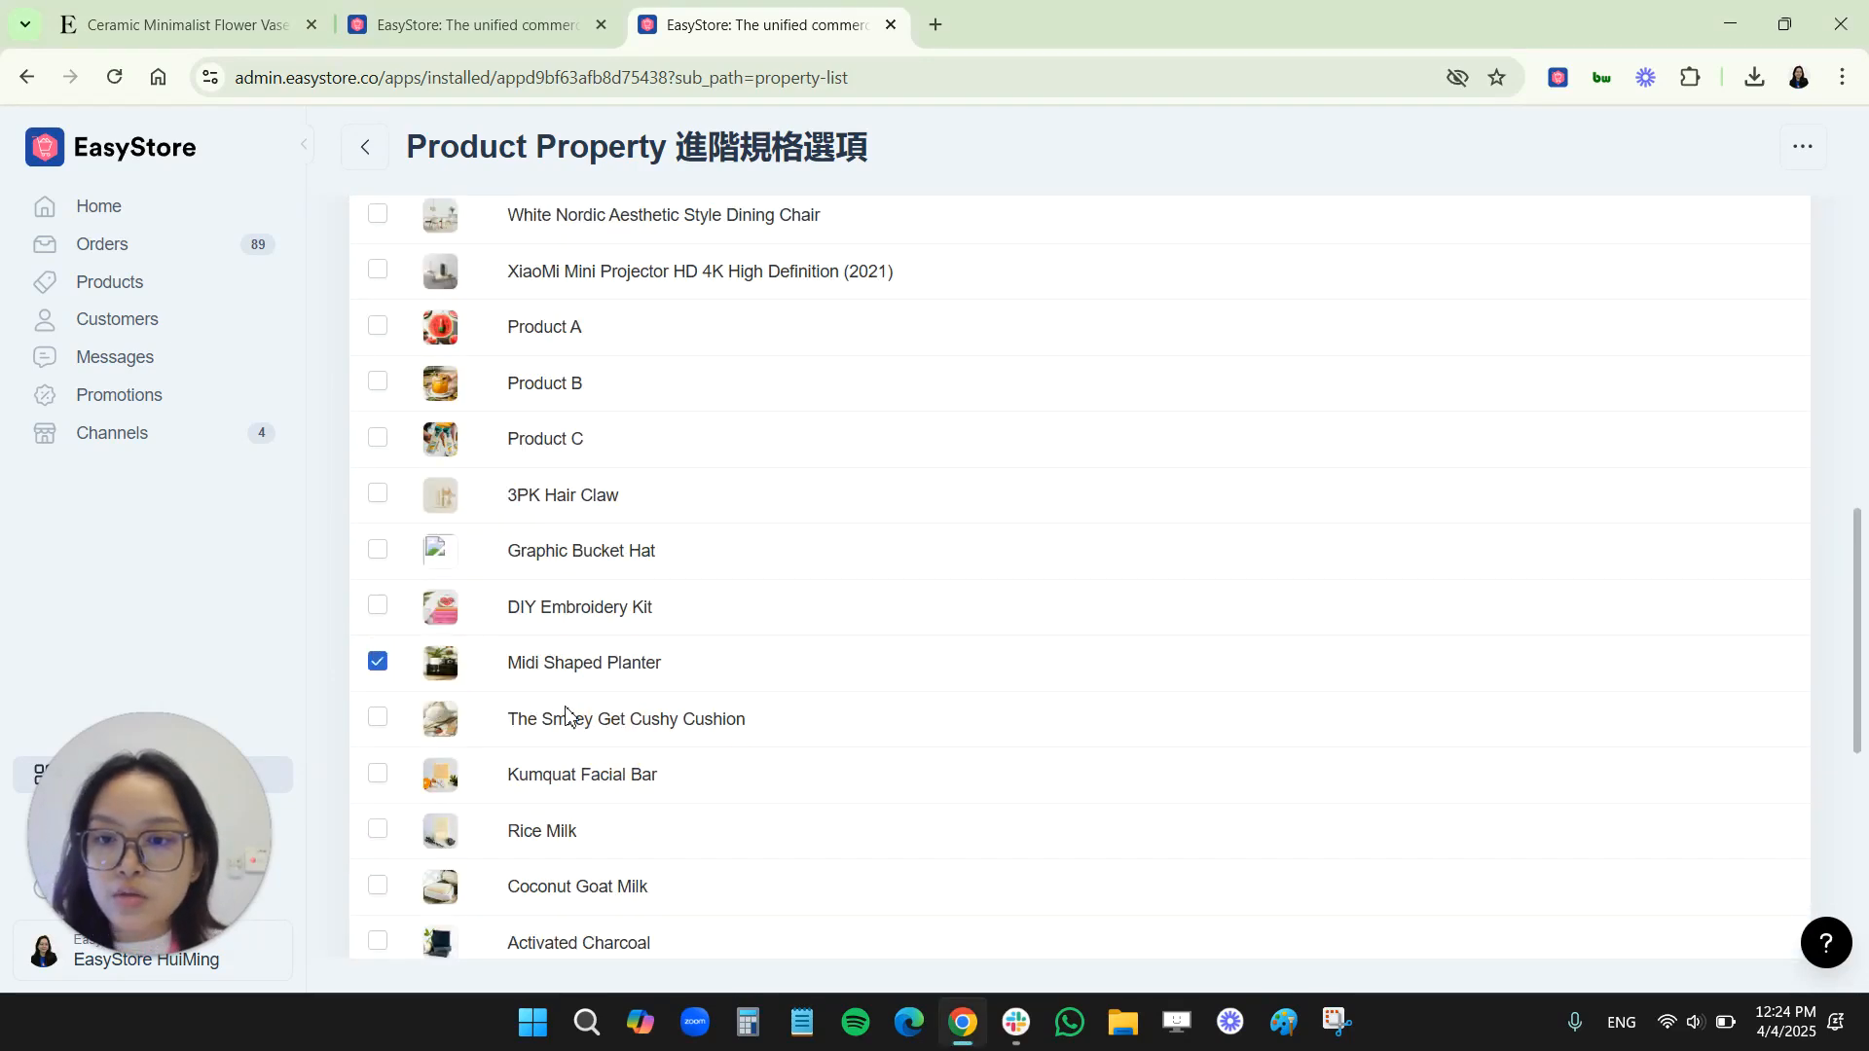
pyautogui.scroll(-5, 814, 784)
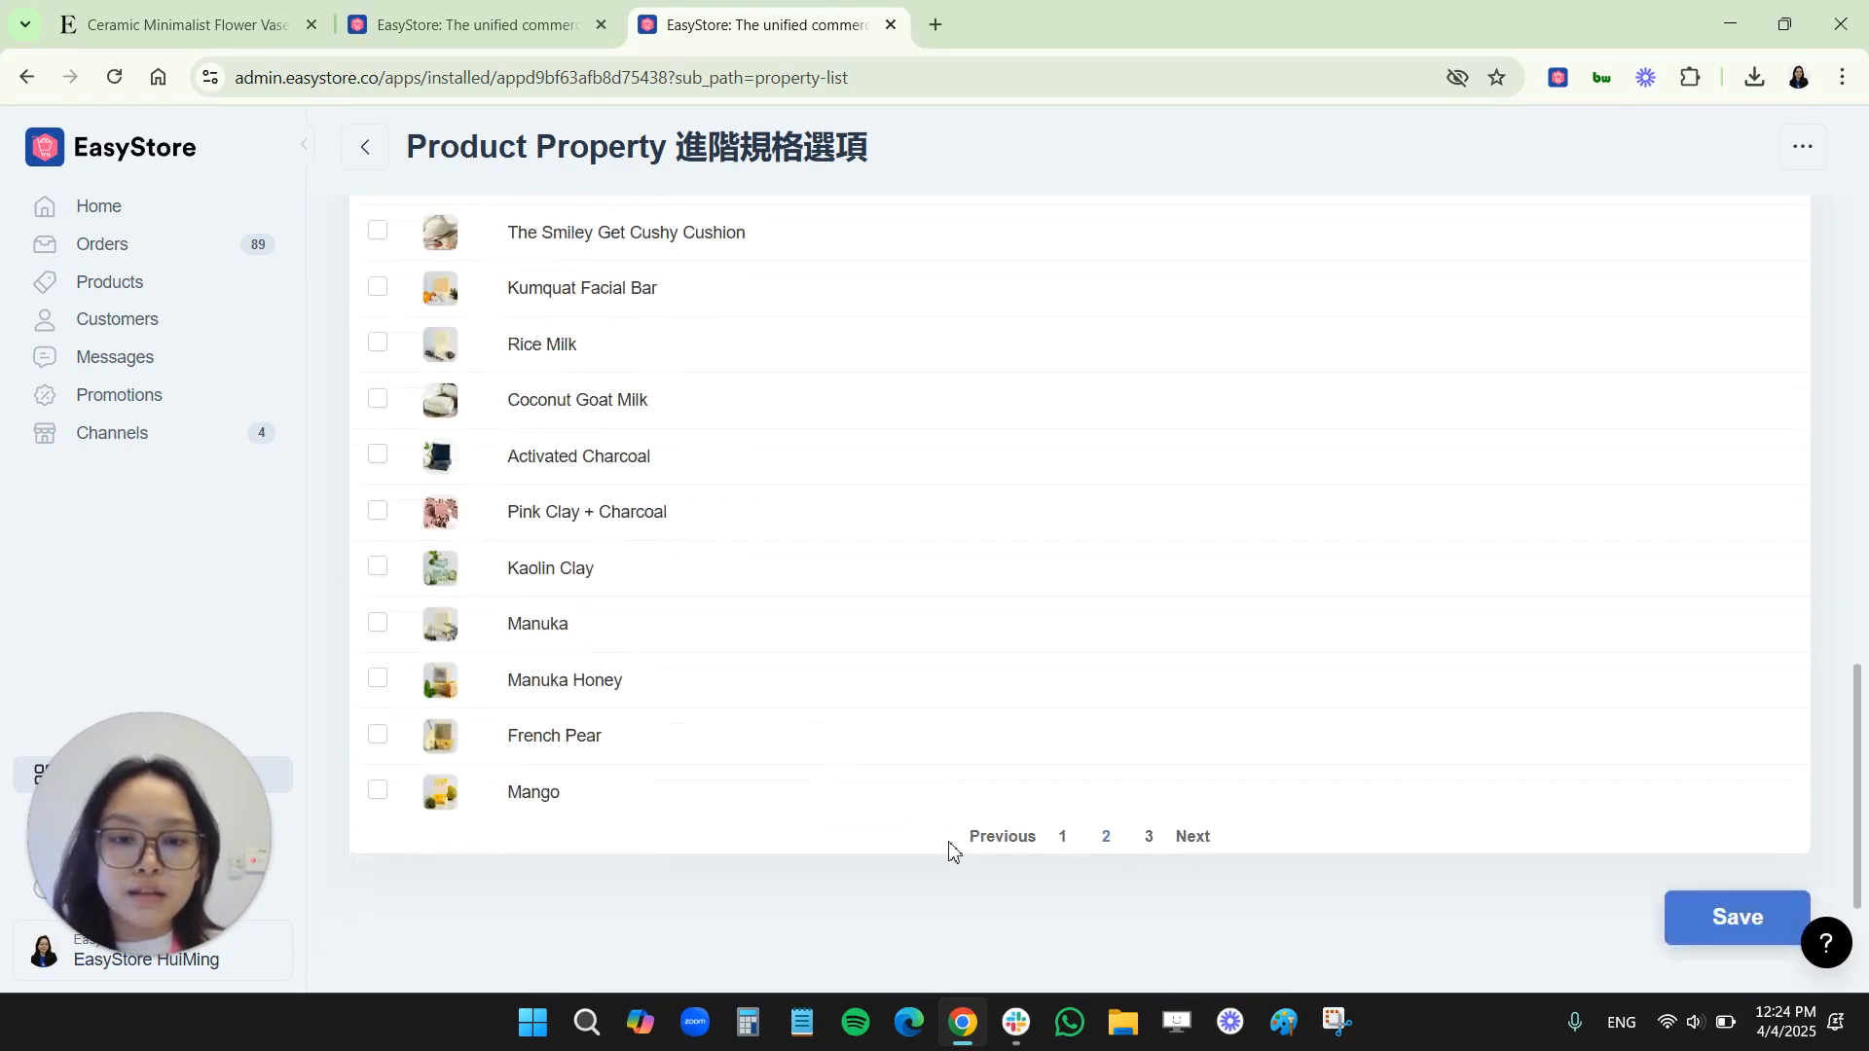
pyautogui.click(1723, 918)
# Open the Midi Shaped Planter's storefront page from the Exclusively from Typo collection and test the Red and Blue checkboxes
pyautogui.click(185, 24)
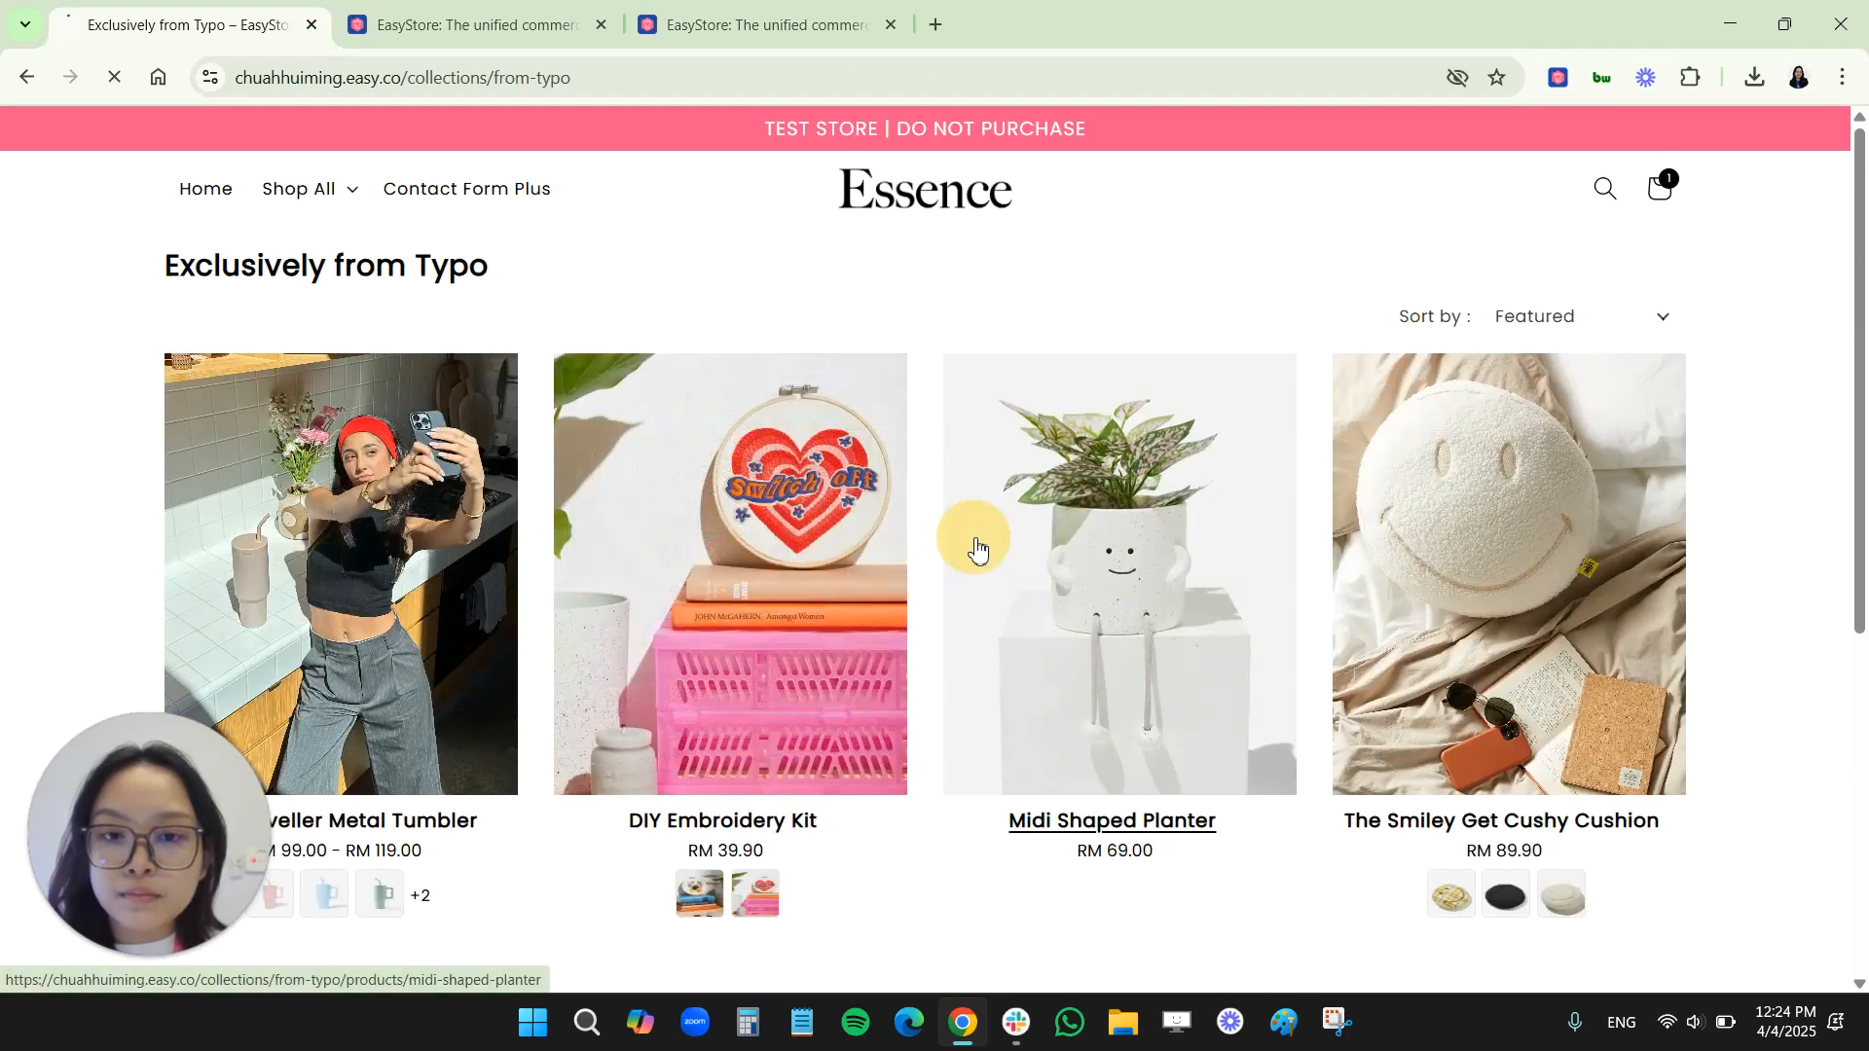
pyautogui.click(972, 542)
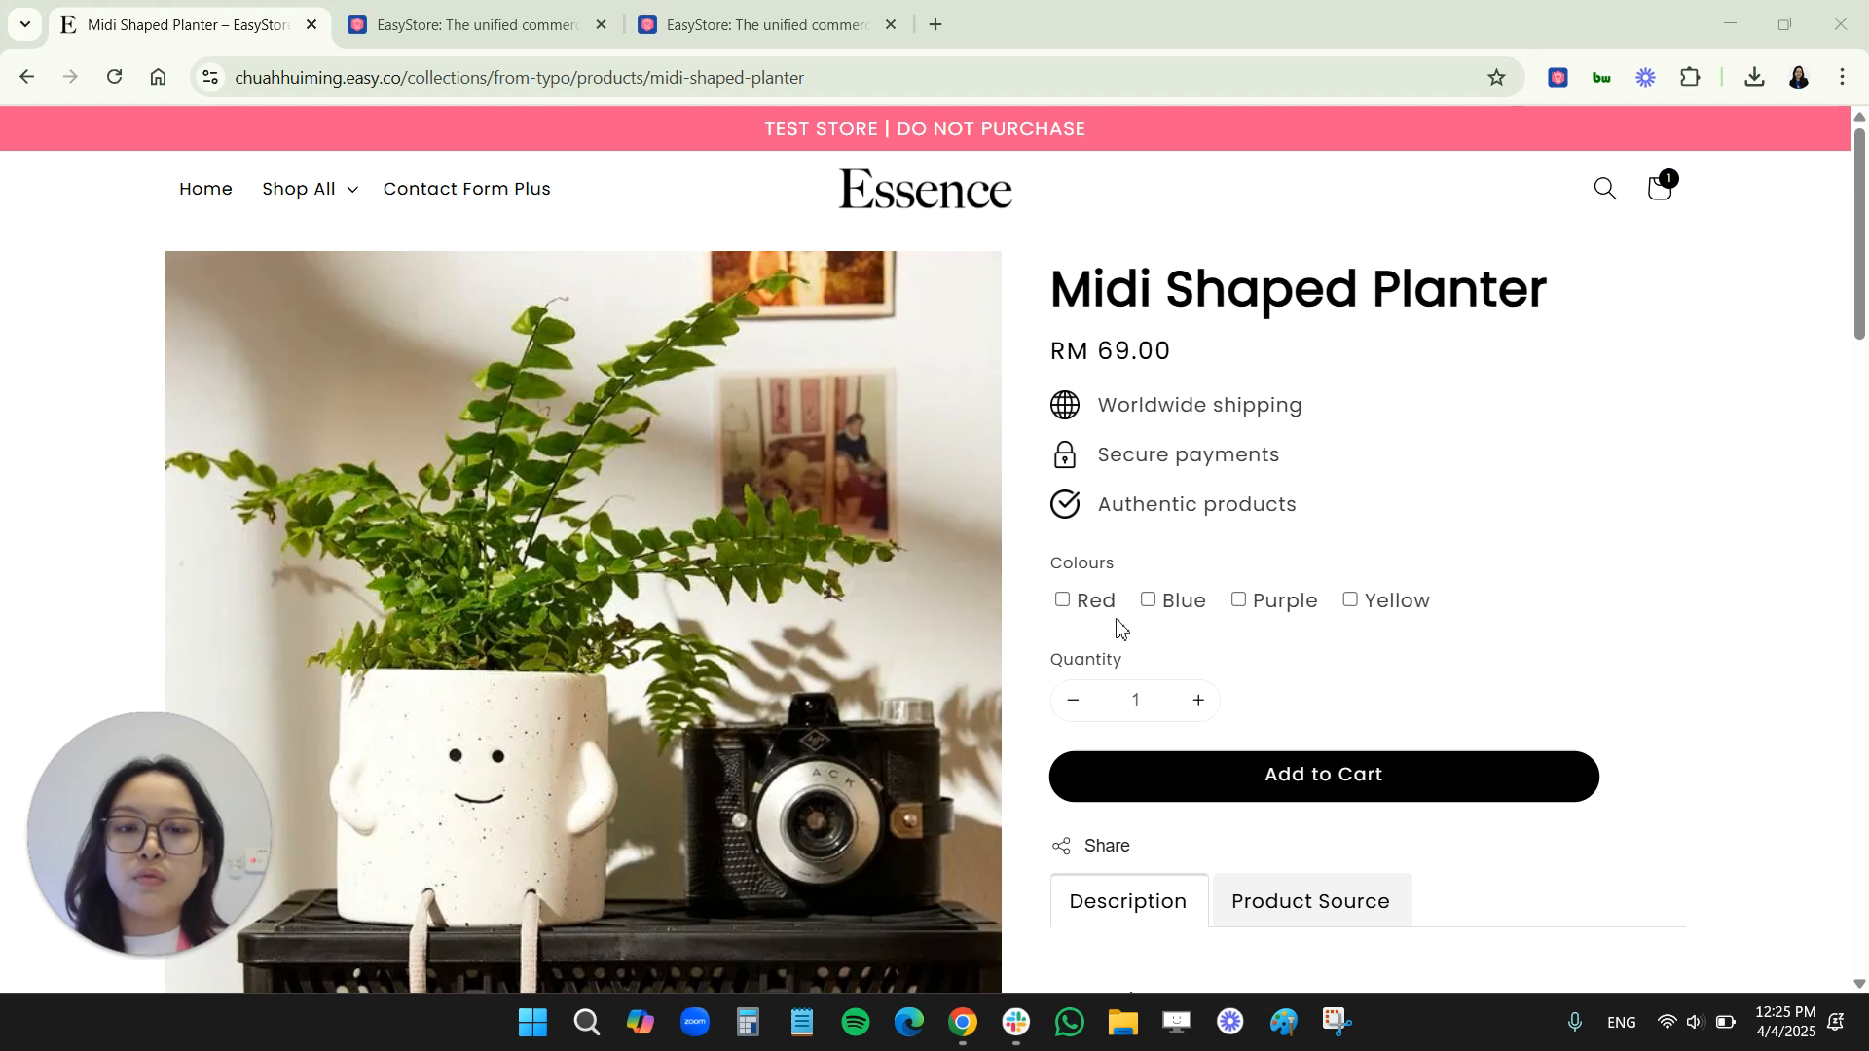
pyautogui.click(1062, 600)
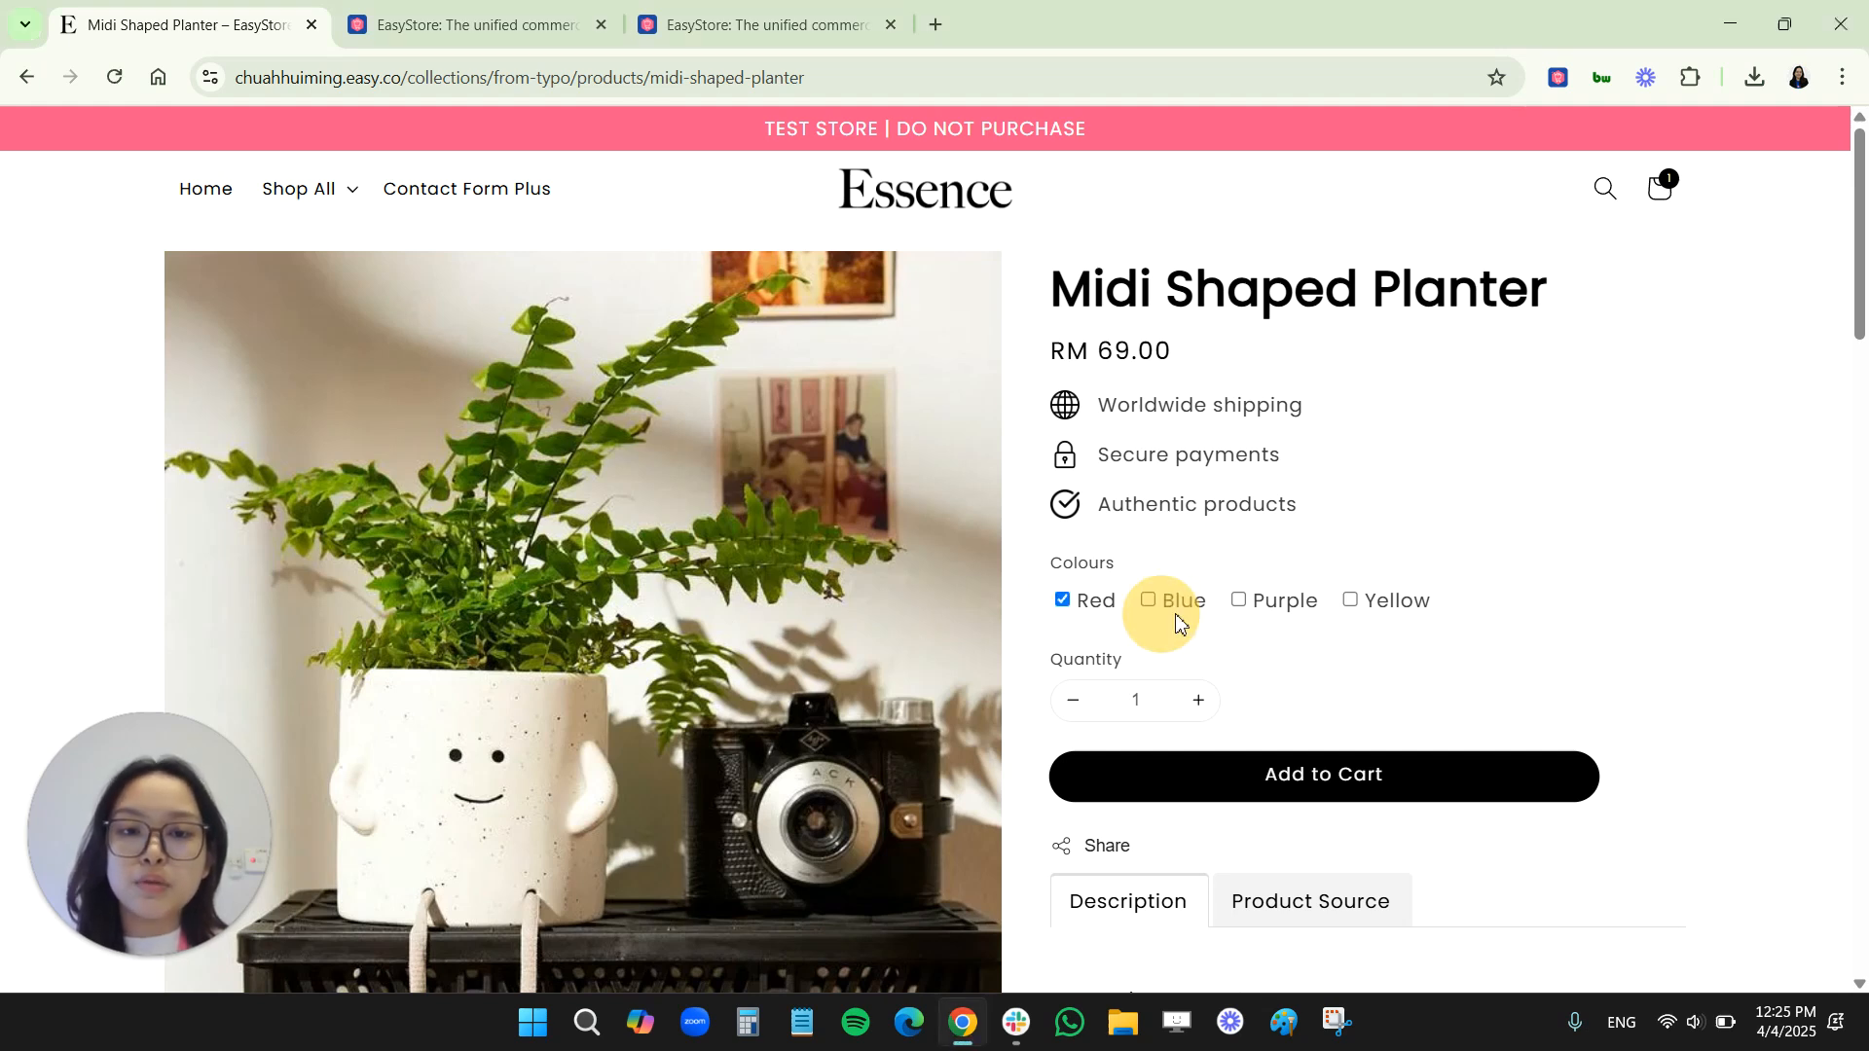
pyautogui.click(1149, 601)
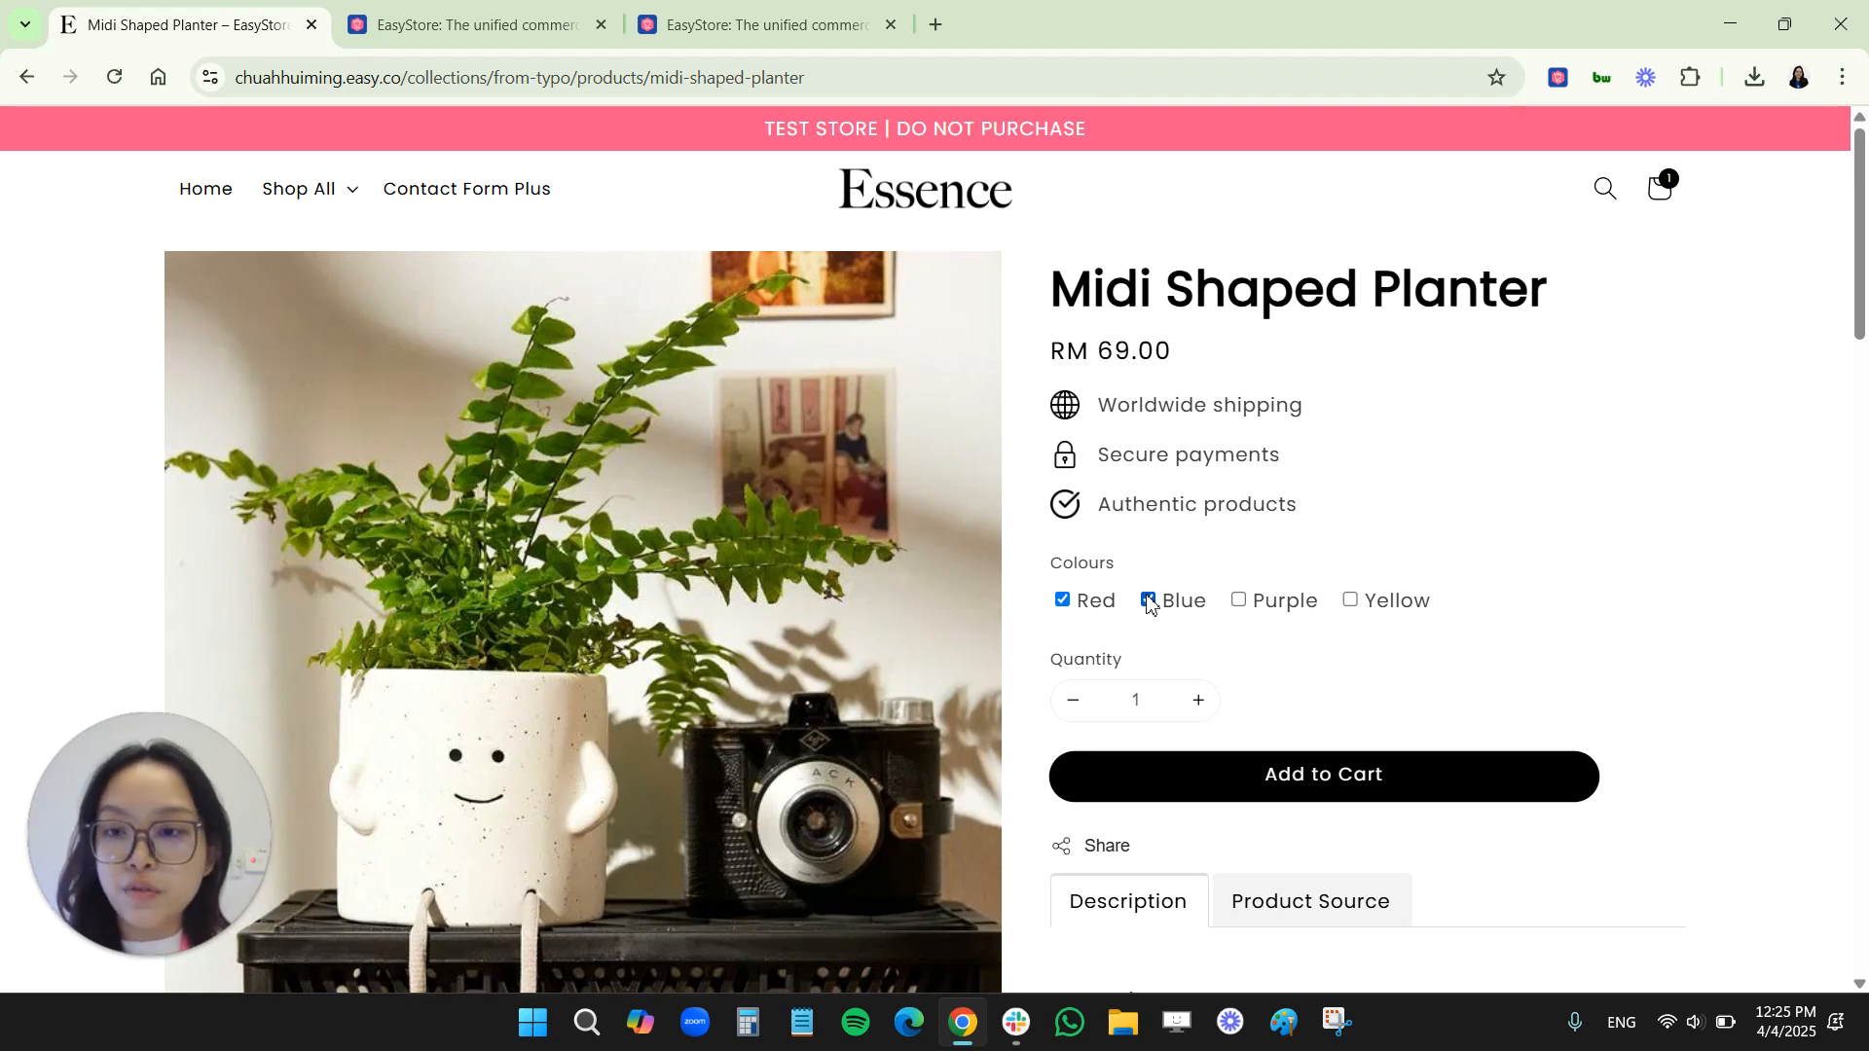
pyautogui.click(1148, 600)
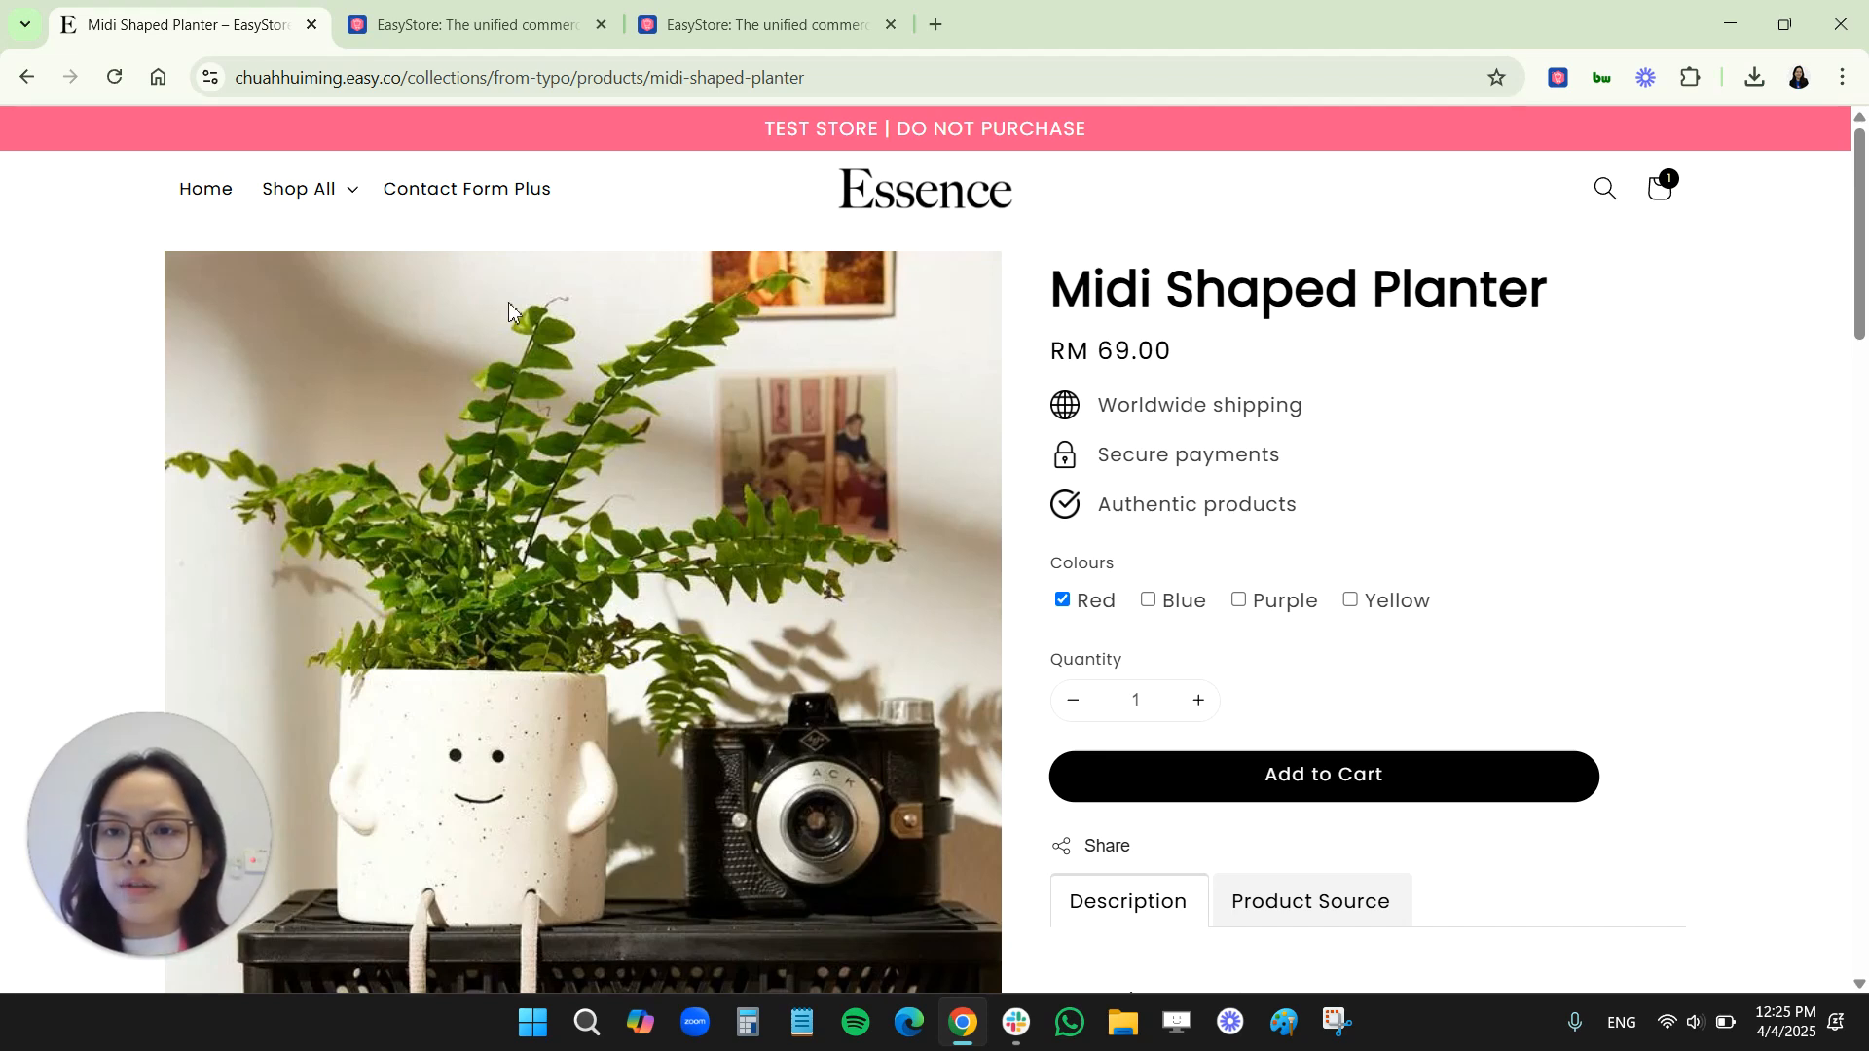
# Return to the Product Property app and start a new property with input type Attachment and the label "Upload Your Image Here"
pyautogui.click(779, 25)
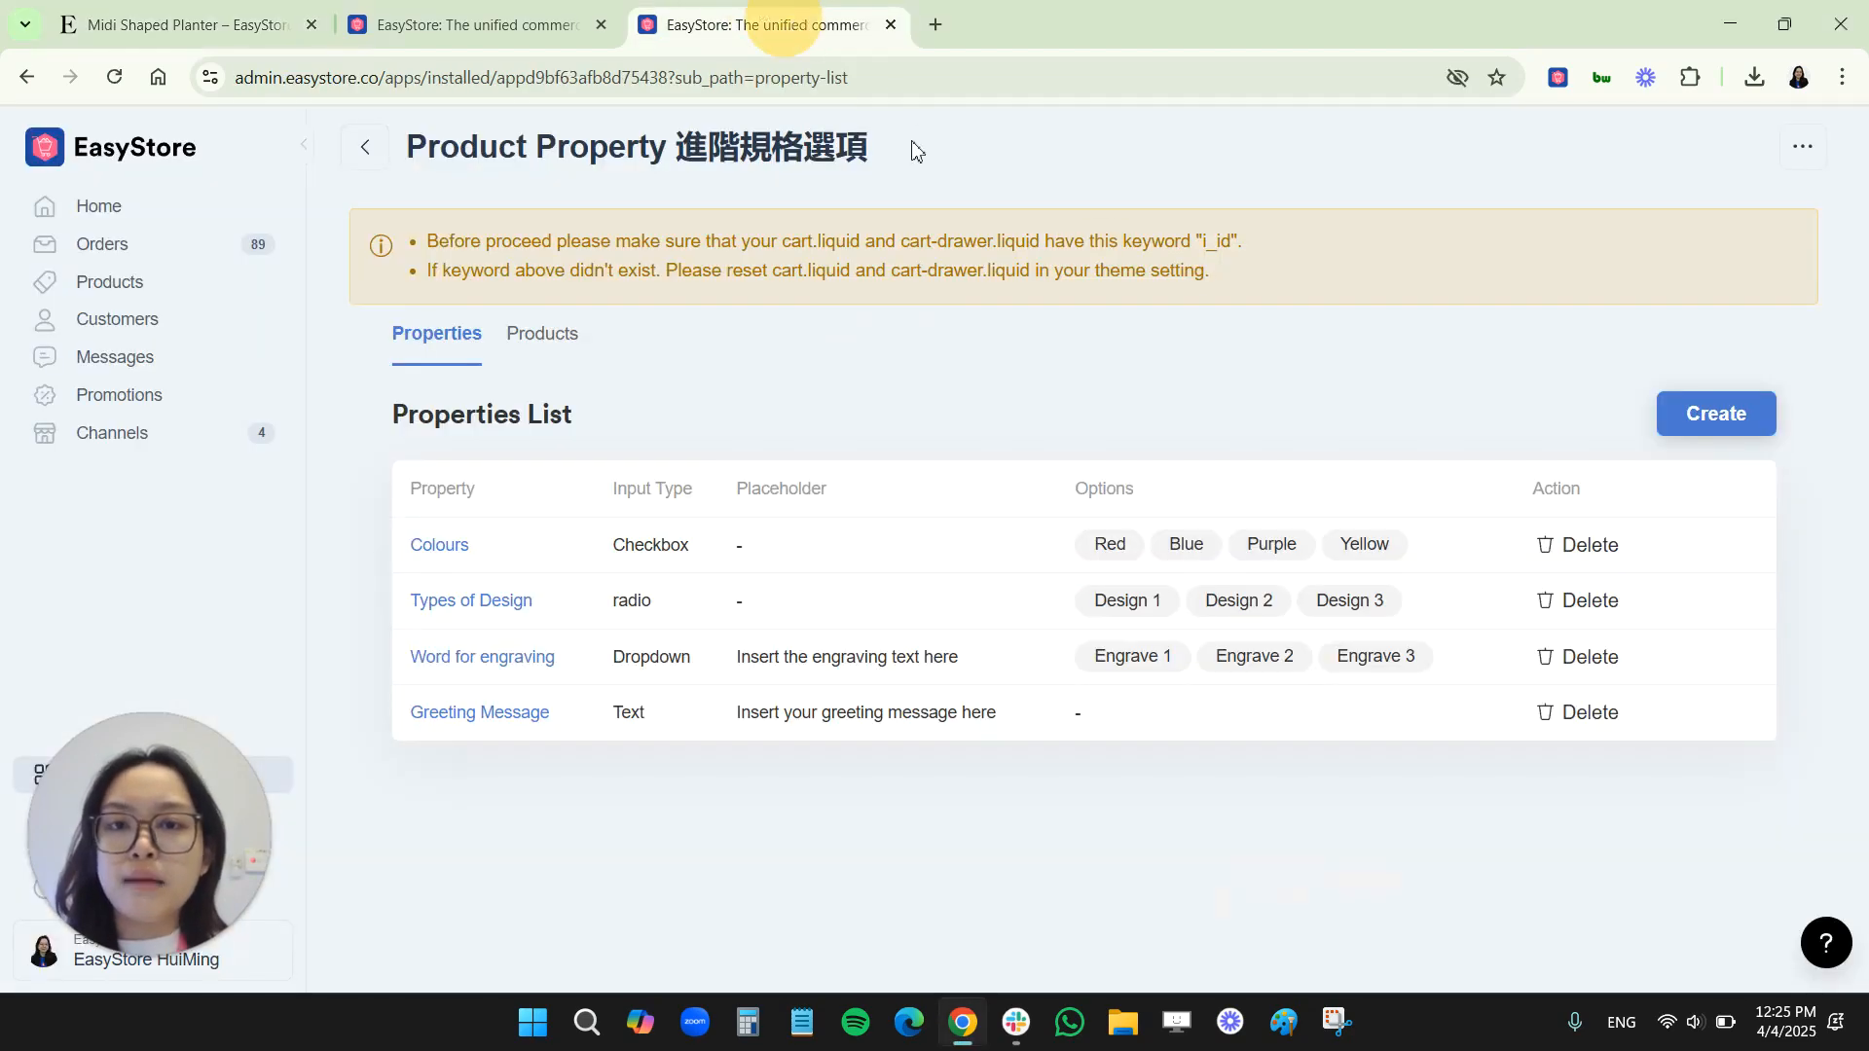
pyautogui.click(1711, 416)
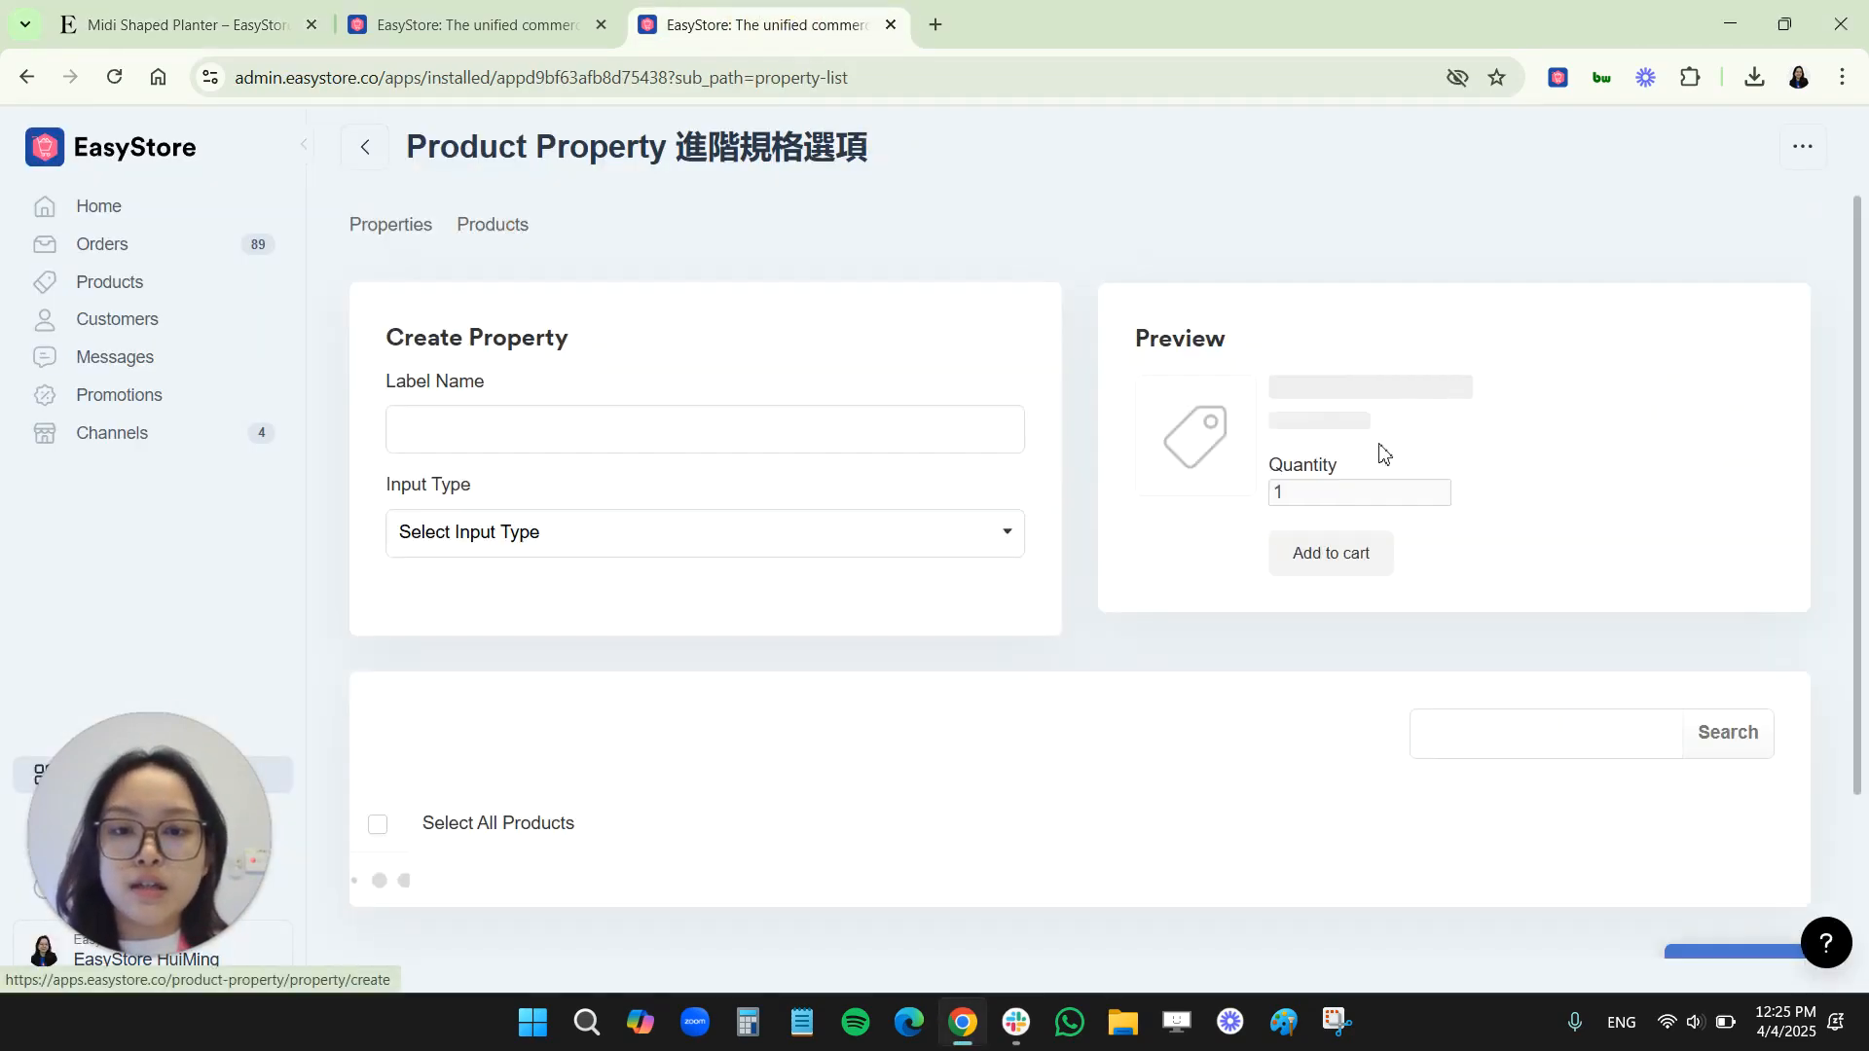
pyautogui.click(487, 541)
pyautogui.click(487, 699)
pyautogui.click(489, 438)
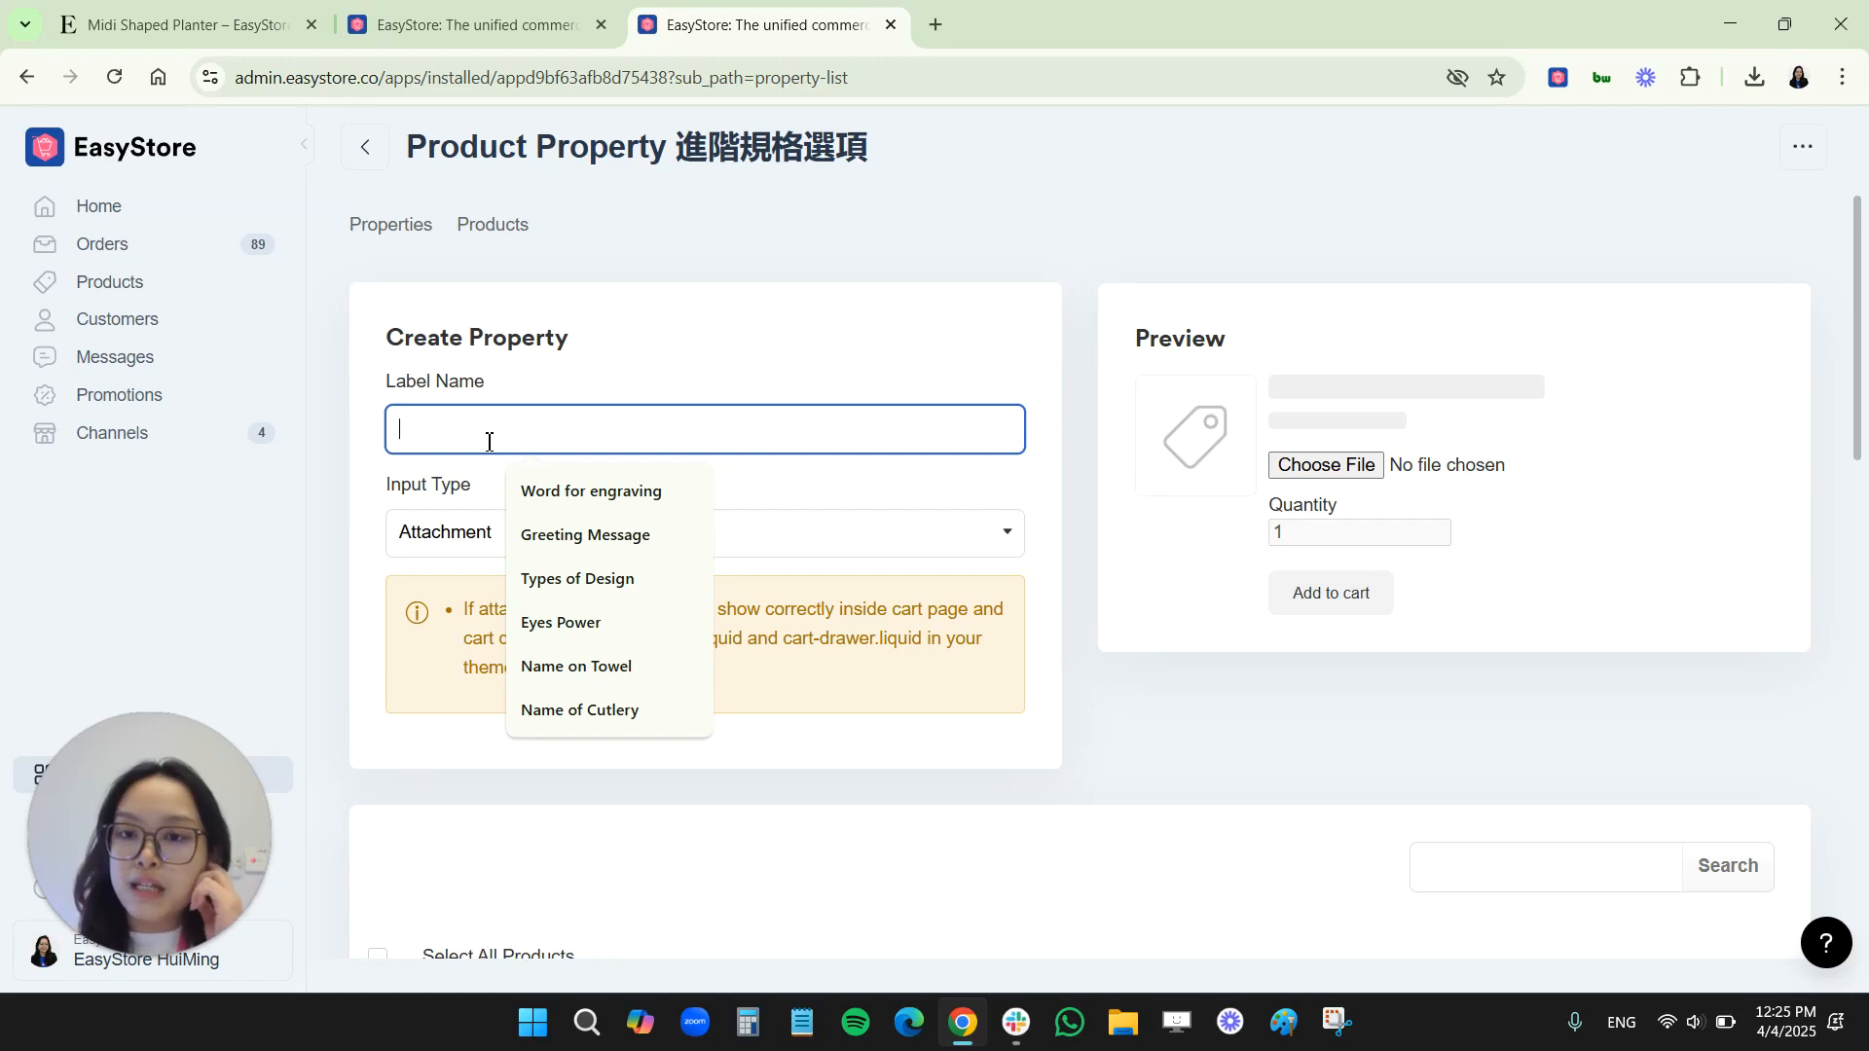
pyautogui.write('Uplo')
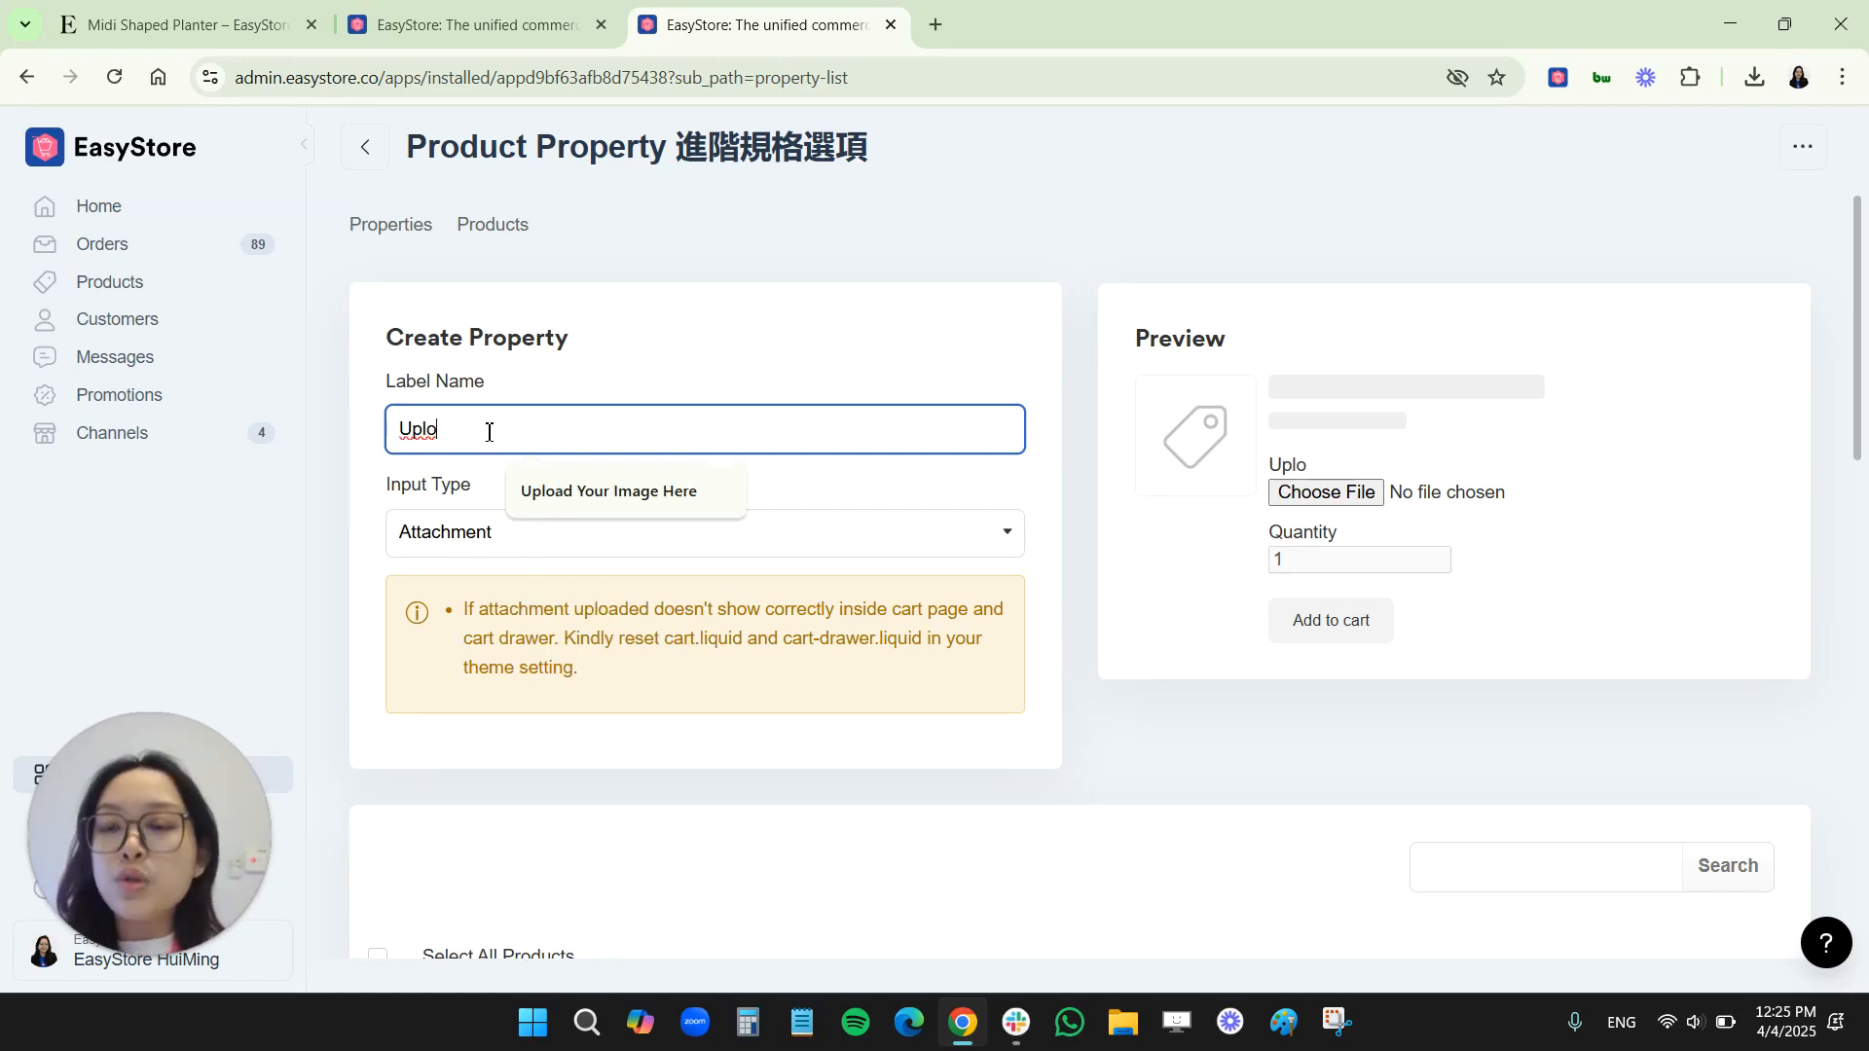
pyautogui.write('ad your')
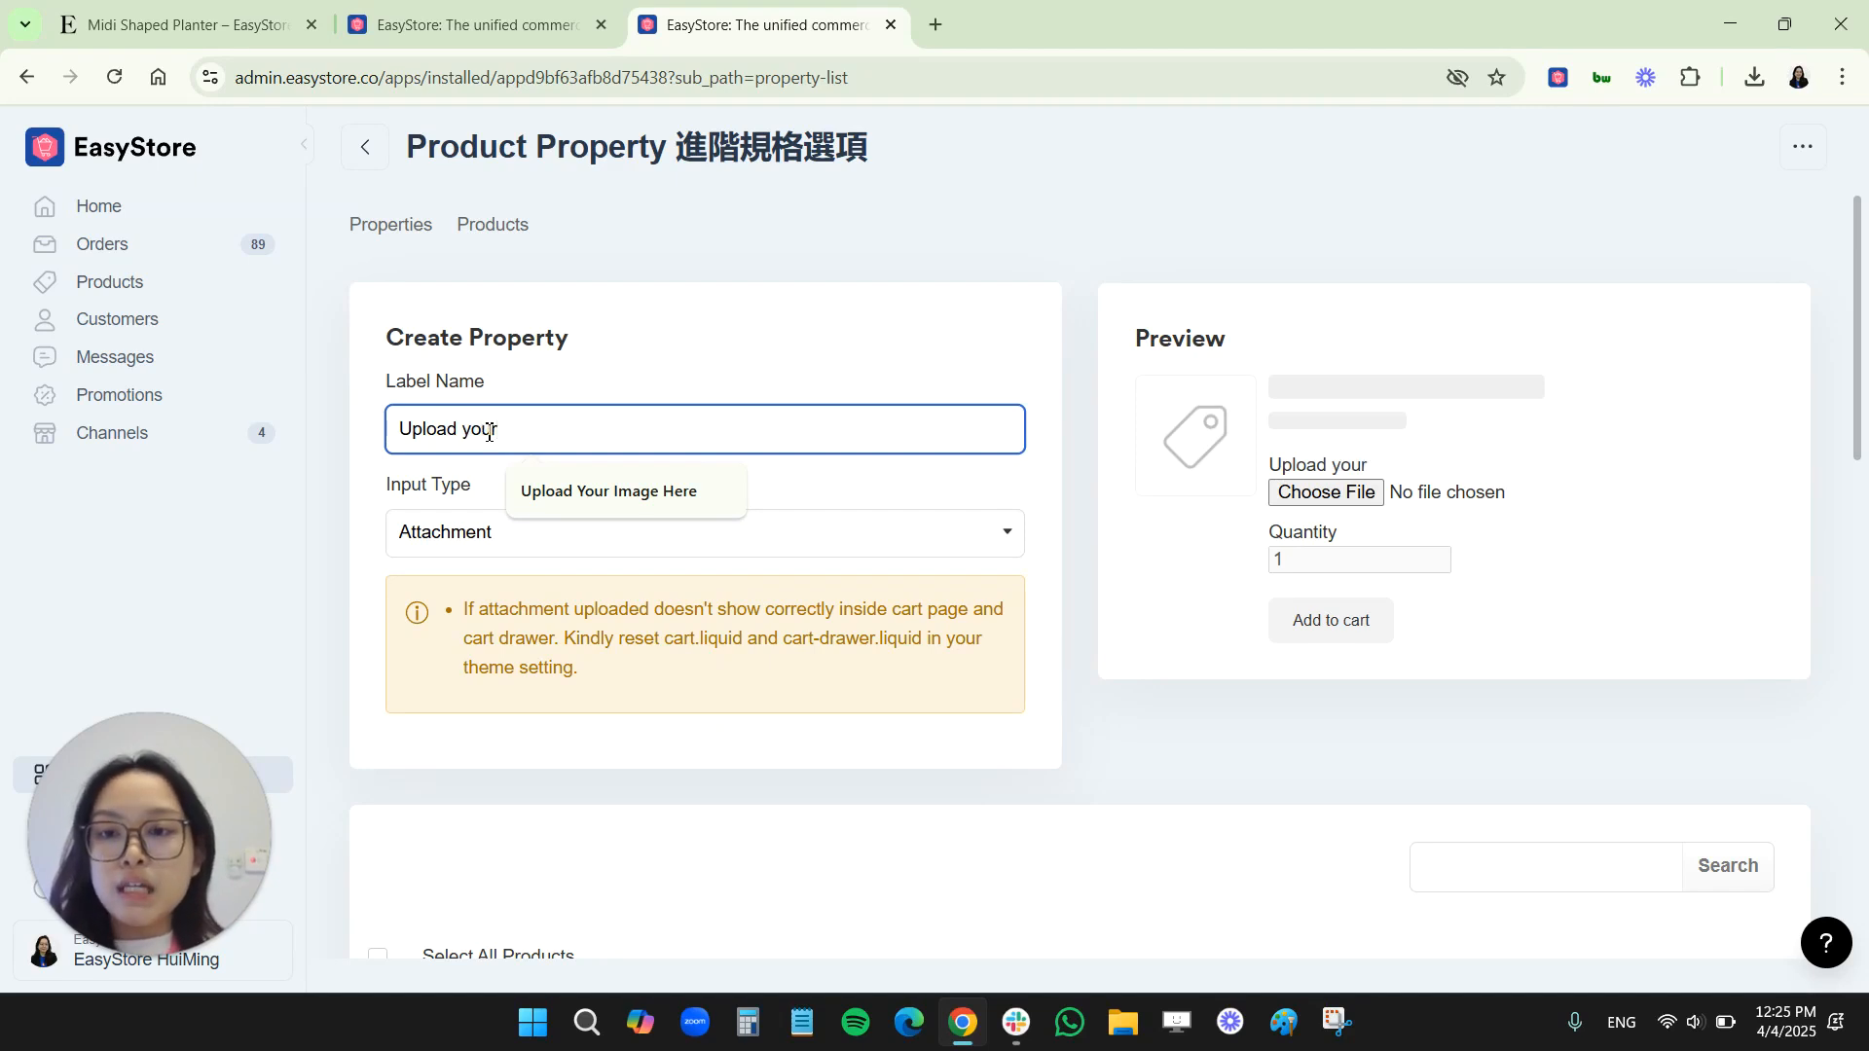
pyautogui.click(608, 491)
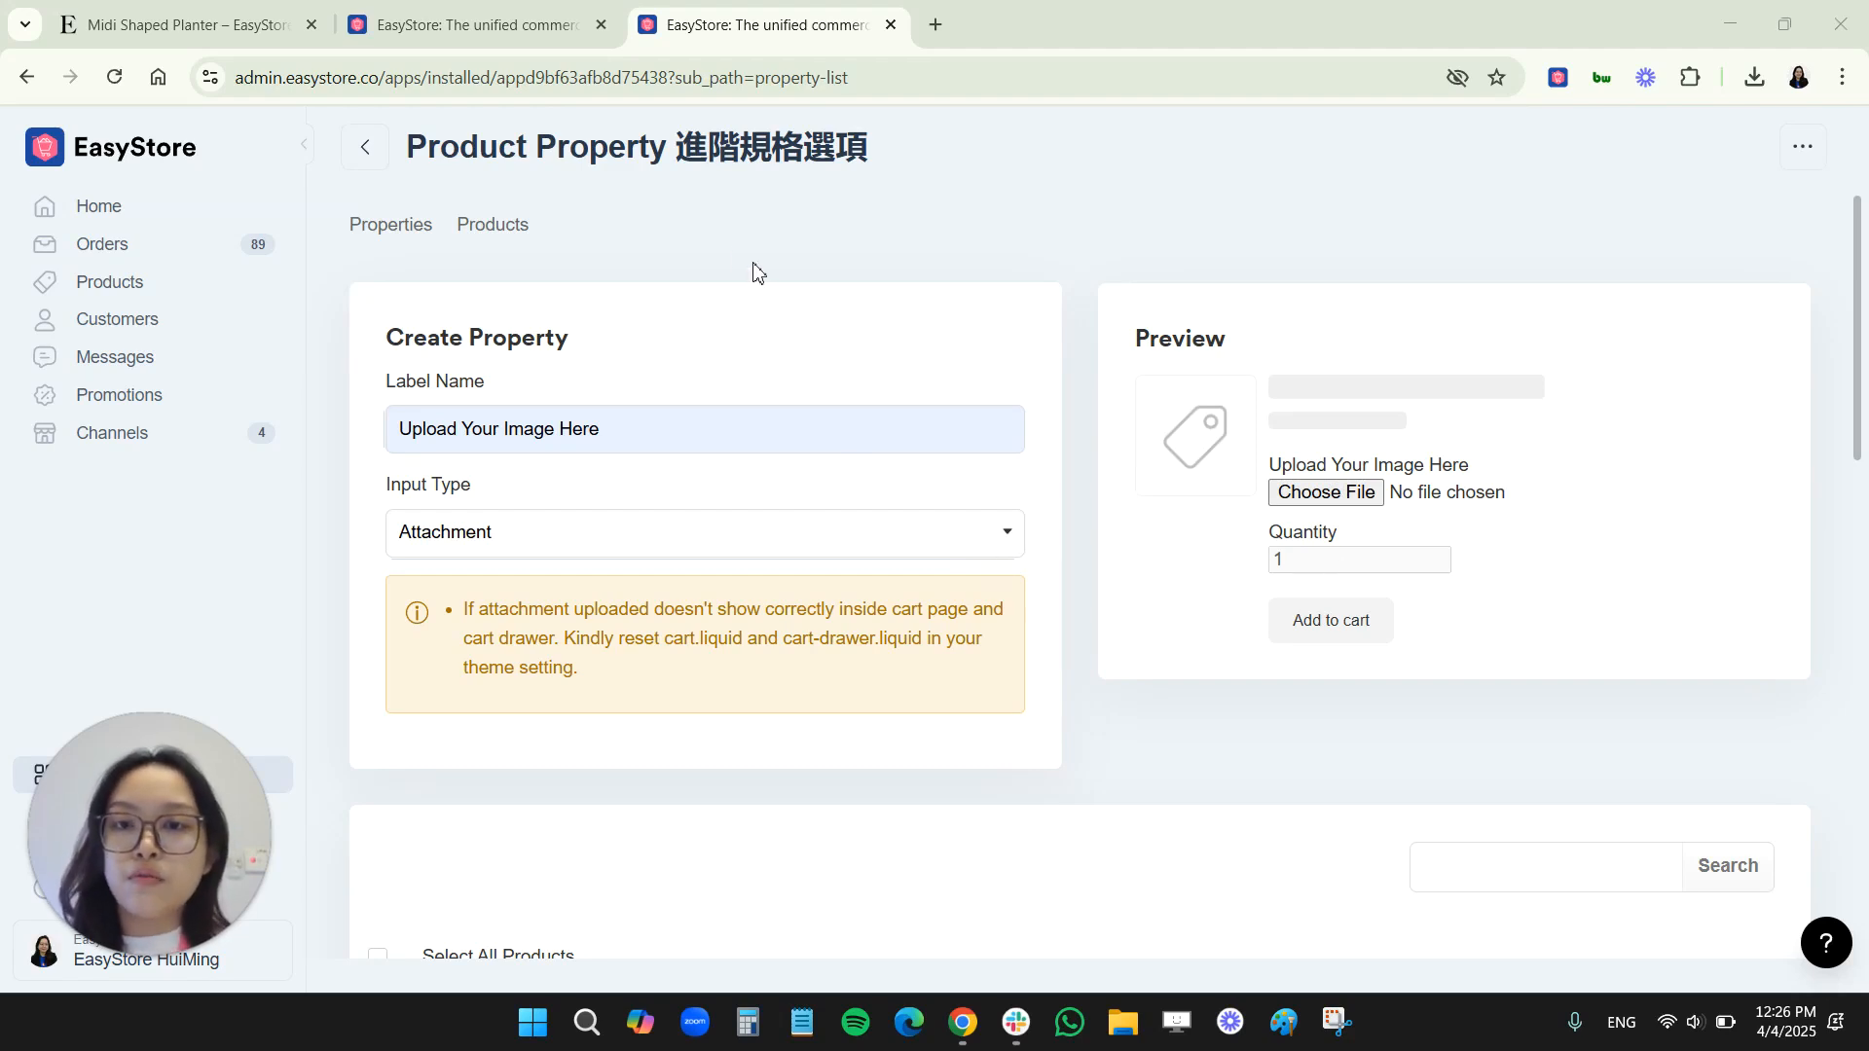
# Apply the image upload property to the DIY Embroidery Kit product and save the property
pyautogui.scroll(-3, 721, 681)
pyautogui.scroll(-5, 721, 681)
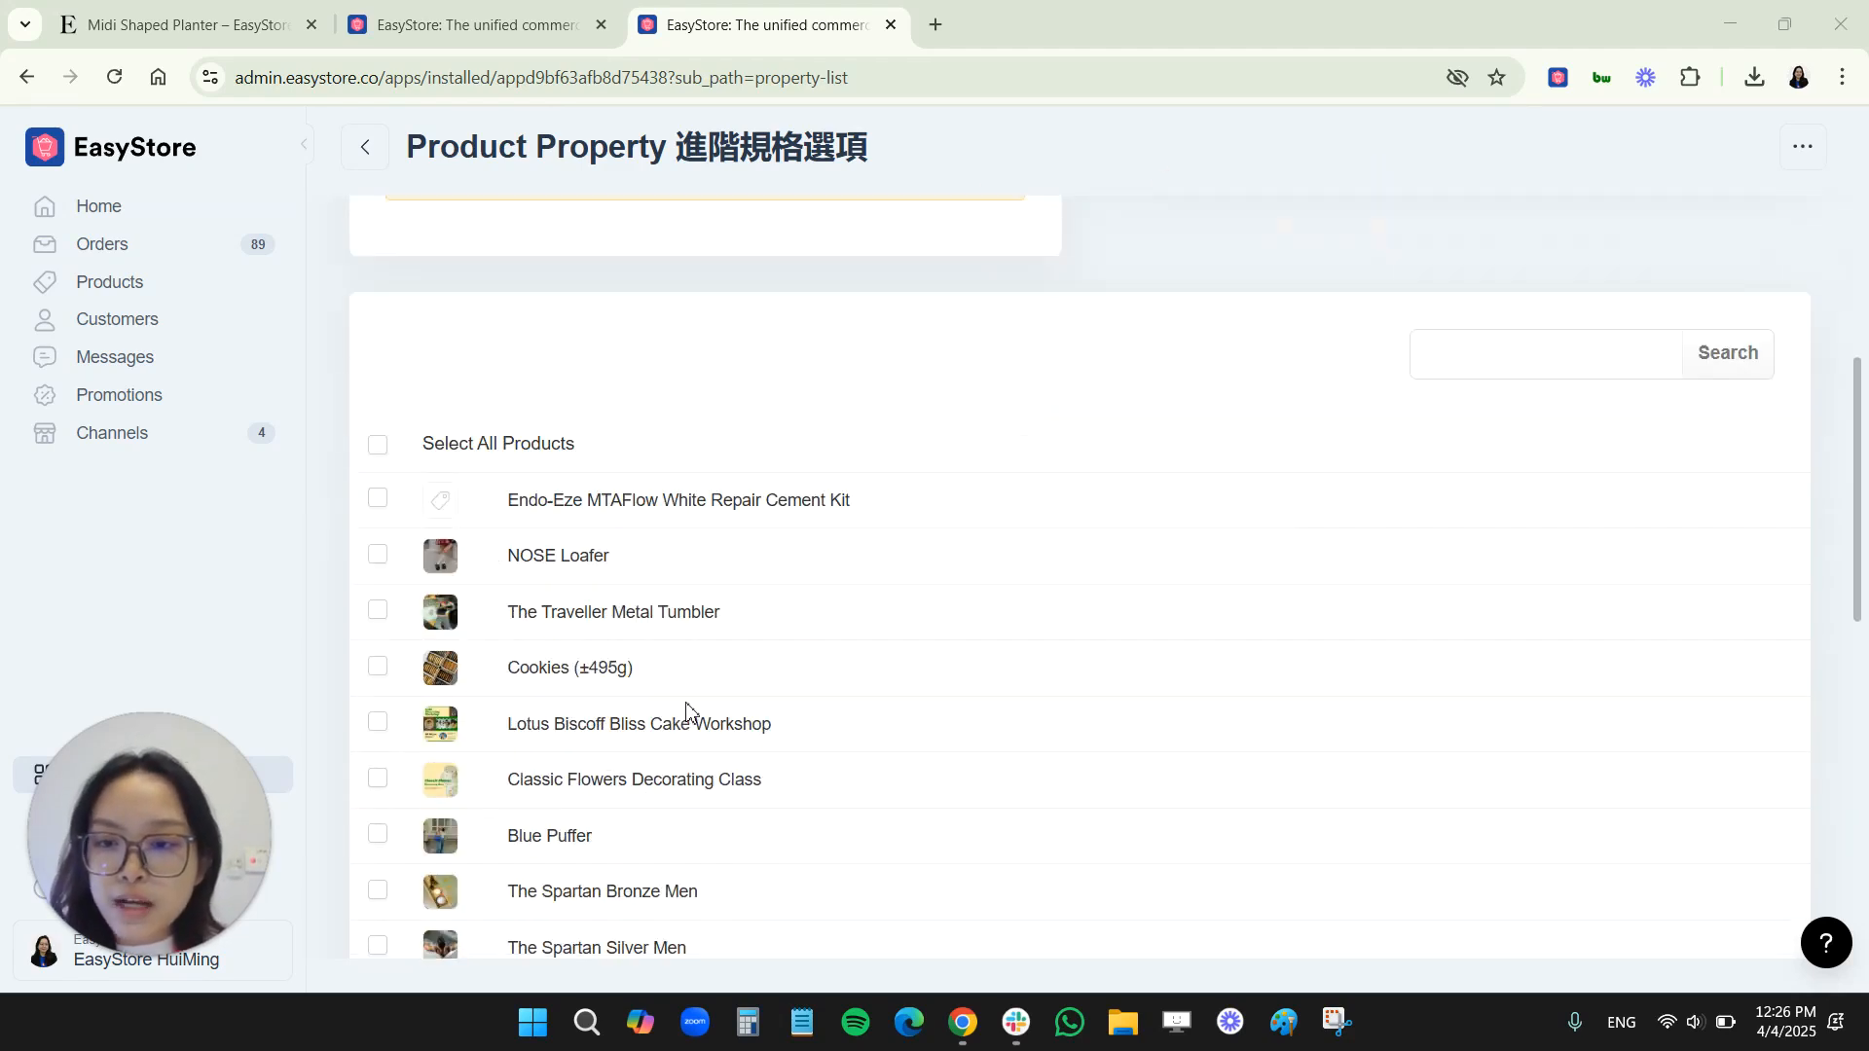
pyautogui.scroll(-4, 686, 710)
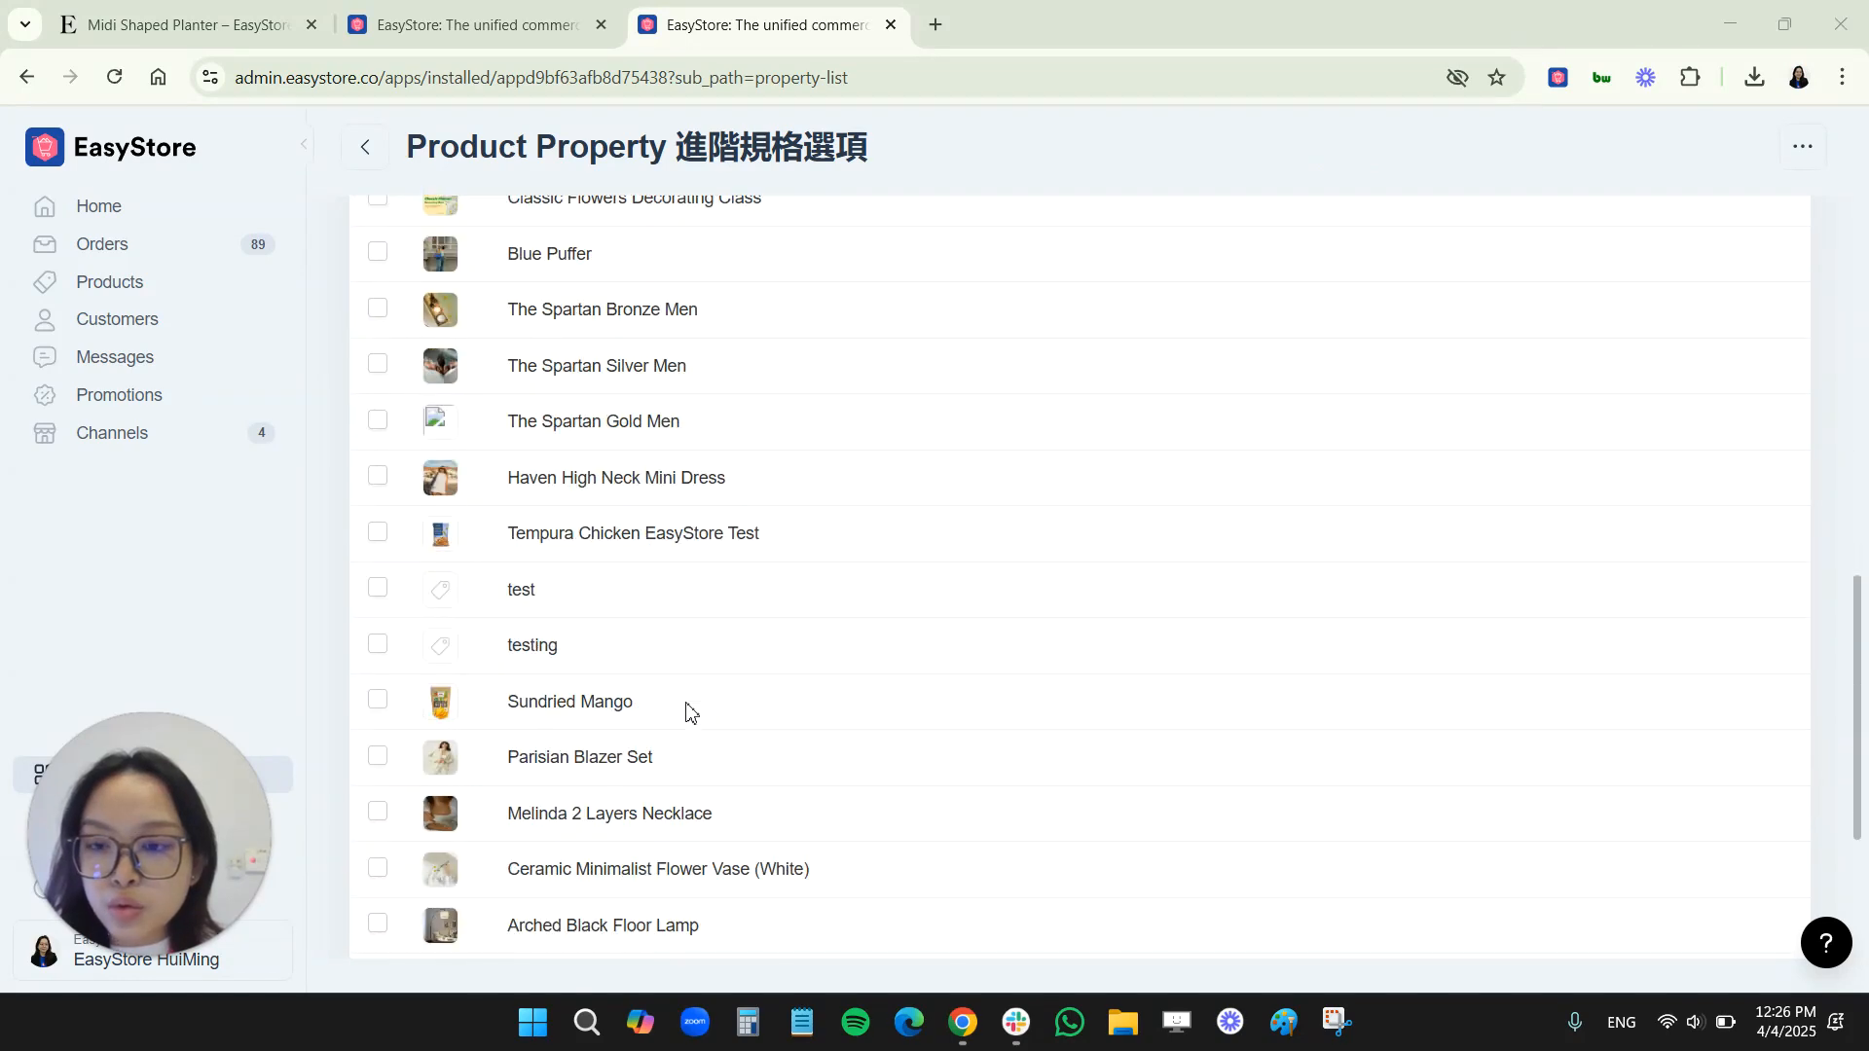
pyautogui.scroll(-1, 687, 711)
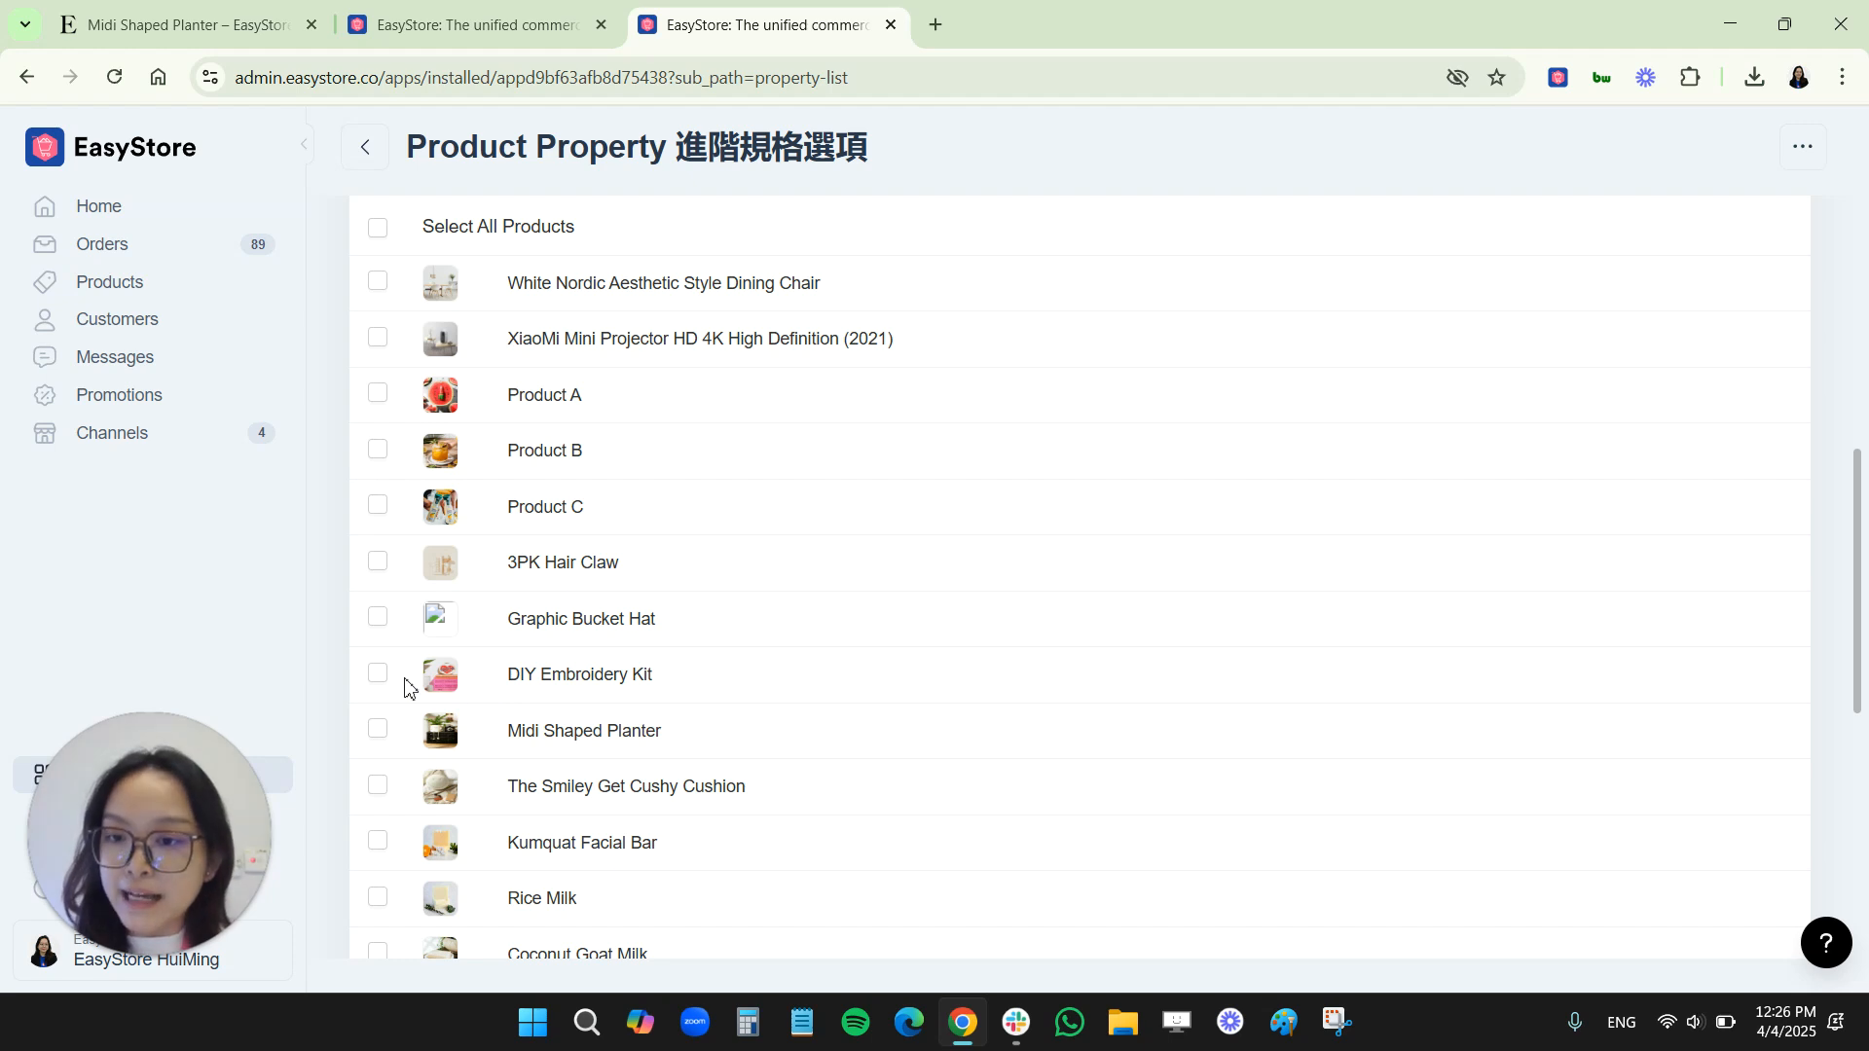
pyautogui.click(378, 673)
pyautogui.scroll(-6, 1197, 934)
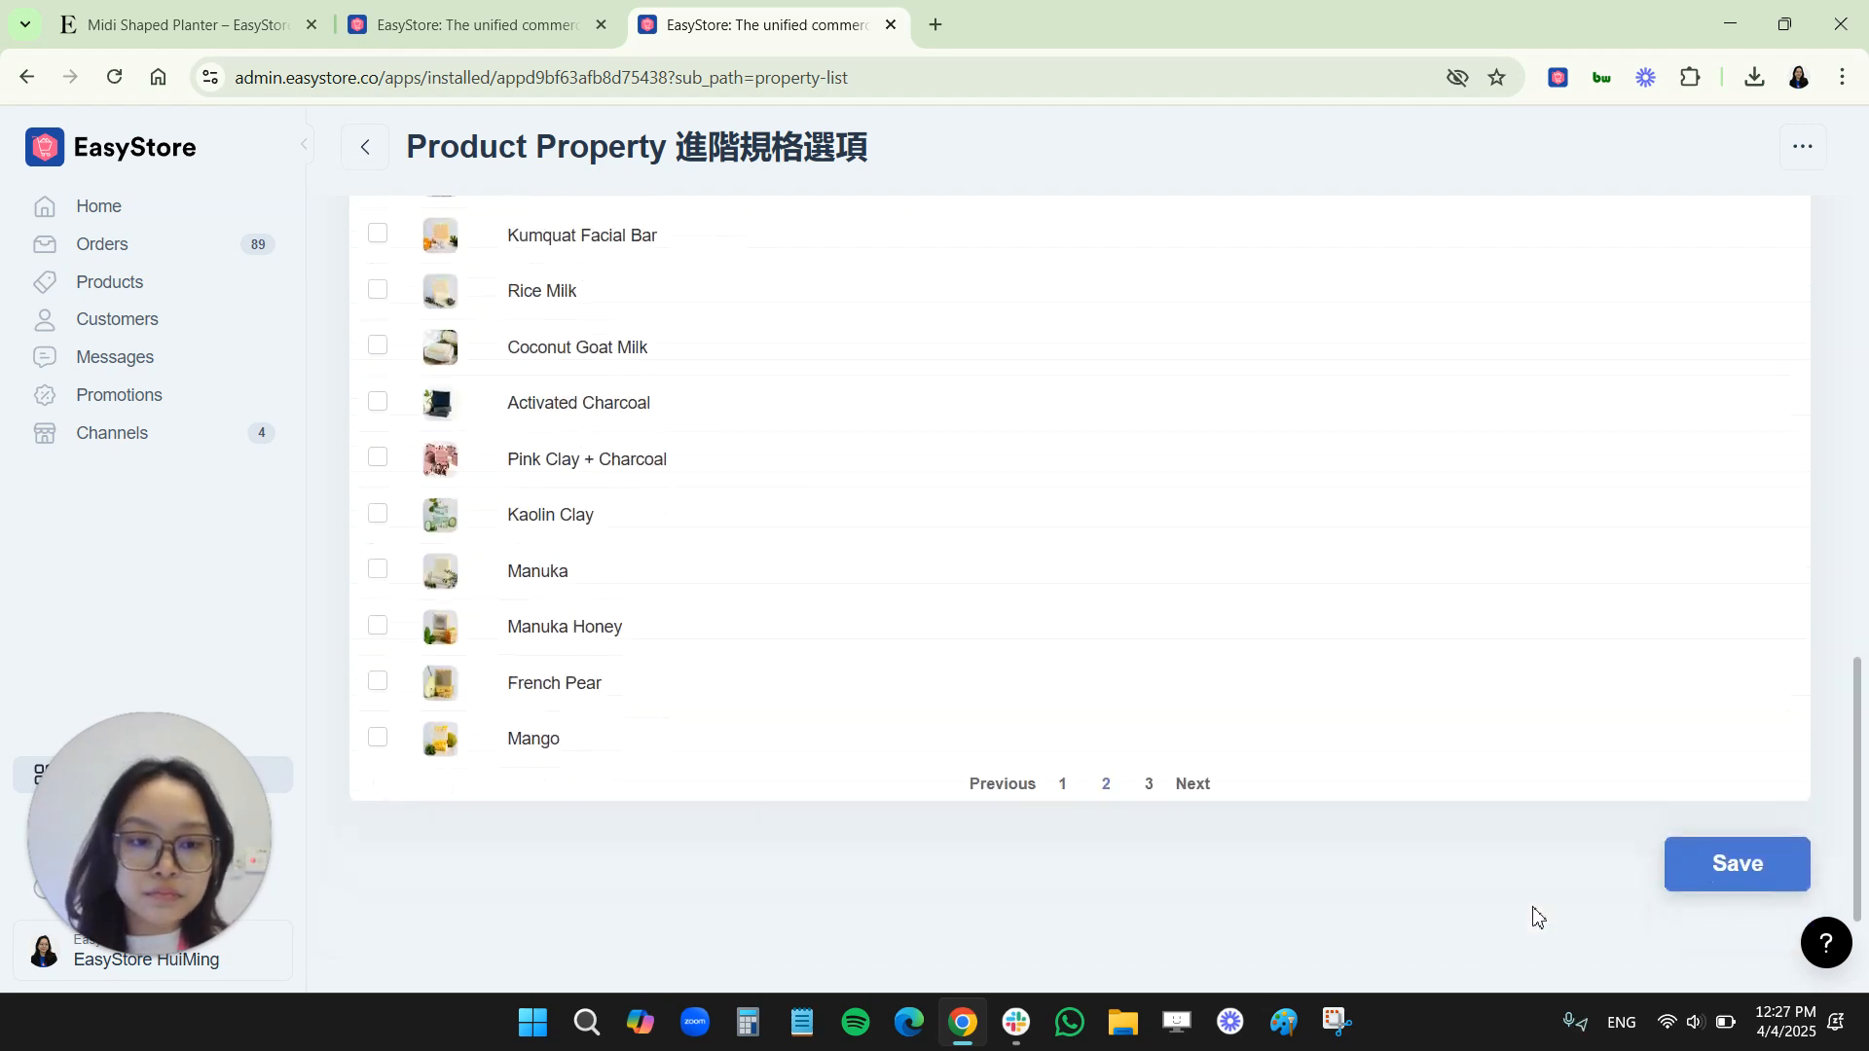
pyautogui.click(1733, 881)
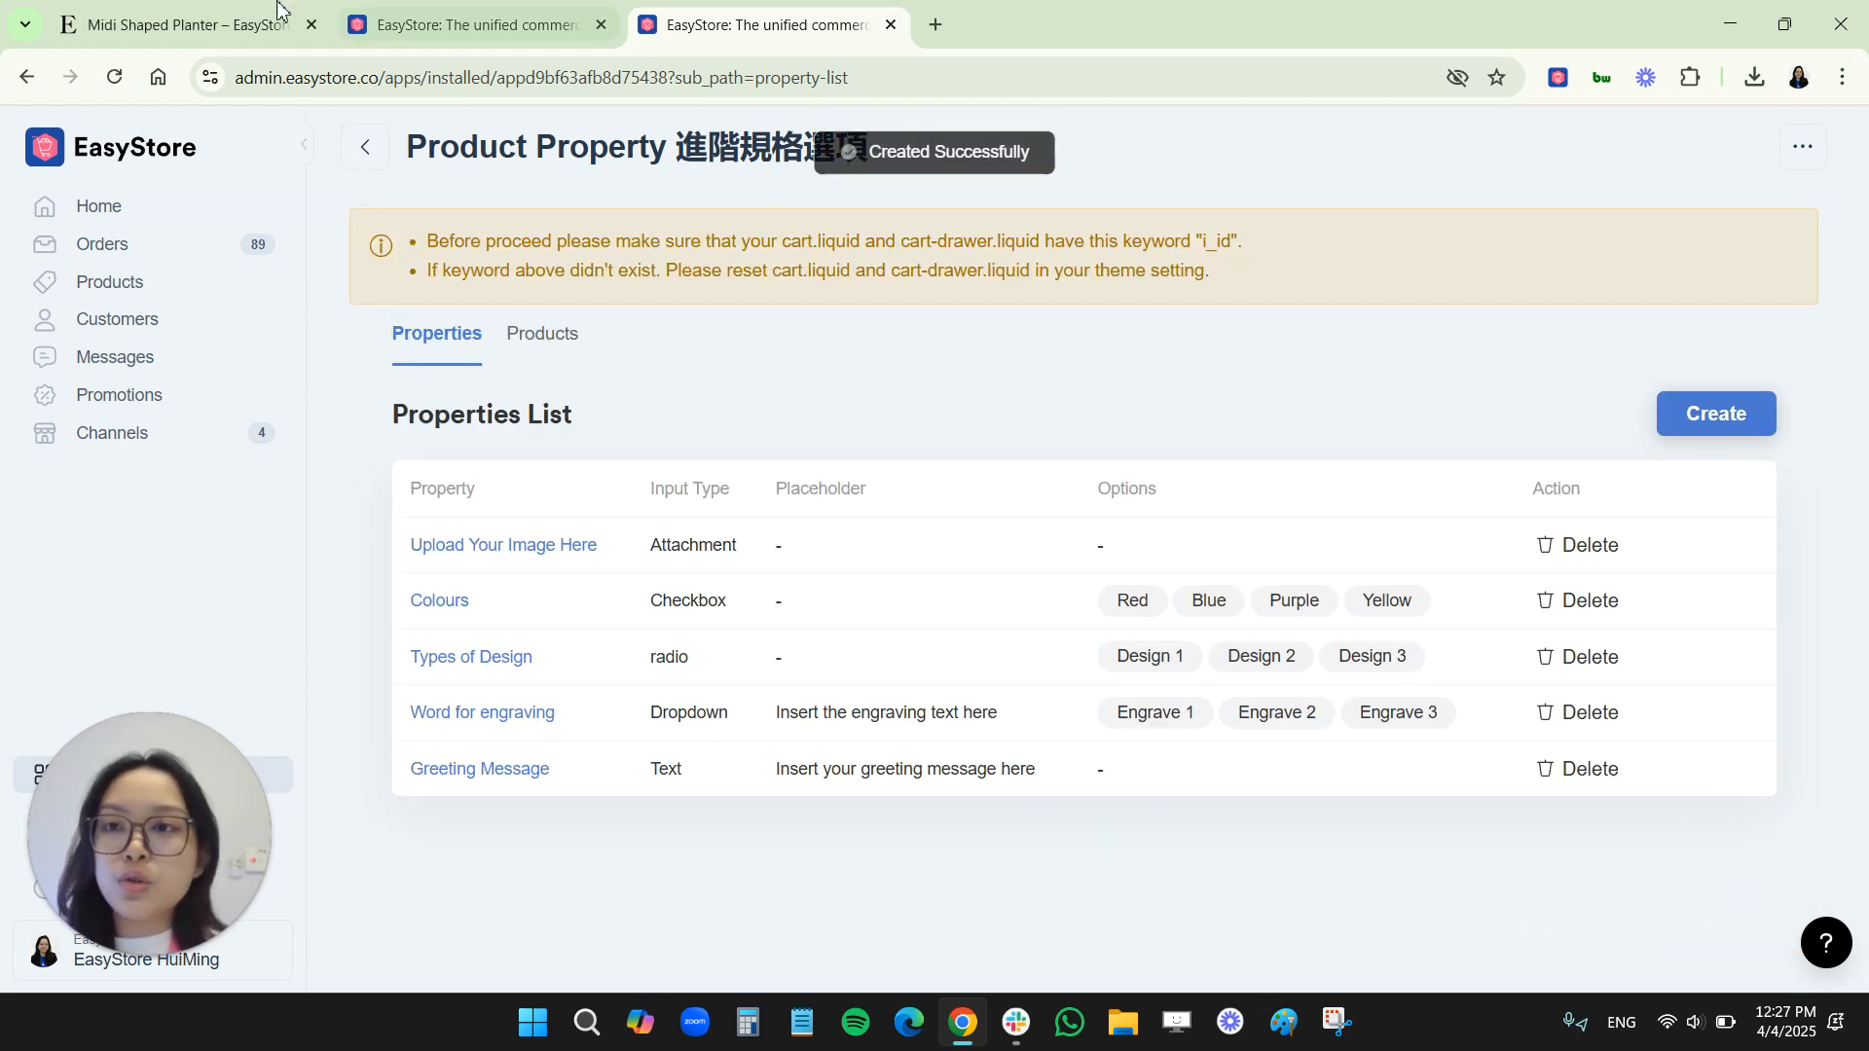
# Open the DIY Embroidery Kit's storefront page from the Exclusively from Typo collection and check its image upload field
pyautogui.click(277, 12)
pyautogui.moveTo(302, 194)
pyautogui.click(300, 386)
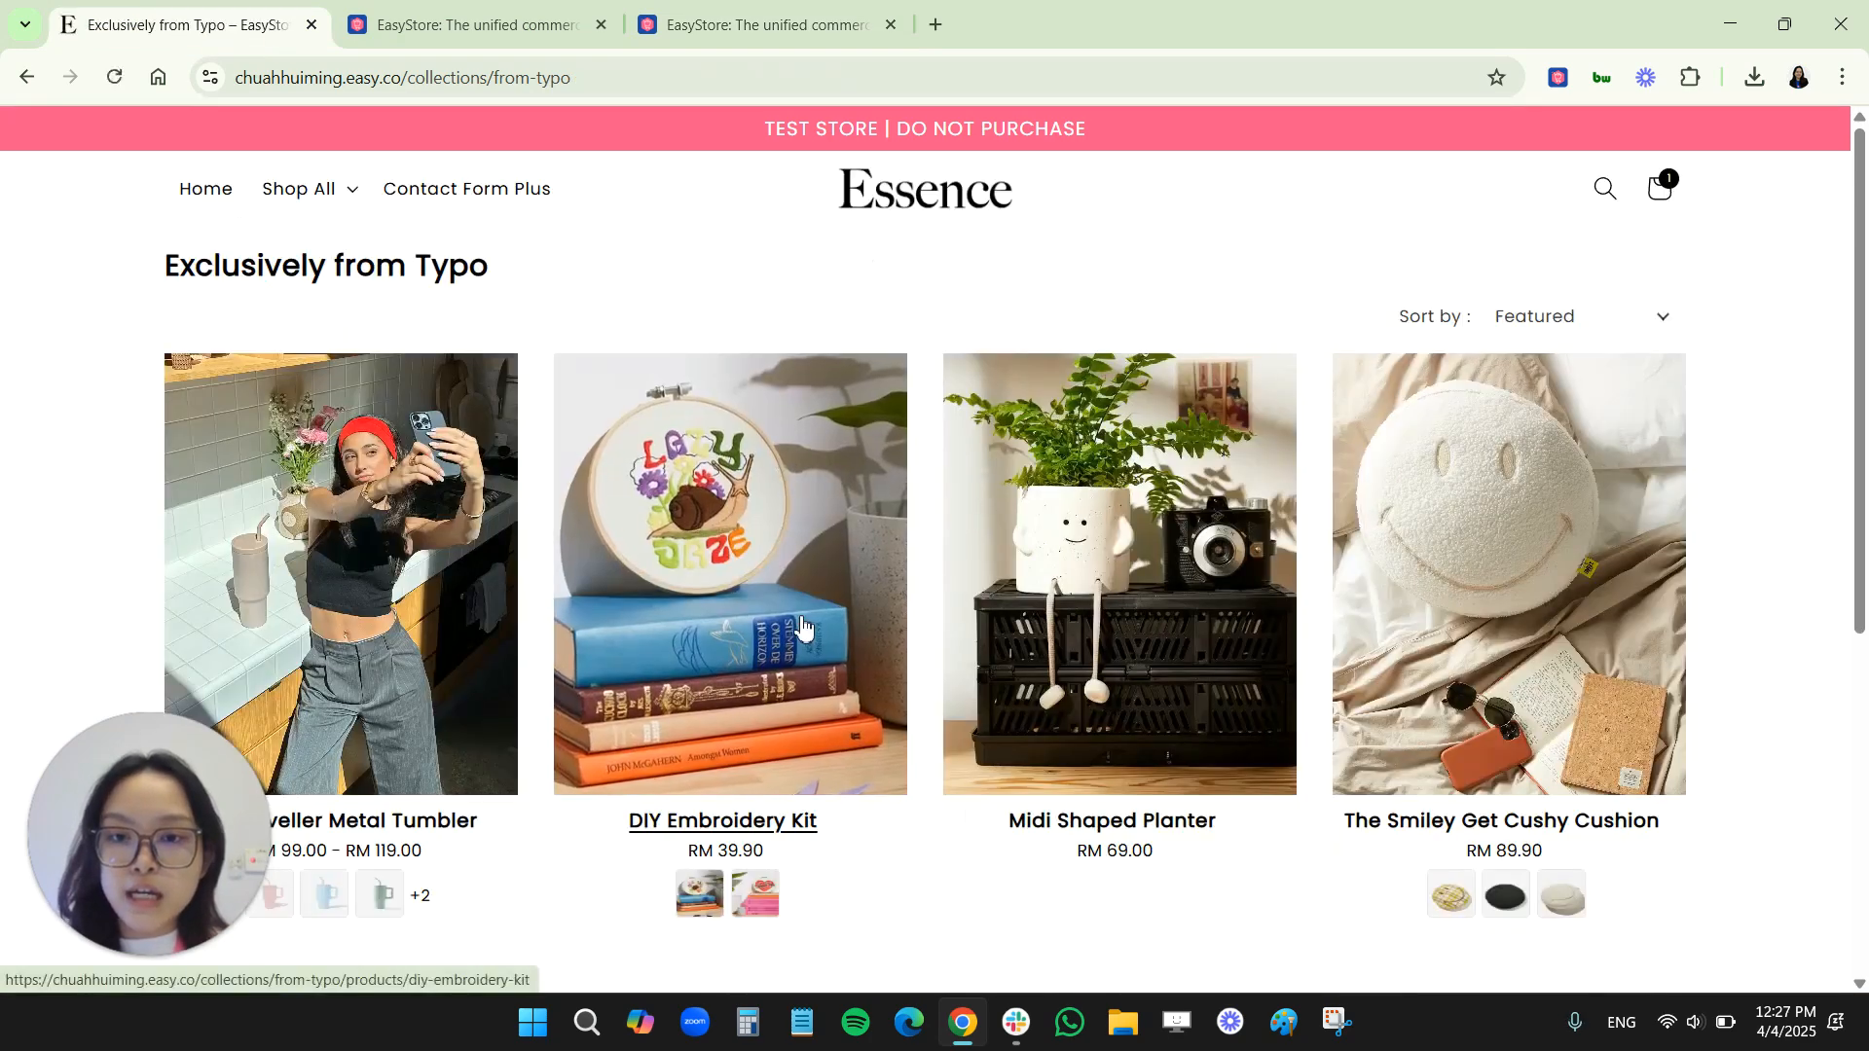
pyautogui.click(769, 604)
pyautogui.scroll(-1, 1281, 604)
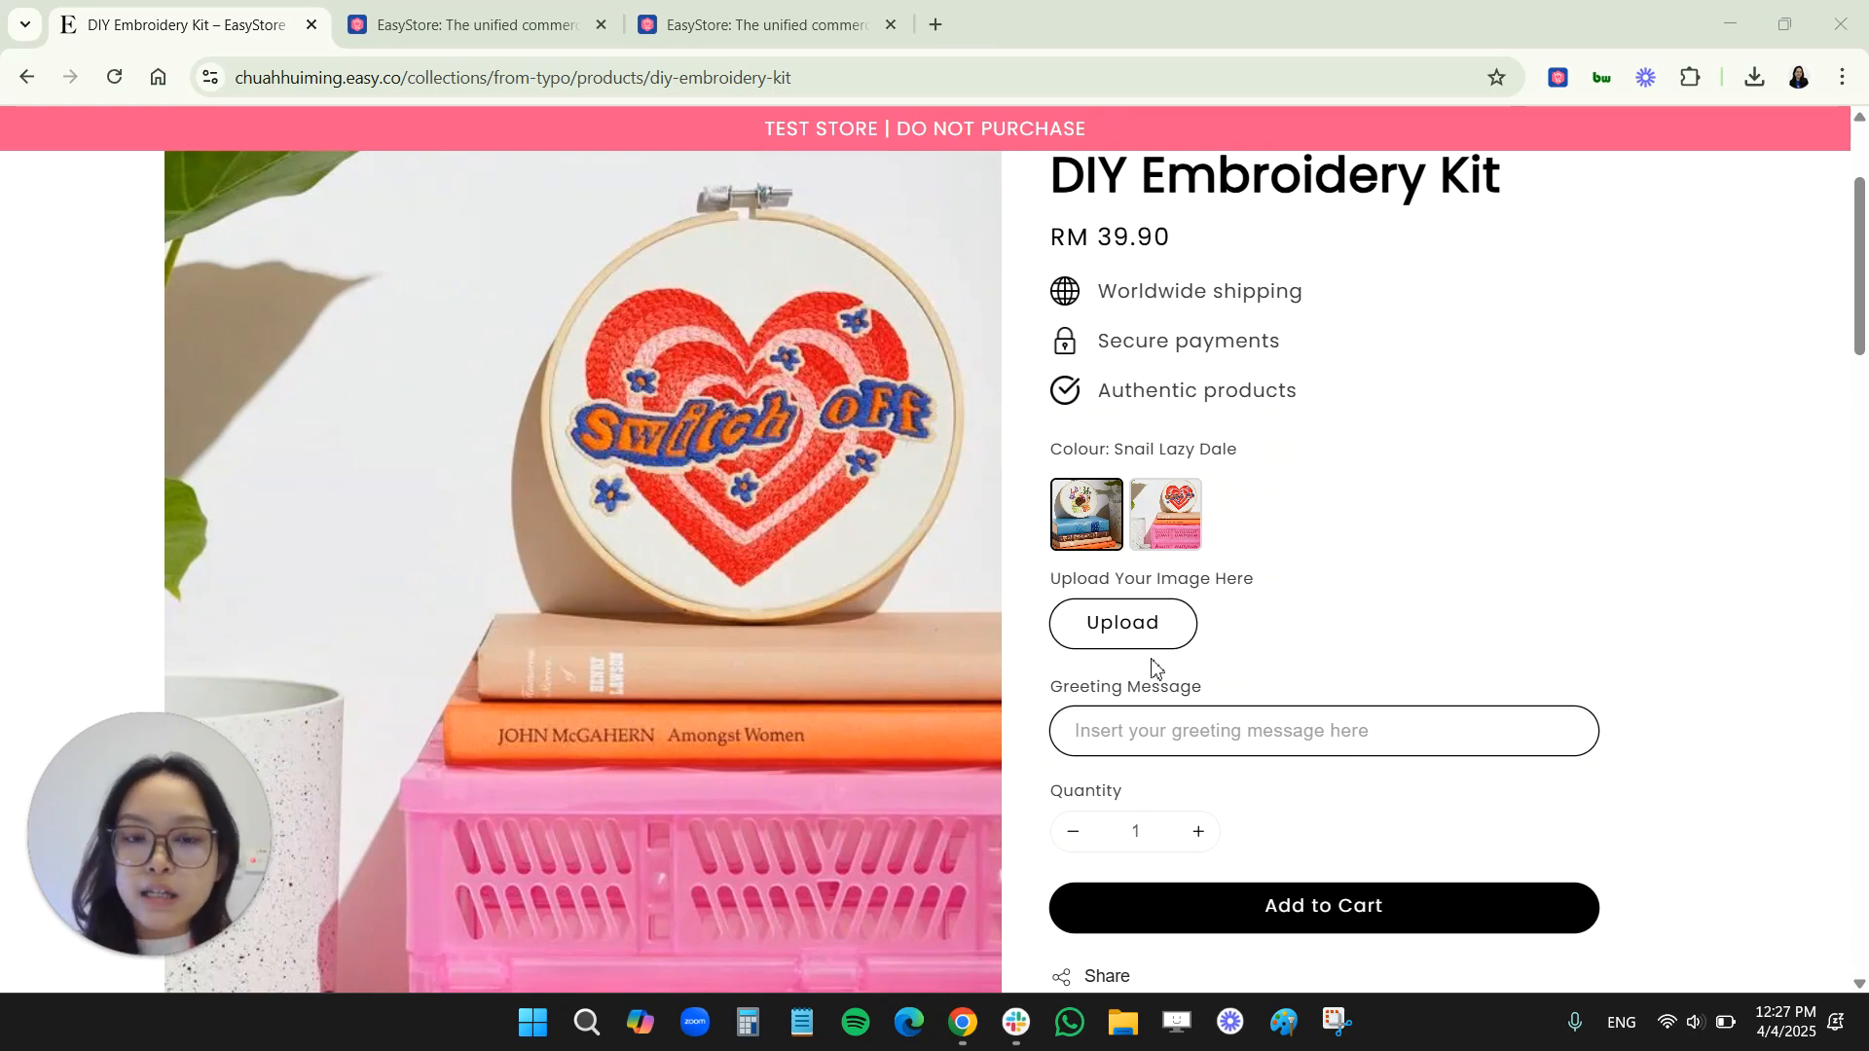
pyautogui.scroll(2, 1247, 770)
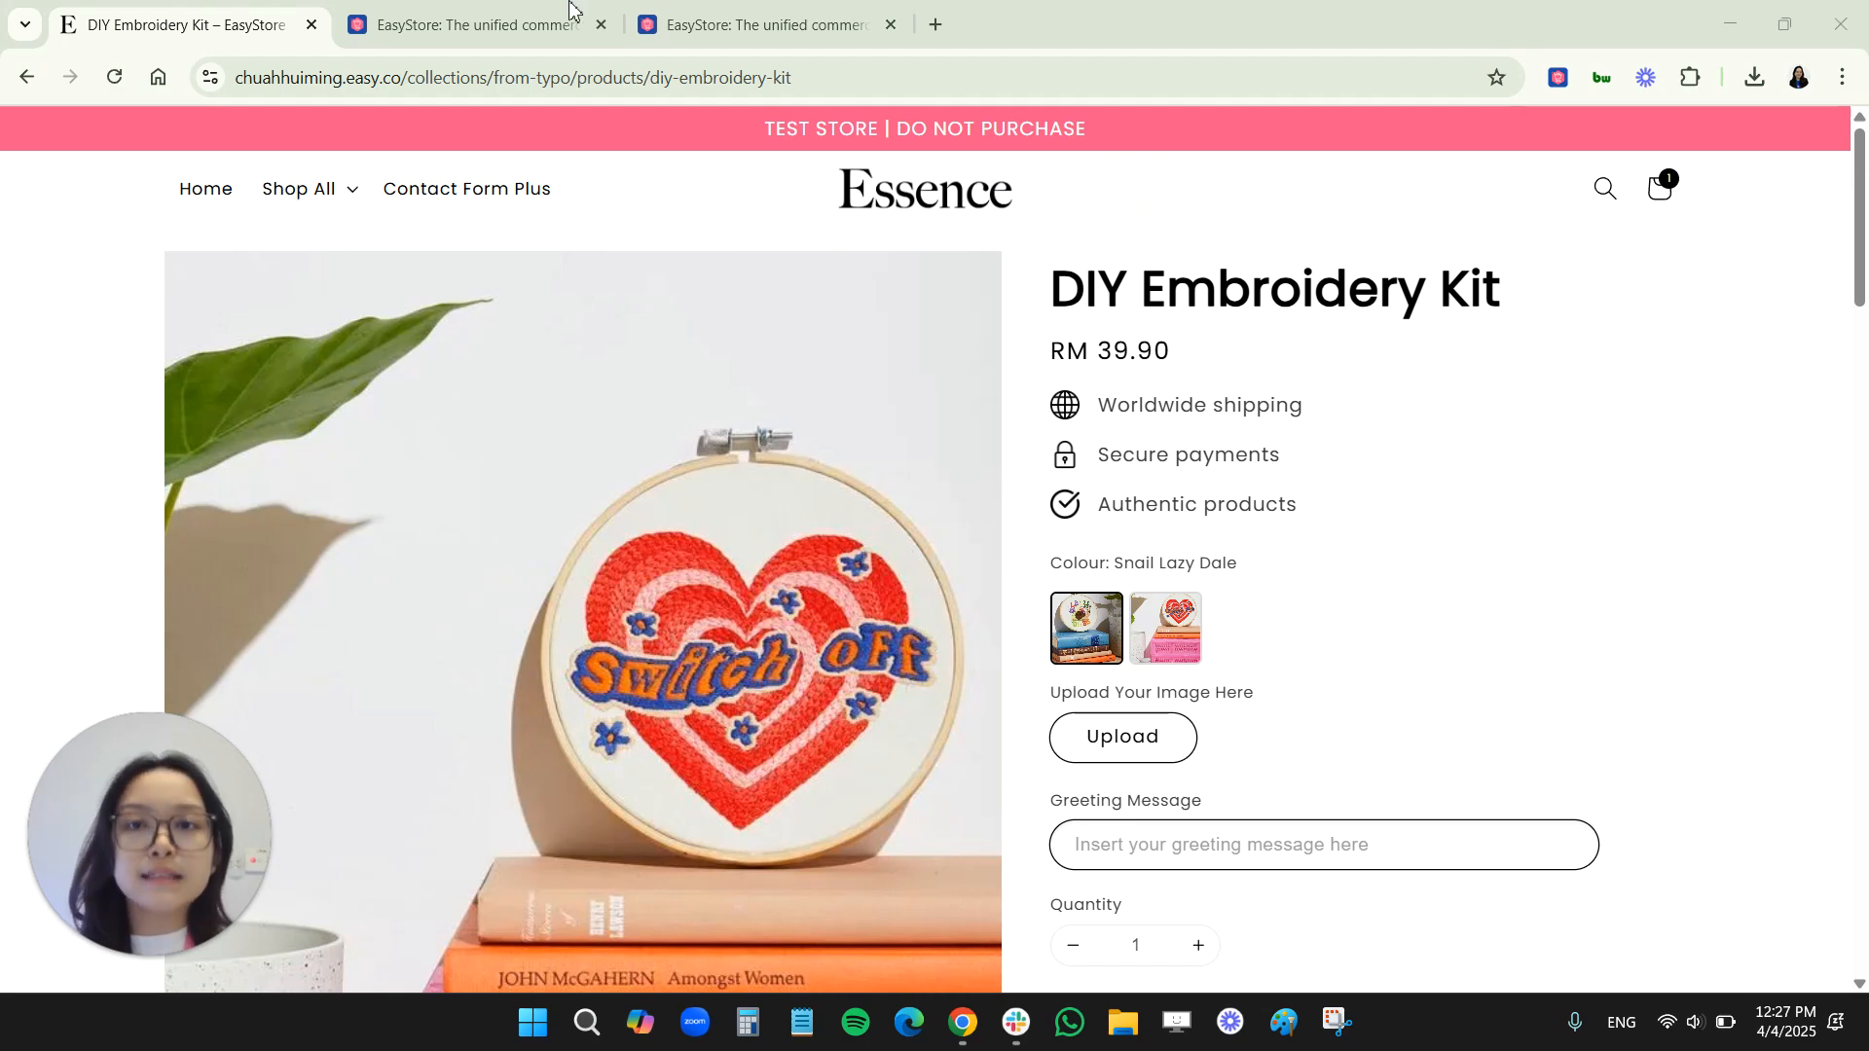
# Return to the Product Property app and start a Date & Time Slot property labelled "Select your preferred timeslot"
pyautogui.click(730, 24)
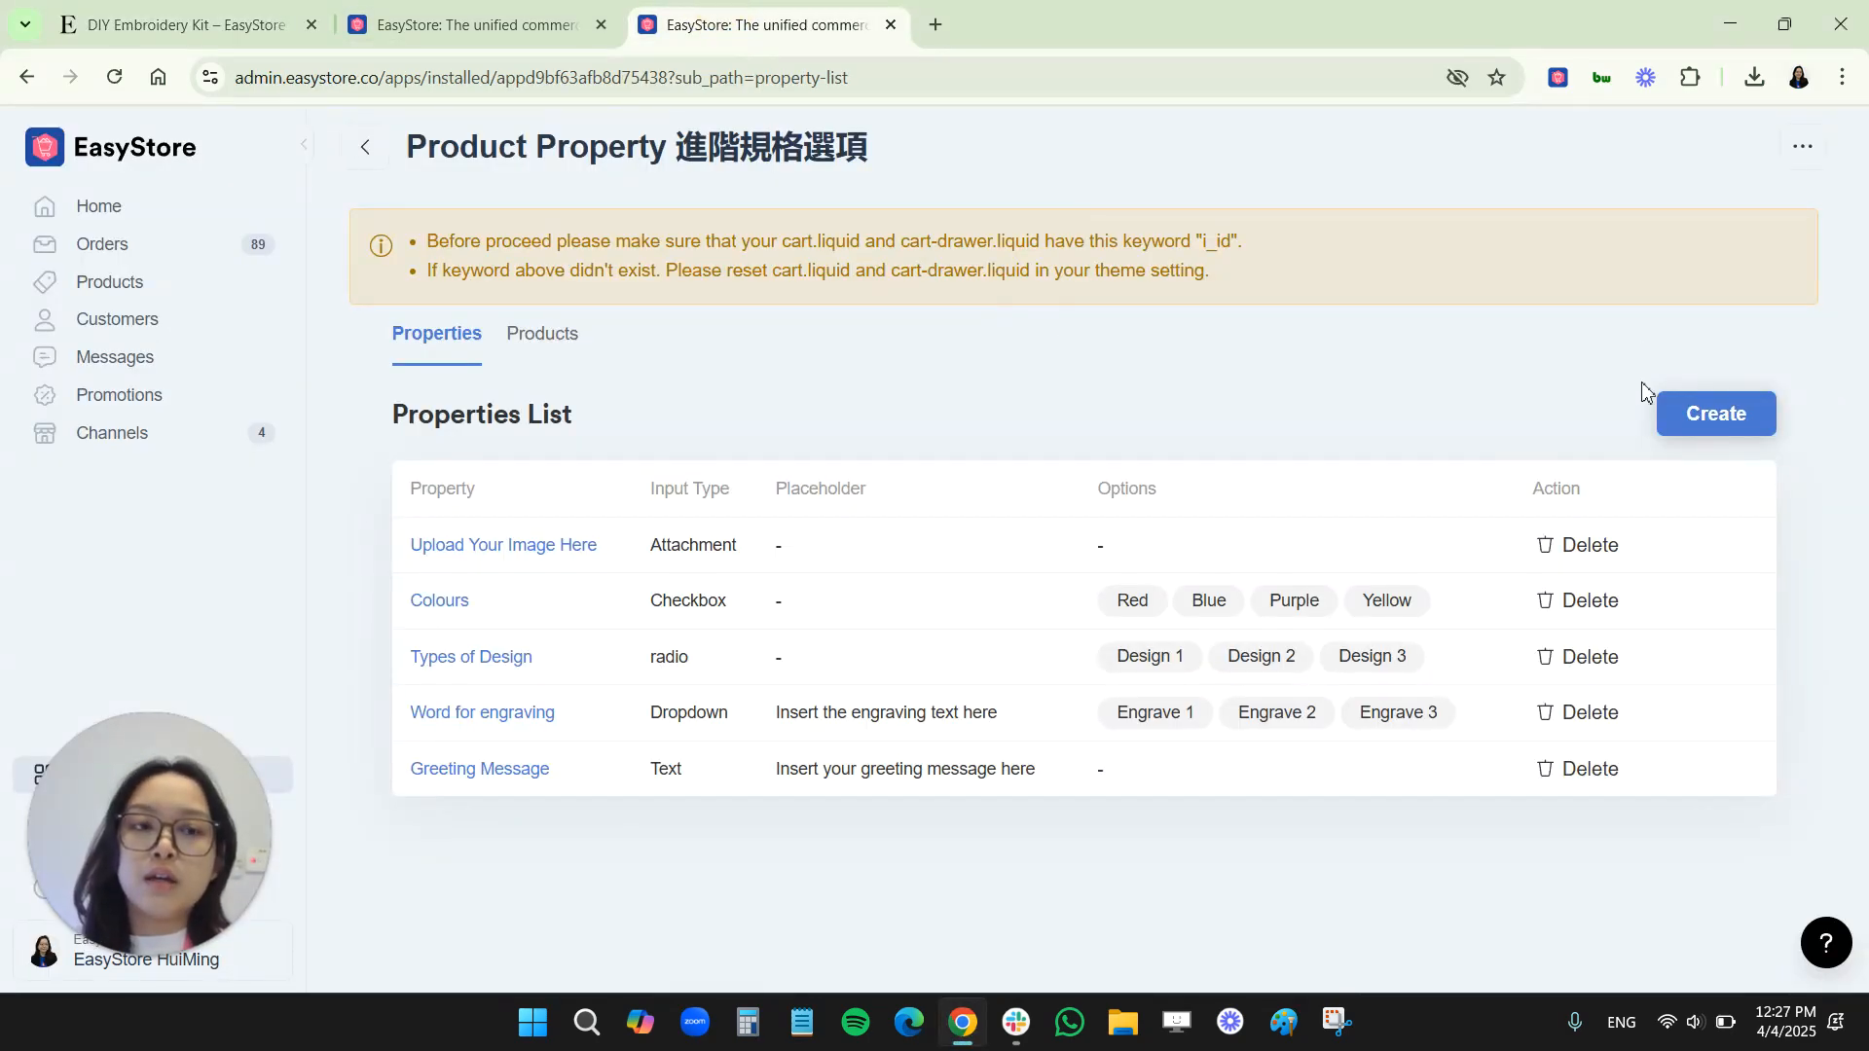
pyautogui.click(1689, 417)
pyautogui.click(472, 550)
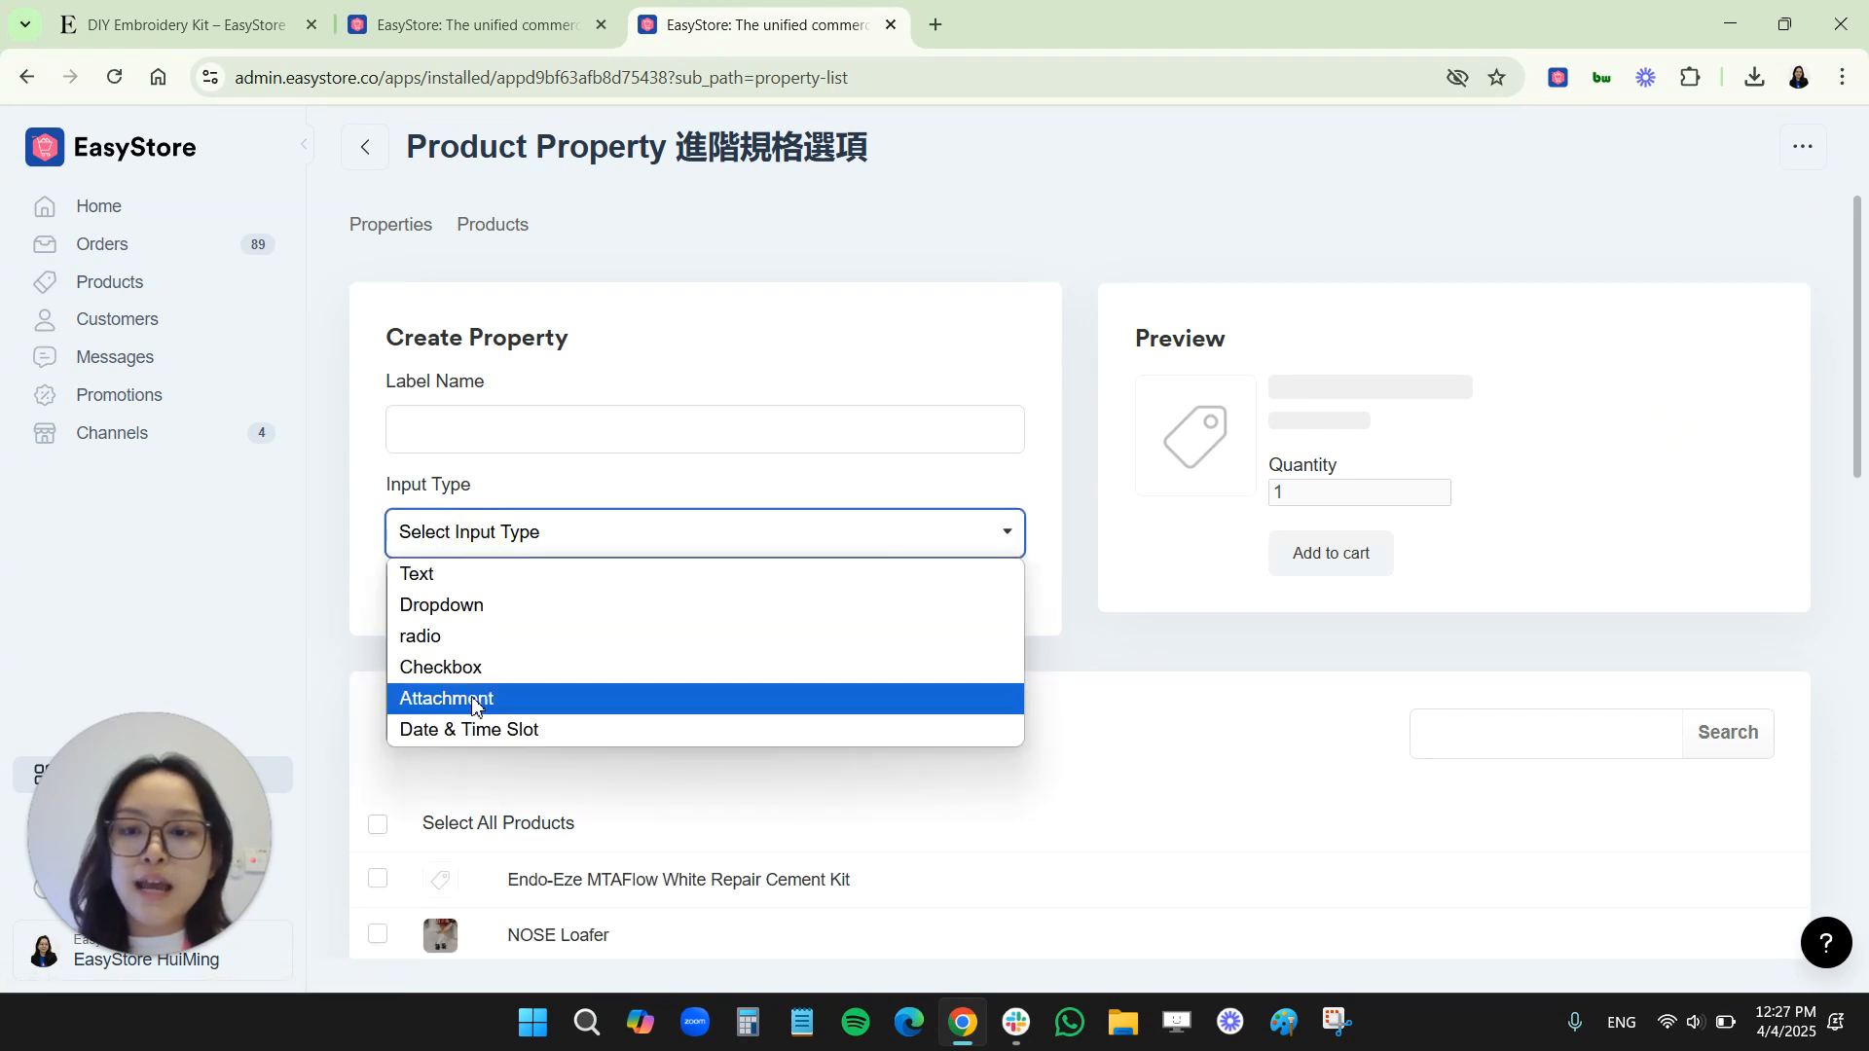
pyautogui.click(472, 732)
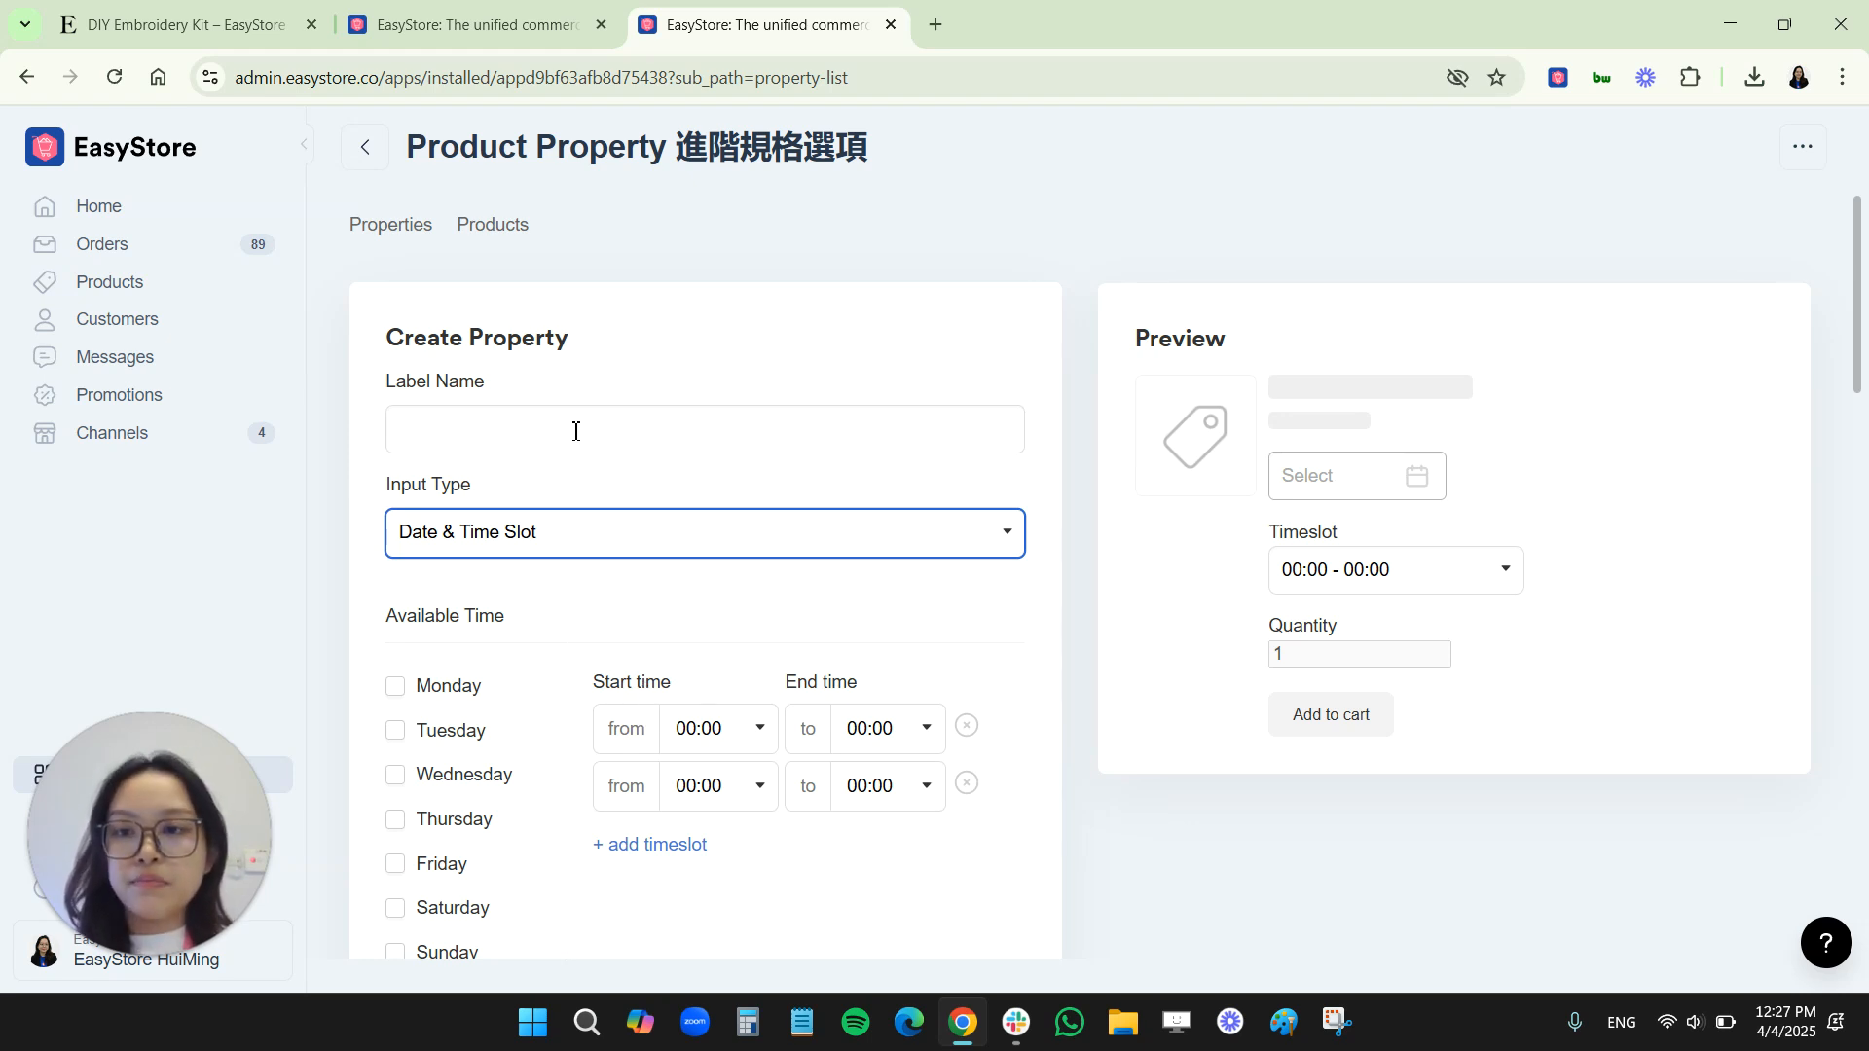
pyautogui.click(570, 439)
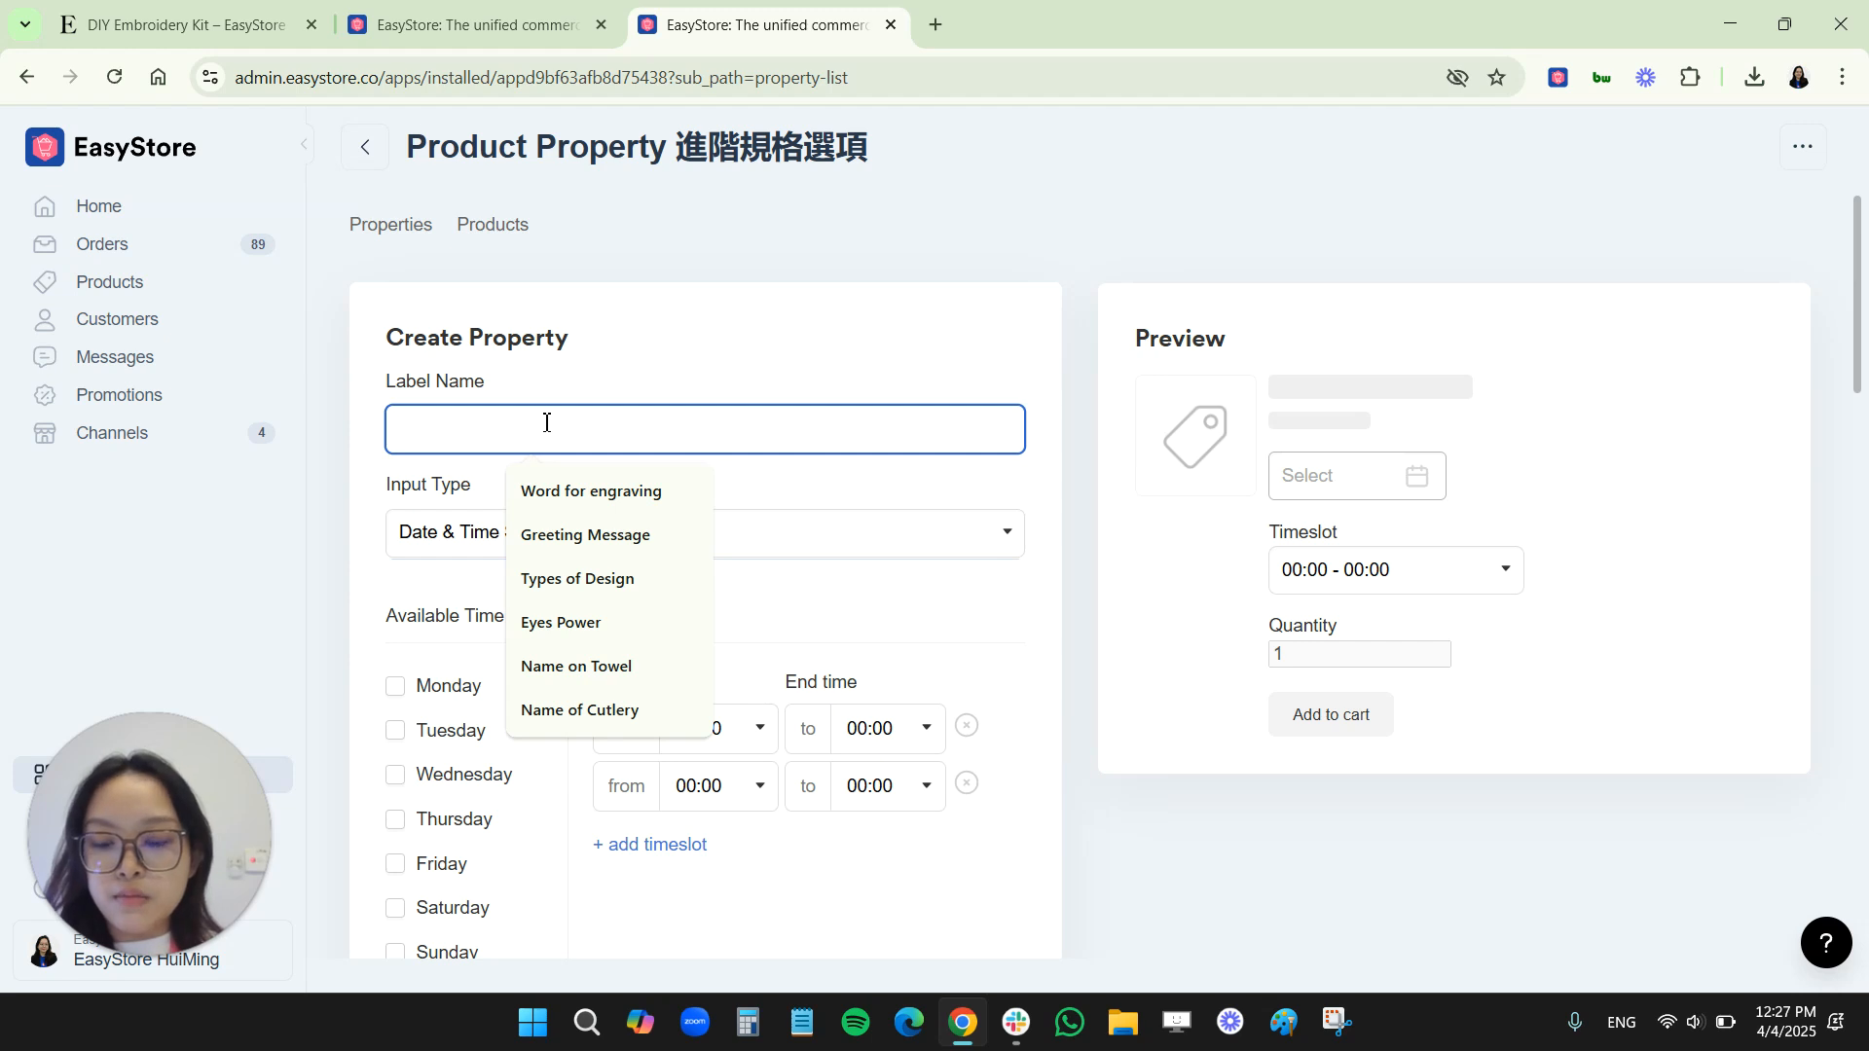
pyautogui.write('Selec')
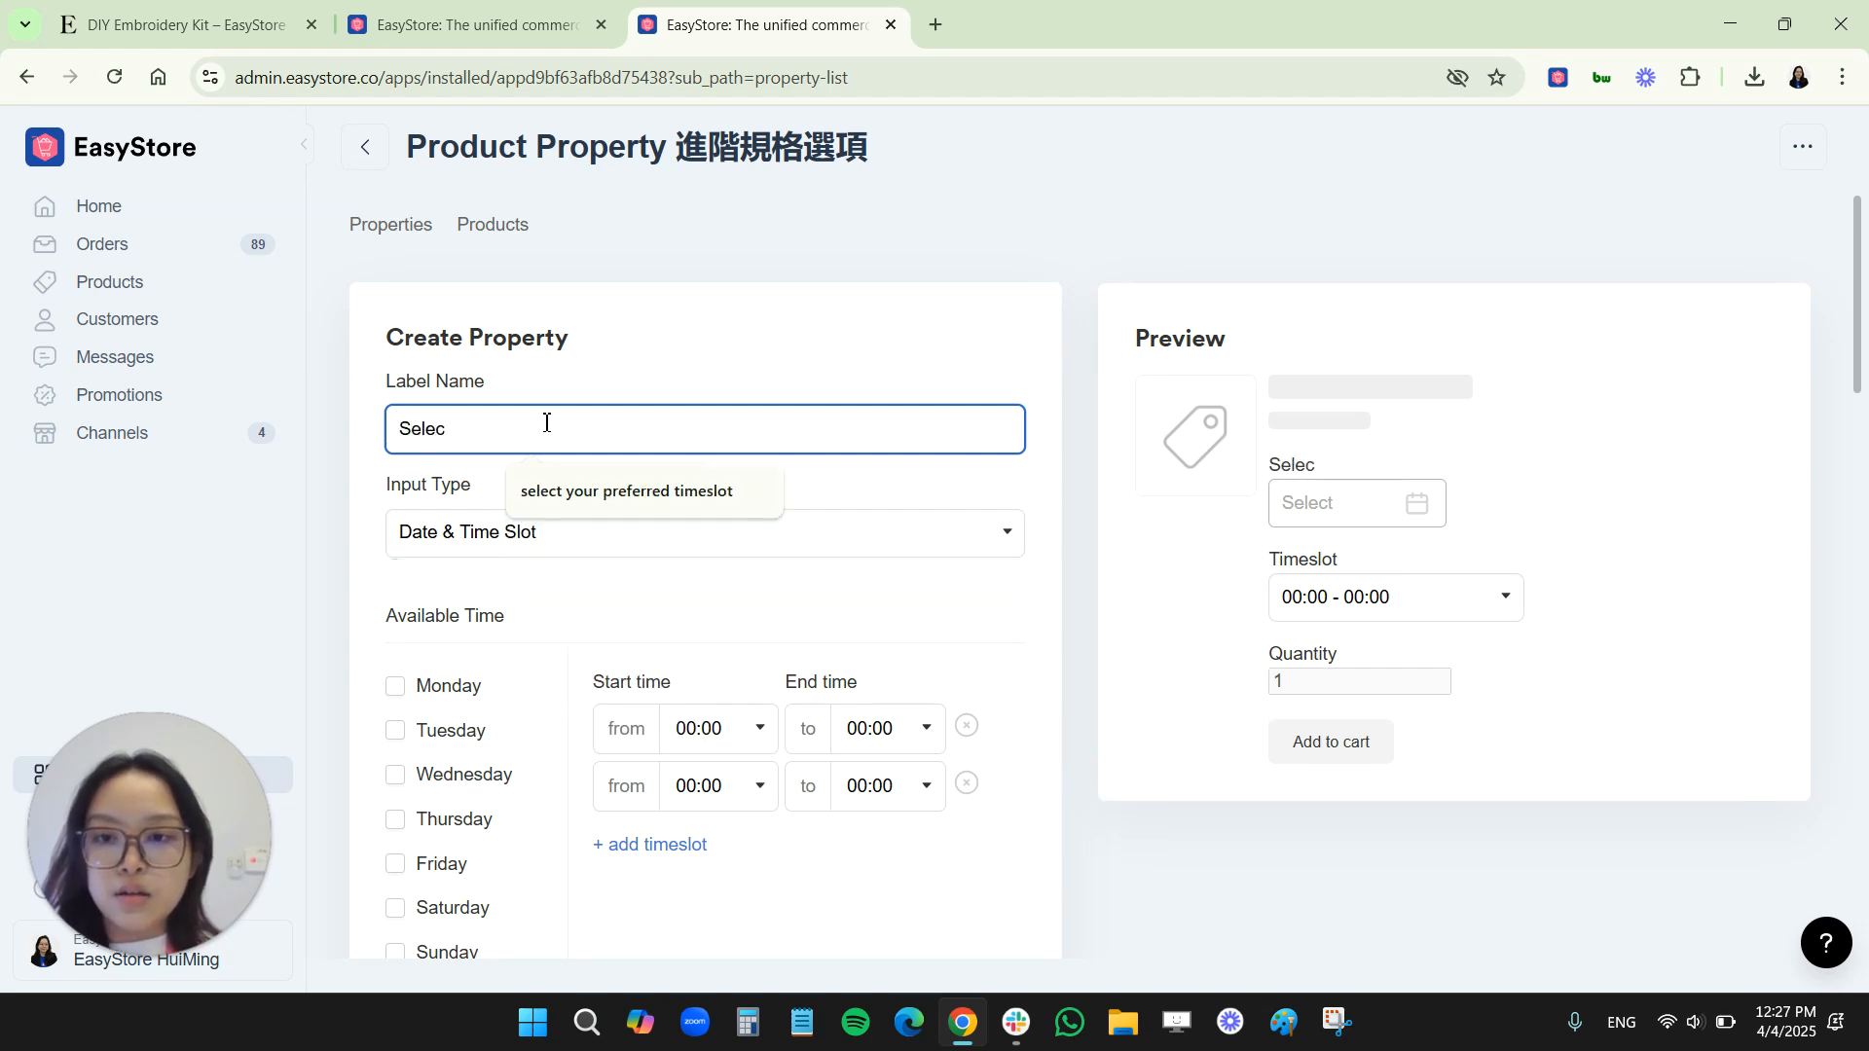
pyautogui.click(548, 486)
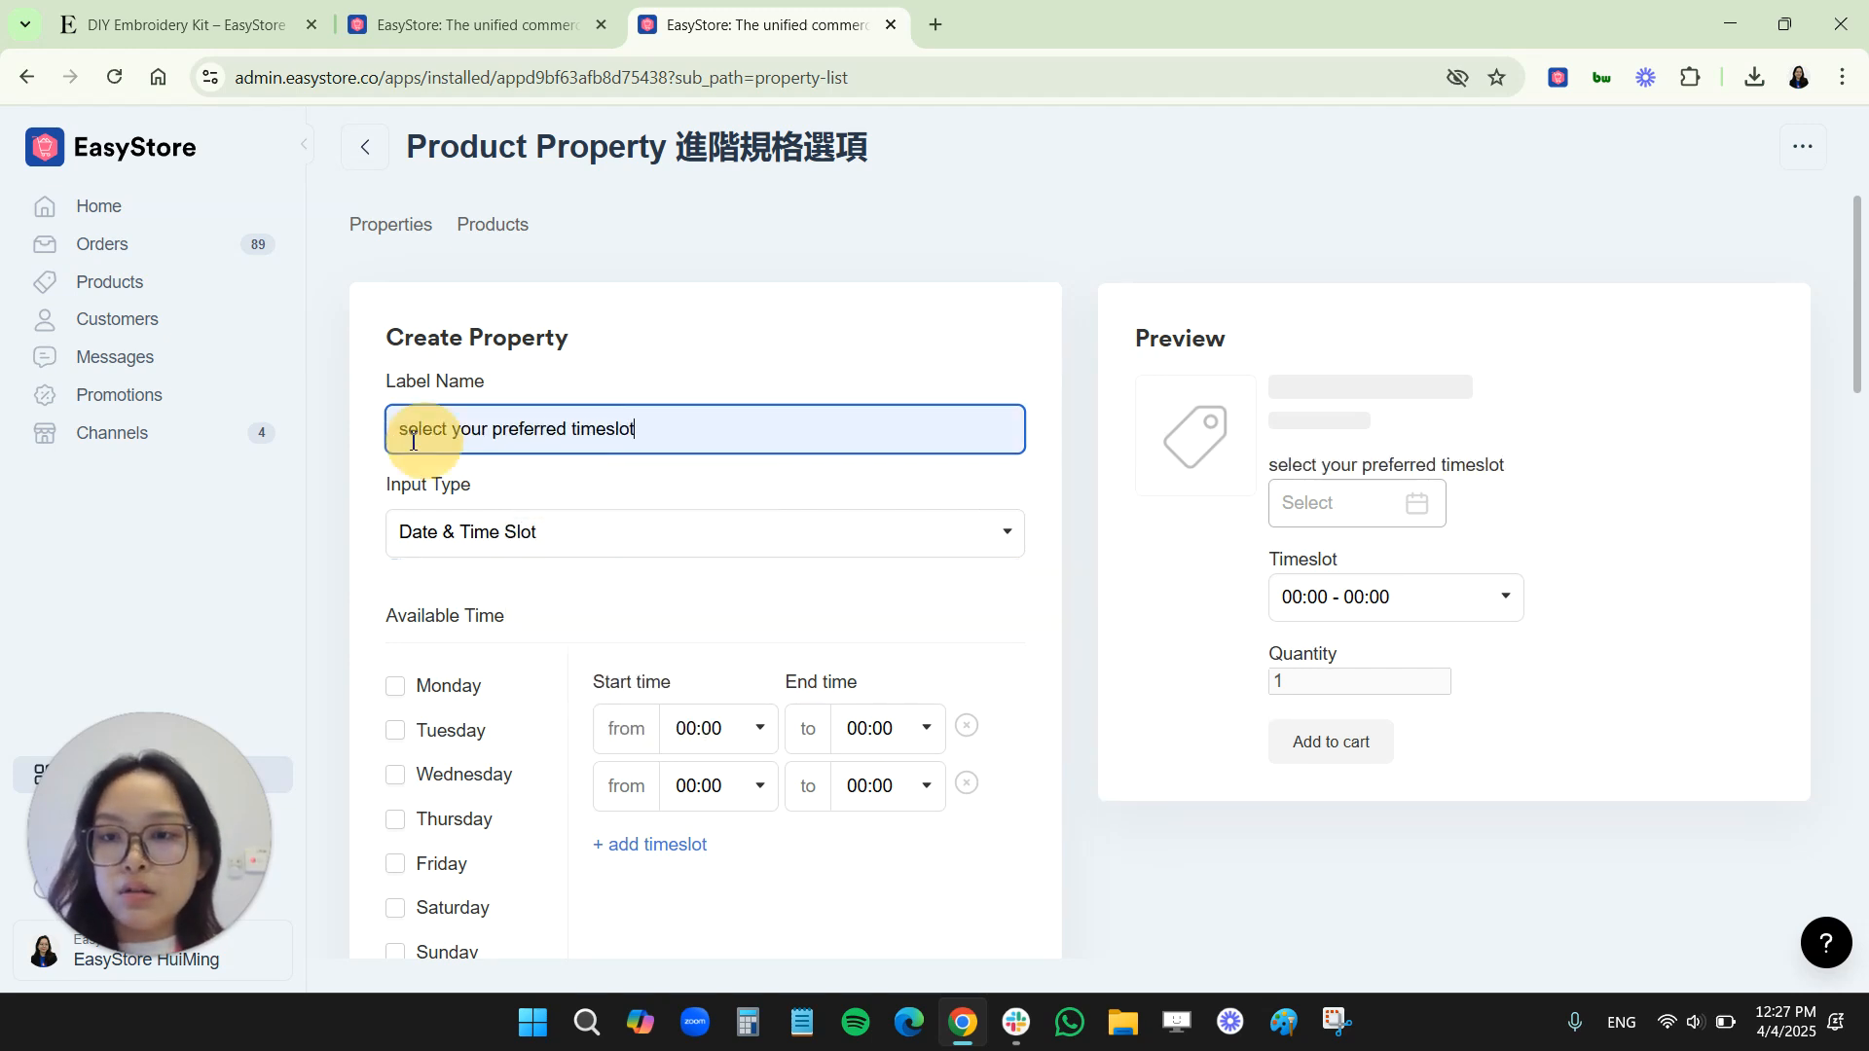
pyautogui.moveTo(410, 429); pyautogui.dragTo(389, 429)
pyautogui.write('S')
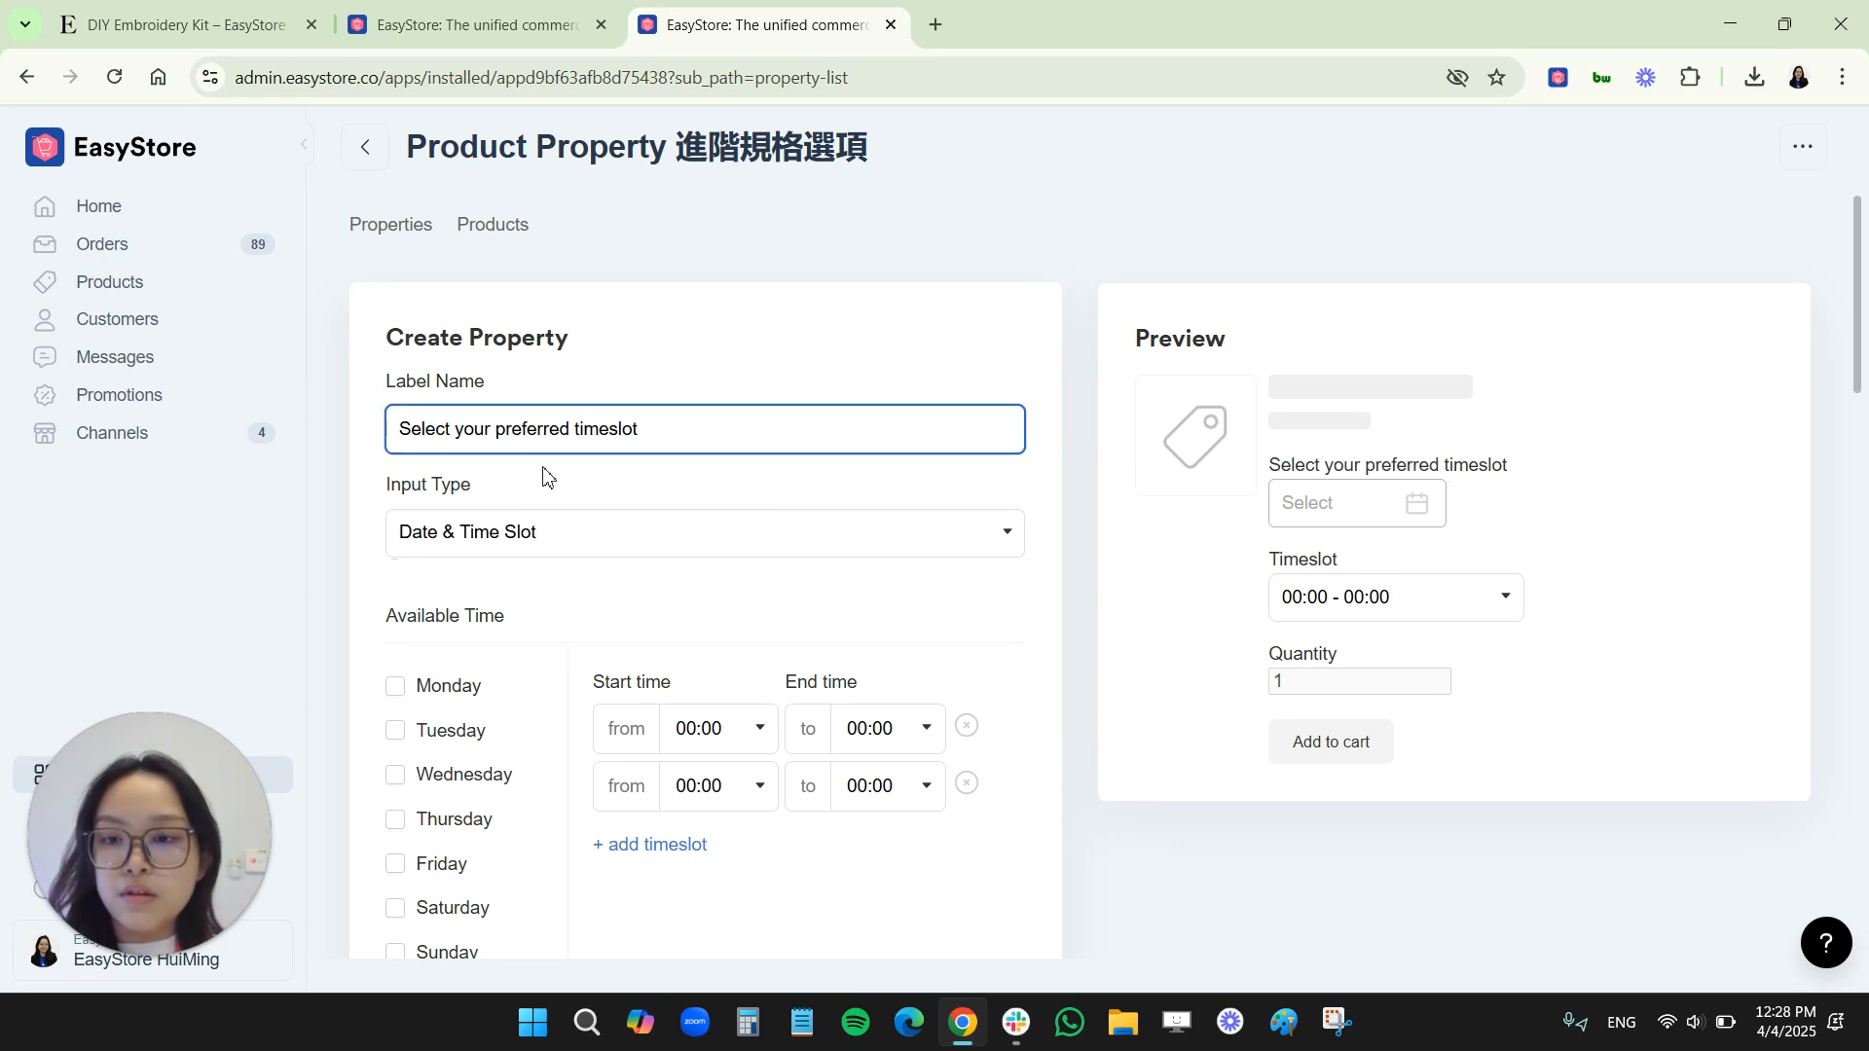
# Mark Monday through Friday as the available days for the timeslot property
pyautogui.scroll(-3, 547, 491)
pyautogui.click(395, 442)
pyautogui.click(395, 487)
pyautogui.click(395, 532)
pyautogui.click(395, 577)
pyautogui.click(395, 621)
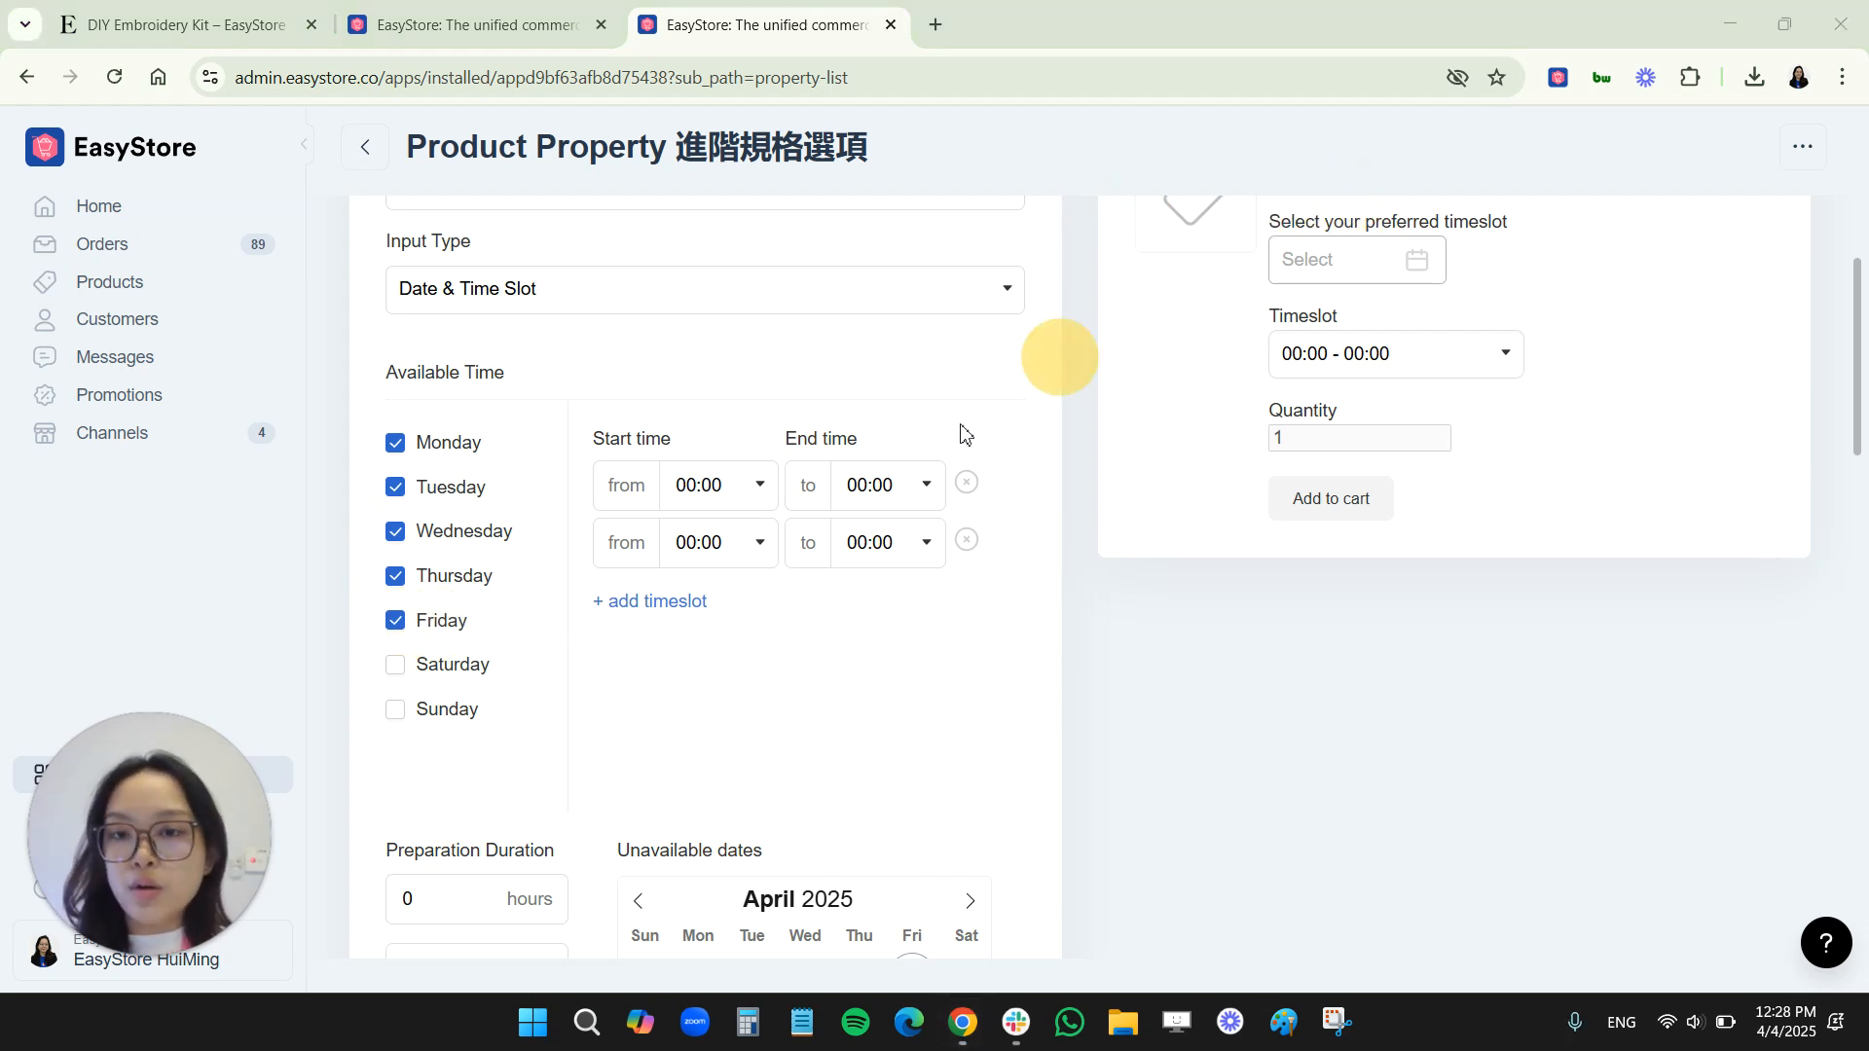
# Set the first available timeslot to run from 10:00 to 18:00
pyautogui.click(691, 487)
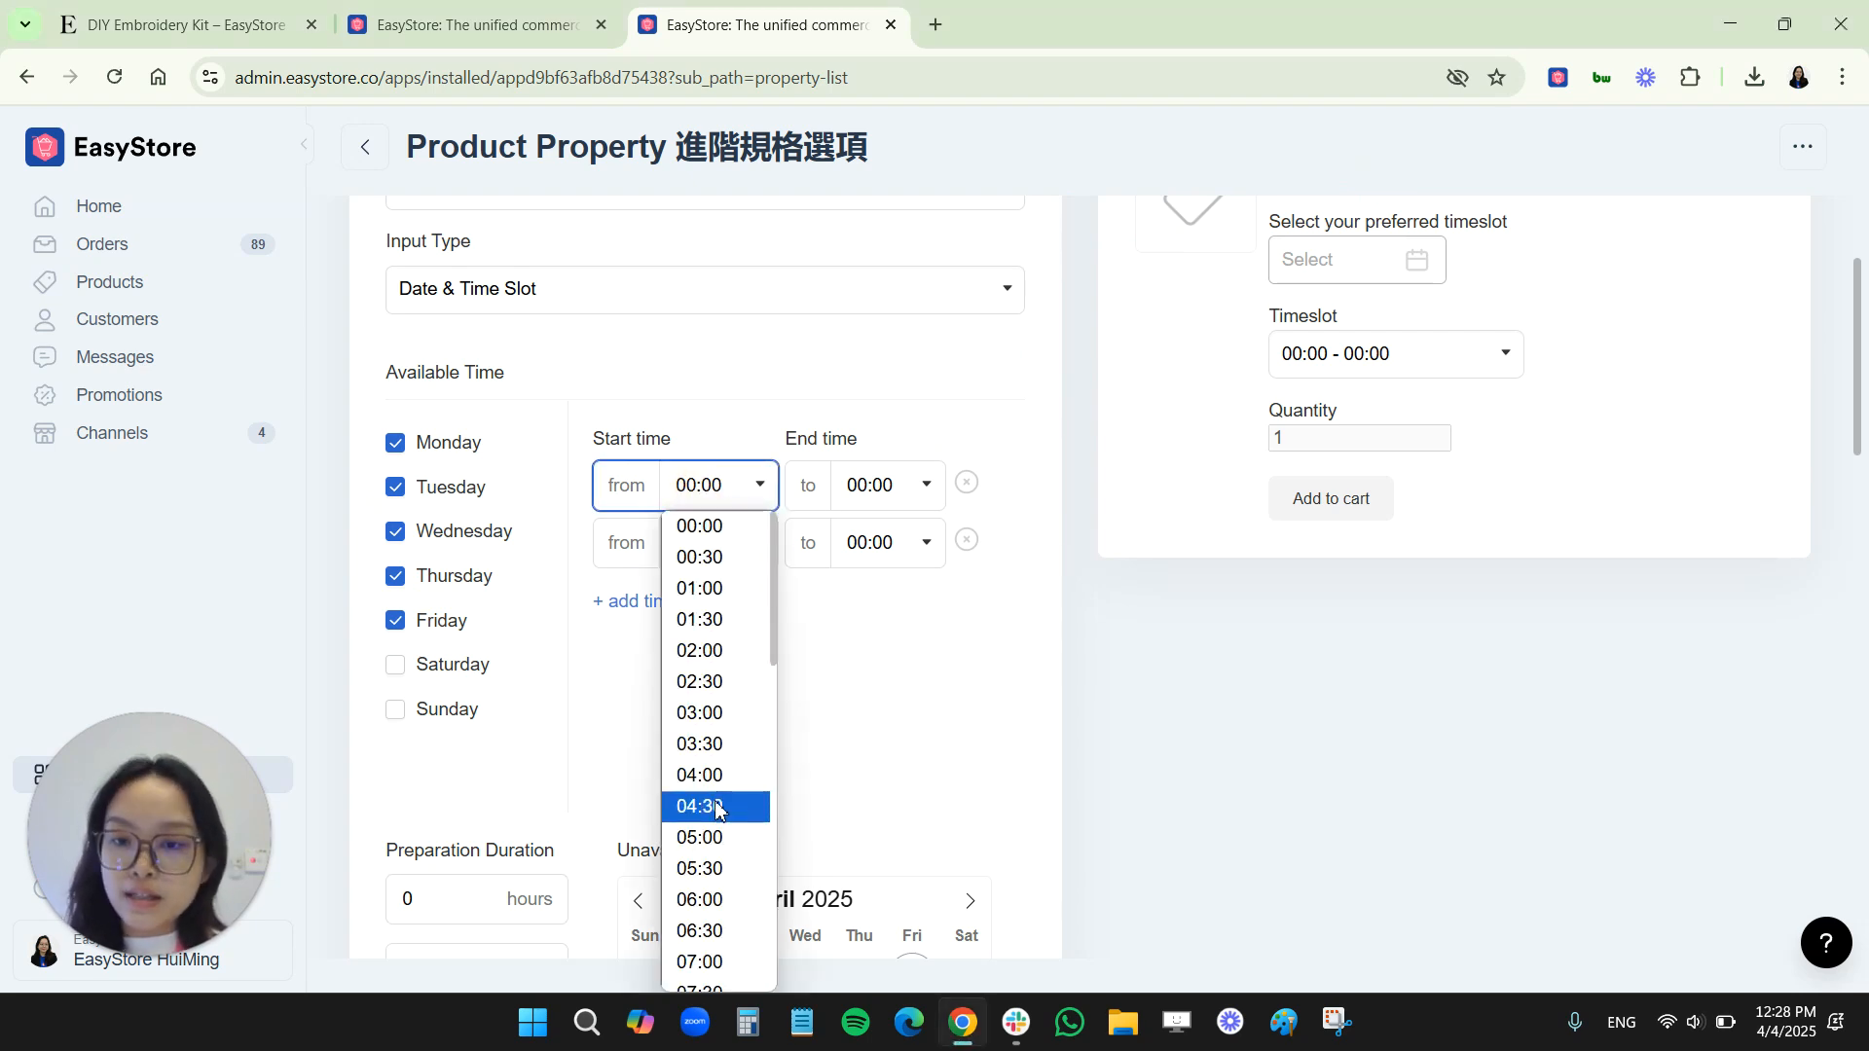
pyautogui.scroll(-3, 716, 808)
pyautogui.click(700, 905)
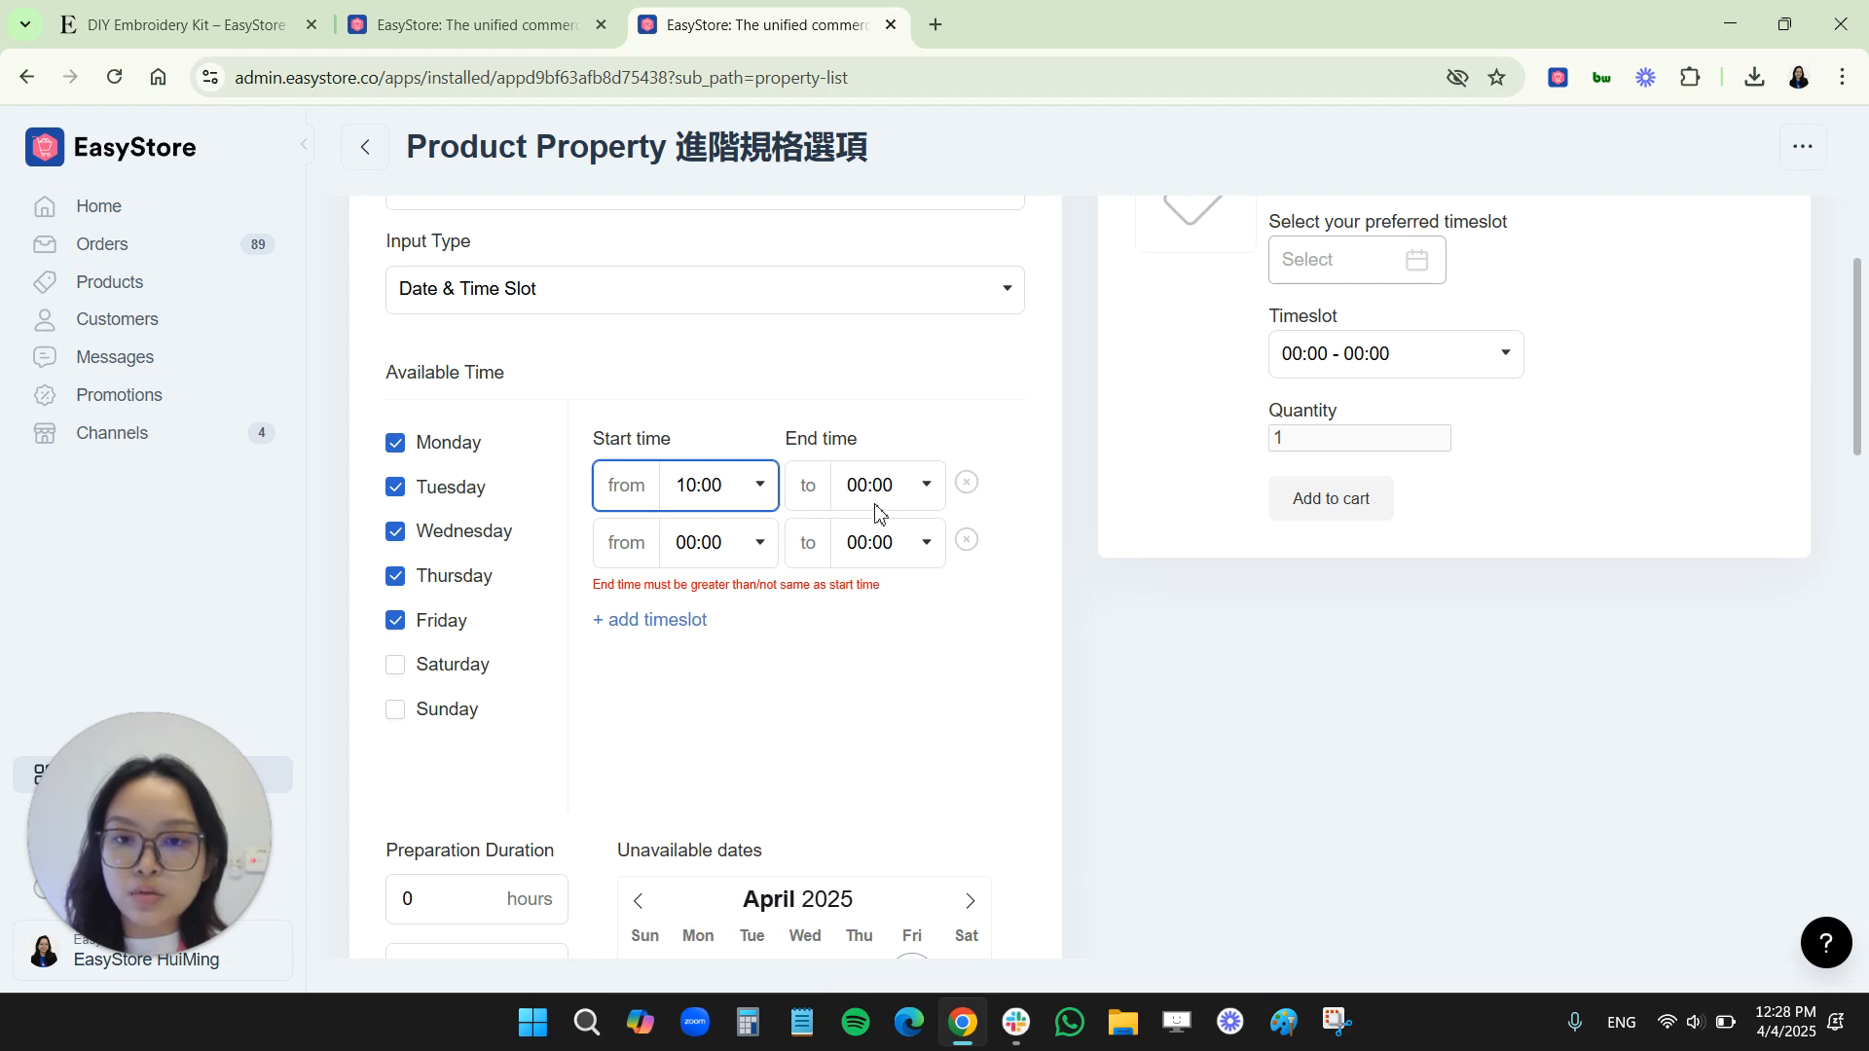
pyautogui.click(875, 505)
pyautogui.scroll(-5, 881, 779)
pyautogui.scroll(-5, 881, 857)
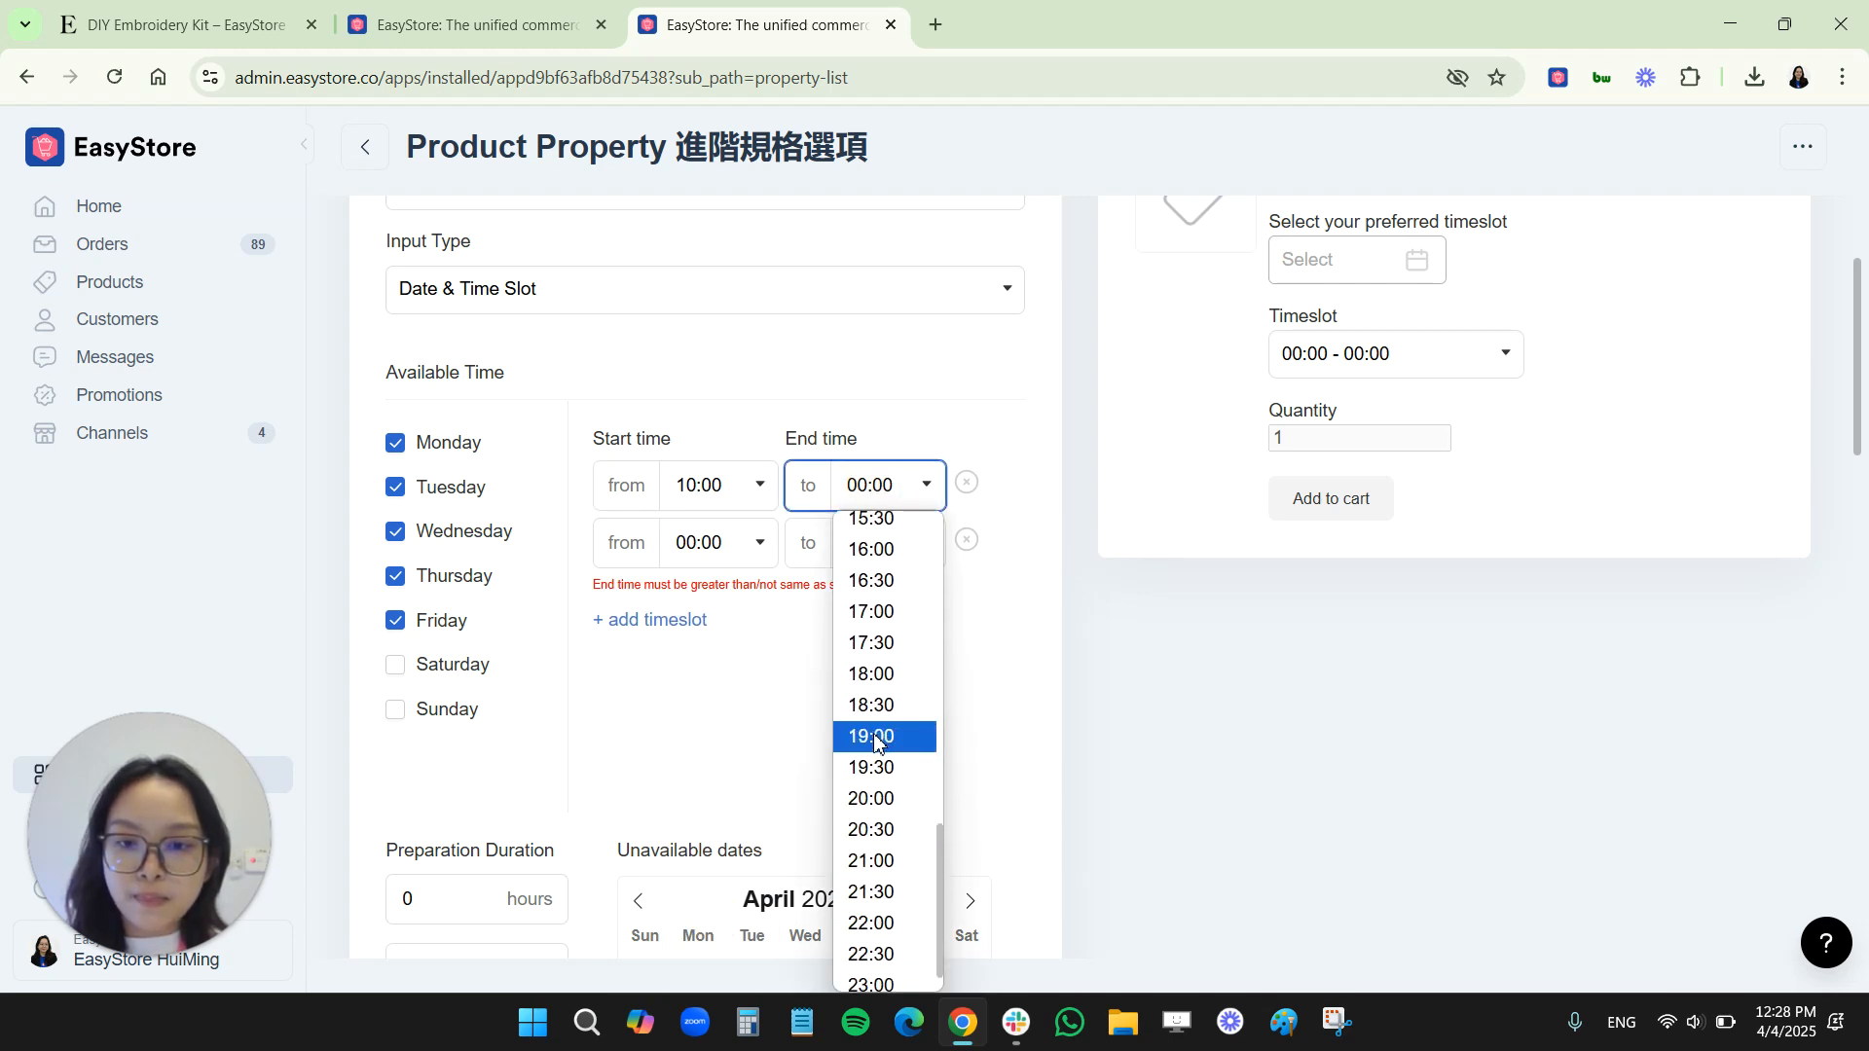
pyautogui.click(872, 704)
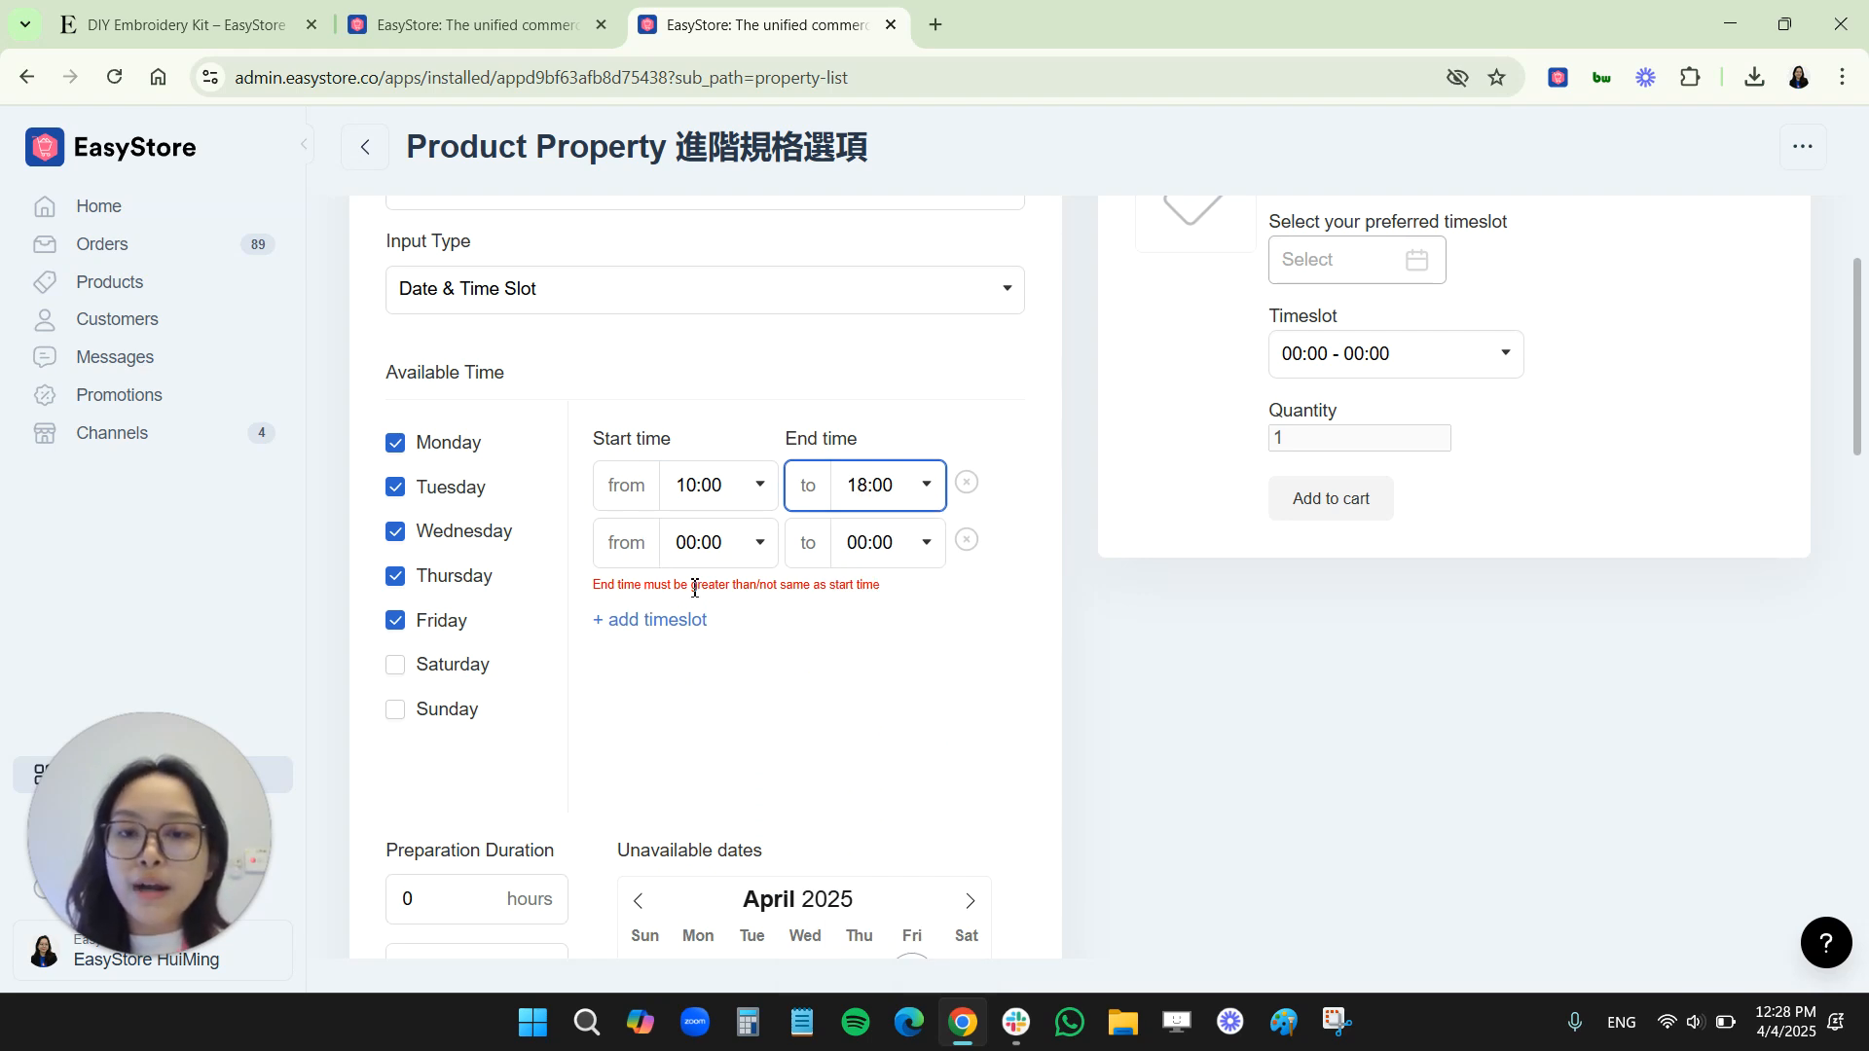
# Set the first timeslot's end time to 10:30
pyautogui.click(908, 489)
pyautogui.scroll(5, 910, 682)
pyautogui.scroll(-4, 901, 720)
pyautogui.click(874, 697)
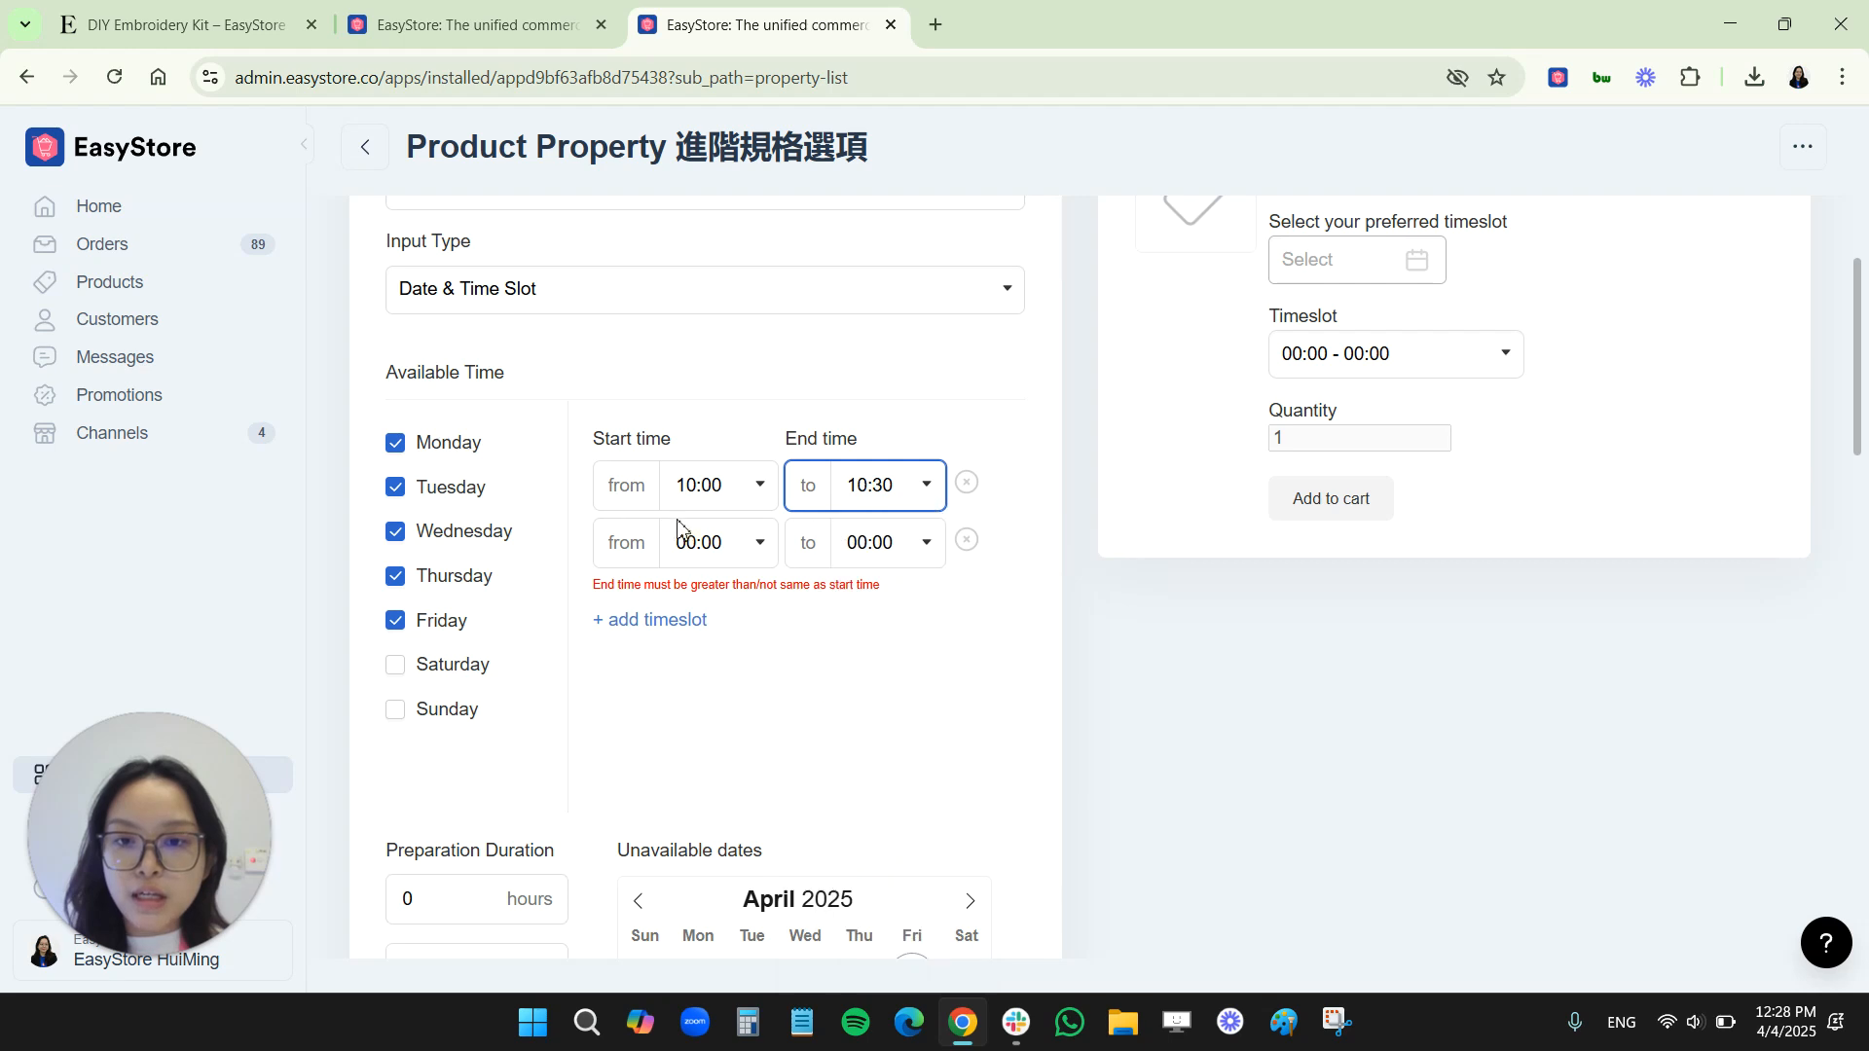
# Set the second timeslot to run from 10:30 to 11:00
pyautogui.click(699, 542)
pyautogui.scroll(-2, 697, 438)
pyautogui.scroll(-2, 697, 382)
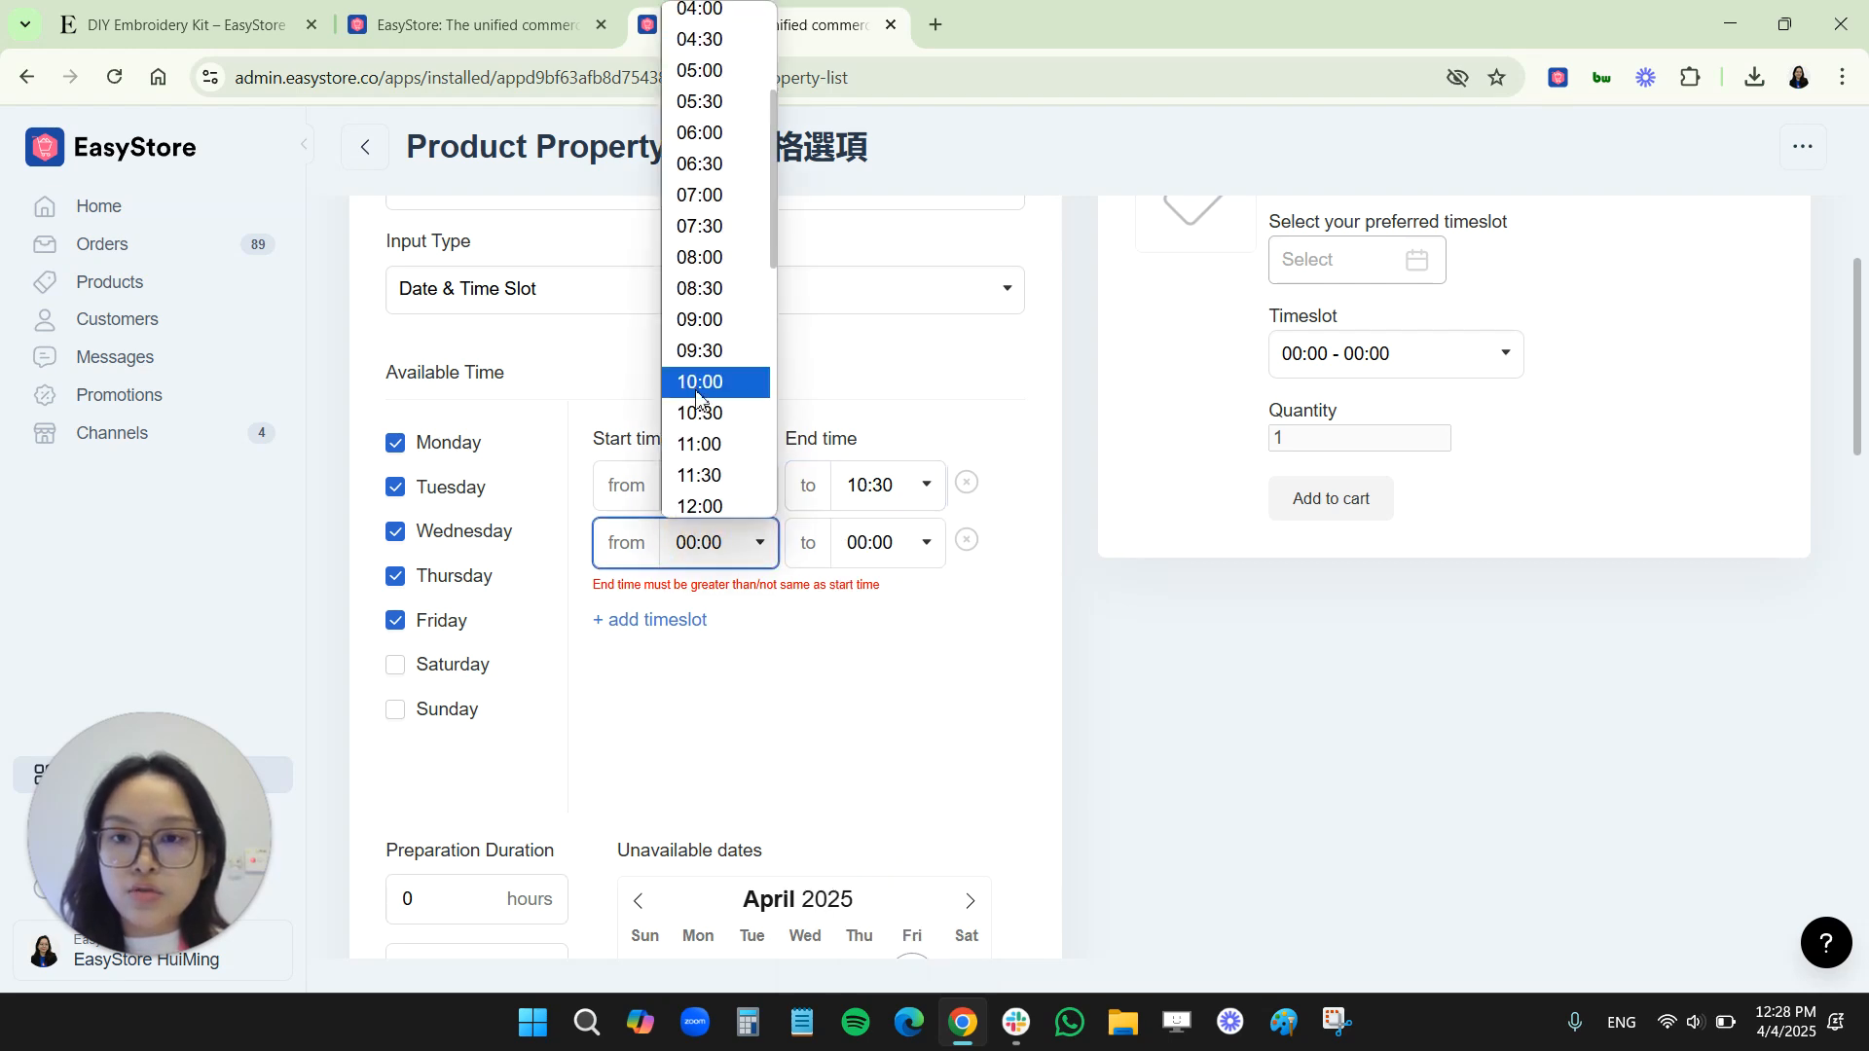
pyautogui.click(703, 413)
pyautogui.click(876, 542)
pyautogui.scroll(-5, 891, 370)
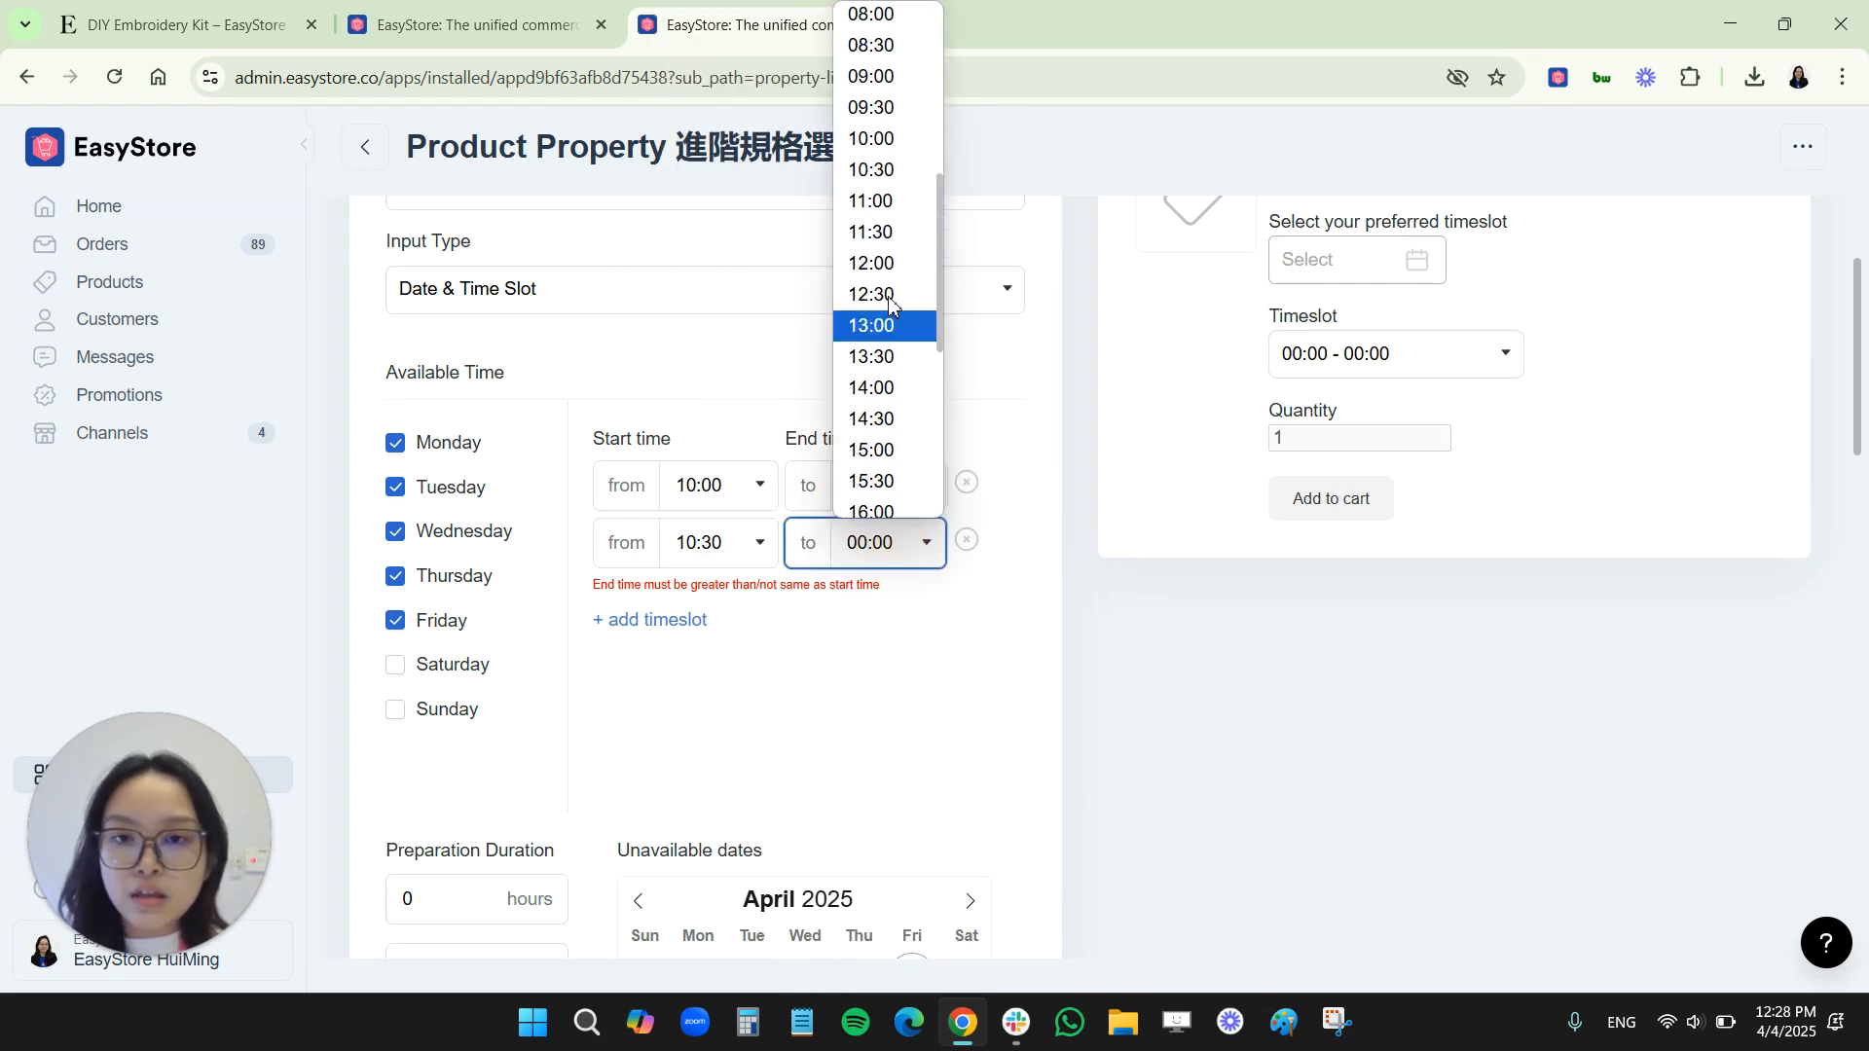
pyautogui.click(881, 197)
# Add a third timeslot running from 11:30 to 12:00
pyautogui.click(674, 615)
pyautogui.click(679, 614)
pyautogui.scroll(-3, 735, 419)
pyautogui.click(720, 442)
pyautogui.click(901, 613)
pyautogui.scroll(-5, 871, 370)
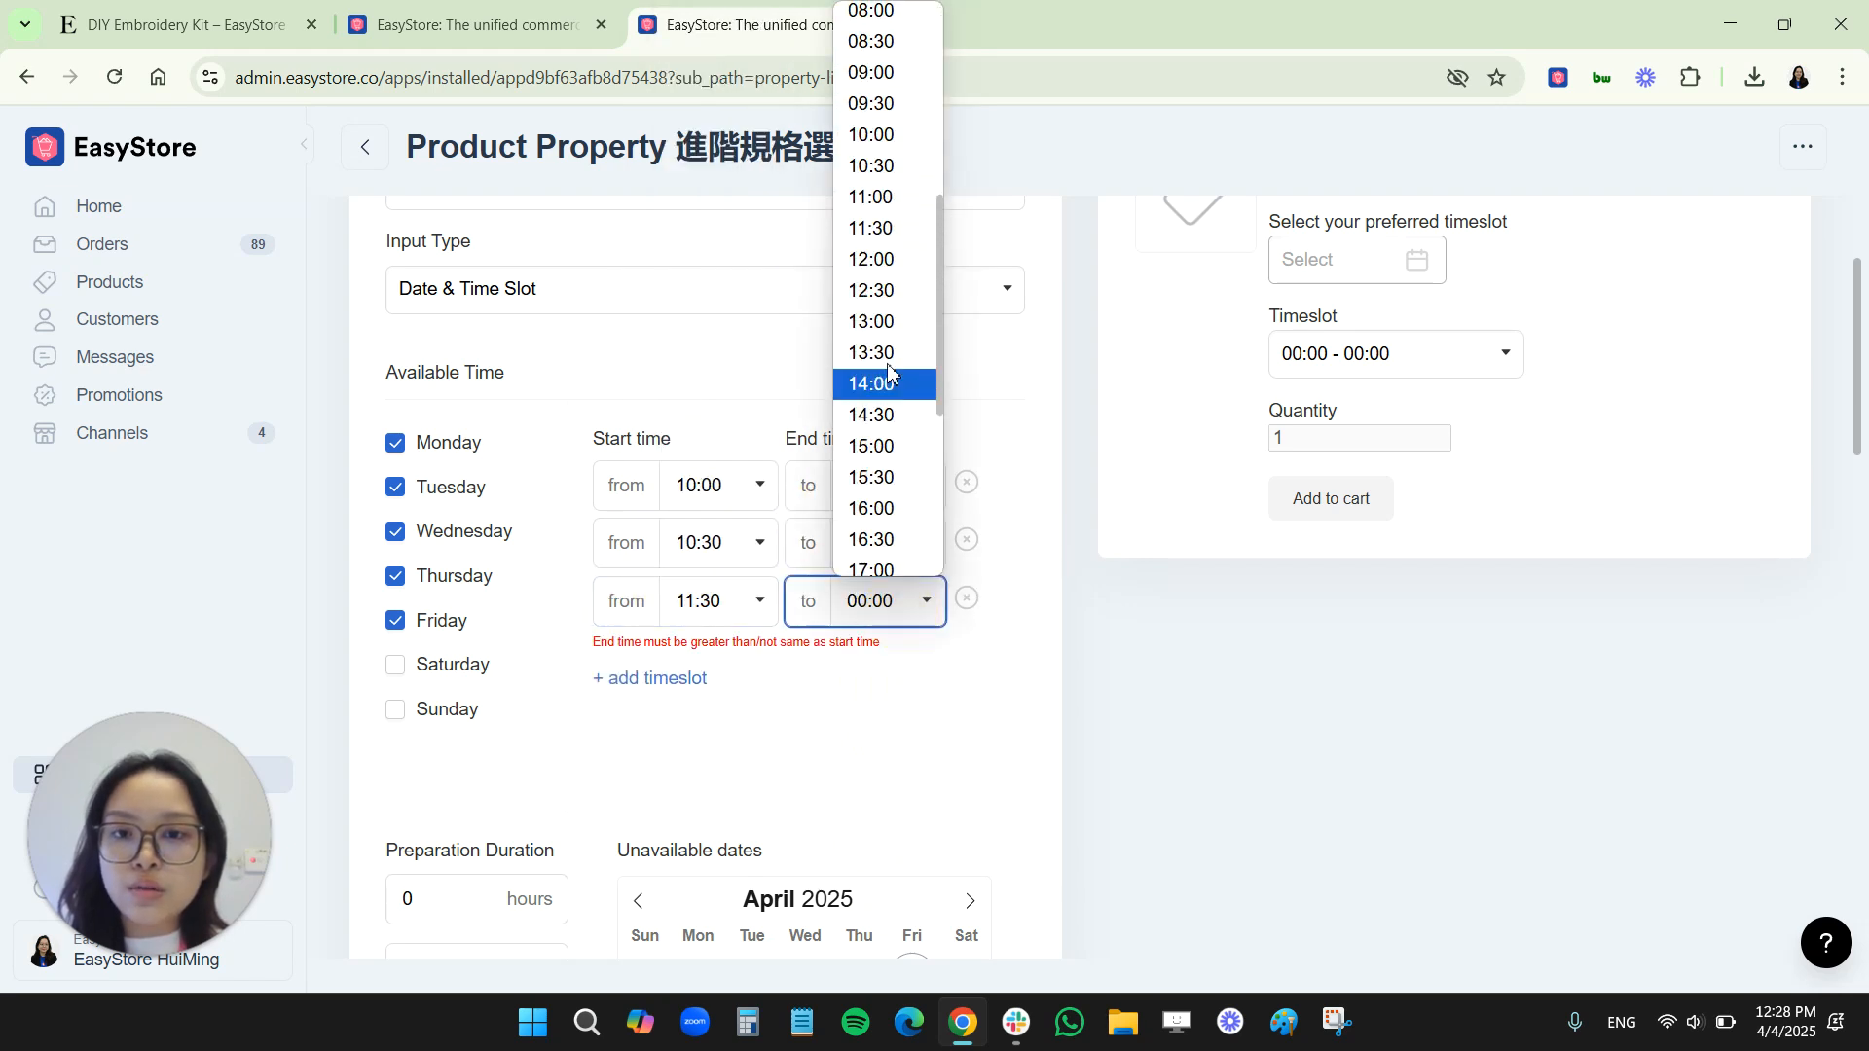
pyautogui.click(872, 260)
# Set the timeslot property's preparation duration to 1 day
pyautogui.scroll(-1, 894, 684)
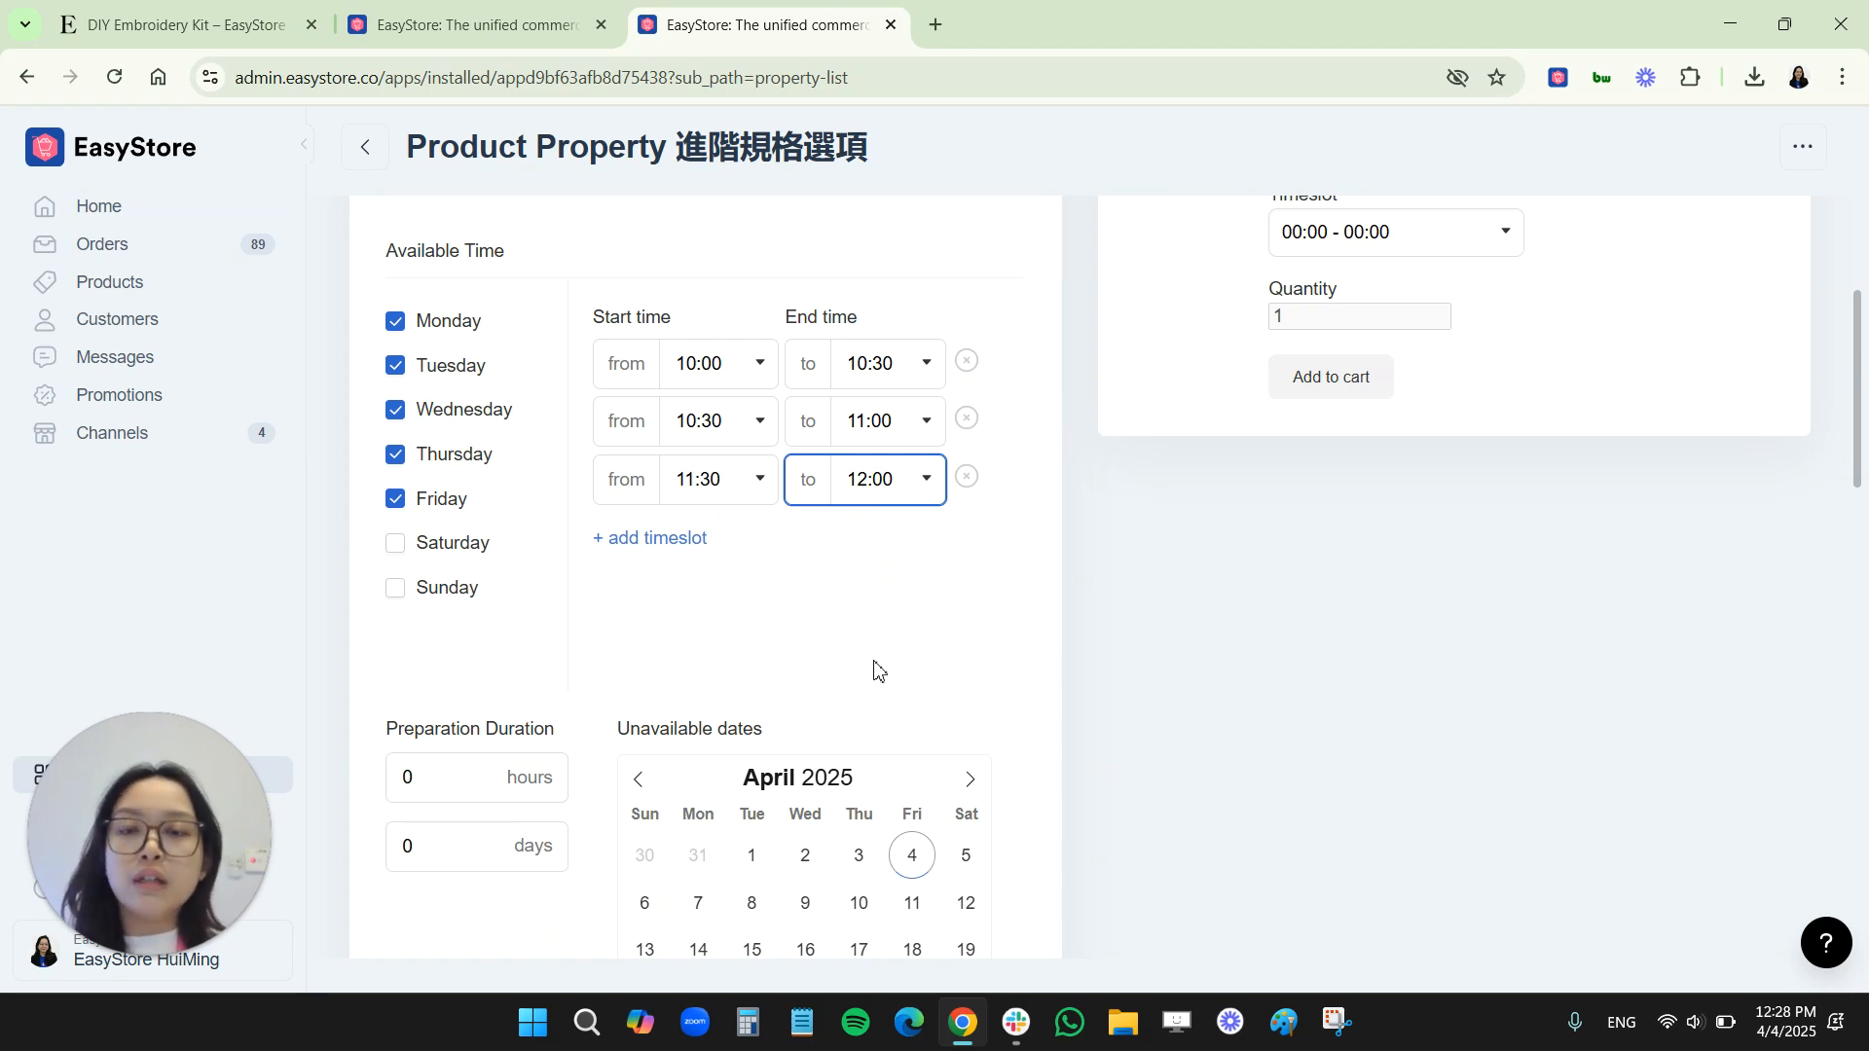
pyautogui.scroll(-2, 709, 646)
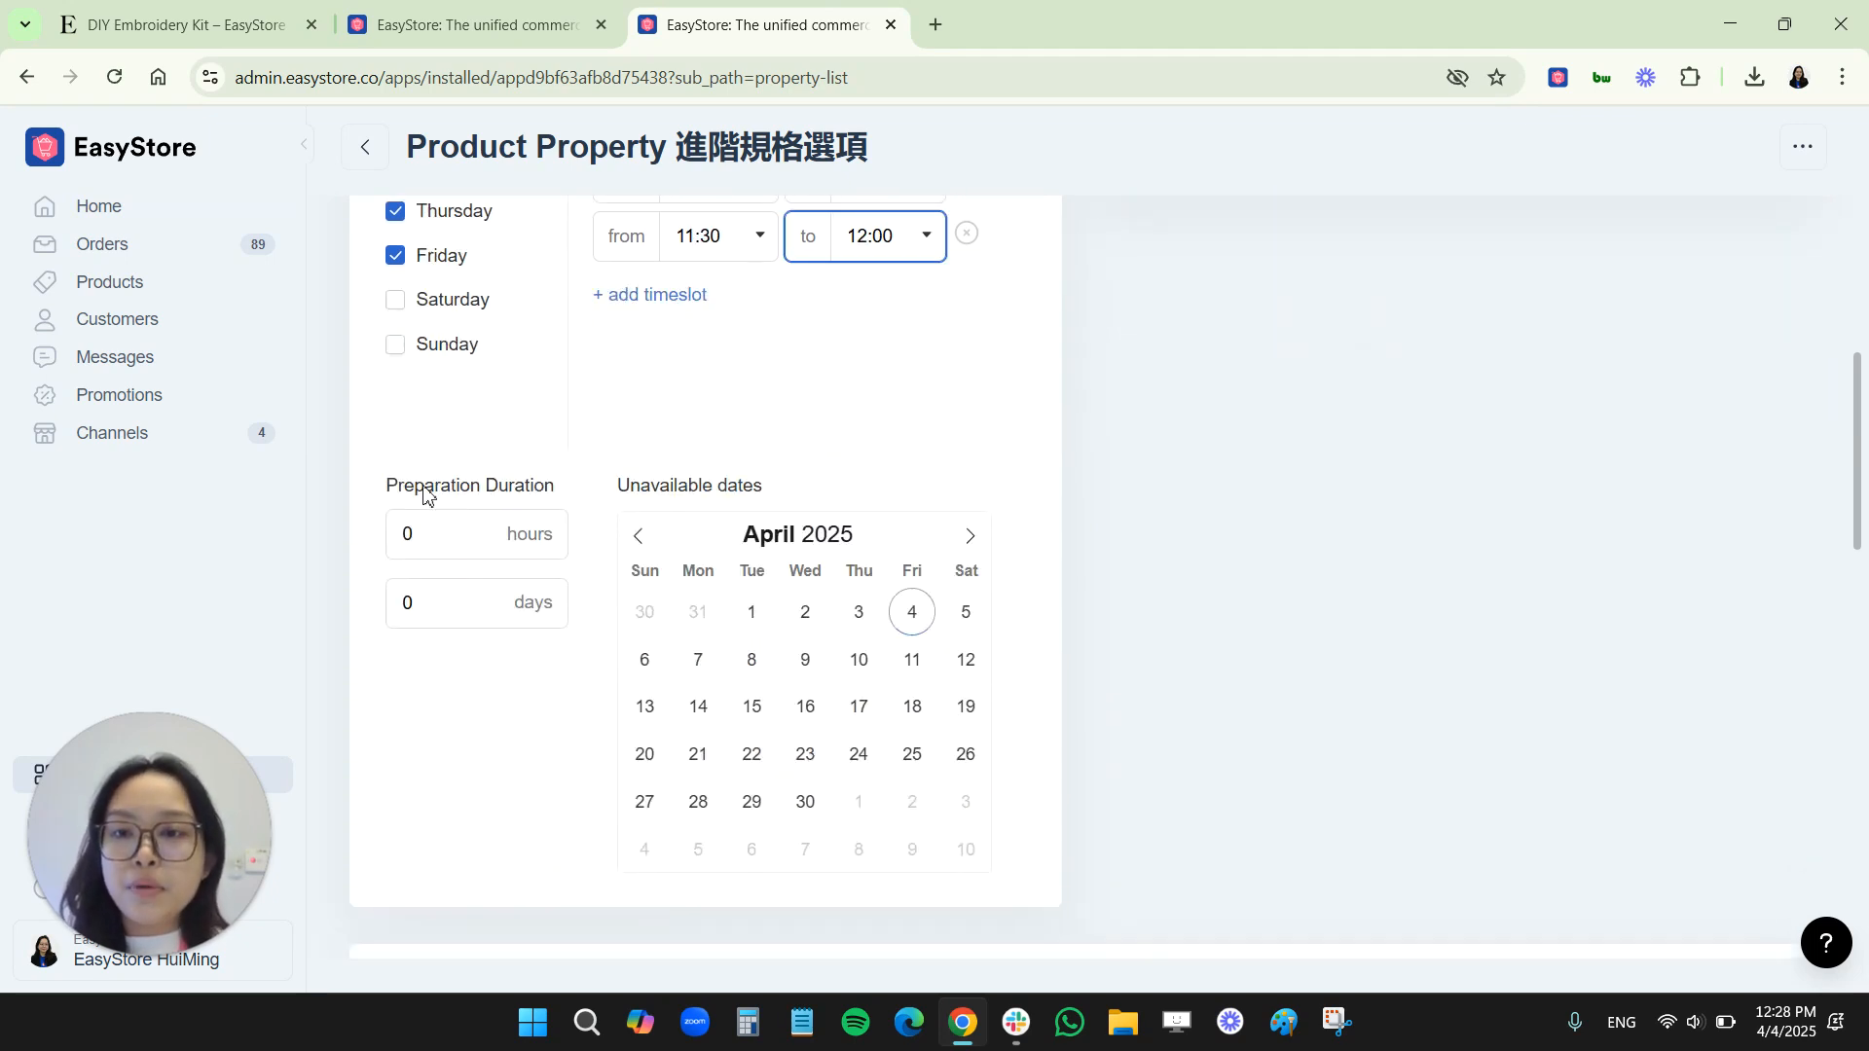
pyautogui.click(405, 535)
pyautogui.doubleClick(396, 610)
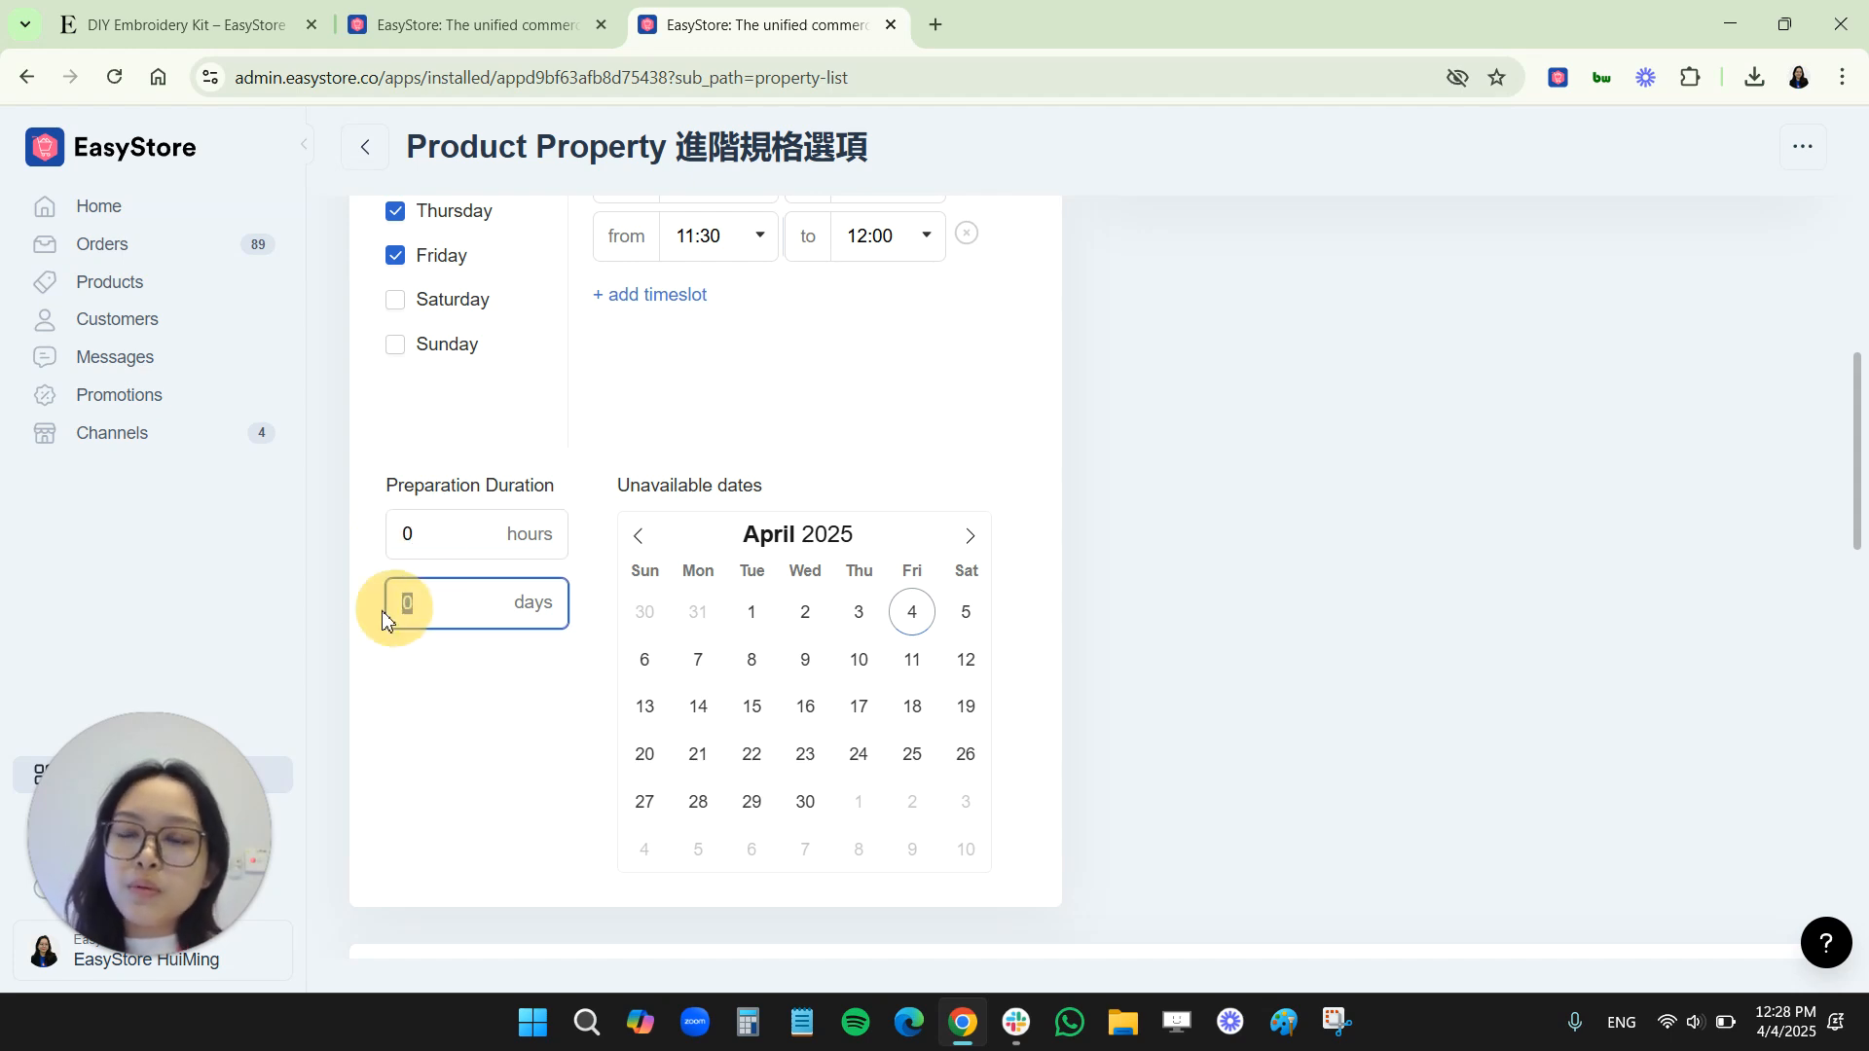
pyautogui.write('1')
pyautogui.click(422, 744)
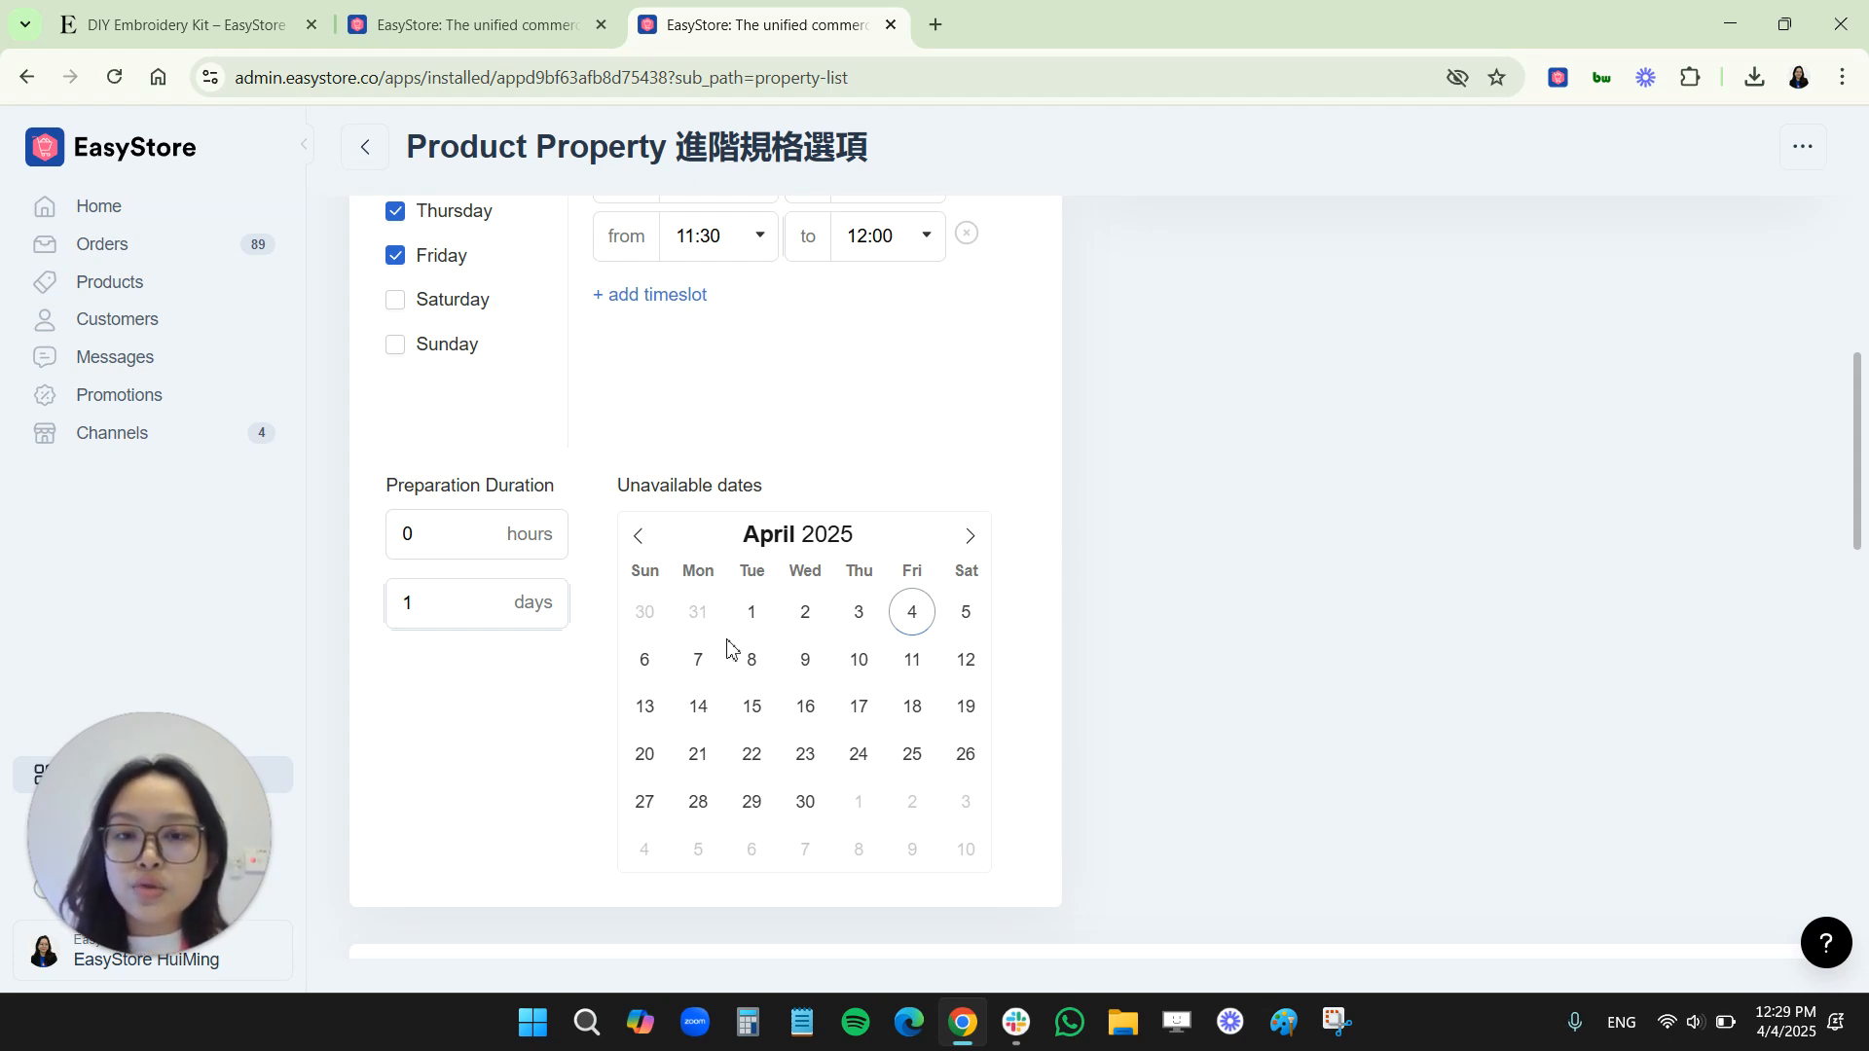
# Mark 6 through 12 April 2025 as unavailable dates for the timeslot property
pyautogui.click(701, 662)
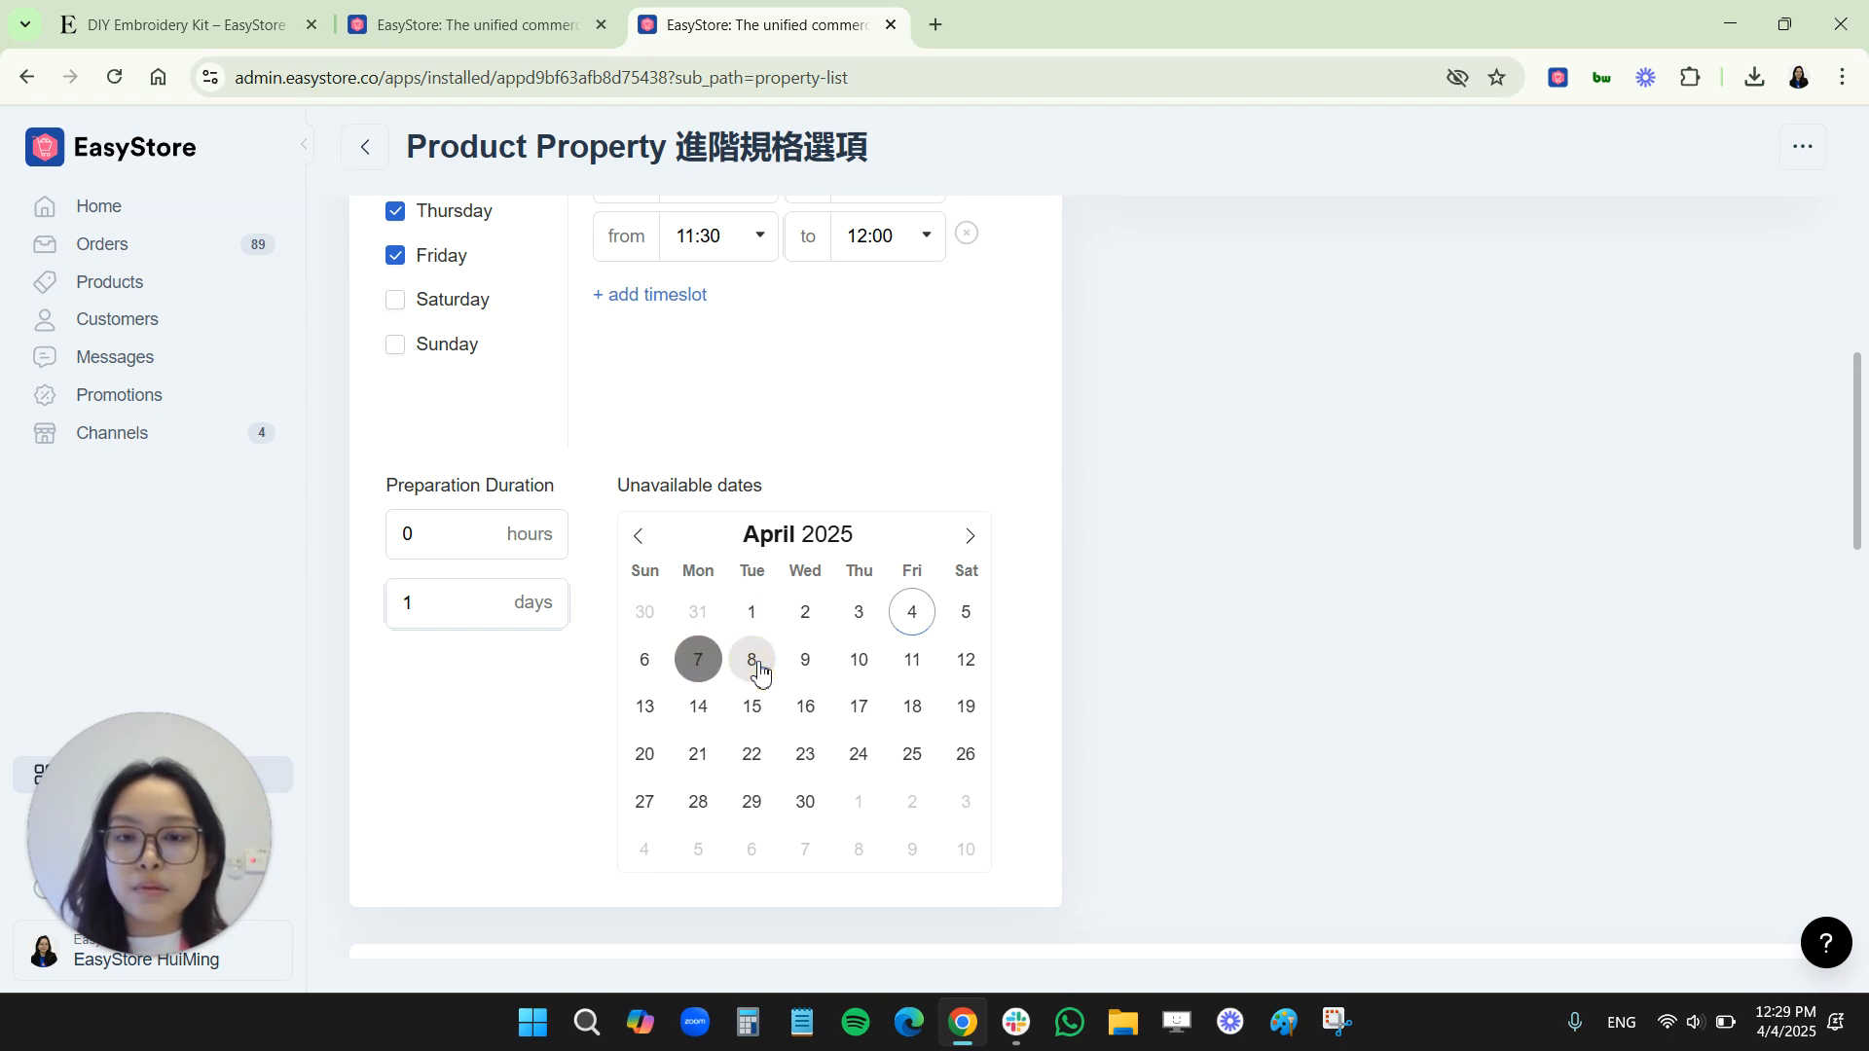
pyautogui.click(752, 660)
pyautogui.click(805, 660)
pyautogui.click(859, 660)
pyautogui.click(912, 660)
pyautogui.click(966, 660)
pyautogui.click(645, 672)
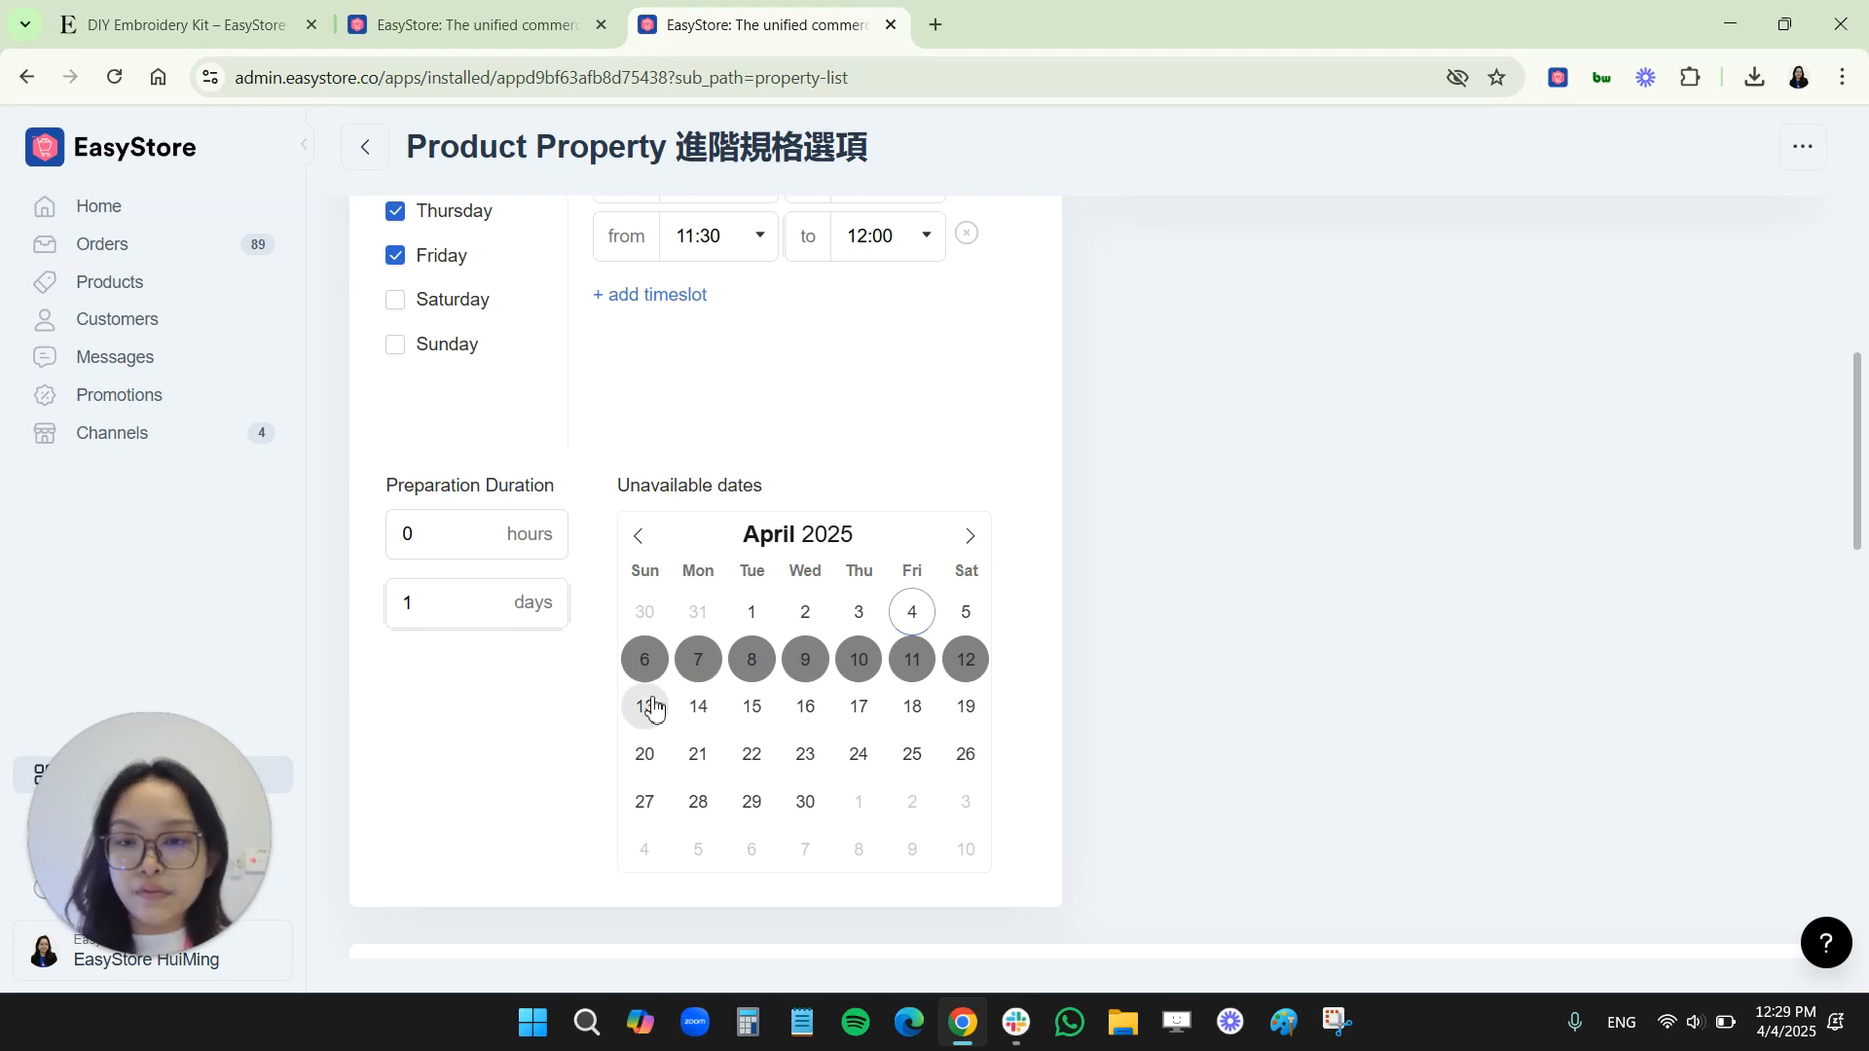
# Review the configured available timeslots and check the date field in the property preview
pyautogui.scroll(3, 506, 718)
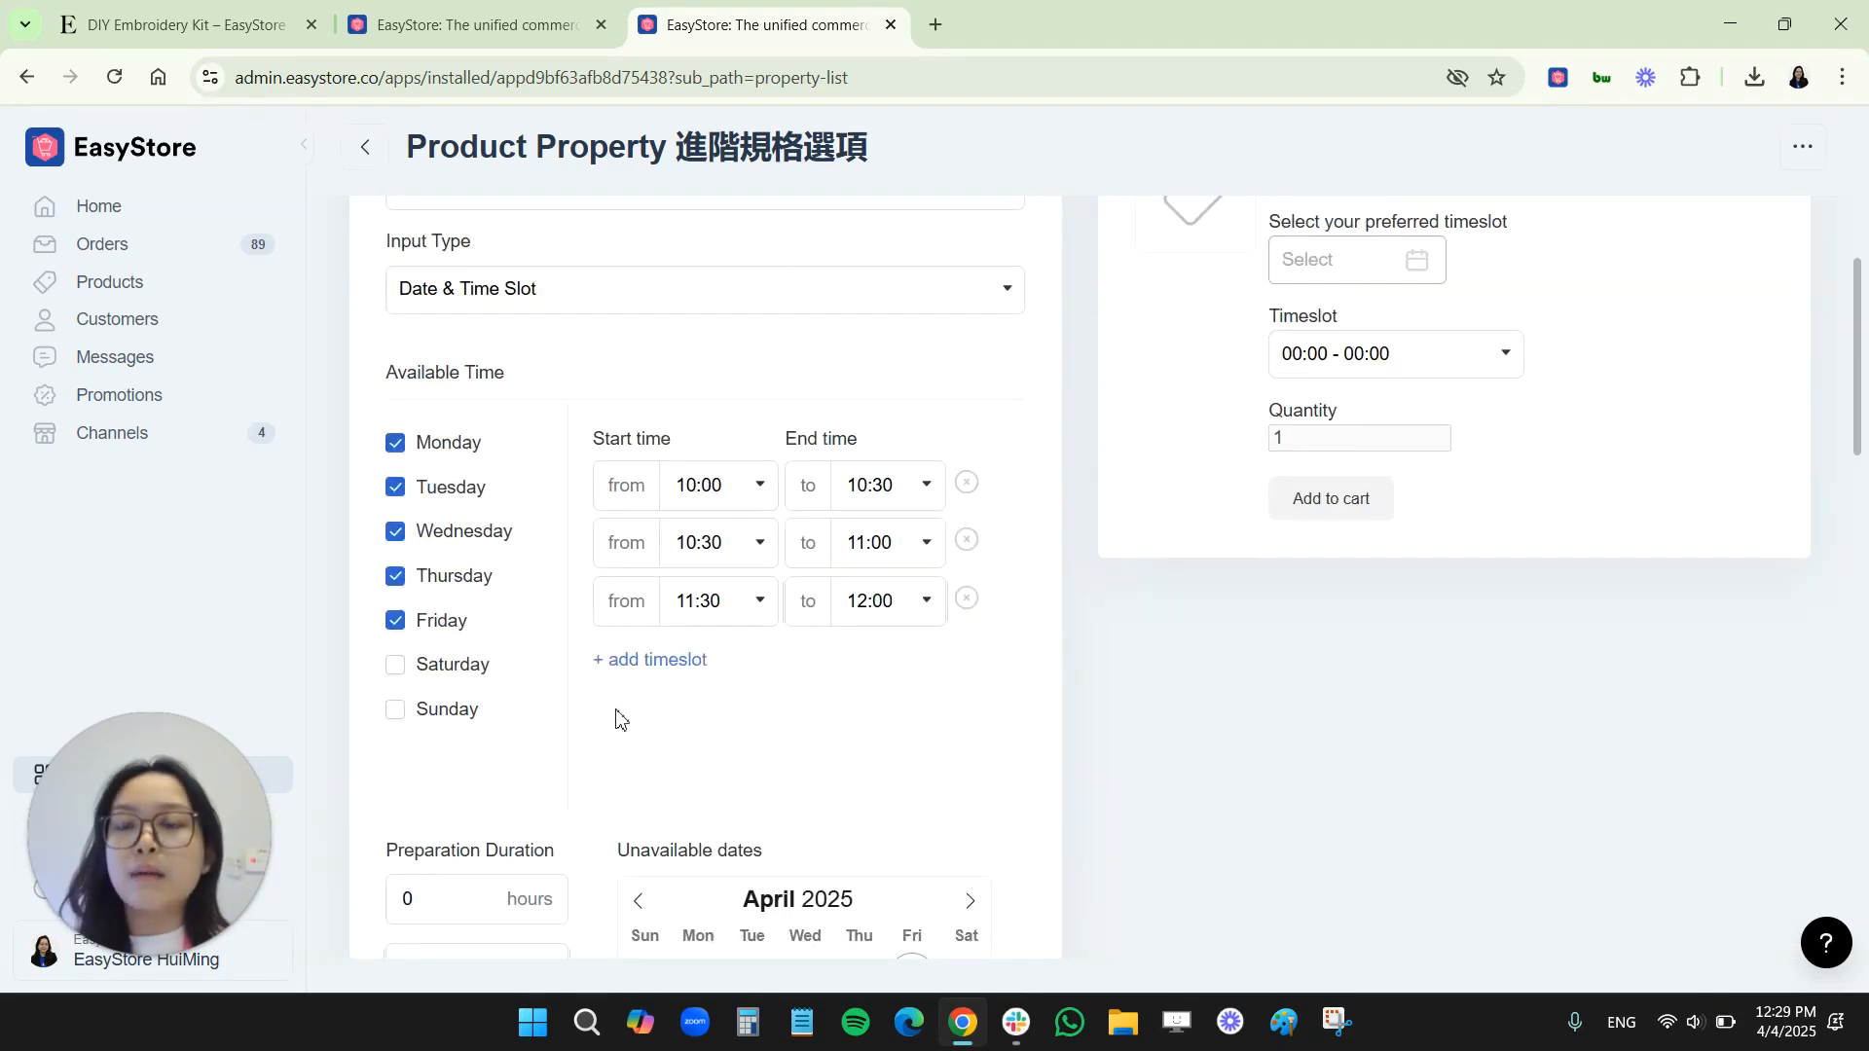
pyautogui.scroll(1, 616, 718)
pyautogui.scroll(-4, 1348, 308)
pyautogui.scroll(5, 1489, 438)
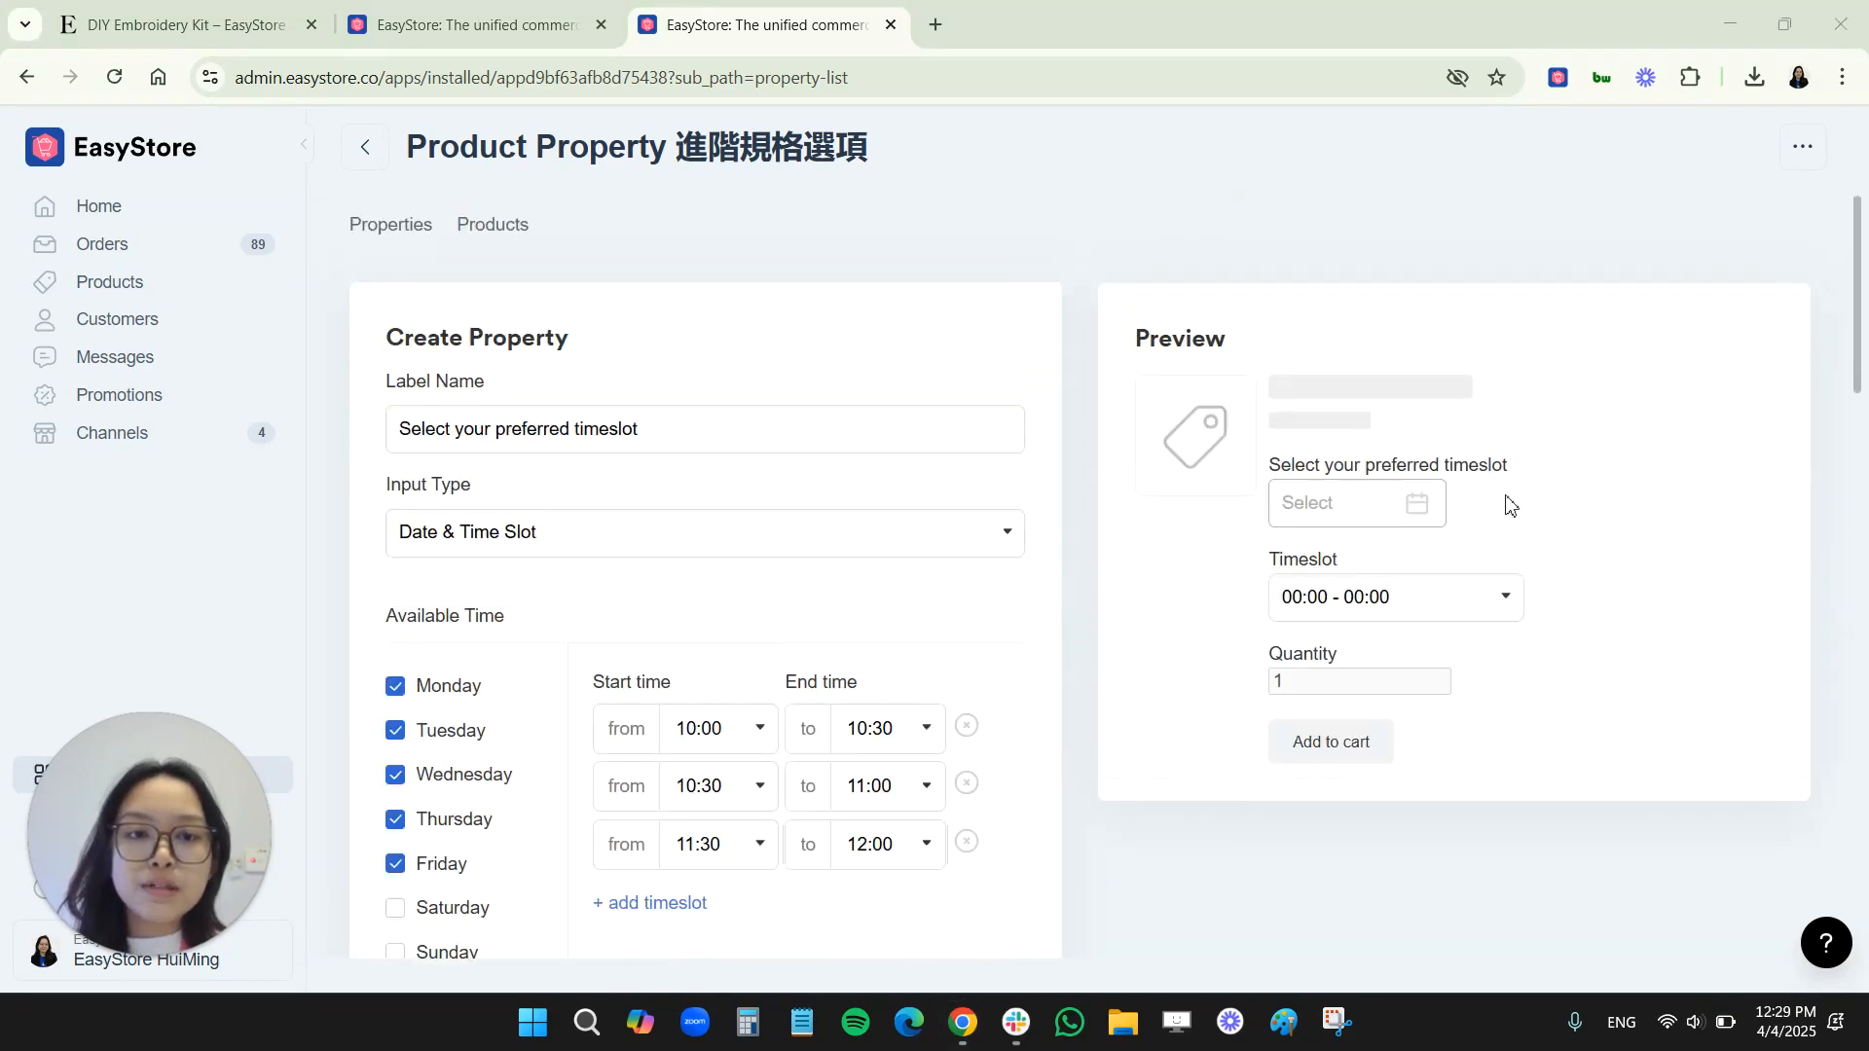
pyautogui.click(1361, 514)
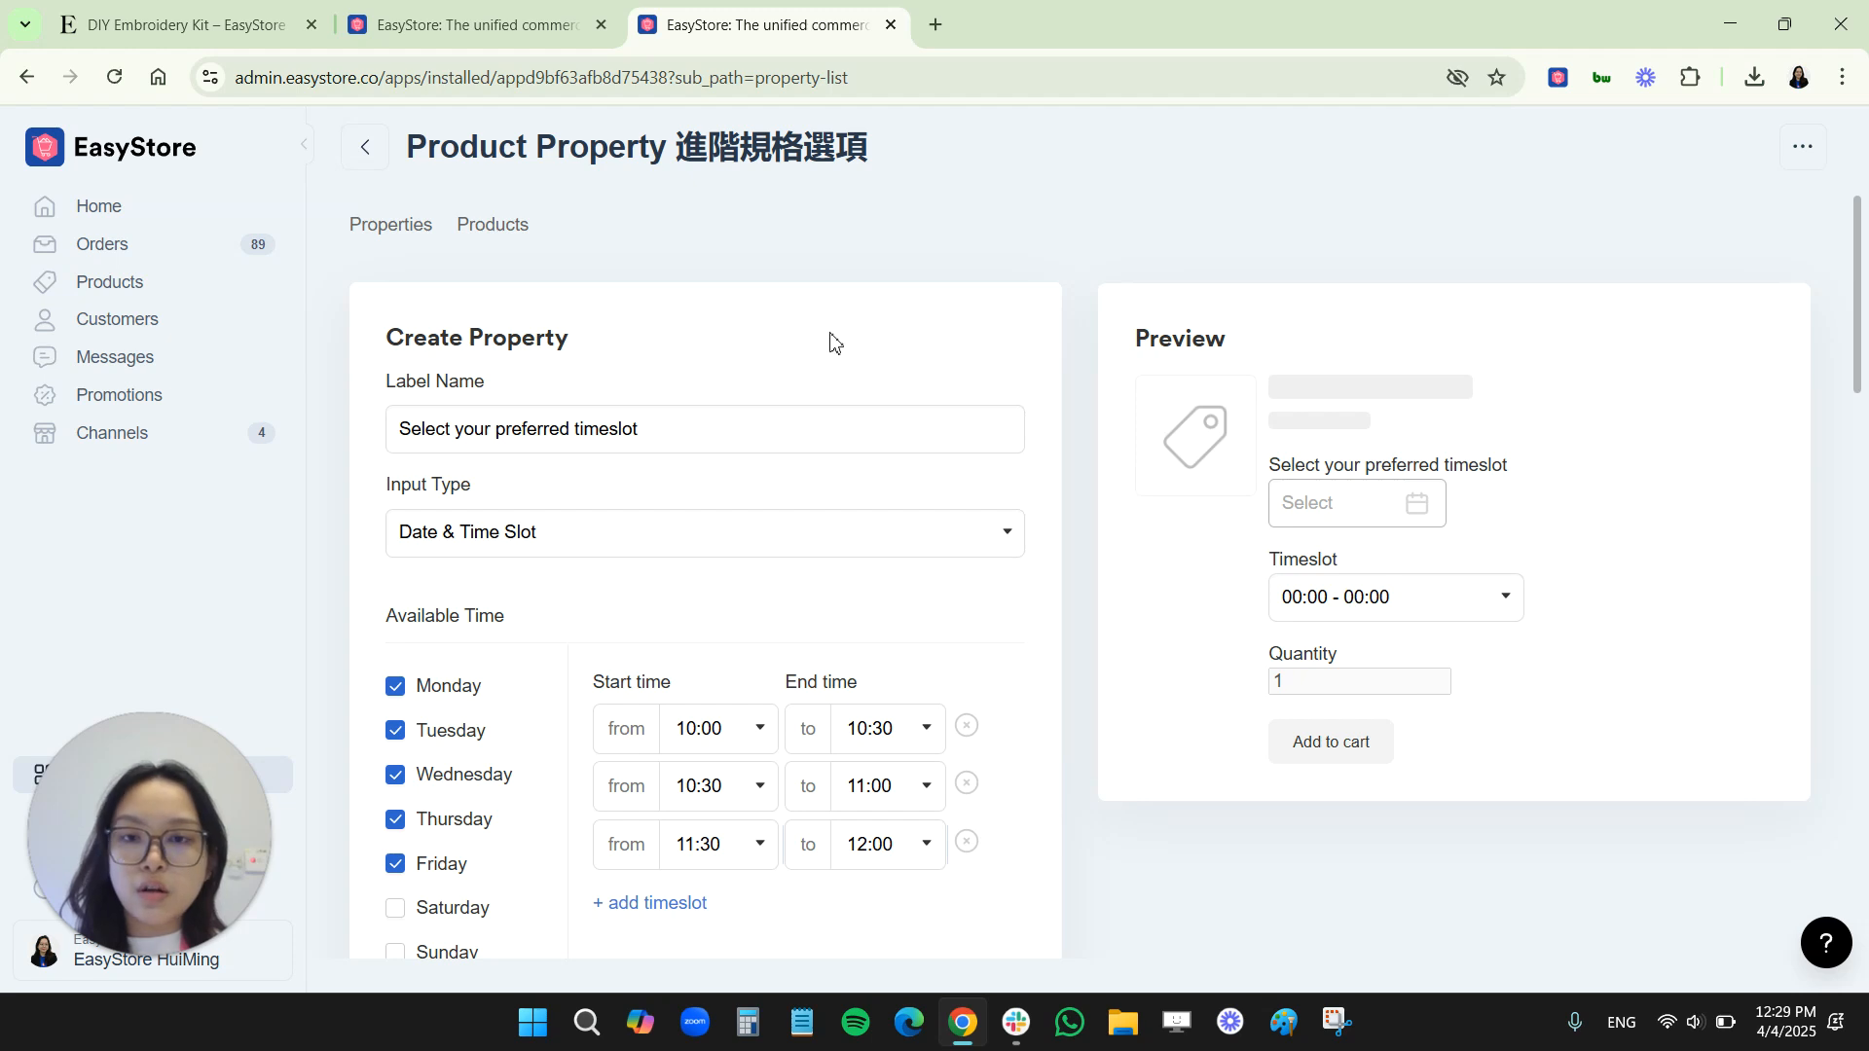
# Apply the timeslot property to the Manuka and Manuka Honey products only, and save the property
pyautogui.scroll(-5, 667, 734)
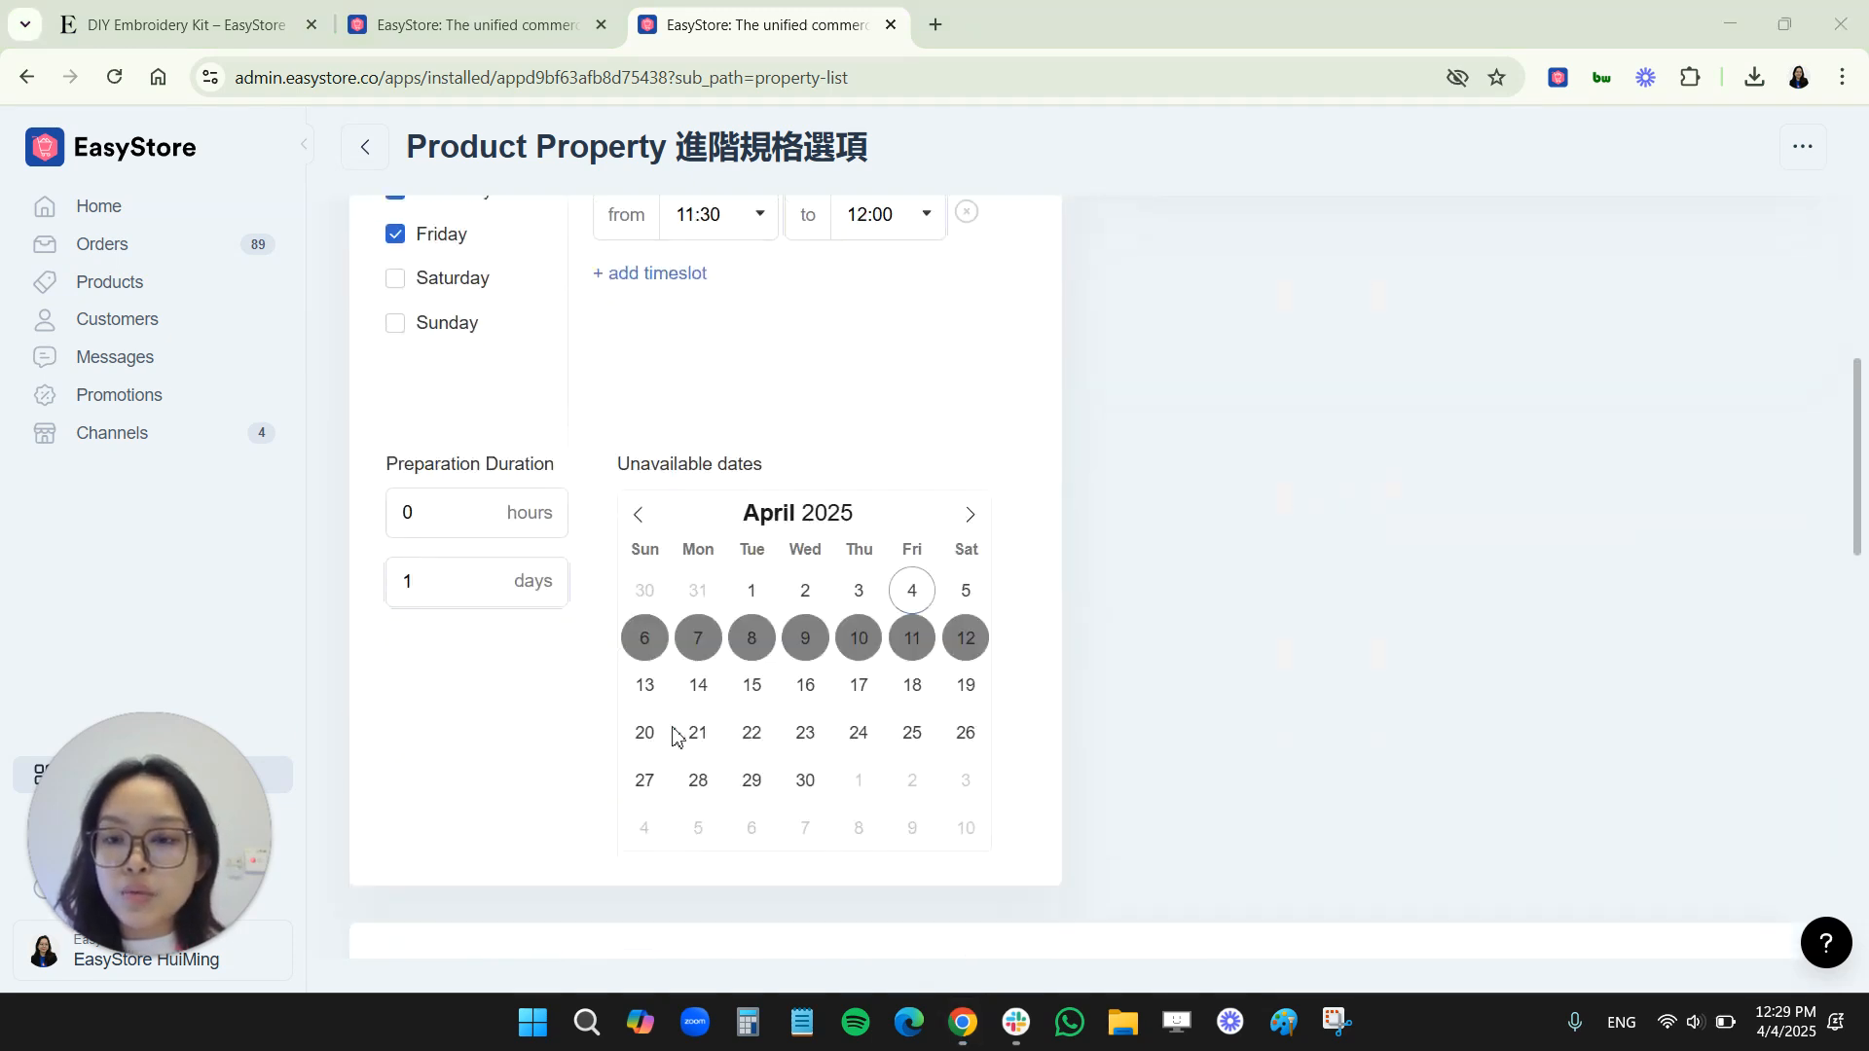
pyautogui.scroll(-15, 672, 734)
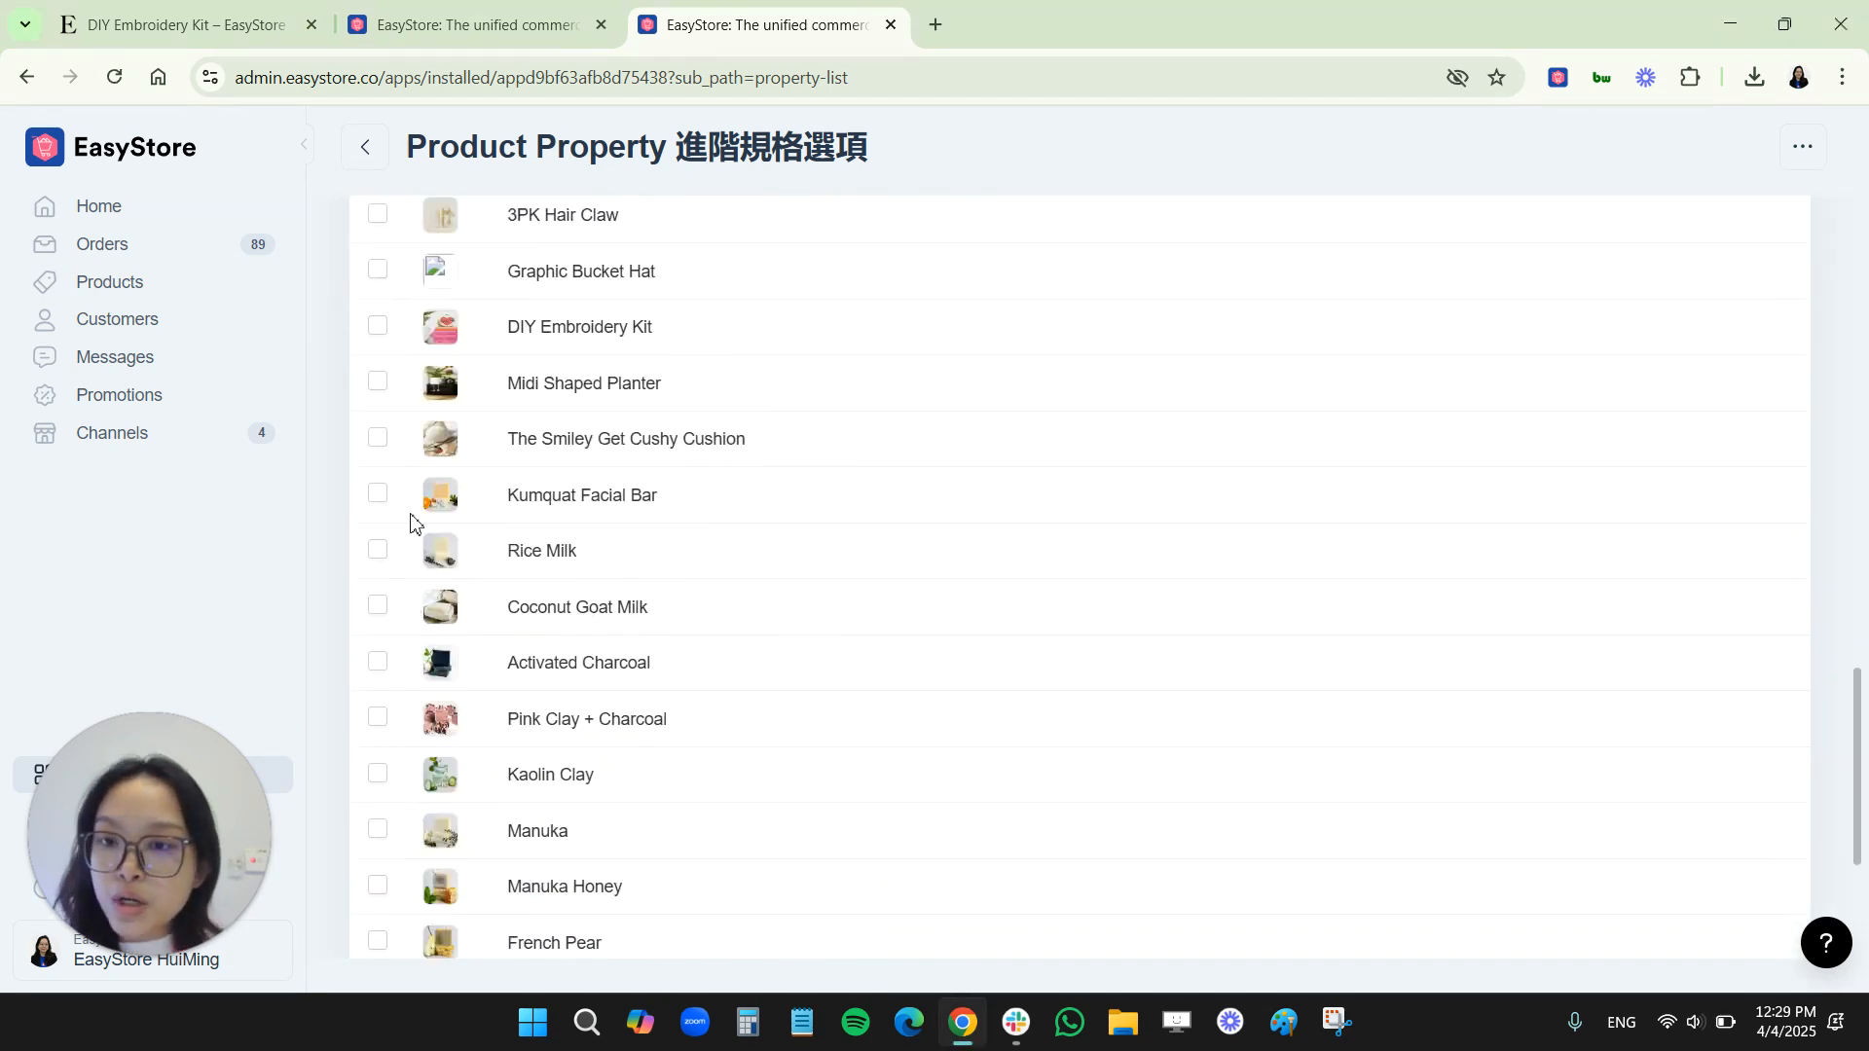
pyautogui.scroll(-3, 521, 754)
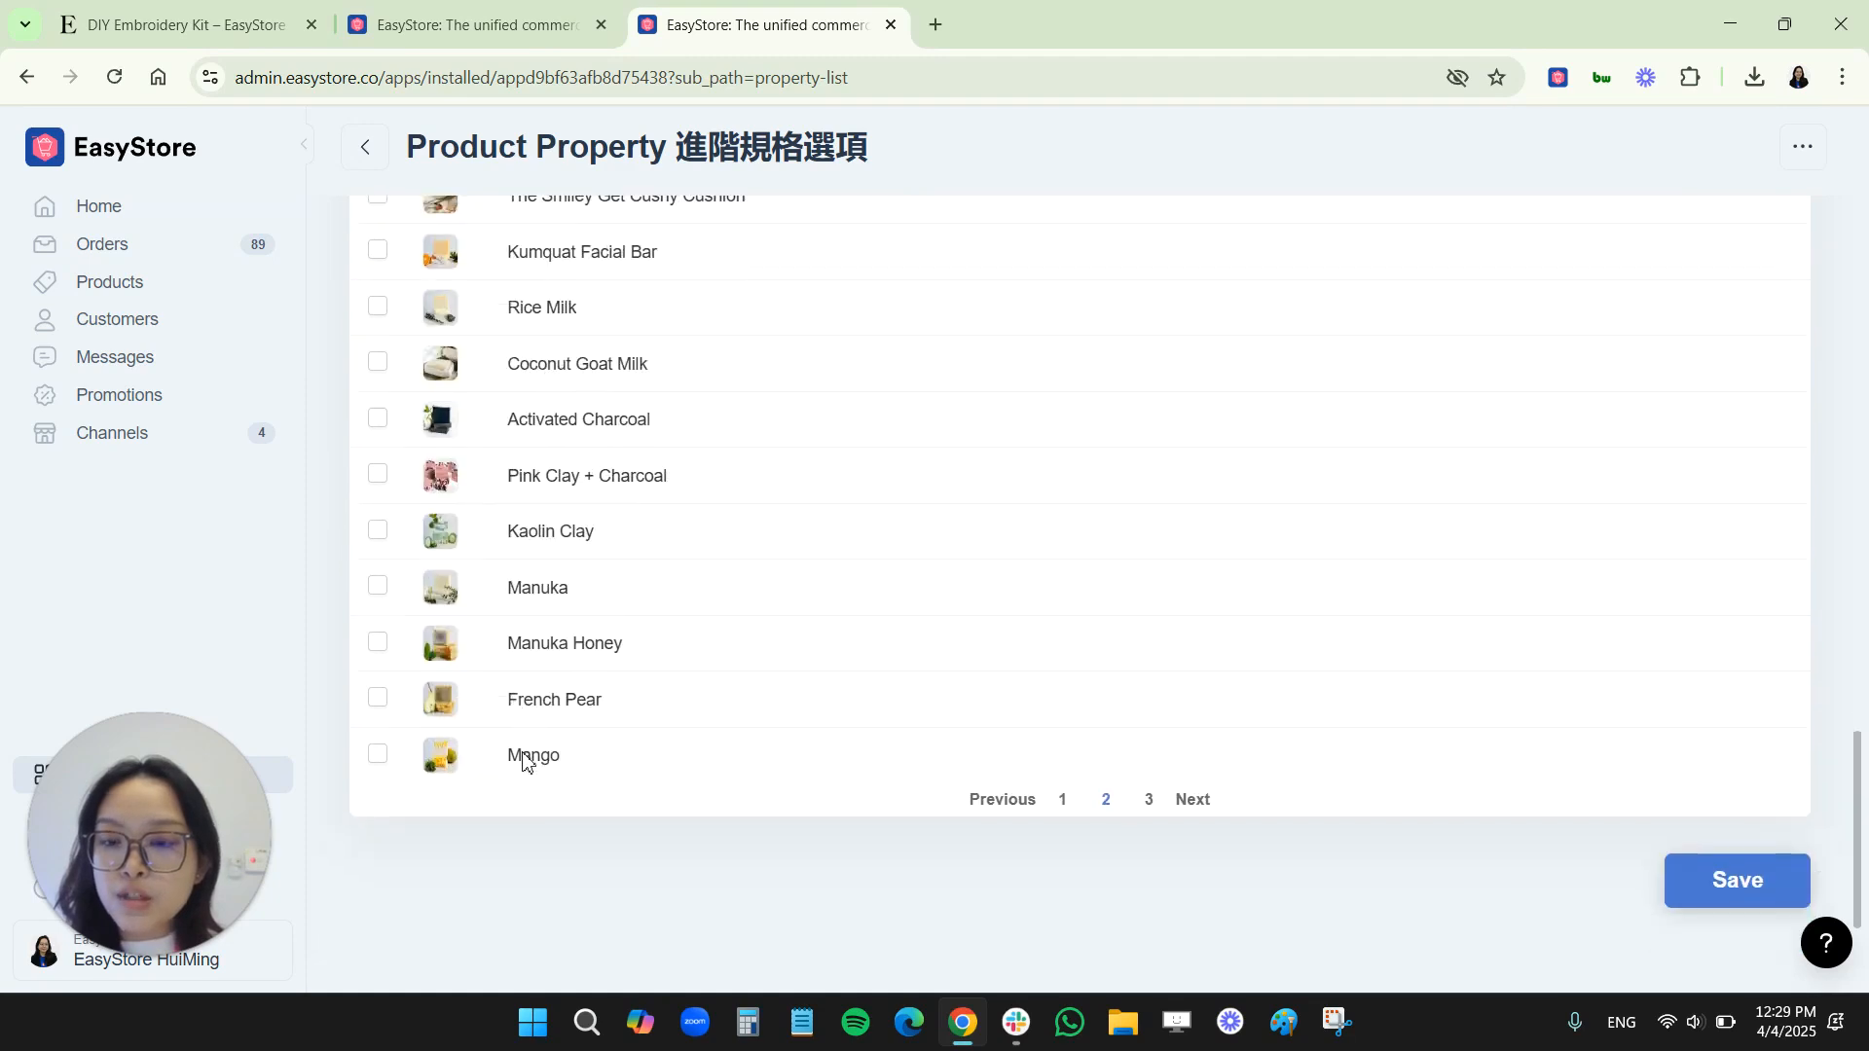
pyautogui.click(379, 756)
pyautogui.click(379, 697)
pyautogui.click(379, 641)
pyautogui.click(379, 586)
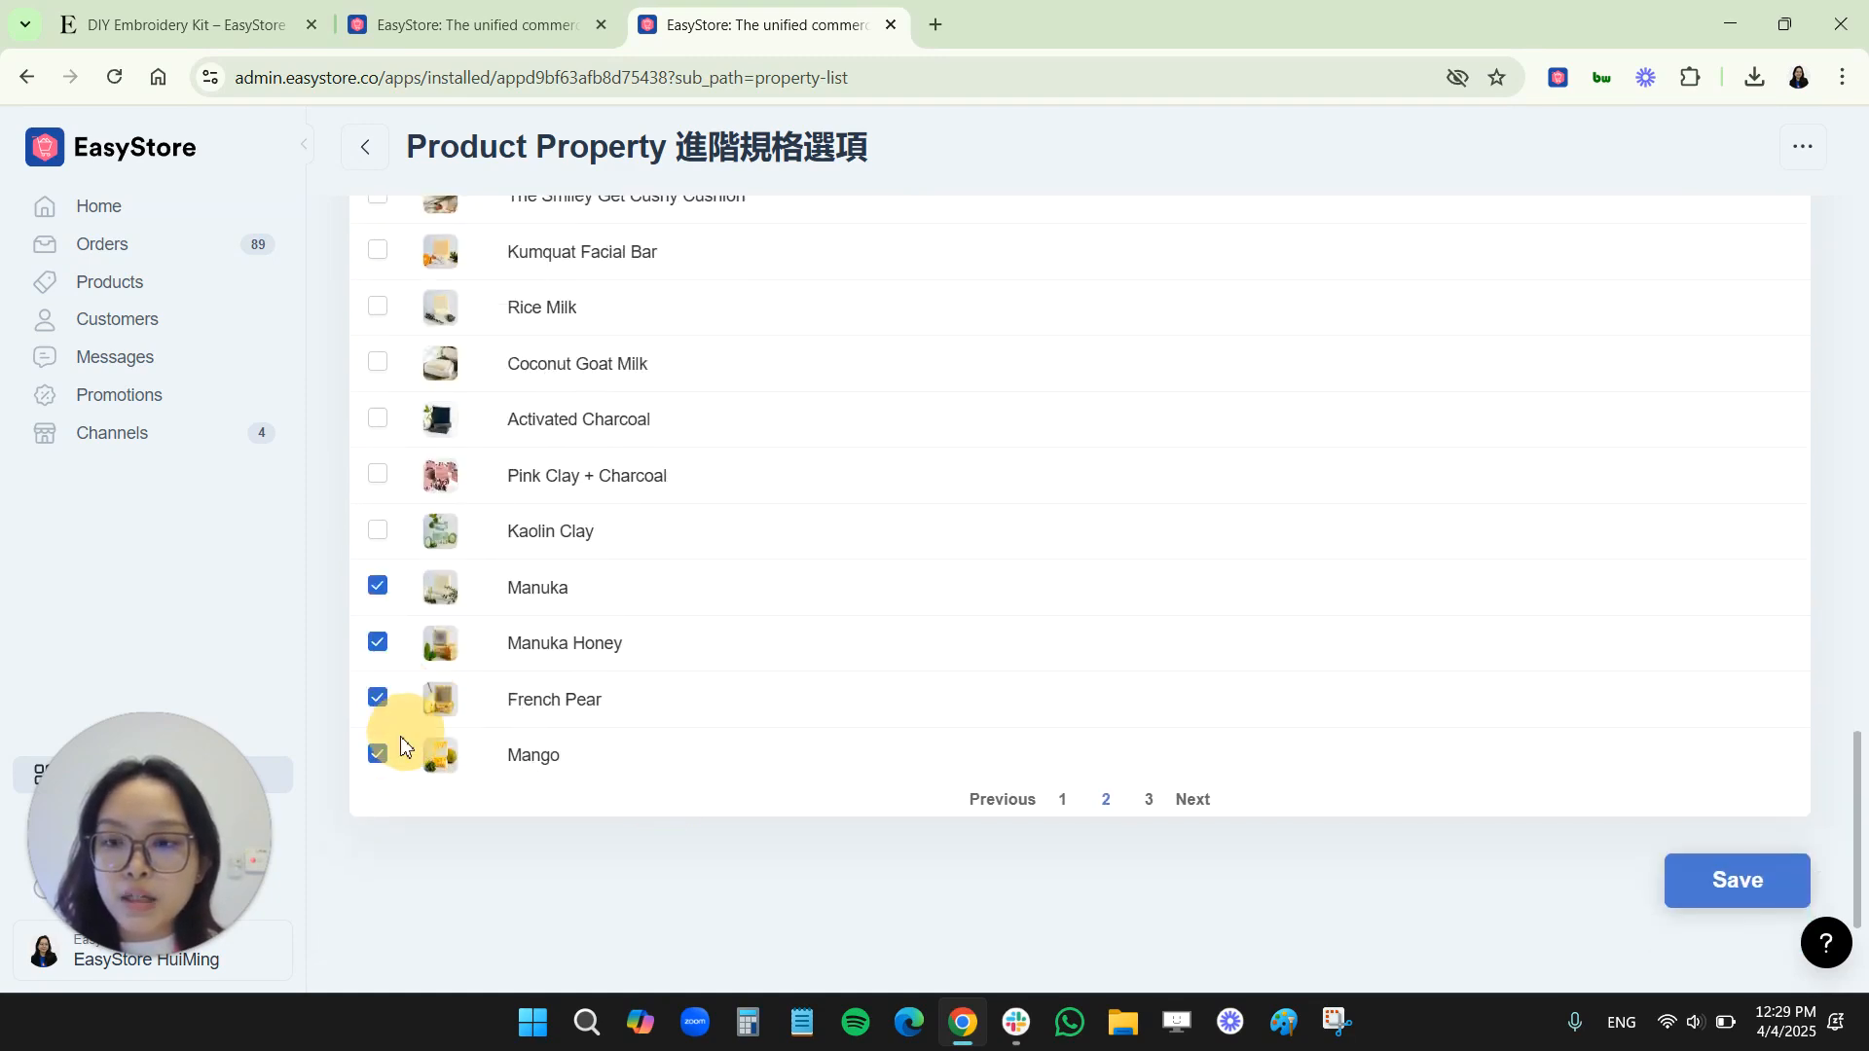
pyautogui.click(377, 755)
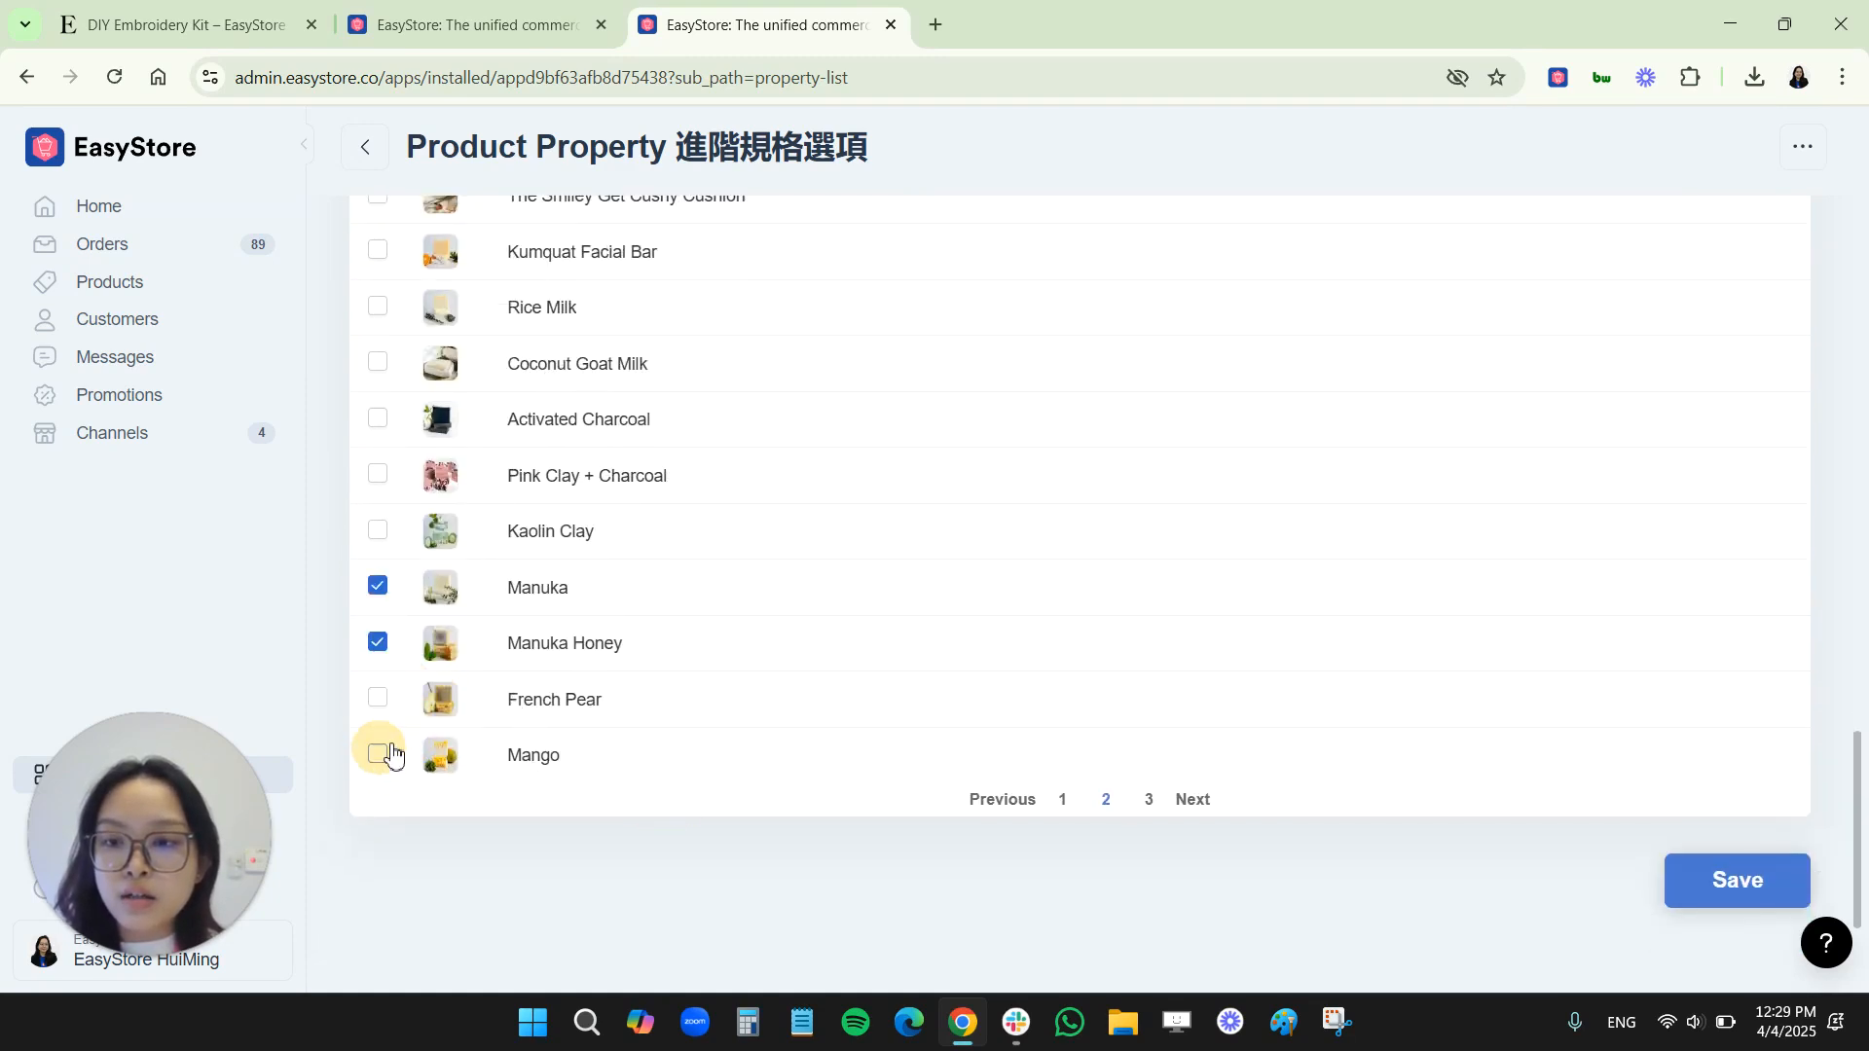
pyautogui.click(1774, 892)
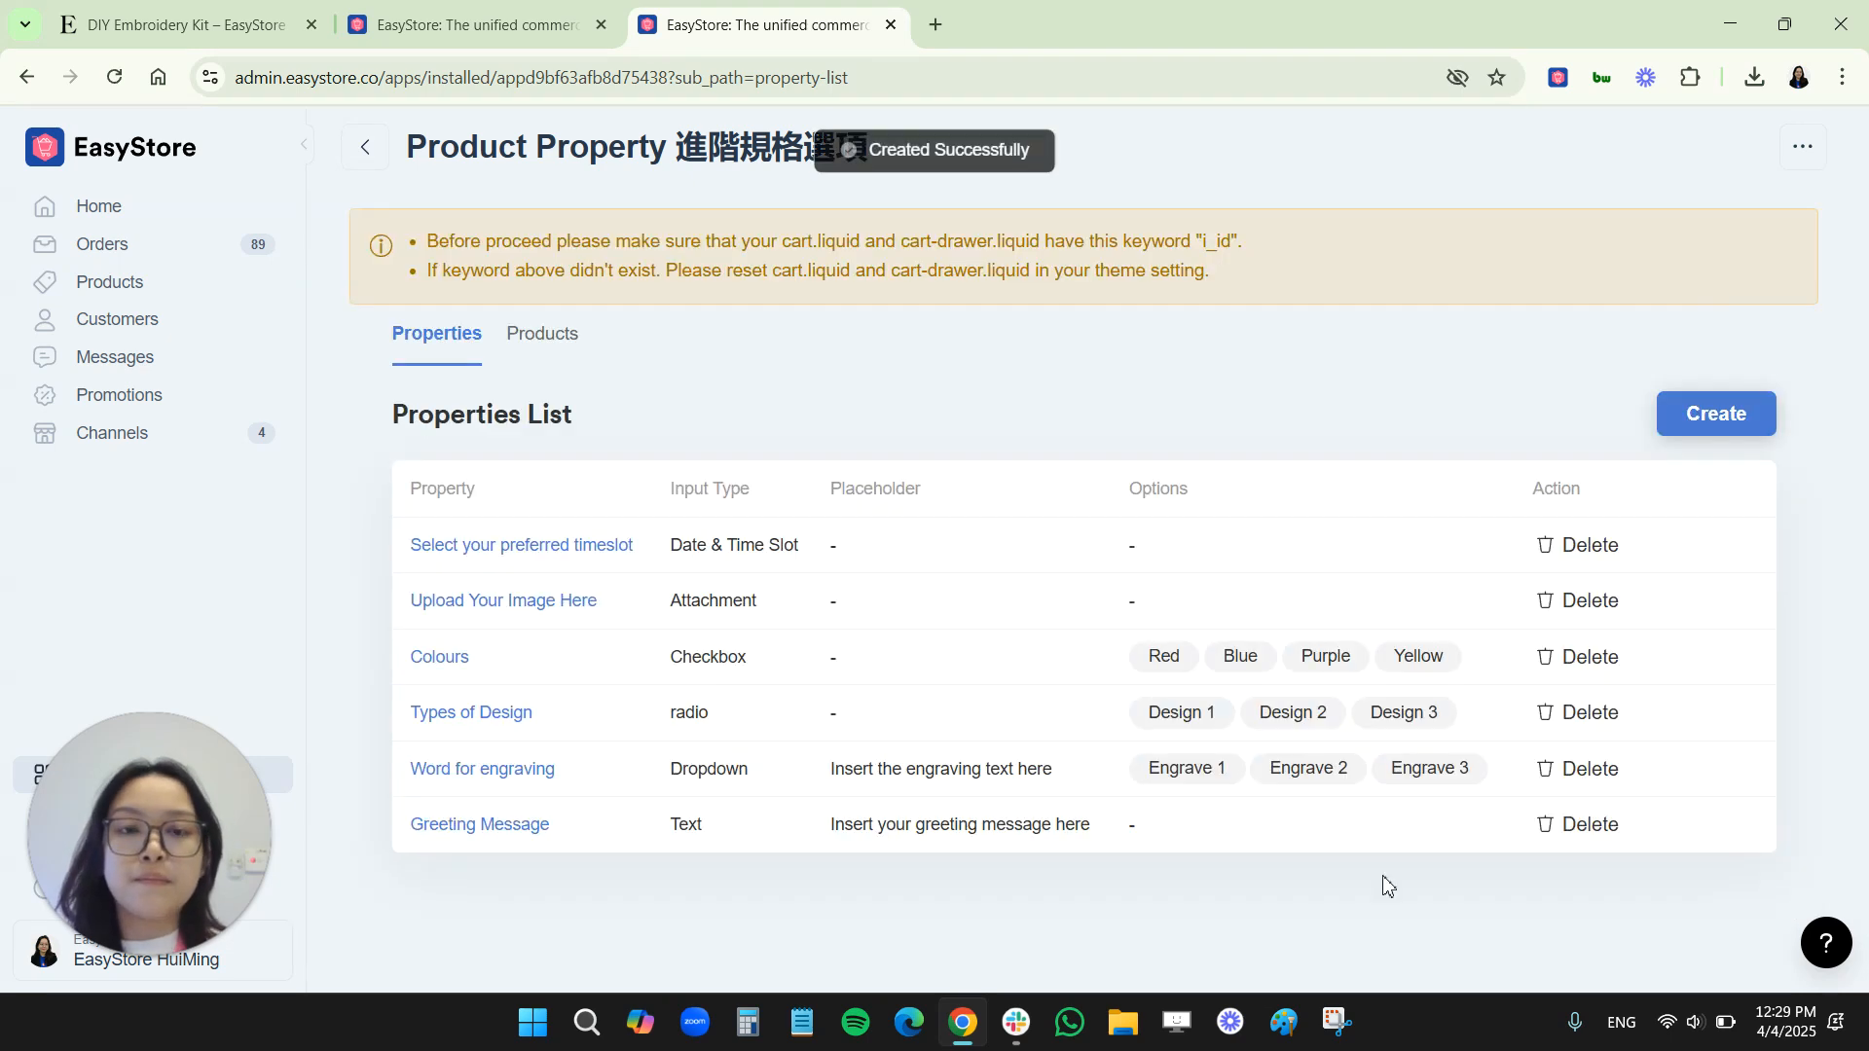
# Switch to the storefront and open the Manuka Honey product page from the Manuka Series soap bars collection
pyautogui.click(254, 8)
pyautogui.moveTo(325, 193)
pyautogui.moveTo(355, 488)
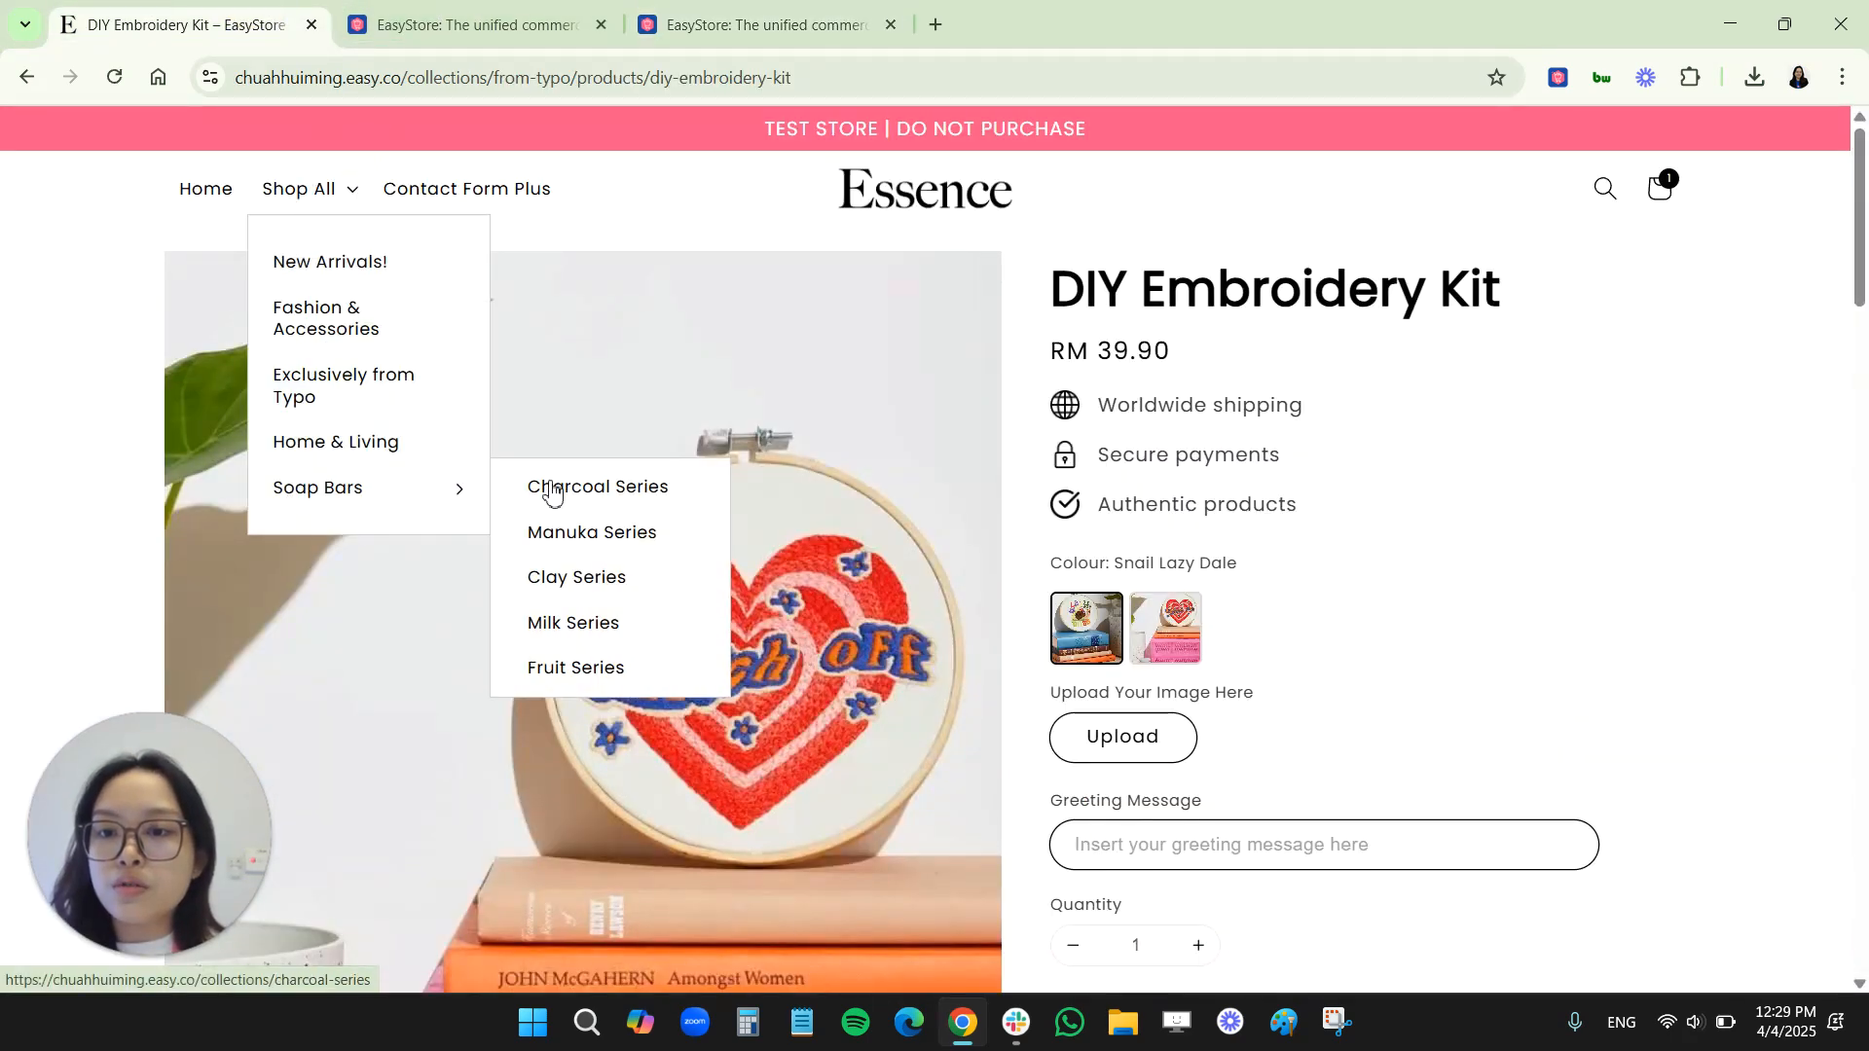
pyautogui.click(570, 538)
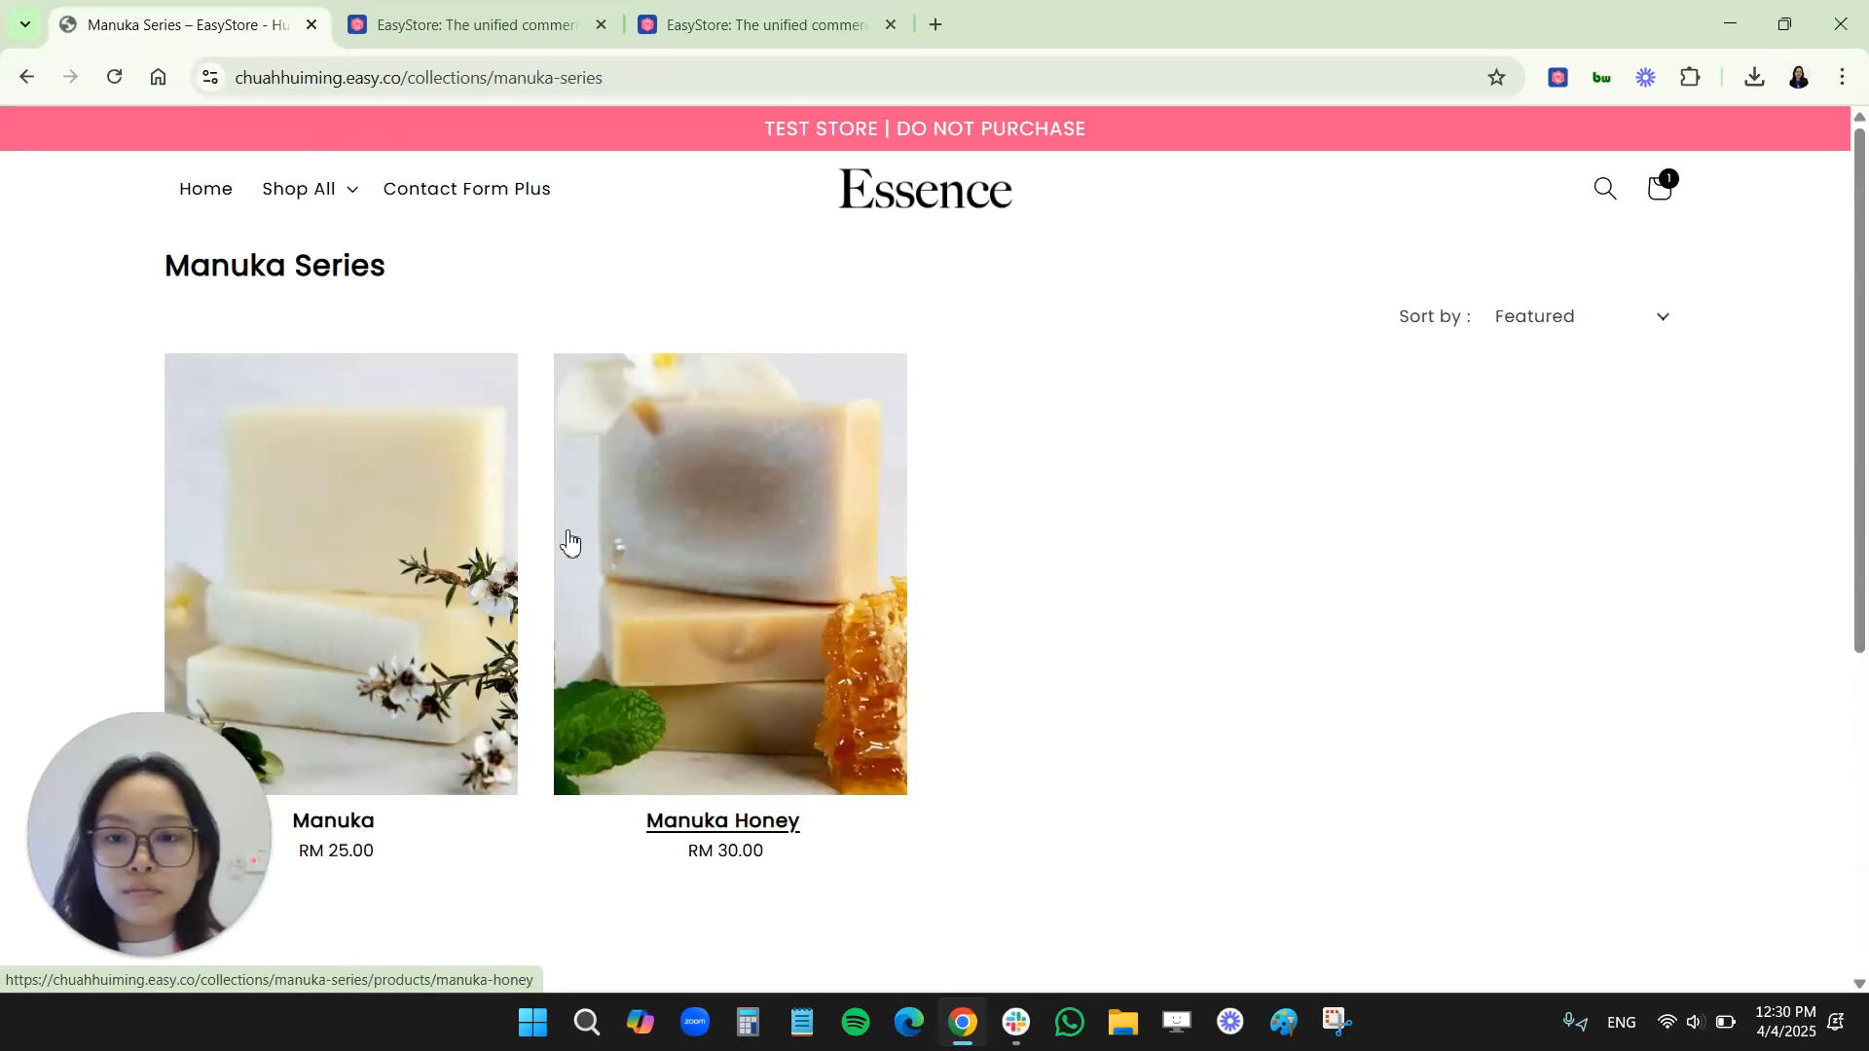
pyautogui.click(679, 467)
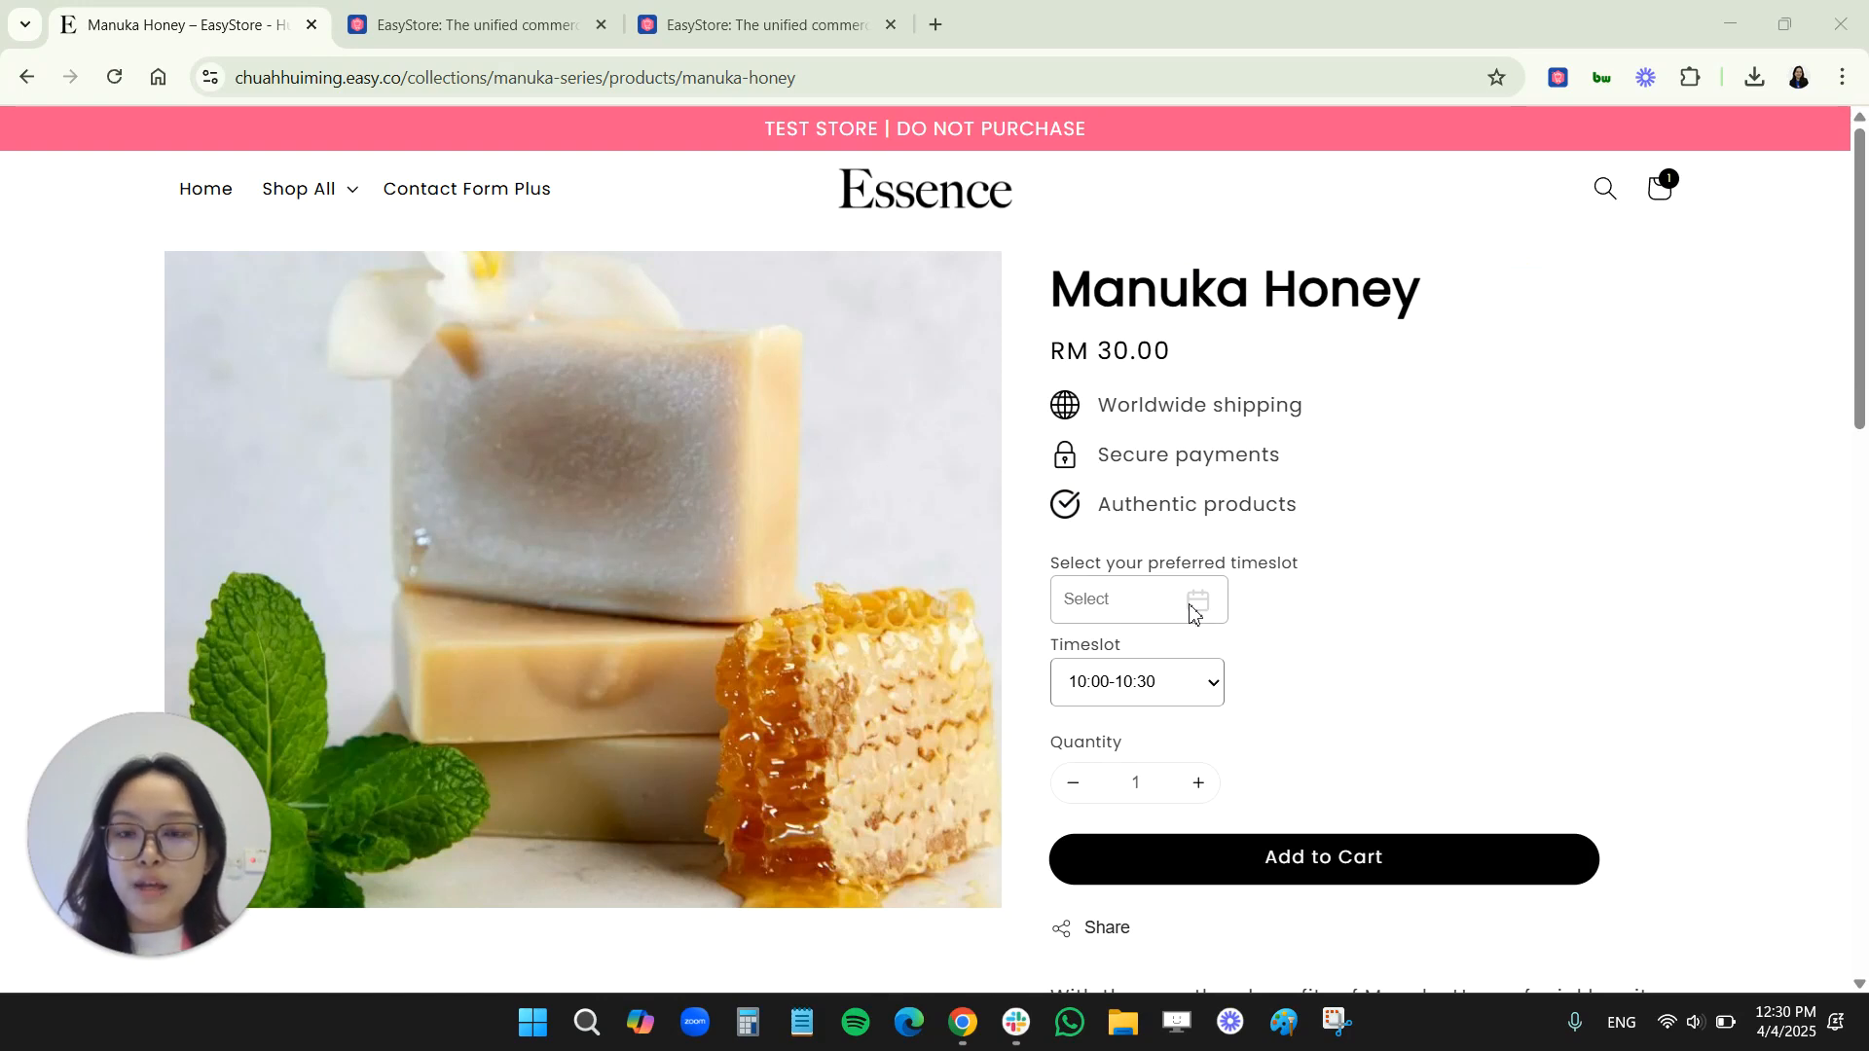
# Pick 14 April 2025 as the Manuka Honey date and check its timeslot choices before returning to the Product Property app
pyautogui.click(1192, 610)
pyautogui.click(1116, 779)
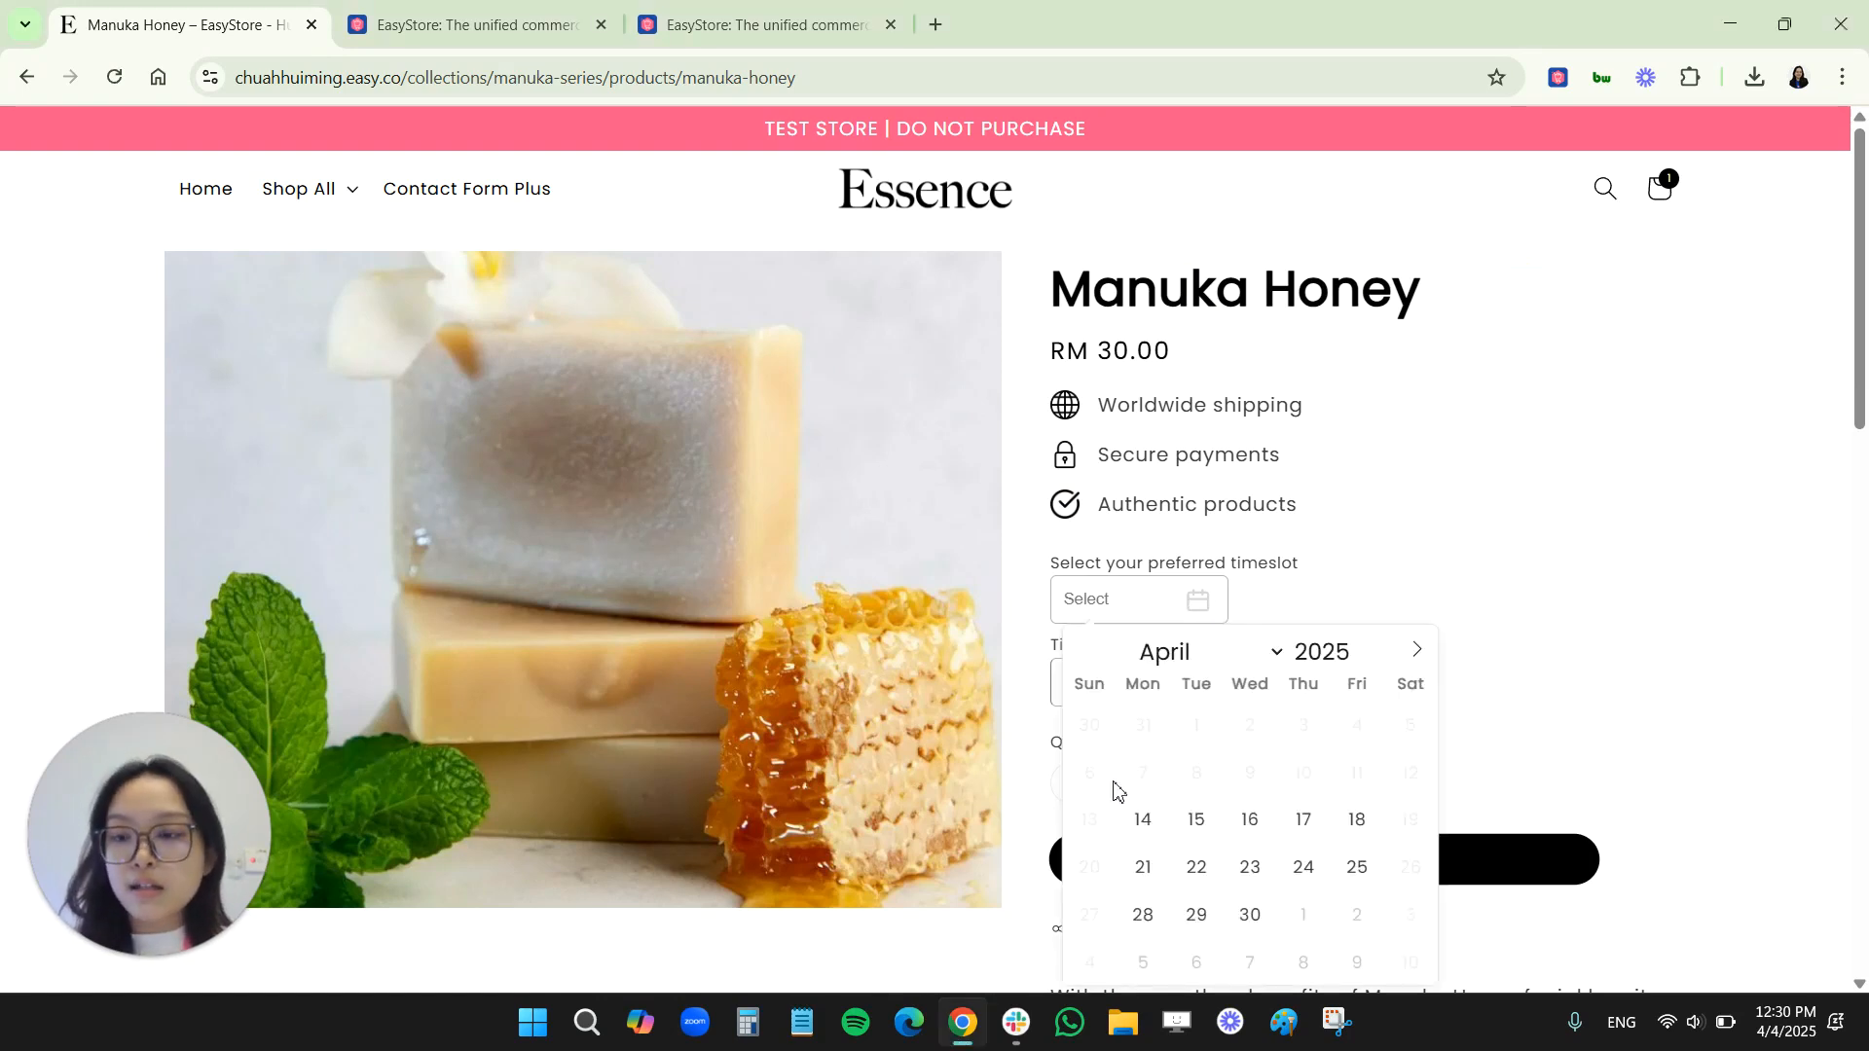
pyautogui.click(1143, 823)
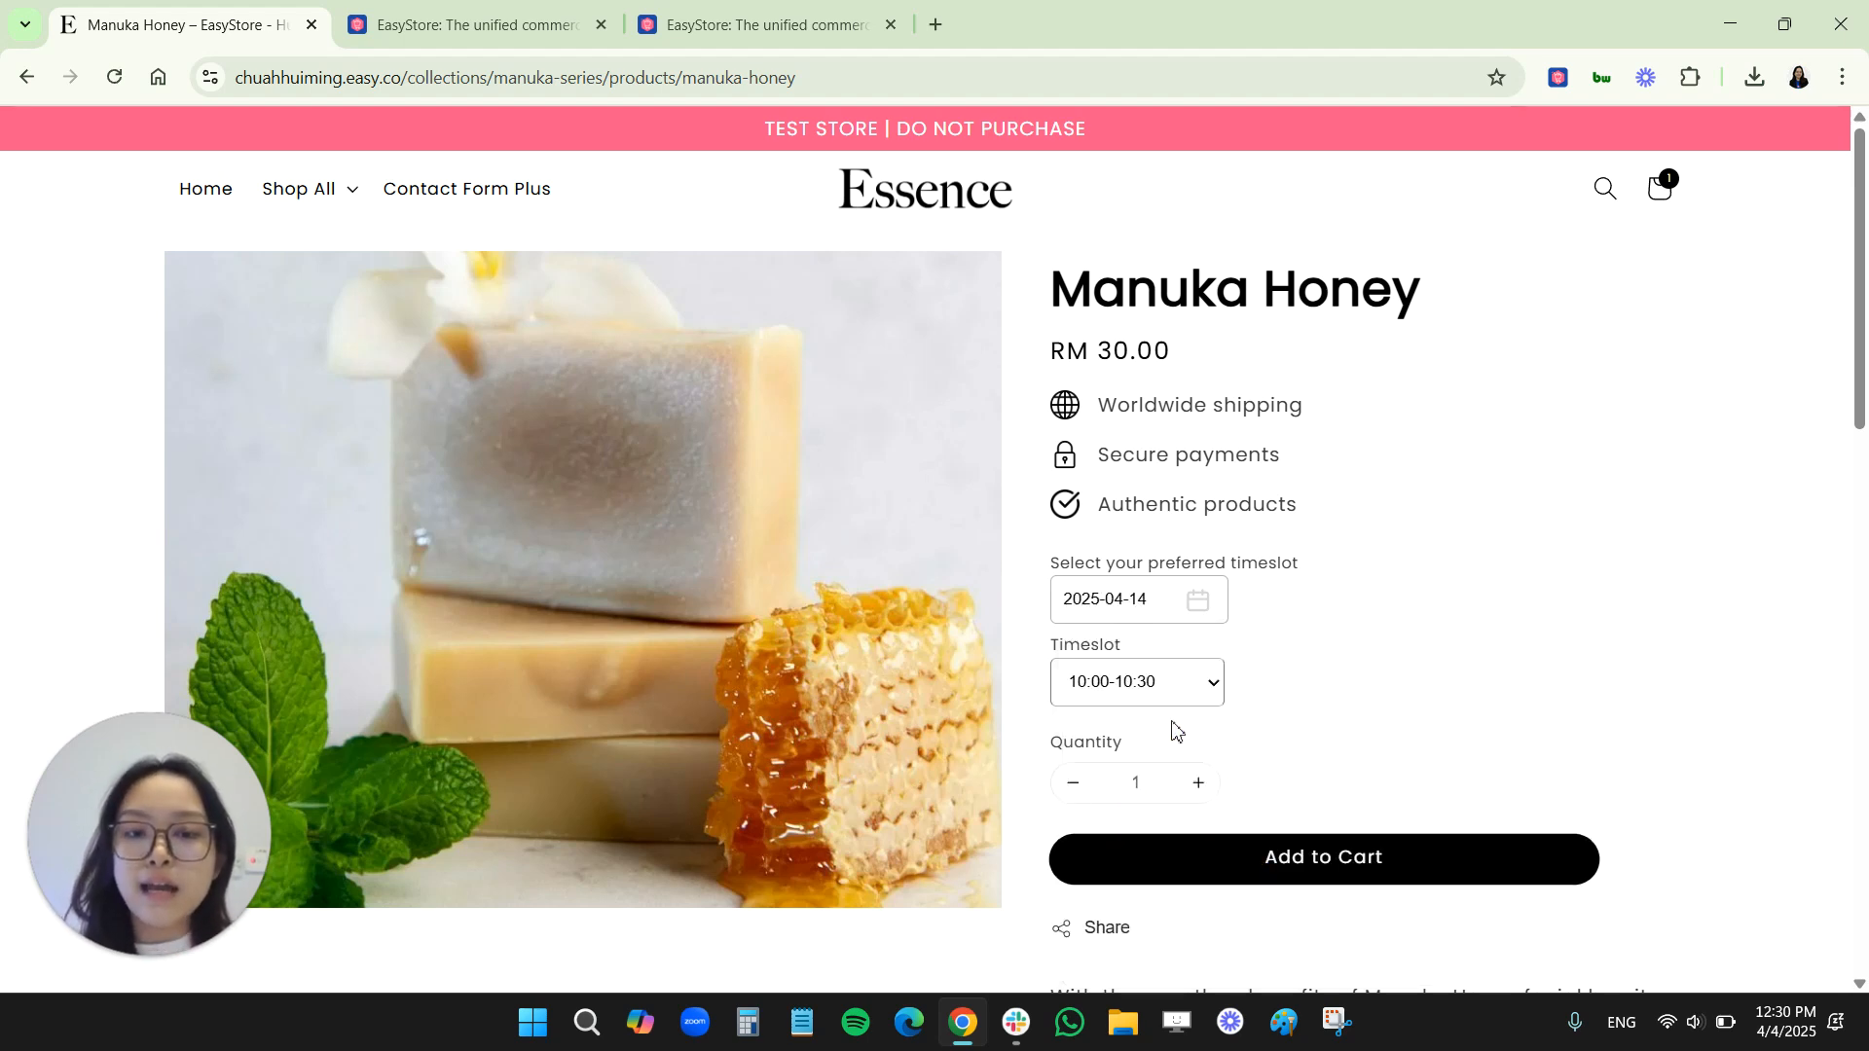
pyautogui.click(1139, 689)
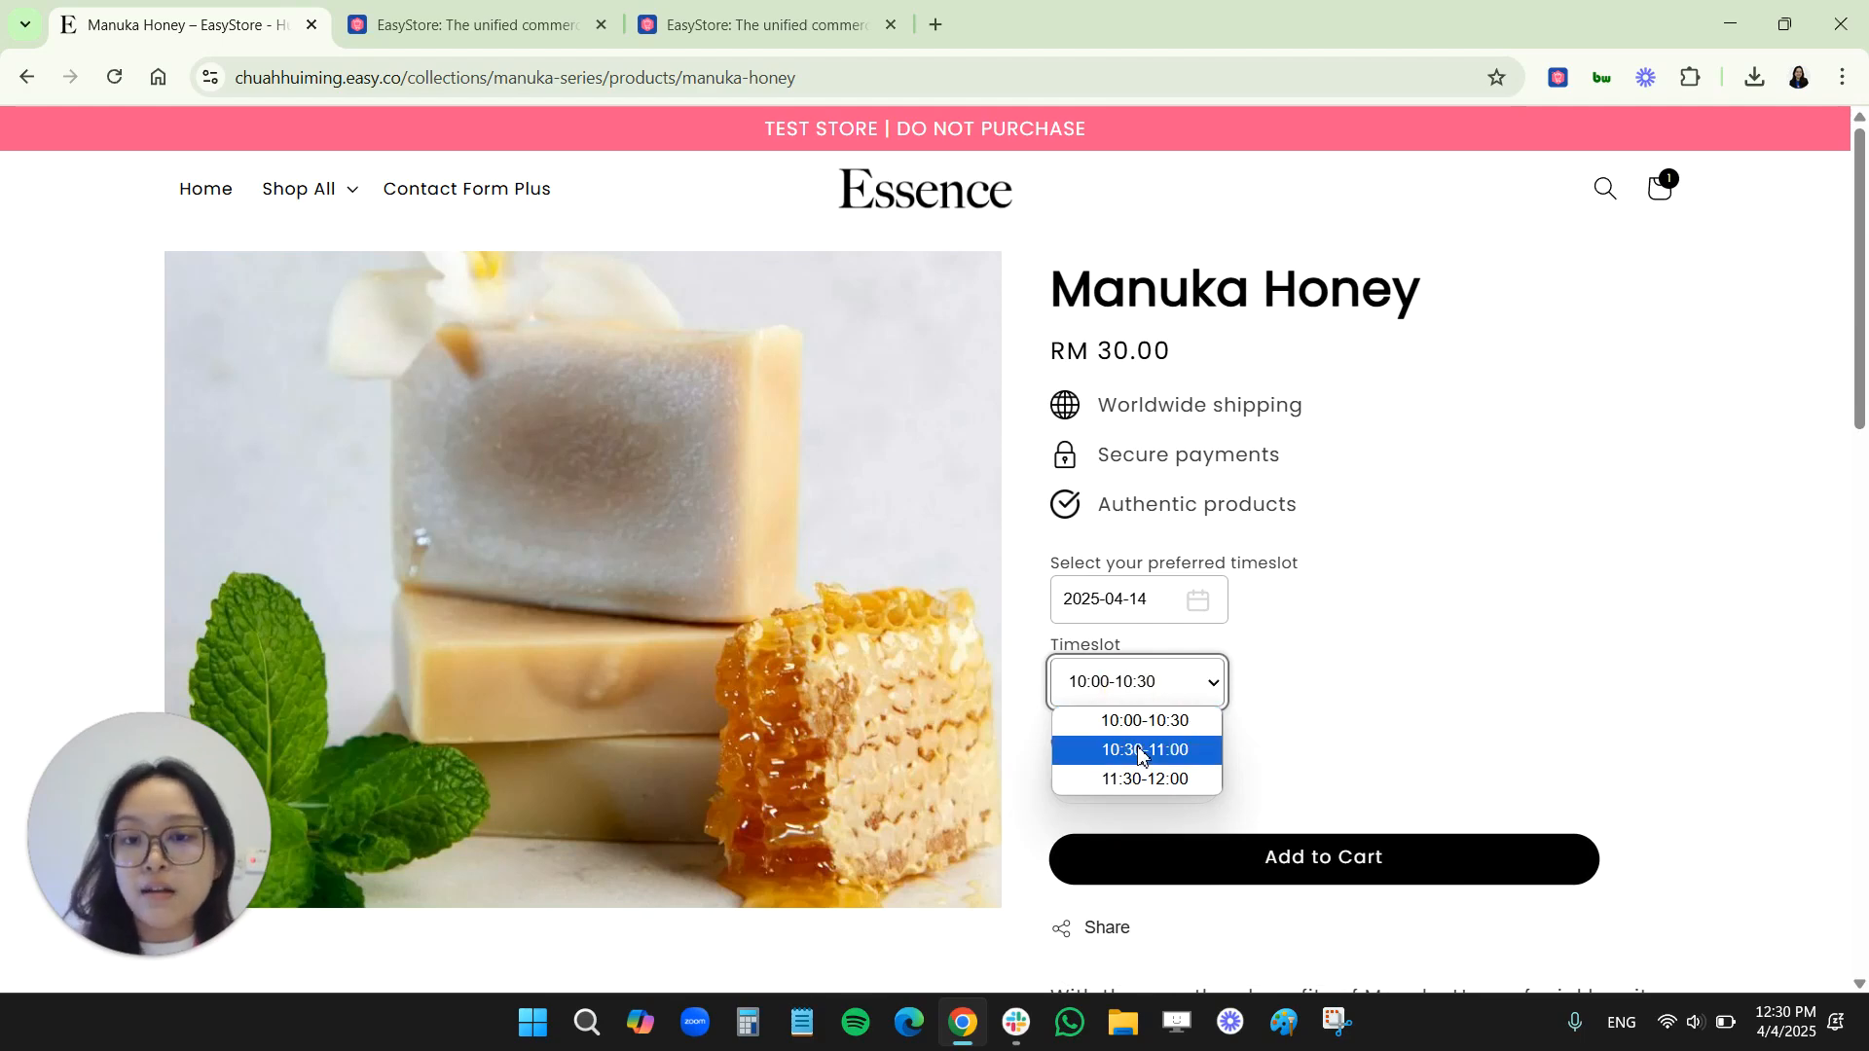
pyautogui.click(740, 25)
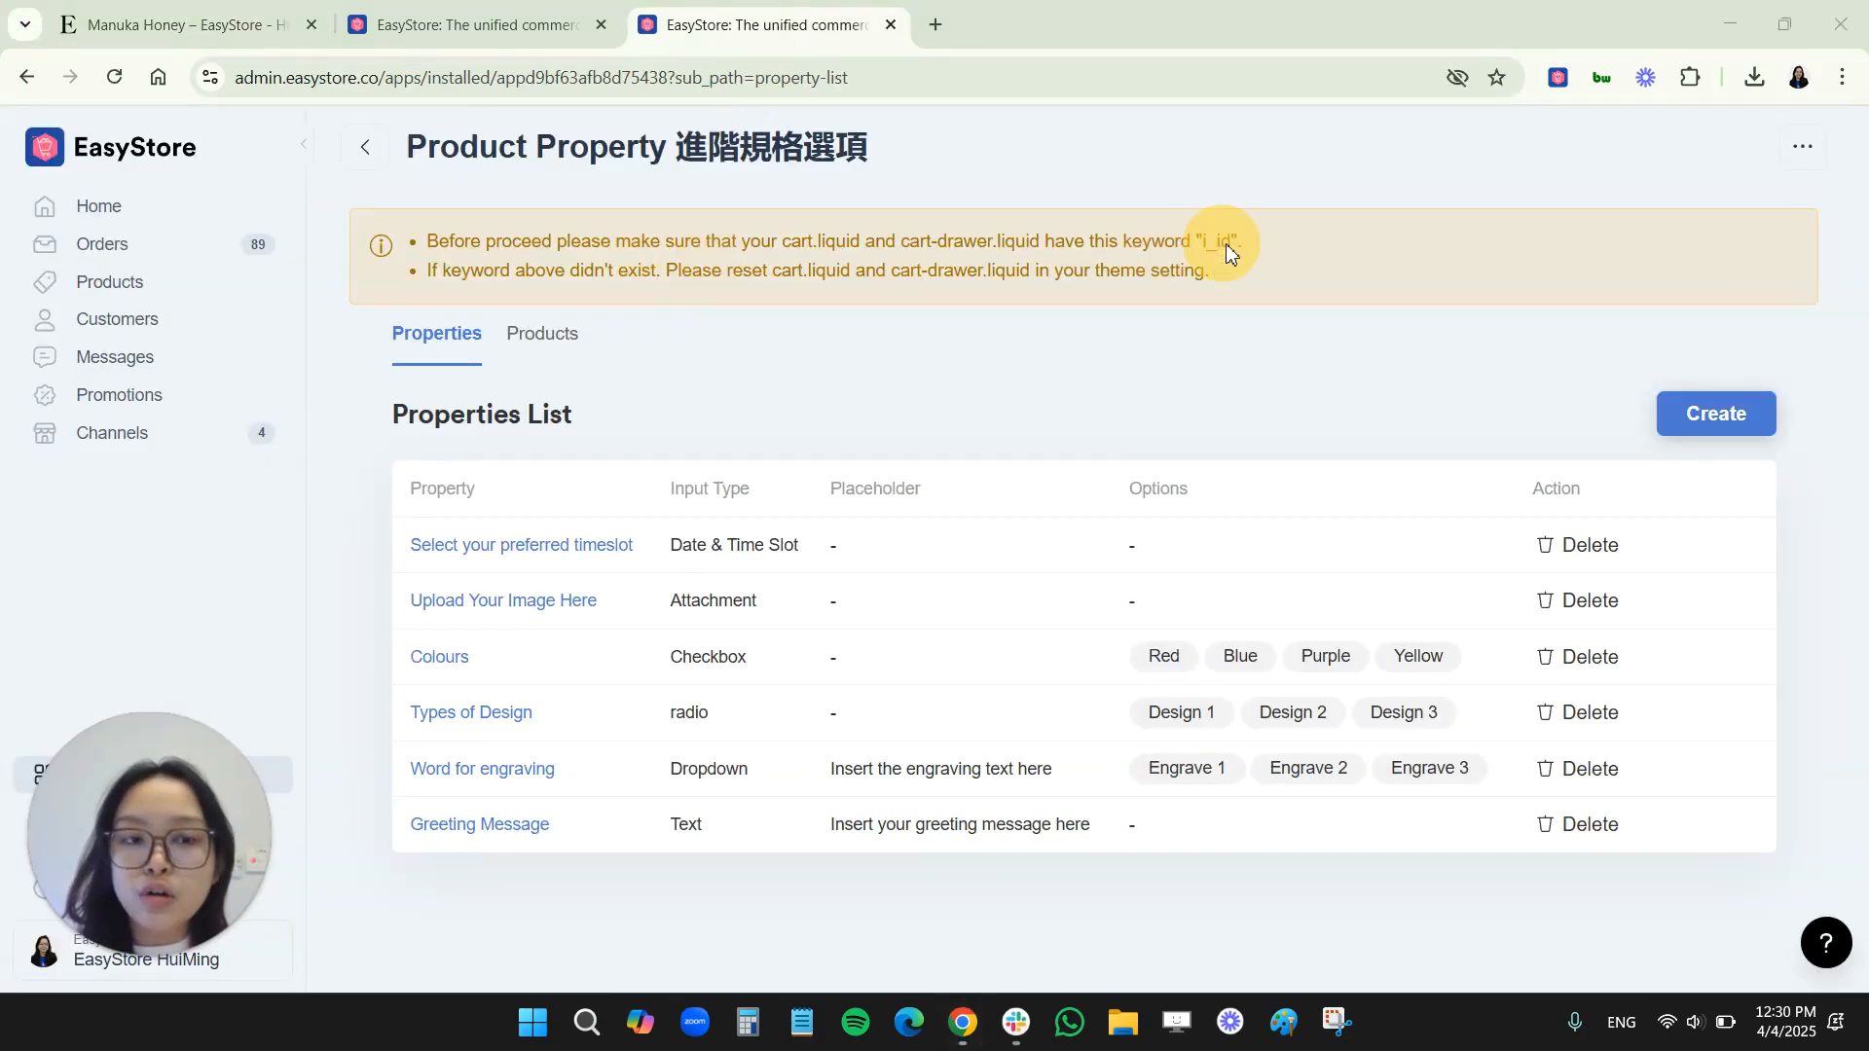